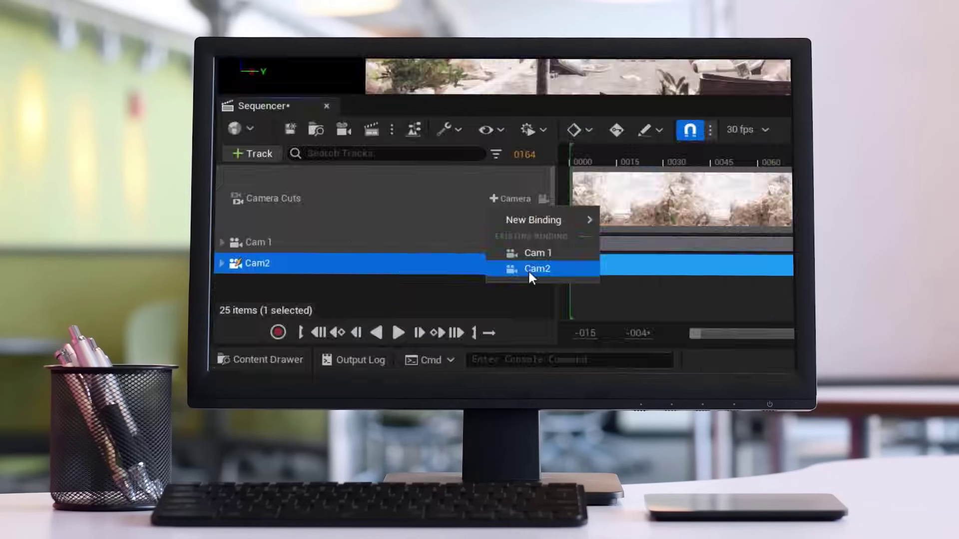
pyautogui.click(327, 322)
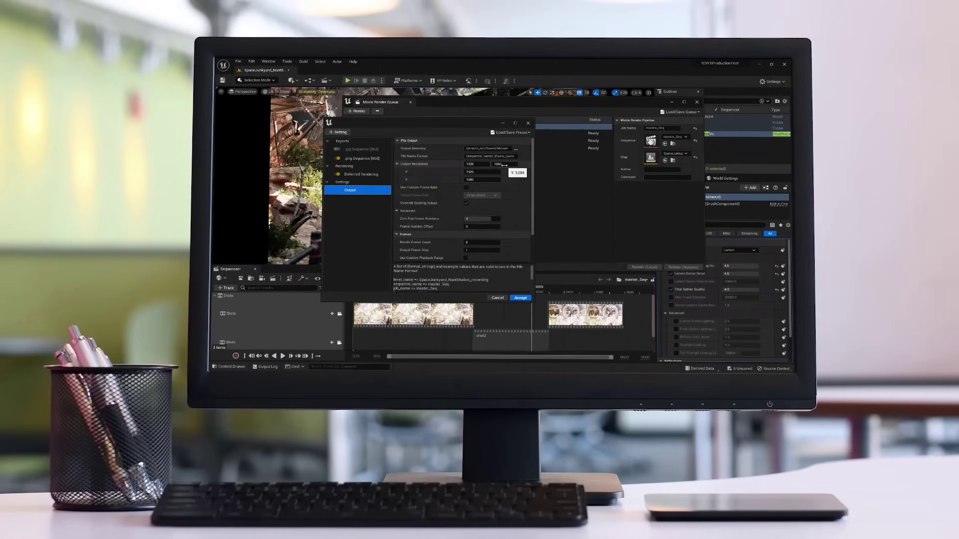
pyautogui.click(481, 157)
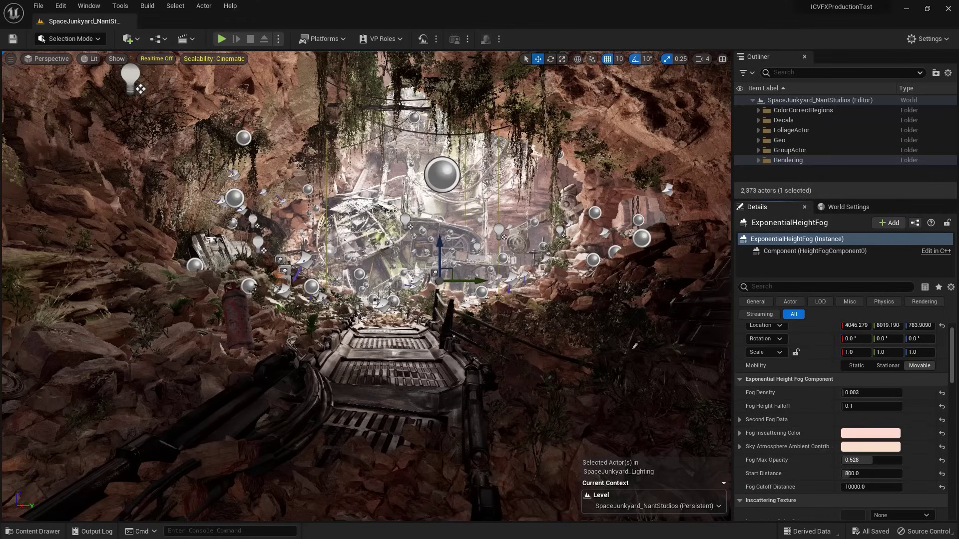
# - Create a folder named Cinematics inside the Content folder and open it
pyautogui.click(31, 533)
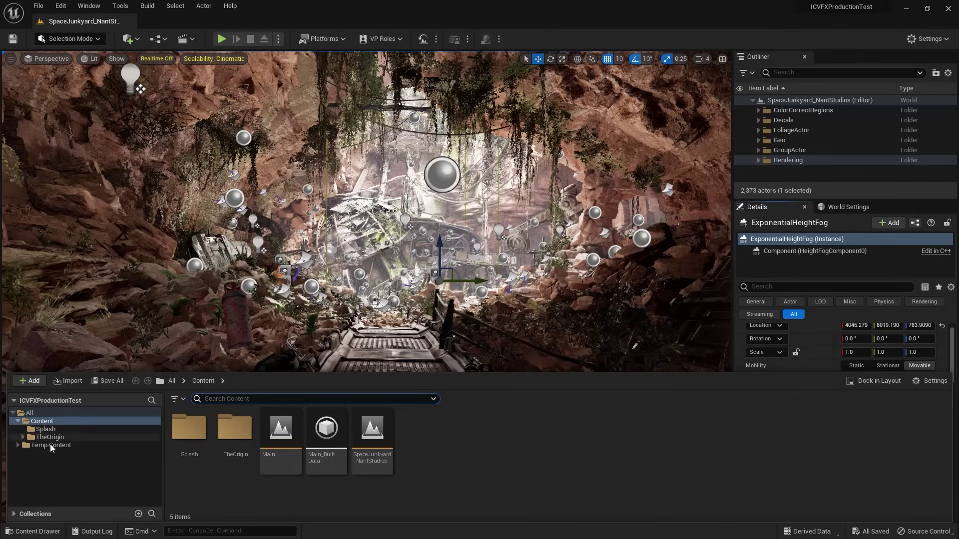
pyautogui.rightClick(416, 448)
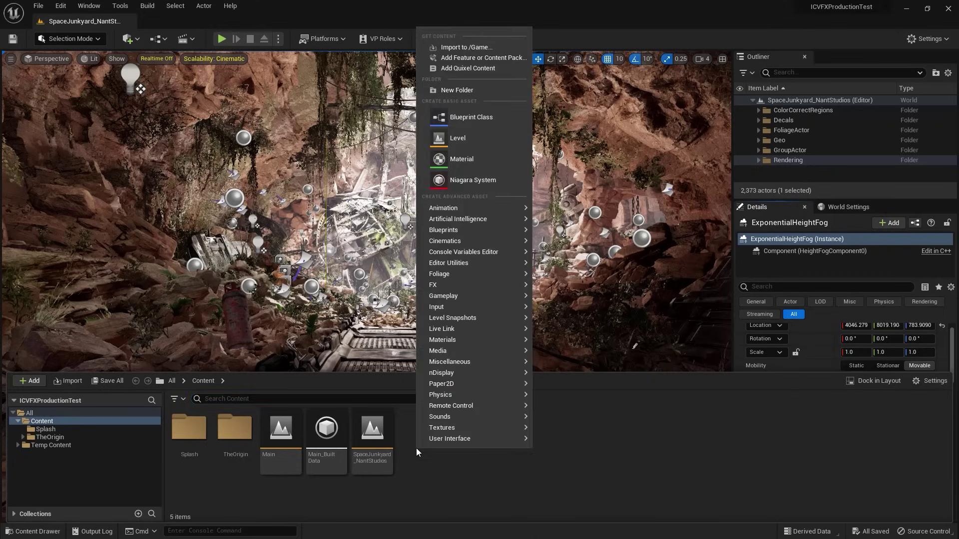
pyautogui.click(451, 93)
pyautogui.write('Ci')
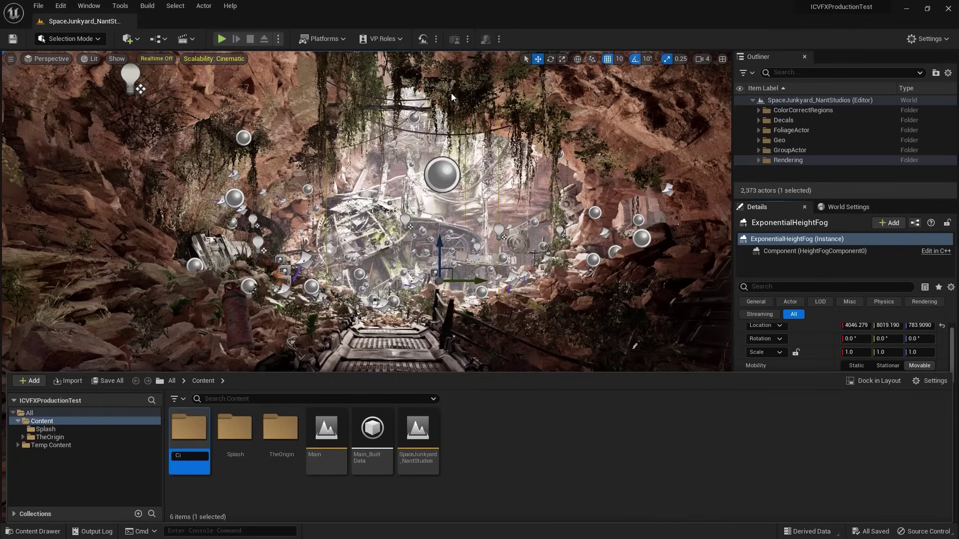
pyautogui.write('nematics')
pyautogui.press('Return')
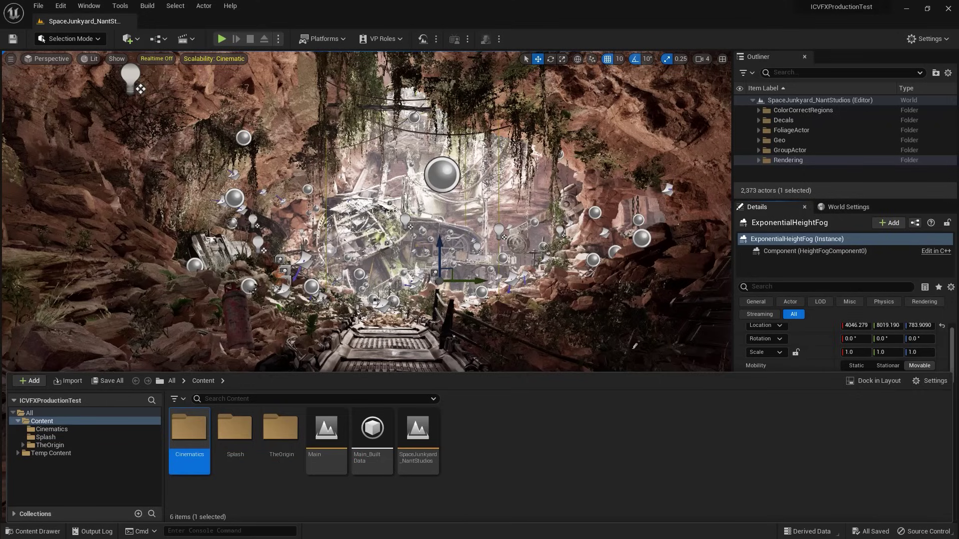
pyautogui.doubleClick(193, 437)
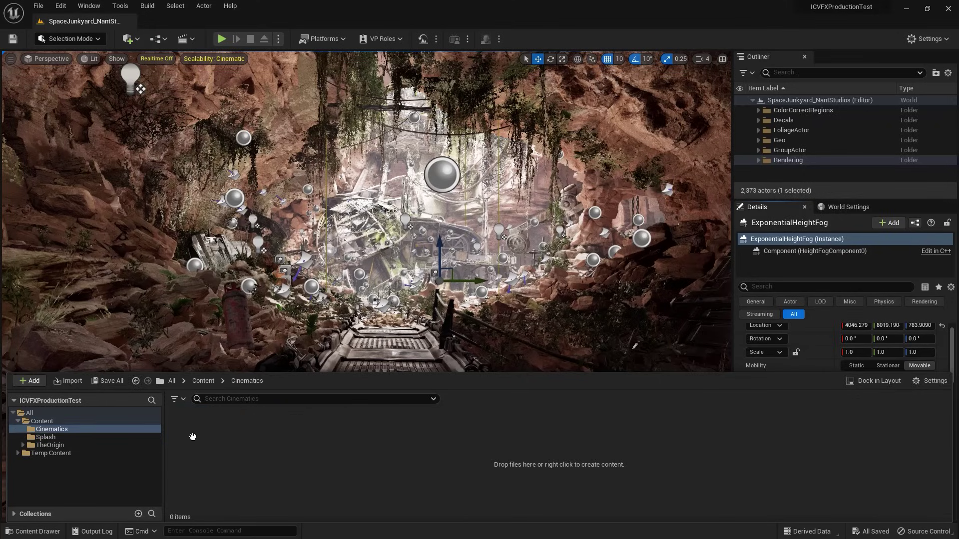
pyautogui.rightClick(201, 459)
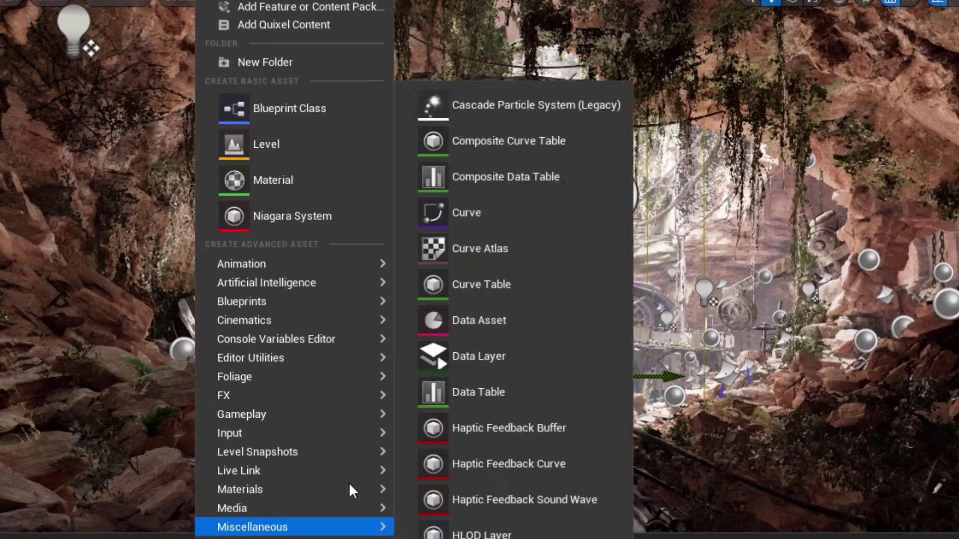
pyautogui.moveTo(275, 268)
pyautogui.moveTo(322, 325)
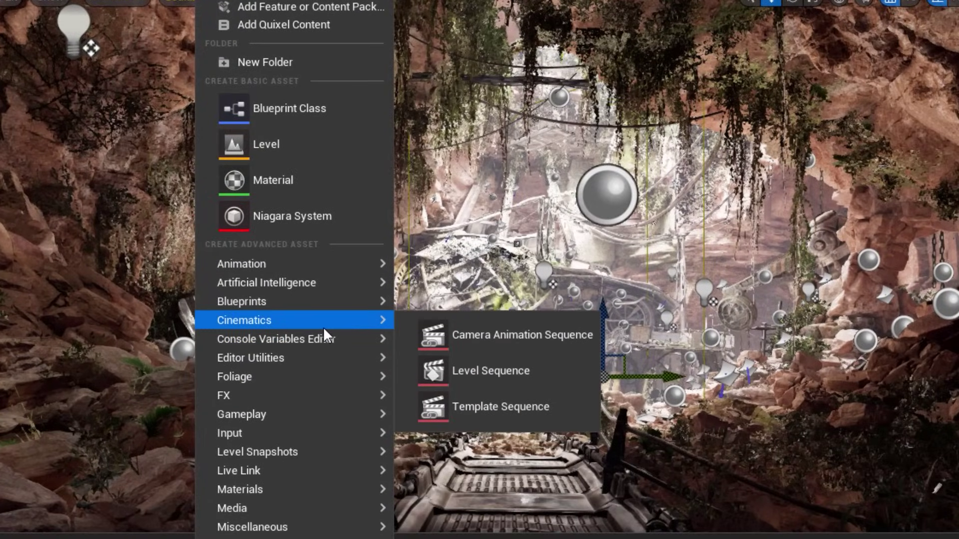
pyautogui.click(472, 373)
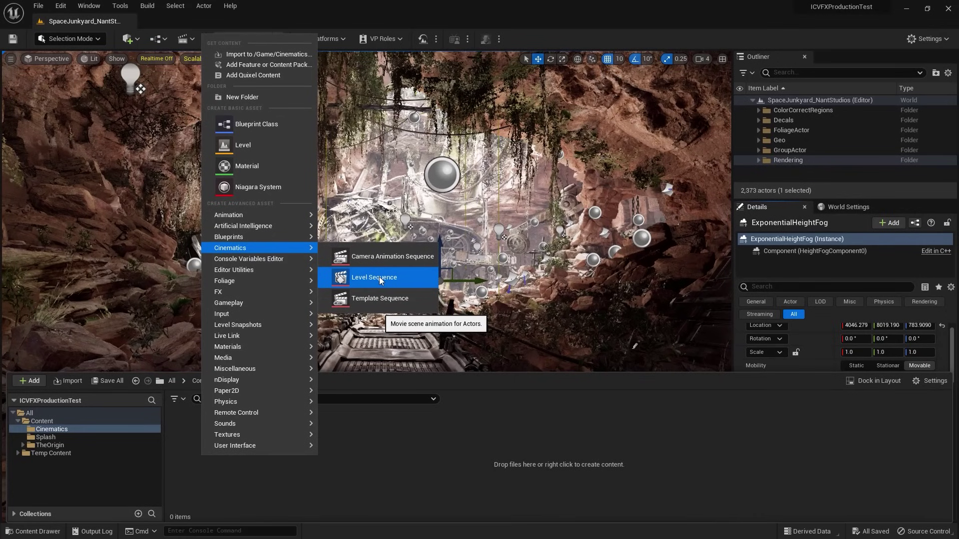
pyautogui.click(361, 463)
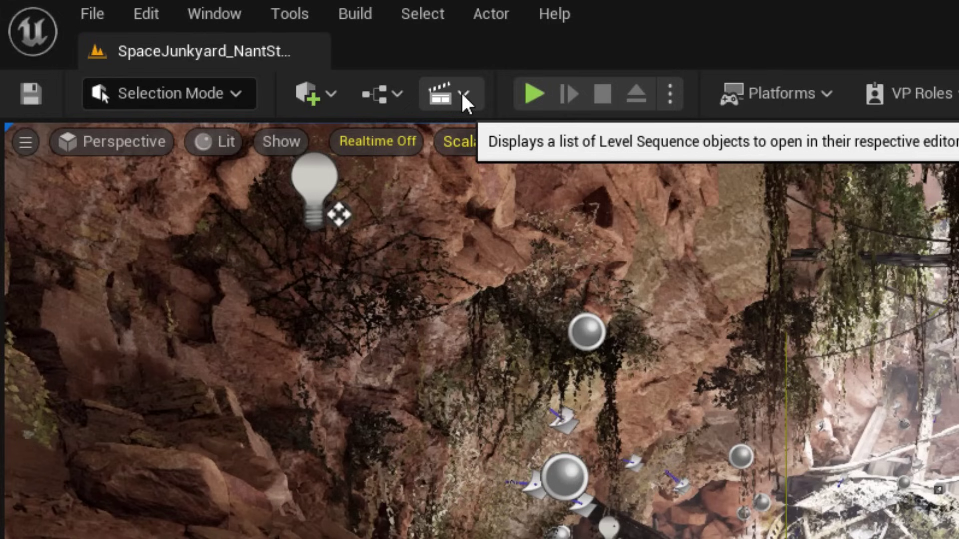
# - Add a new level sequence to the level, saved in the Cinematics folder as CIVFX_LevelSequence
pyautogui.click(460, 91)
pyautogui.click(533, 161)
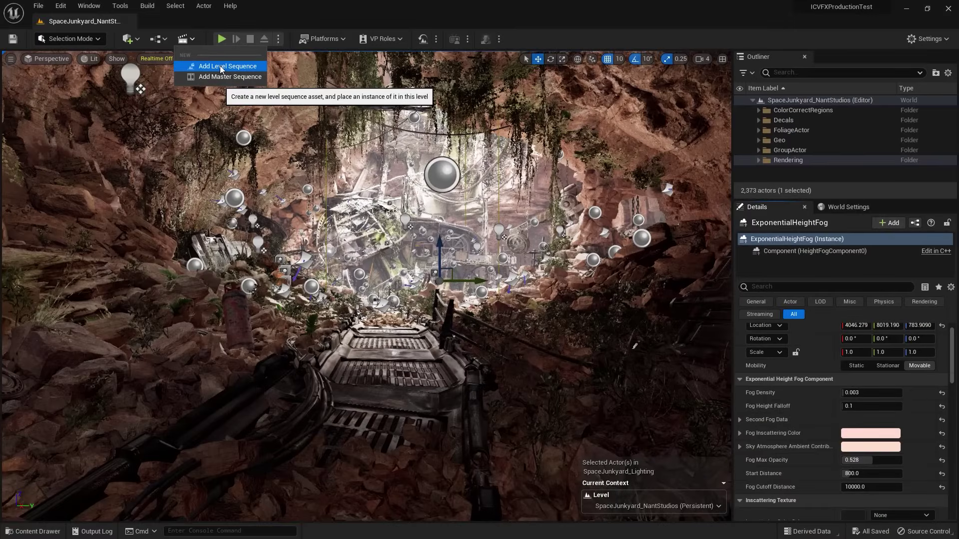
pyautogui.click(219, 66)
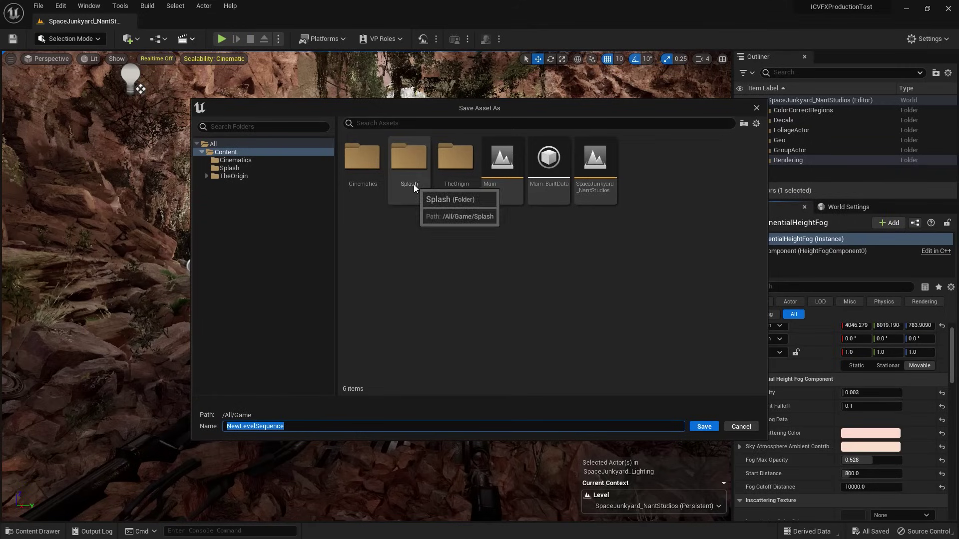
pyautogui.doubleClick(355, 164)
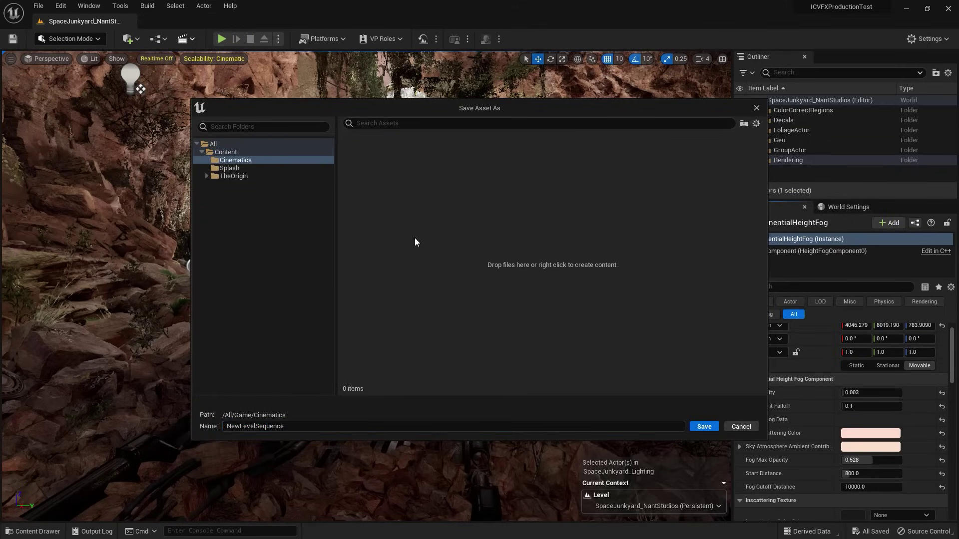
pyautogui.click(241, 426)
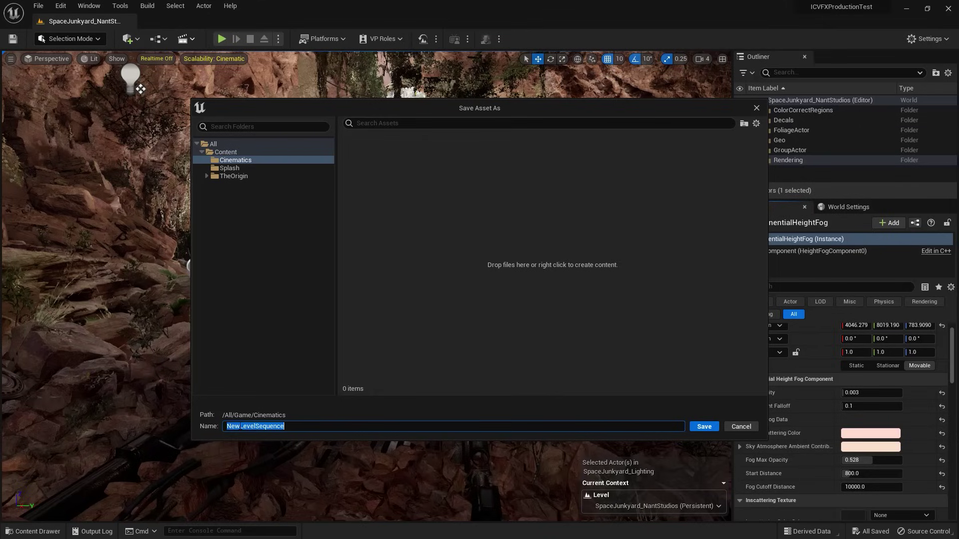
pyautogui.moveTo(241, 426); pyautogui.dragTo(197, 428)
pyautogui.write('CIVFX_')
pyautogui.click(704, 427)
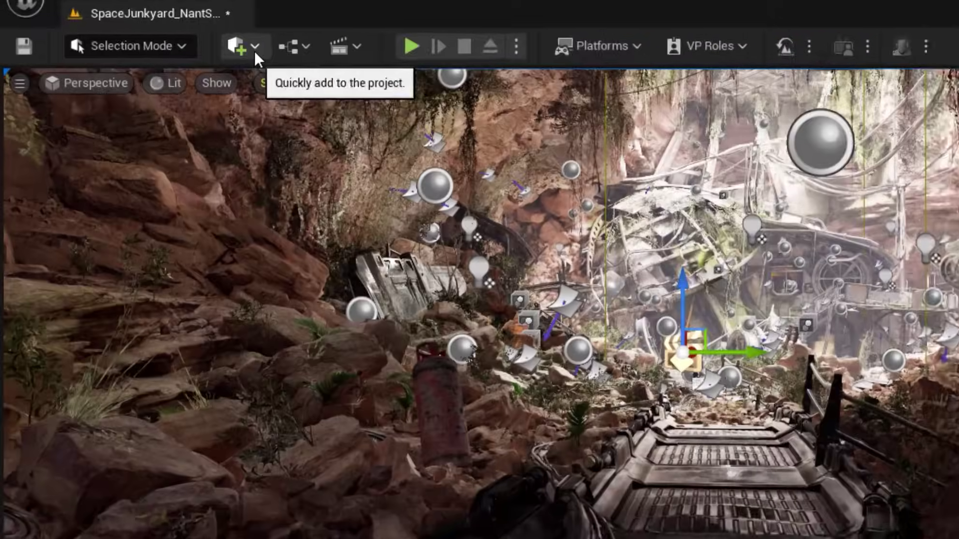
pyautogui.click(136, 39)
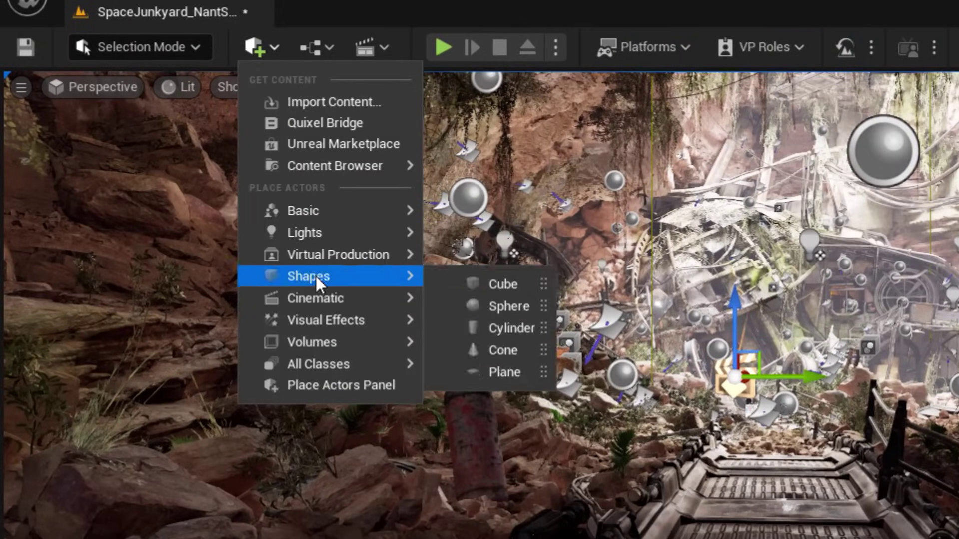
pyautogui.moveTo(320, 298)
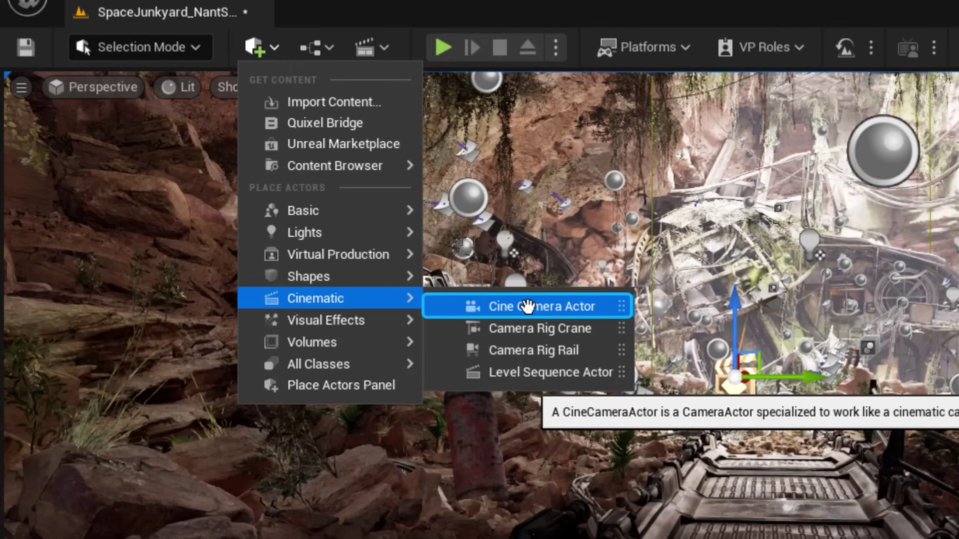
pyautogui.moveTo(320, 342)
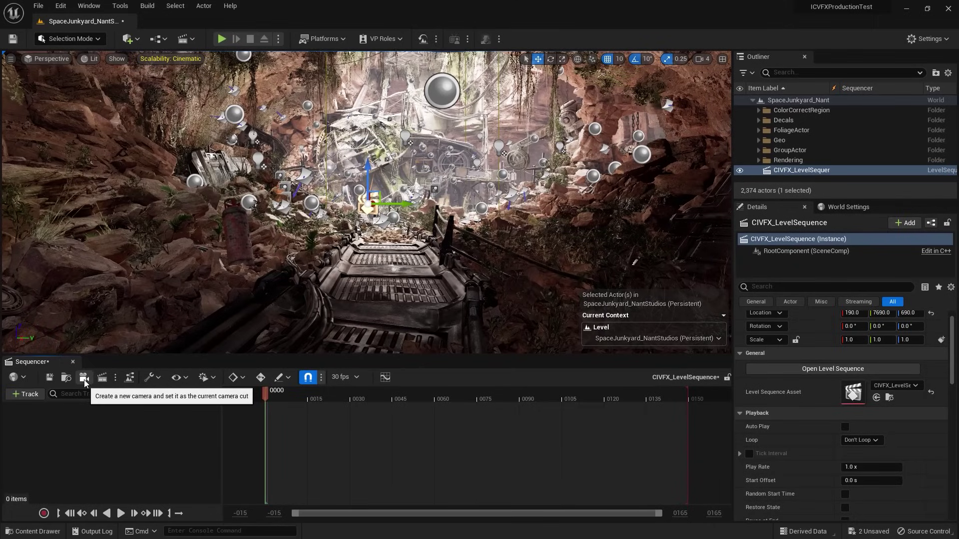
# - Create a new camera in the level sequence as the current camera cut and collapse its track
pyautogui.click(84, 378)
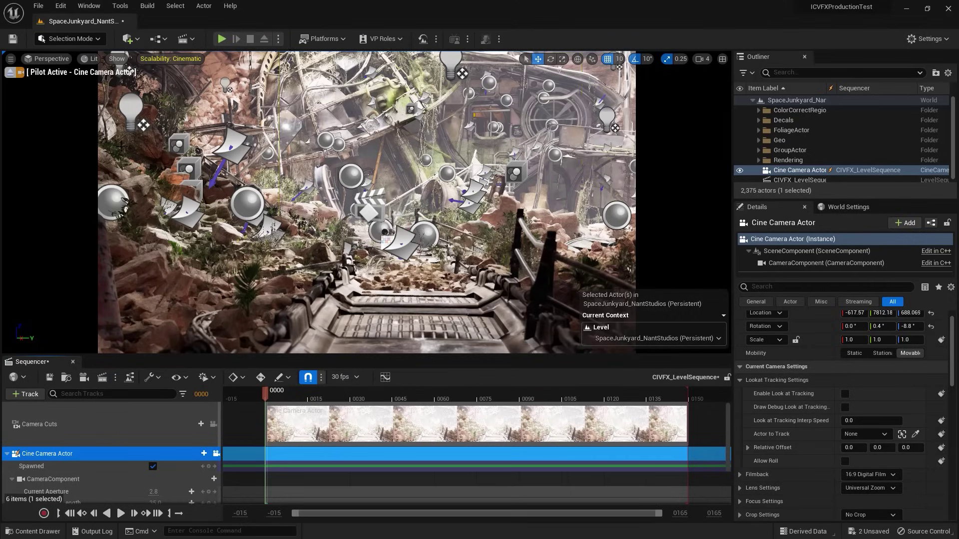
pyautogui.click(7, 454)
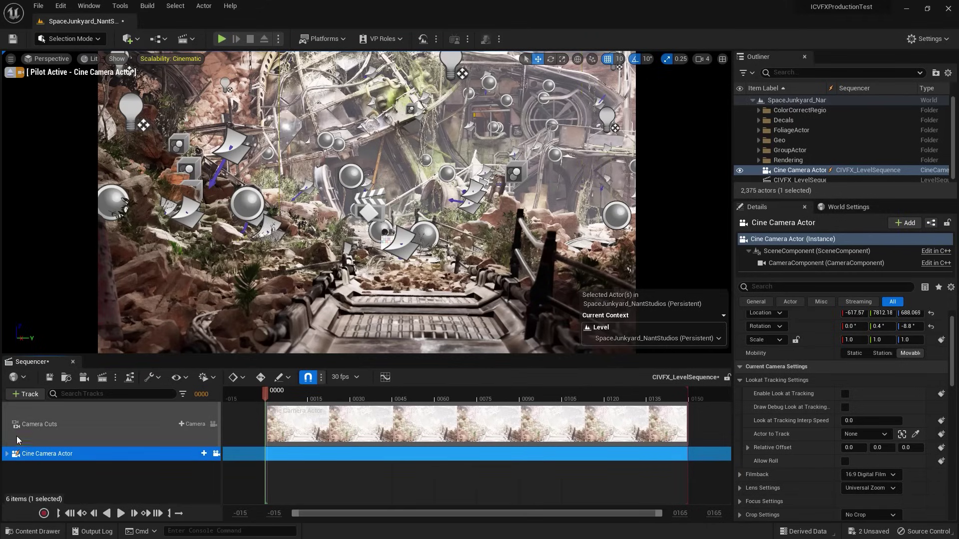
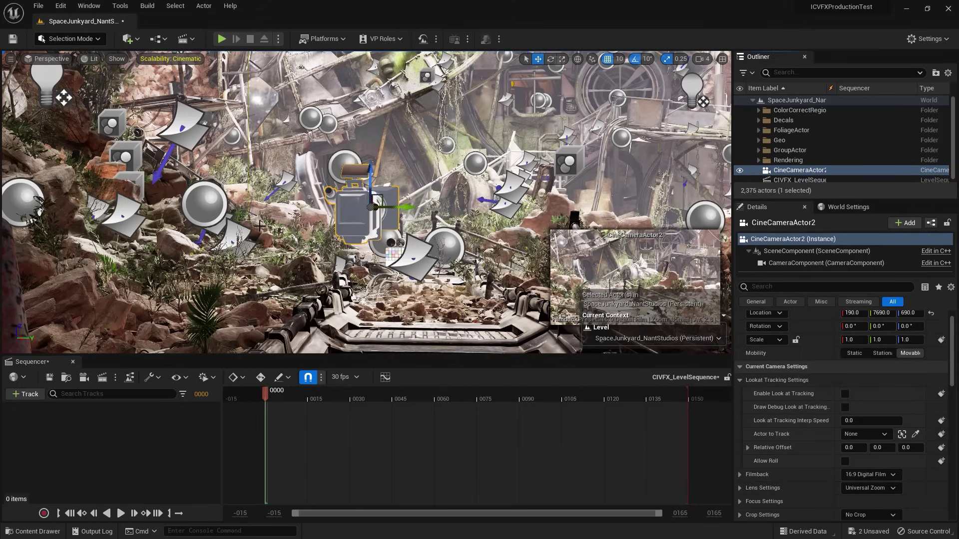
# - Frame the new cine camera in the level and move the CIVFX_LevelSequence actor clear of it, to 240 on X
pyautogui.press('f')
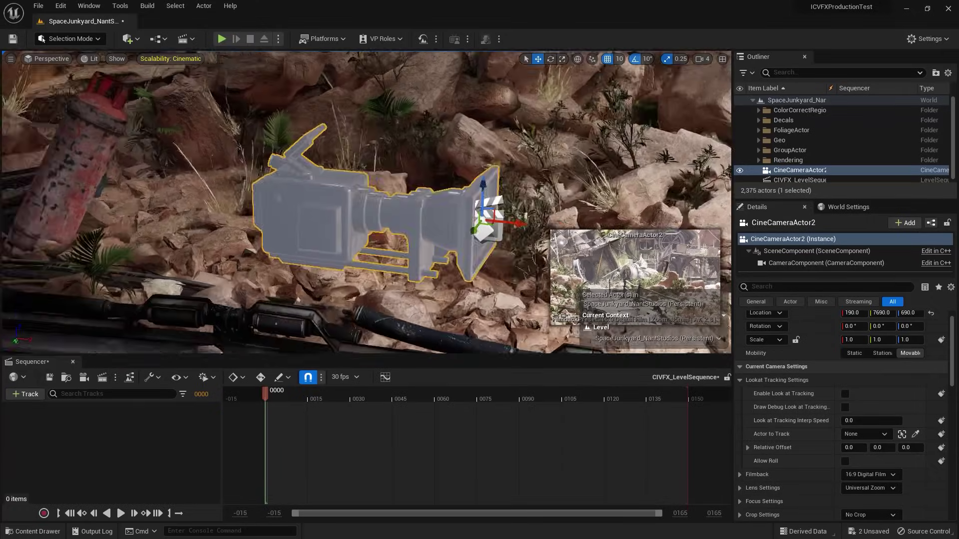
pyautogui.keyDown('alt'); pyautogui.moveTo(364, 200); pyautogui.dragTo(415, 203); pyautogui.keyUp('alt')
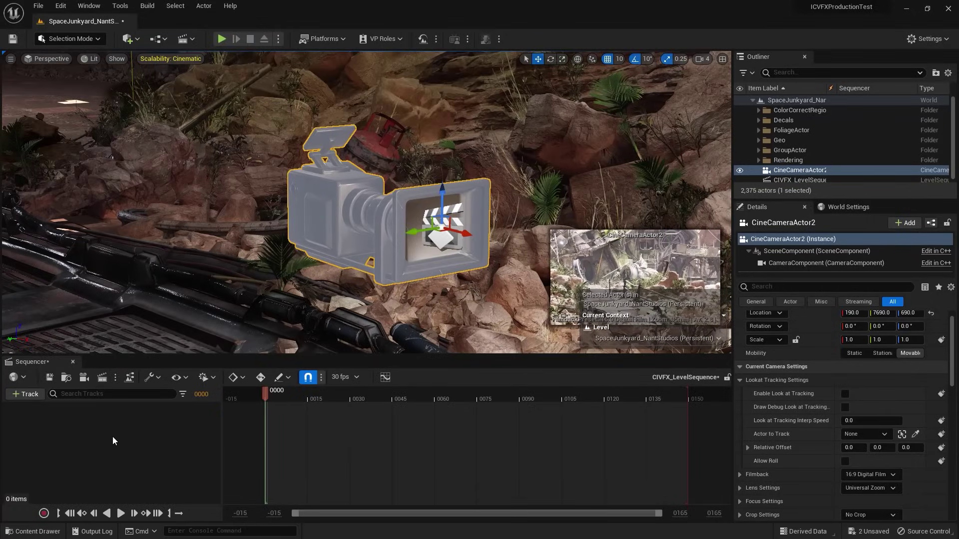
pyautogui.click(795, 180)
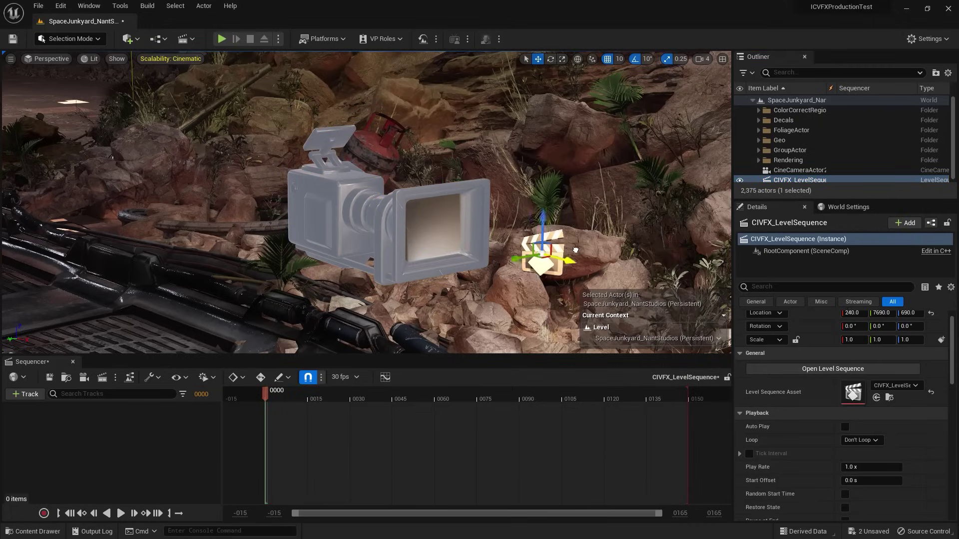
# - Add the existing CineCameraActor2 to the level sequence and collapse its track
pyautogui.click(799, 170)
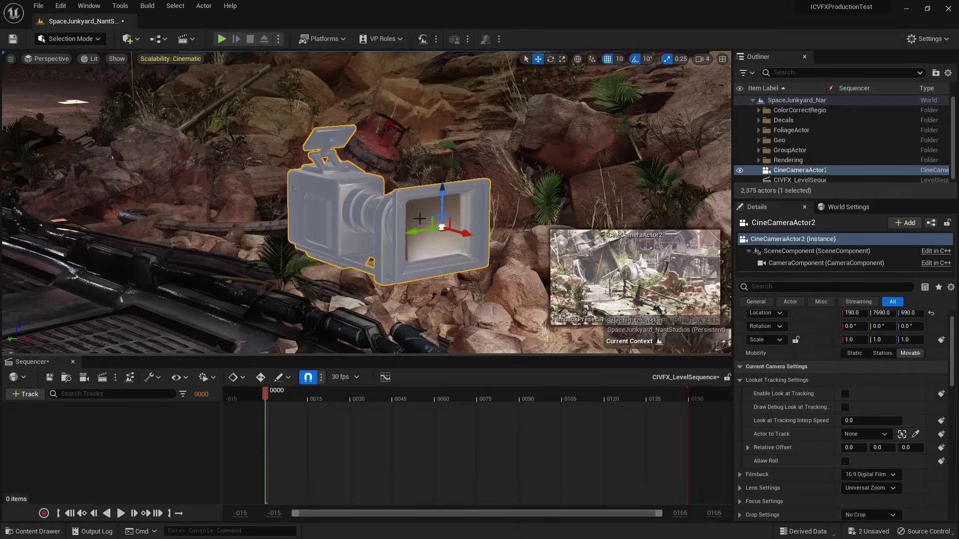
pyautogui.click(27, 396)
pyautogui.moveTo(38, 221)
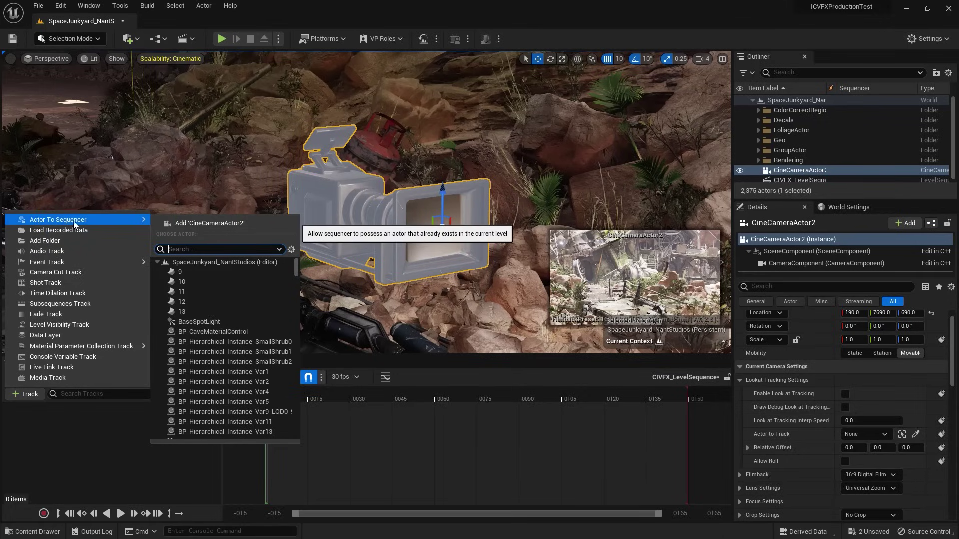
pyautogui.click(197, 222)
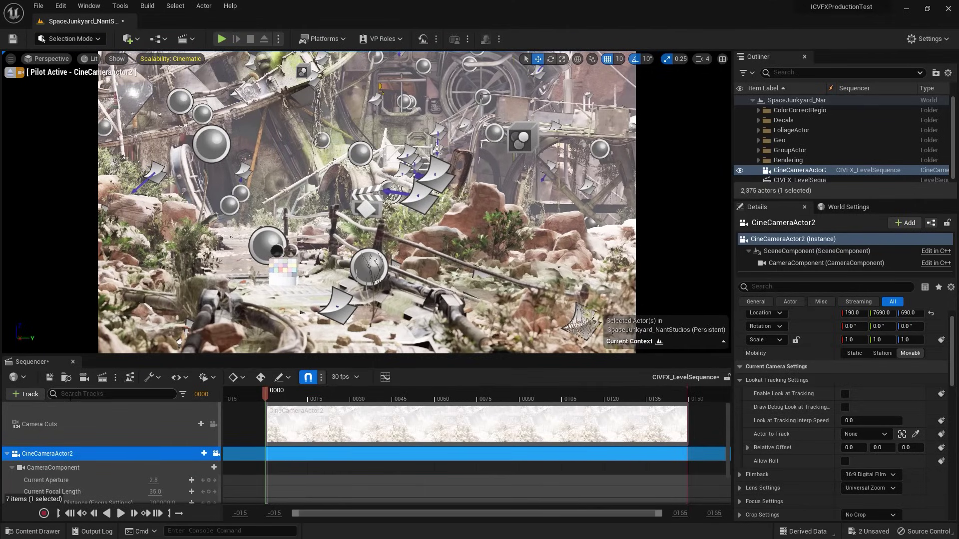
pyautogui.click(41, 426)
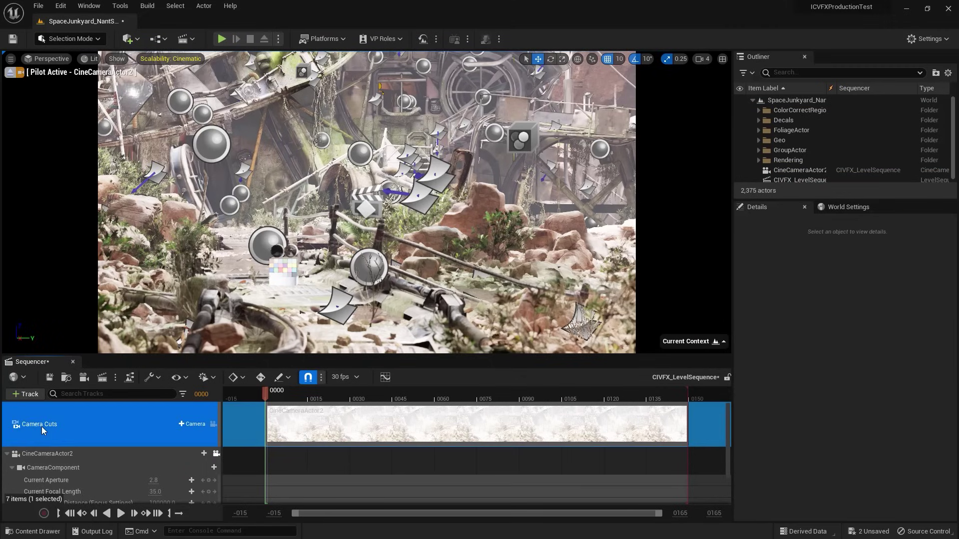
pyautogui.click(41, 453)
pyautogui.click(7, 454)
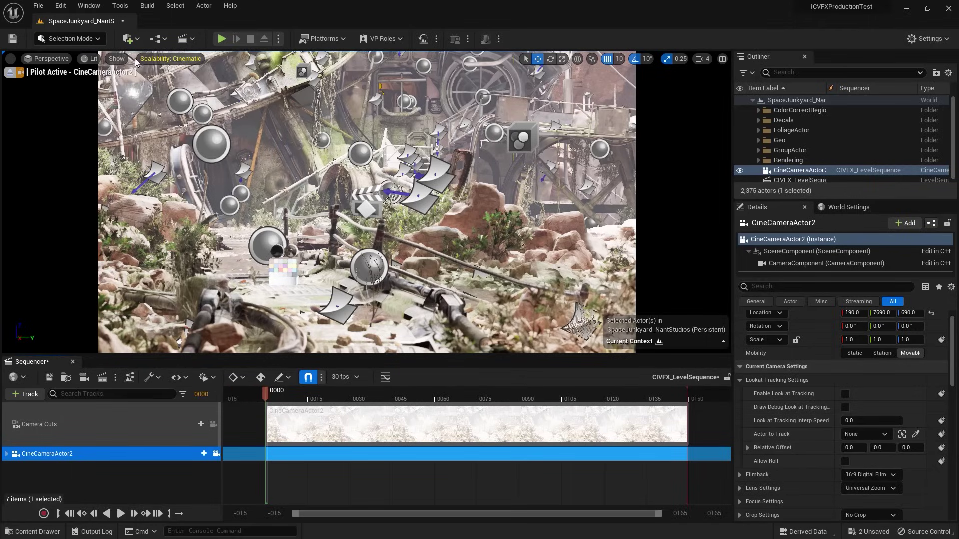
pyautogui.click(128, 38)
pyautogui.moveTo(165, 164)
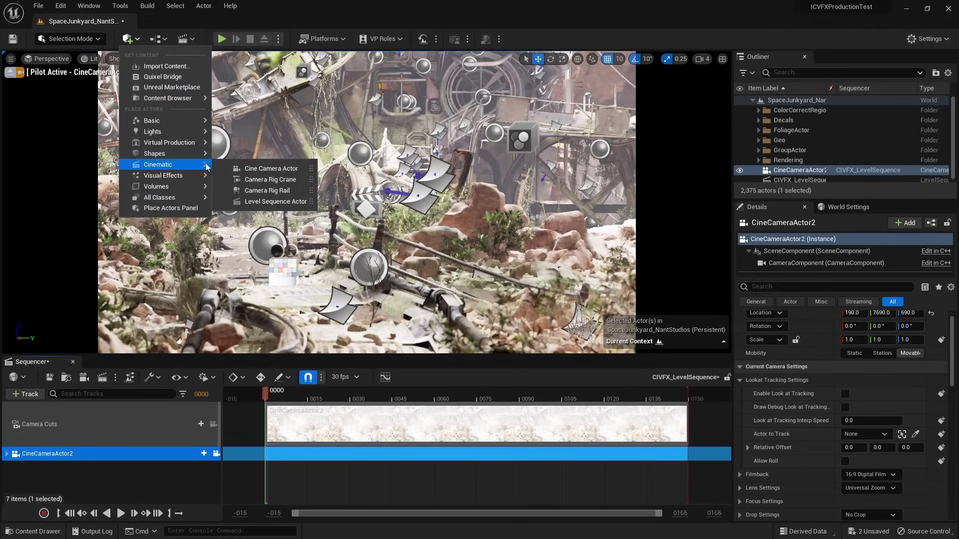
pyautogui.click(19, 395)
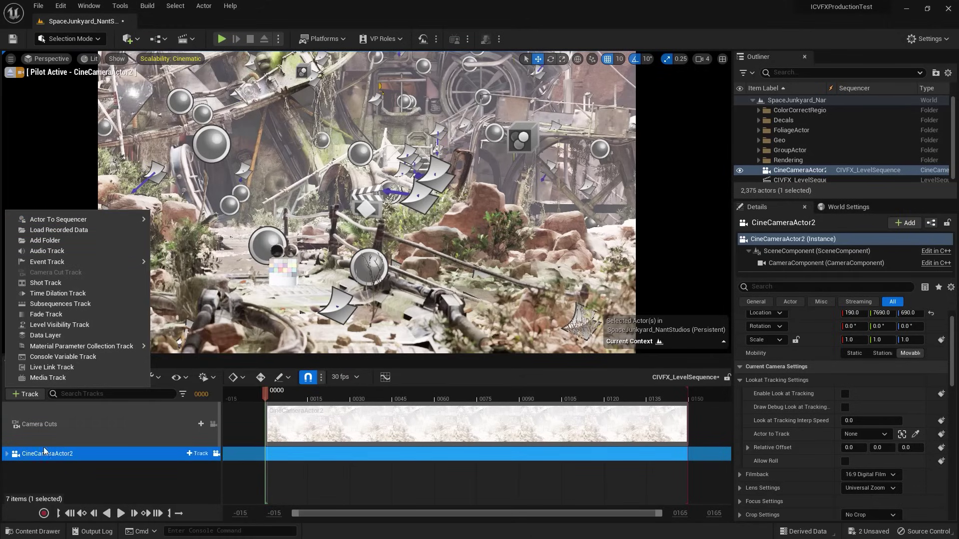
pyautogui.click(36, 478)
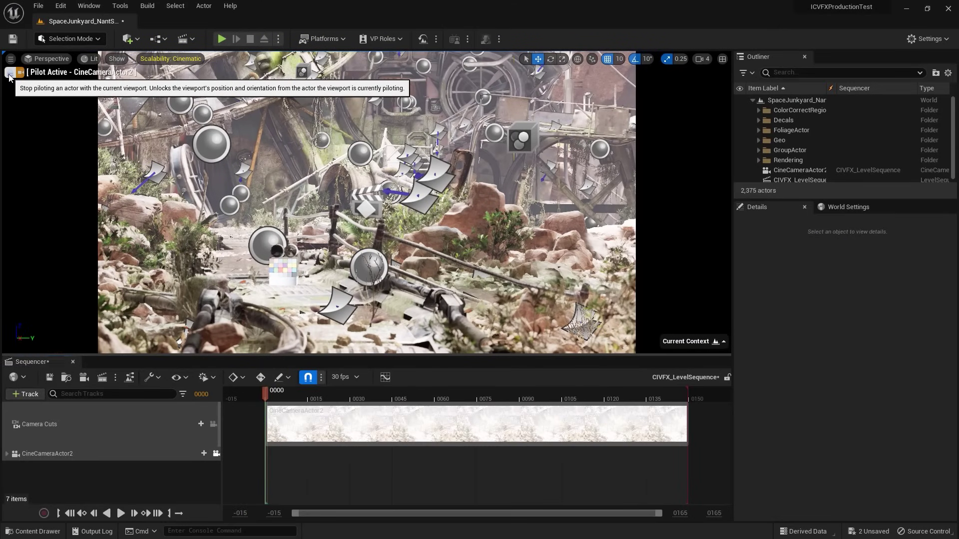
# - Stop piloting CineCameraActor2 in the viewport and select the camera in the level
pyautogui.click(19, 131)
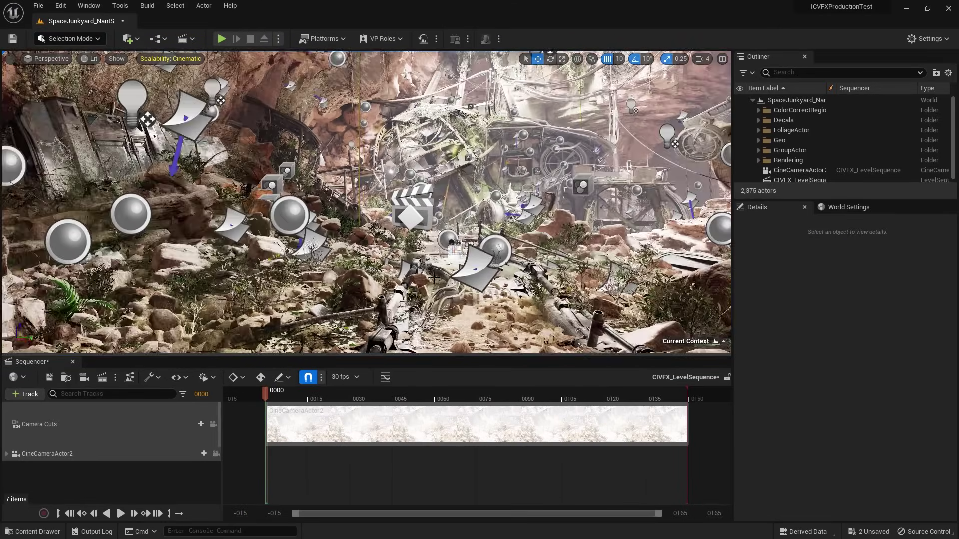
pyautogui.moveTo(333, 241); pyautogui.dragTo(333, 240, button='right')
pyautogui.moveTo(403, 272); pyautogui.dragTo(403, 272, button='right')
pyautogui.click(794, 170)
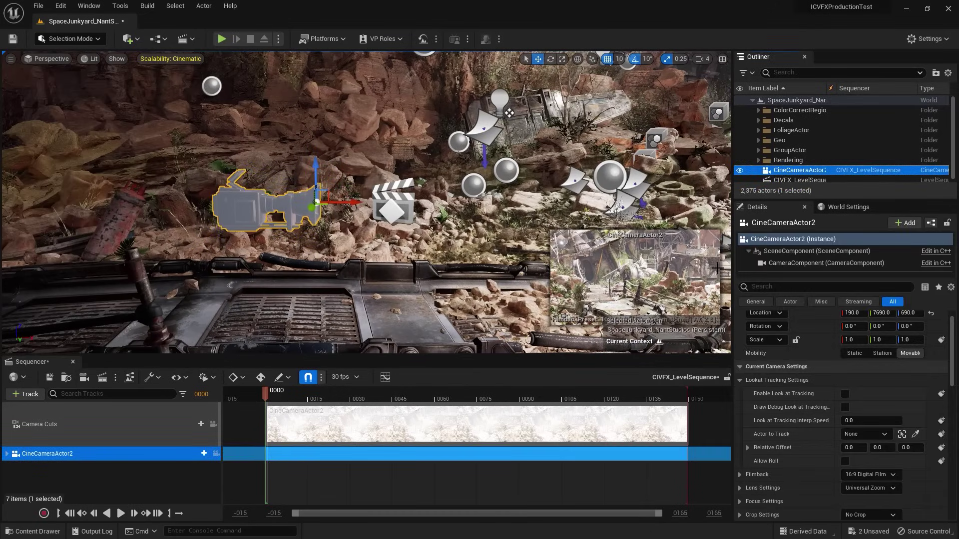
# - Lock the viewport to CineCameraActor2 from its Sequencer track, and pilot it from its actor in the level, releasing the view each time
pyautogui.moveTo(361, 225); pyautogui.dragTo(362, 226, button='right')
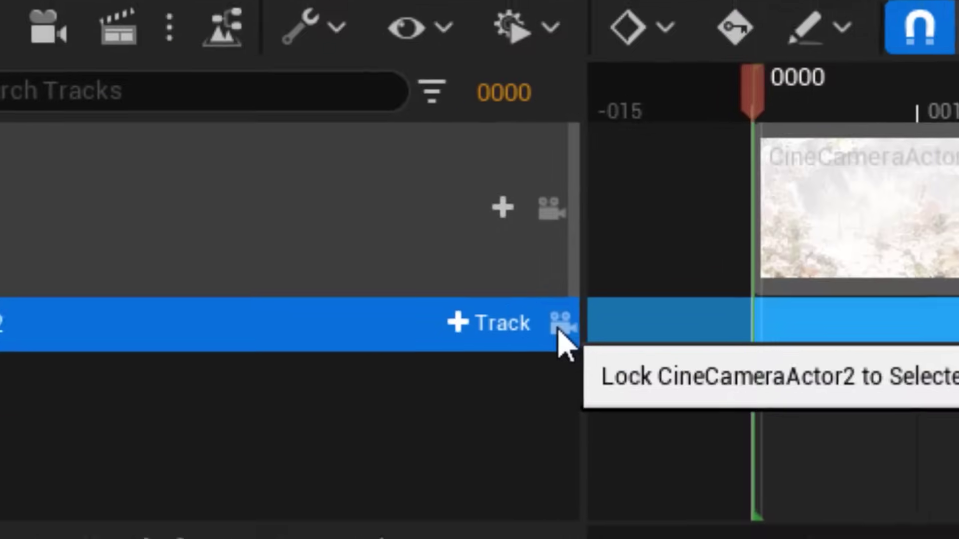
pyautogui.click(567, 329)
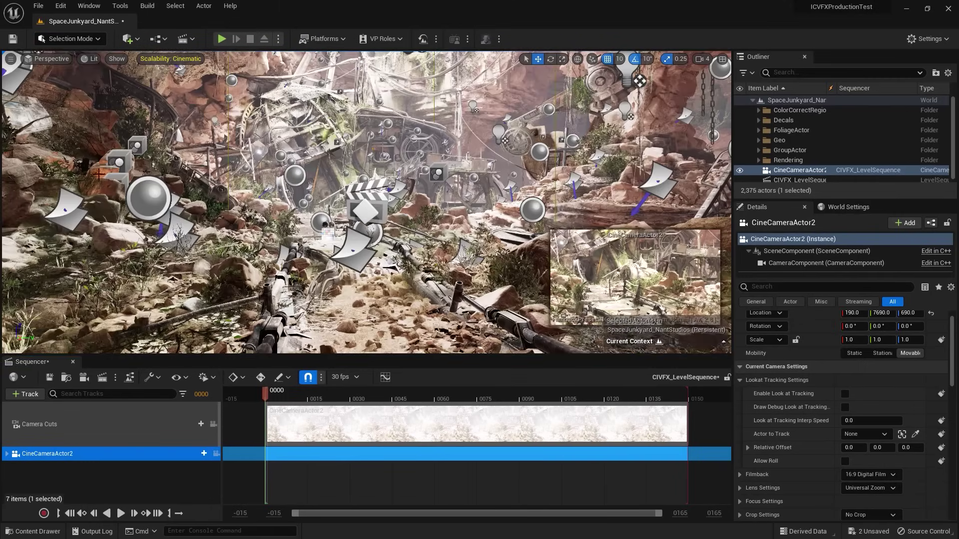
pyautogui.doubleClick(799, 170)
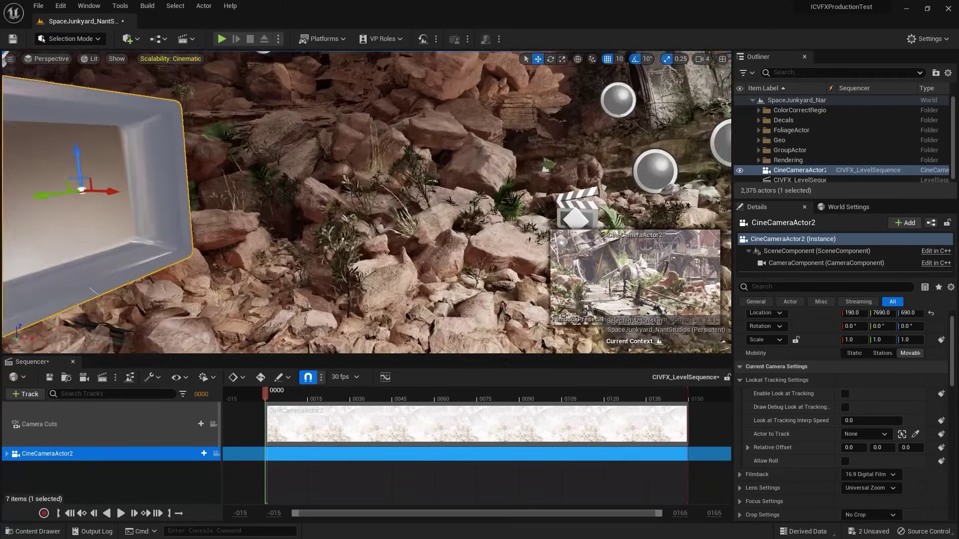
pyautogui.scroll(-10, 104, 200)
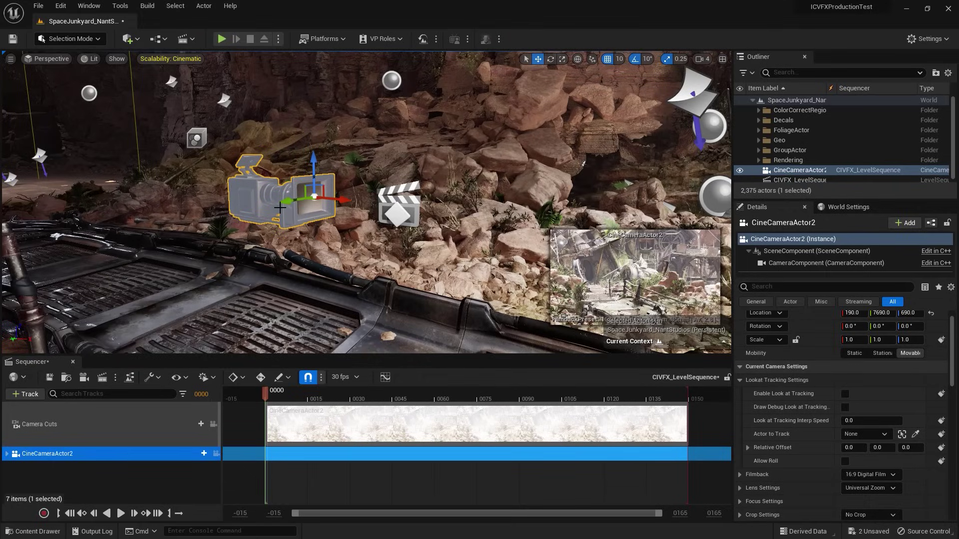
pyautogui.rightClick(296, 189)
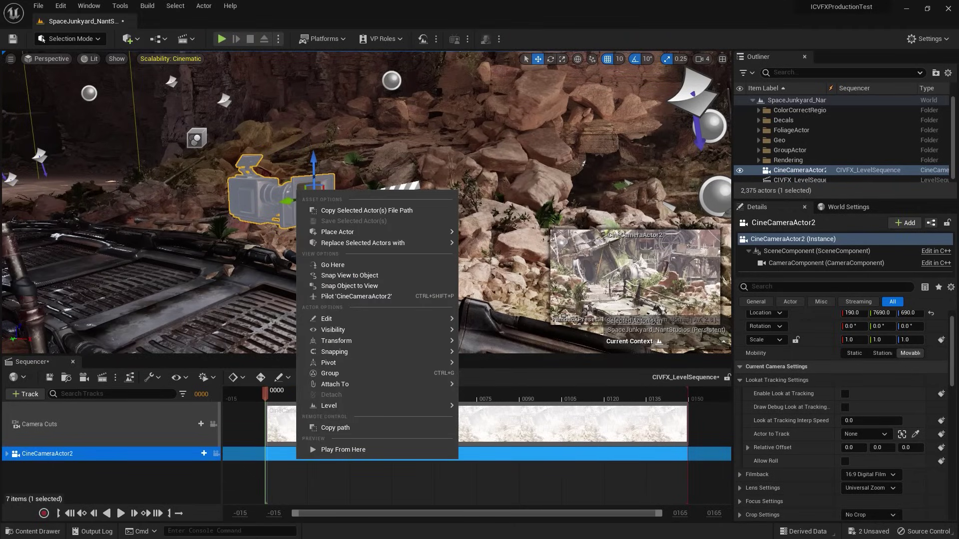
pyautogui.click(345, 296)
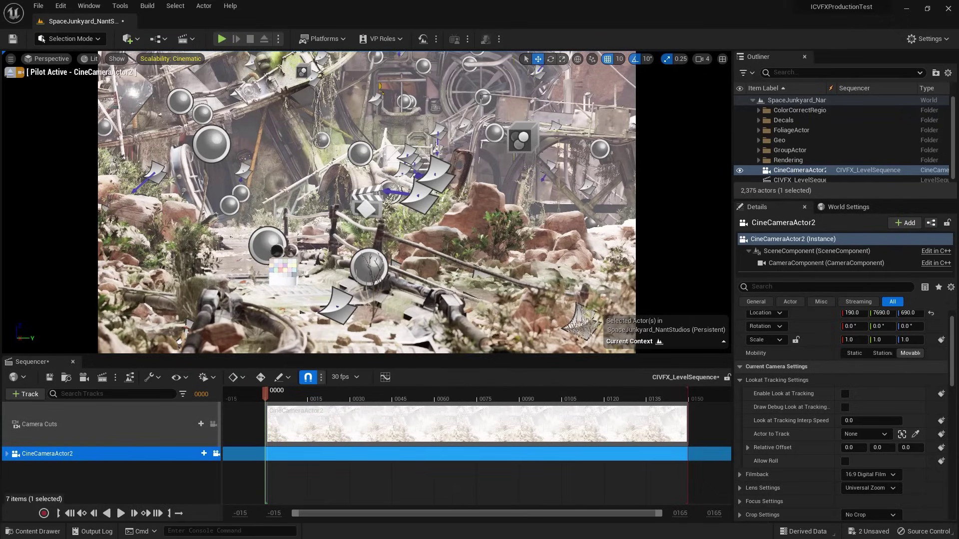
pyautogui.click(9, 73)
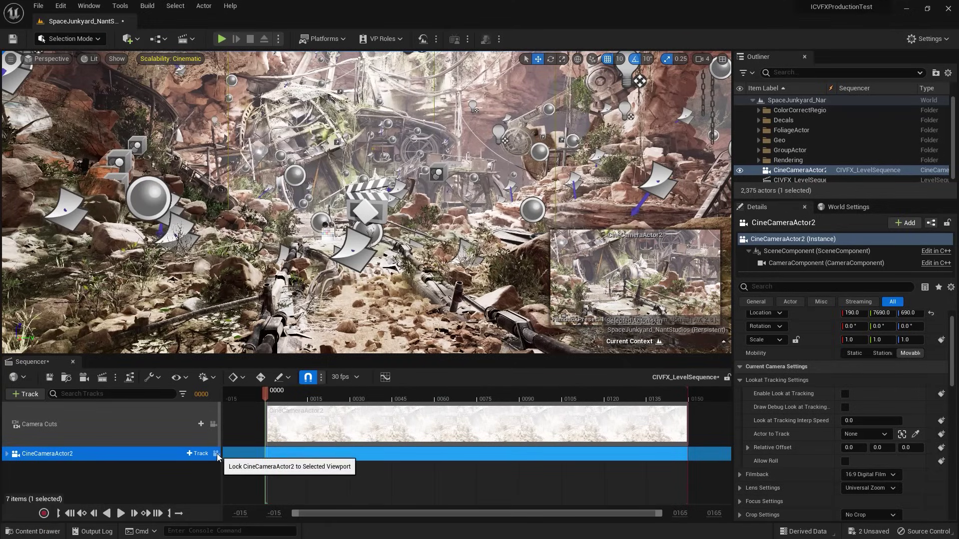
# - Toggle piloting of CineCameraActor2 on and off twice, ending with the viewport released from the camera
pyautogui.press('f')
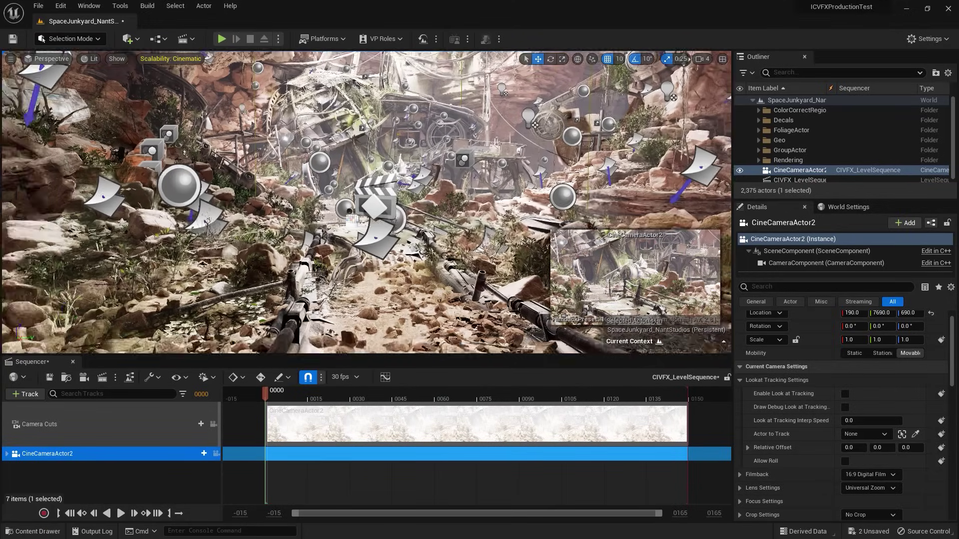
pyautogui.scroll(-5, 179, 185)
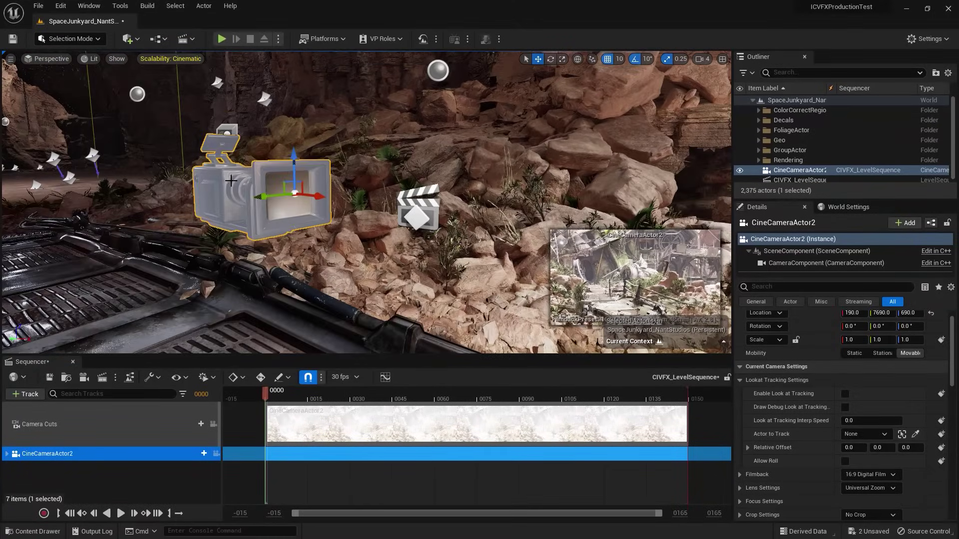
pyautogui.rightClick(255, 183)
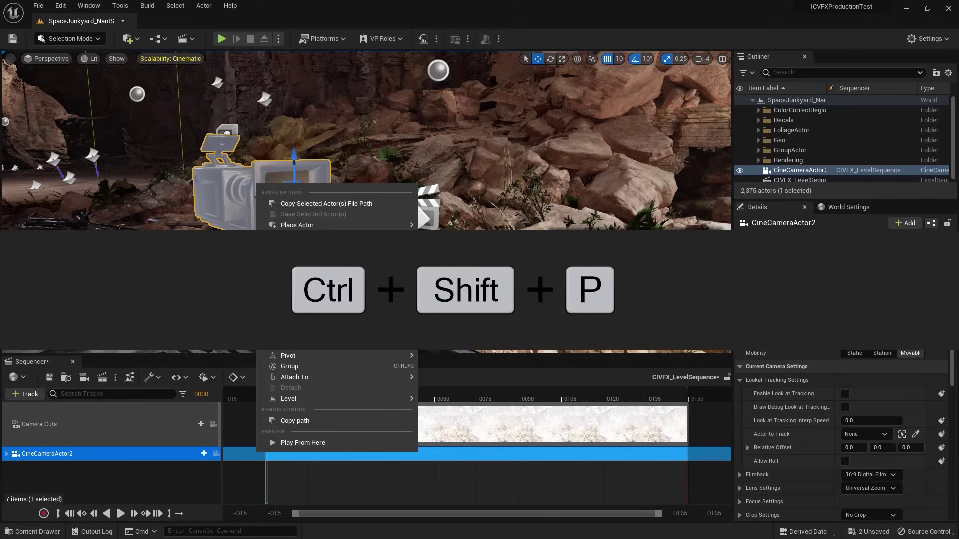
pyautogui.click(118, 470)
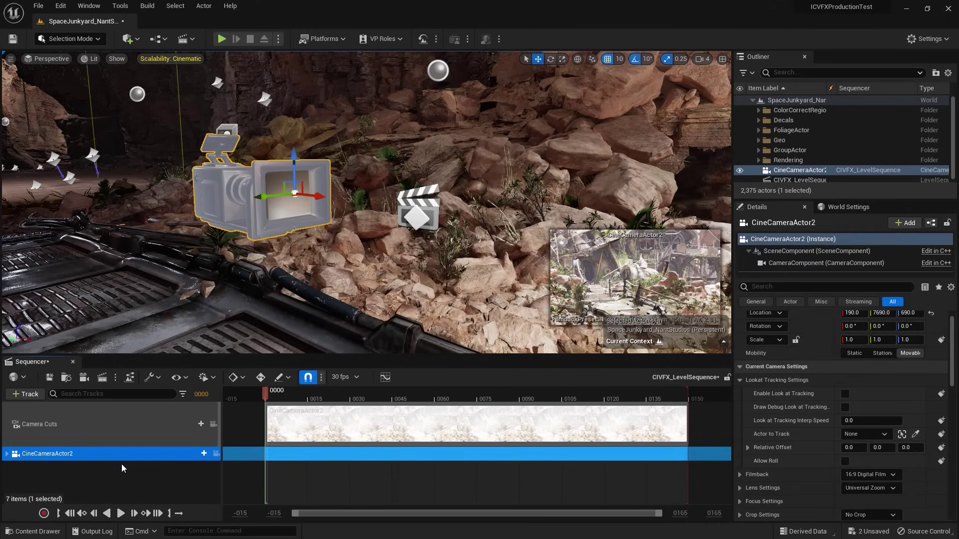
pyautogui.hotkey('ctrl', 'shift', 'p')
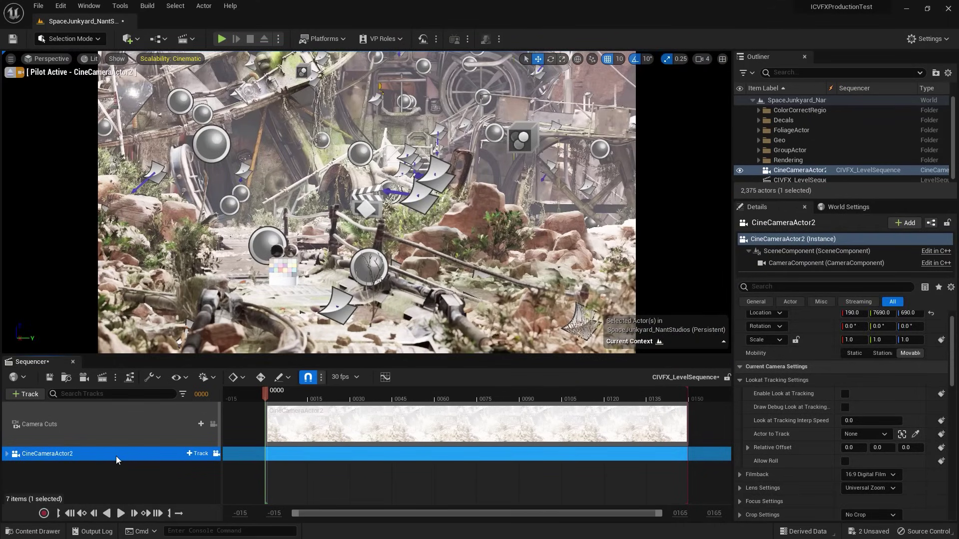
pyautogui.hotkey('ctrl', 'shift', 'p')
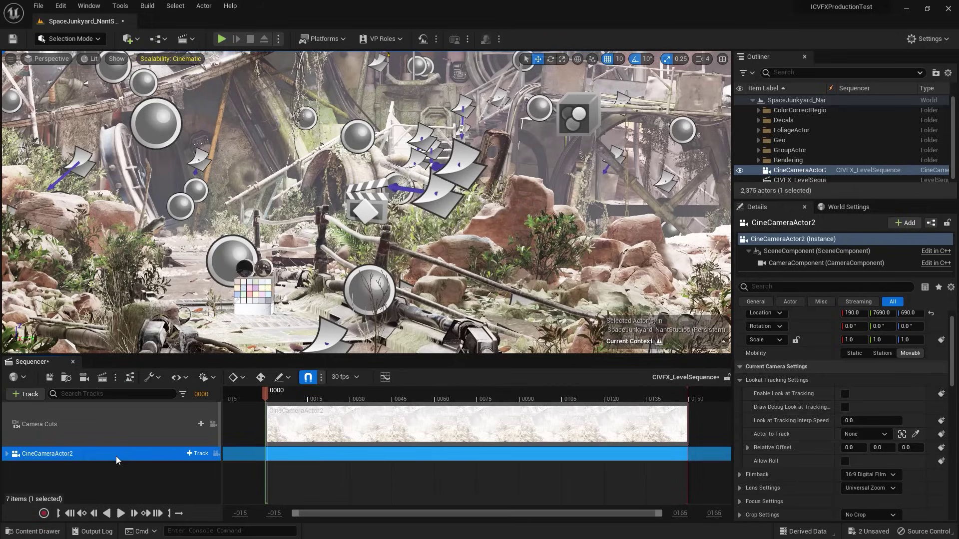
pyautogui.hotkey('ctrl', 'shift', 'p')
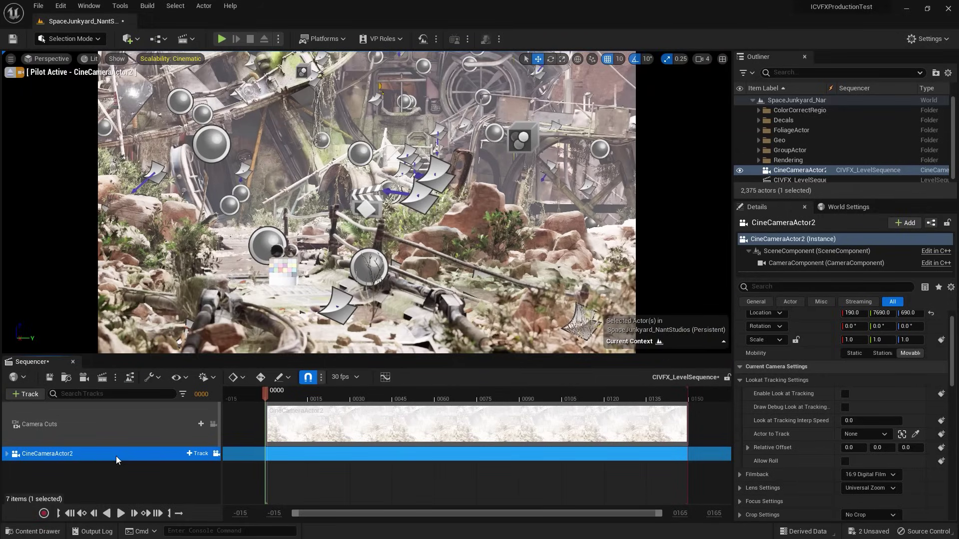
pyautogui.hotkey('ctrl', 'shift', 'p')
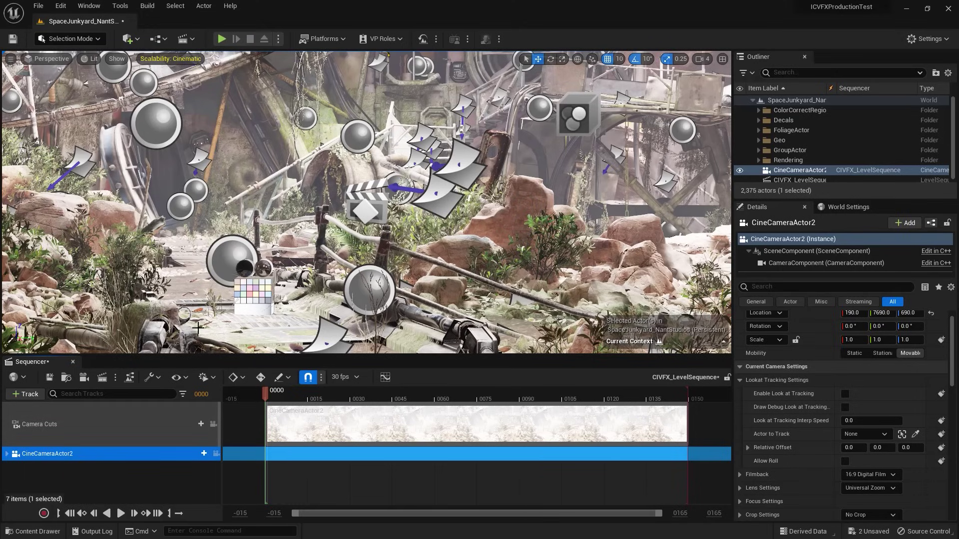
# - Frame CineCameraActor2 from the side in the level and reselect its track in the sequence to bring up the camera preview
pyautogui.press('f')
pyautogui.keyDown('alt'); pyautogui.moveTo(274, 289); pyautogui.dragTo(432, 267); pyautogui.keyUp('alt')
pyautogui.rightClick(195, 205)
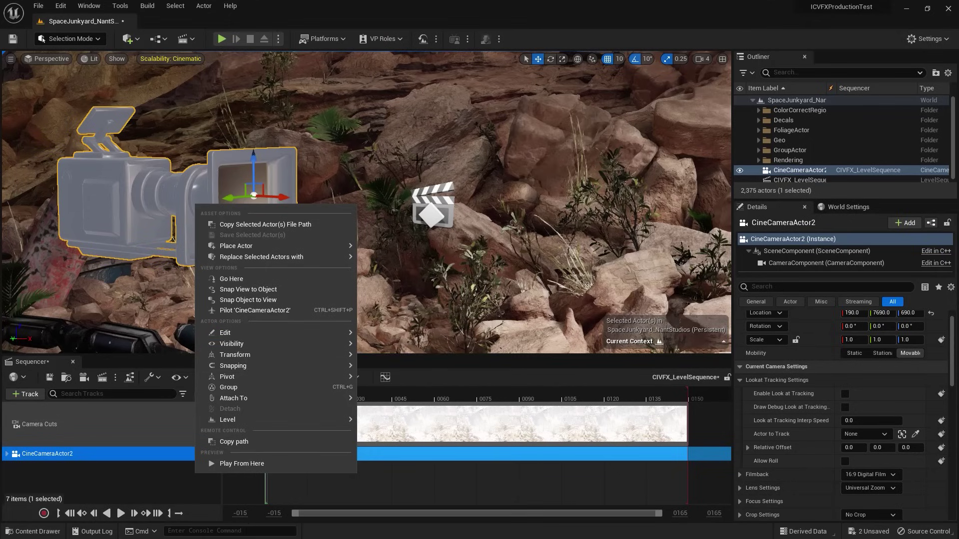
pyautogui.moveTo(142, 255); pyautogui.dragTo(105, 235, button='right')
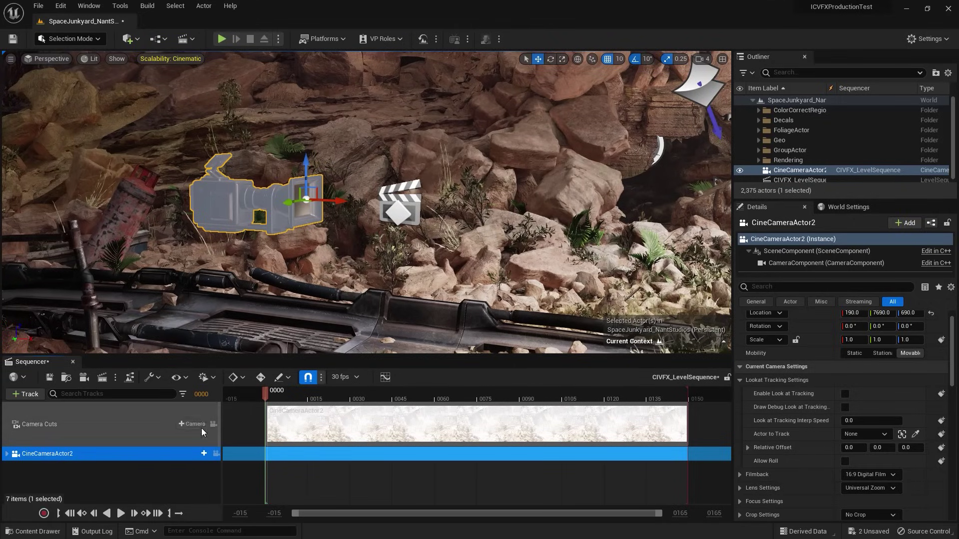
pyautogui.click(133, 430)
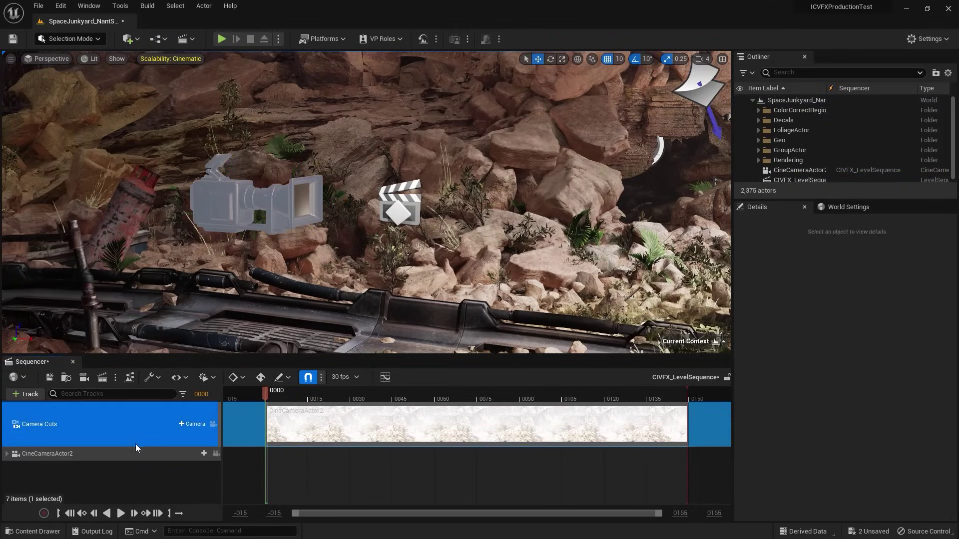
pyautogui.click(168, 452)
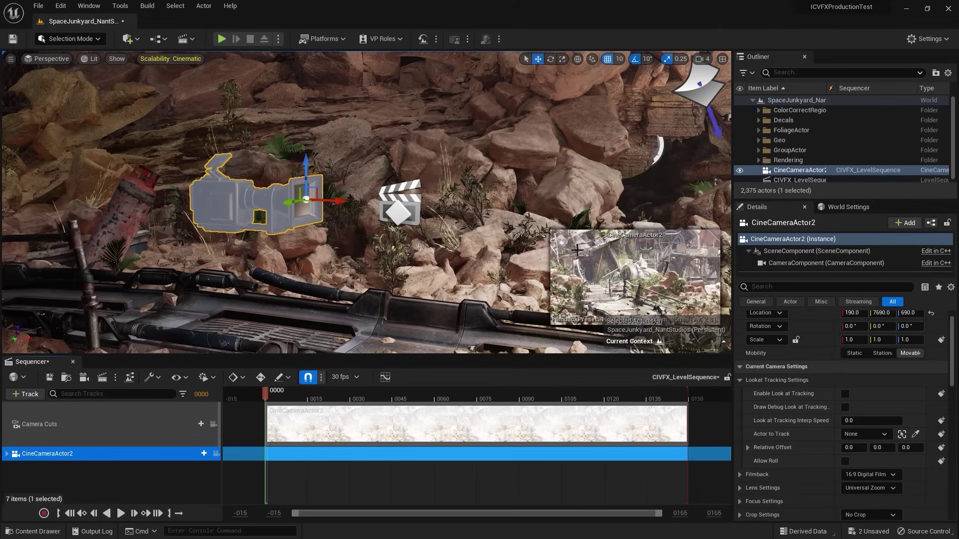
# - Open the Viewports settings of the Level Editor in the Editor Preferences
pyautogui.click(62, 7)
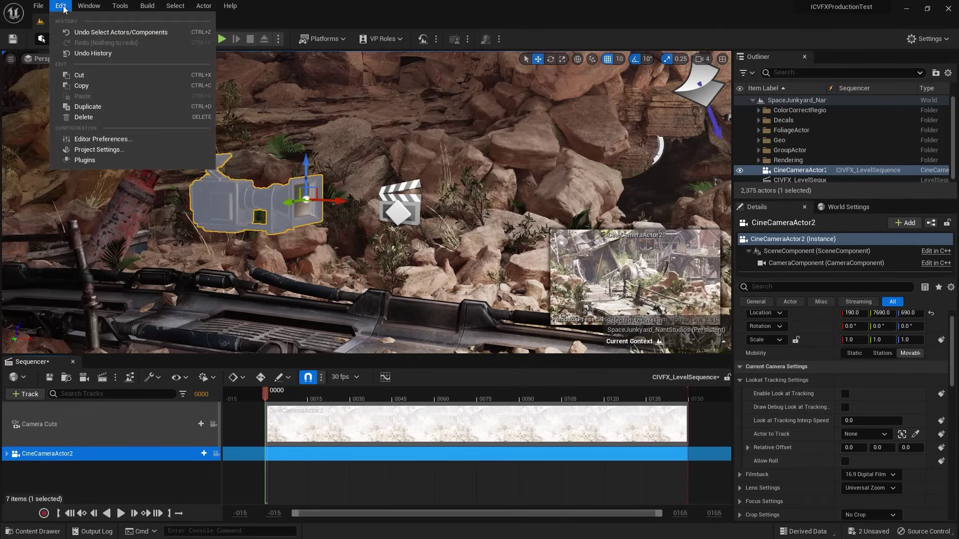
pyautogui.click(85, 141)
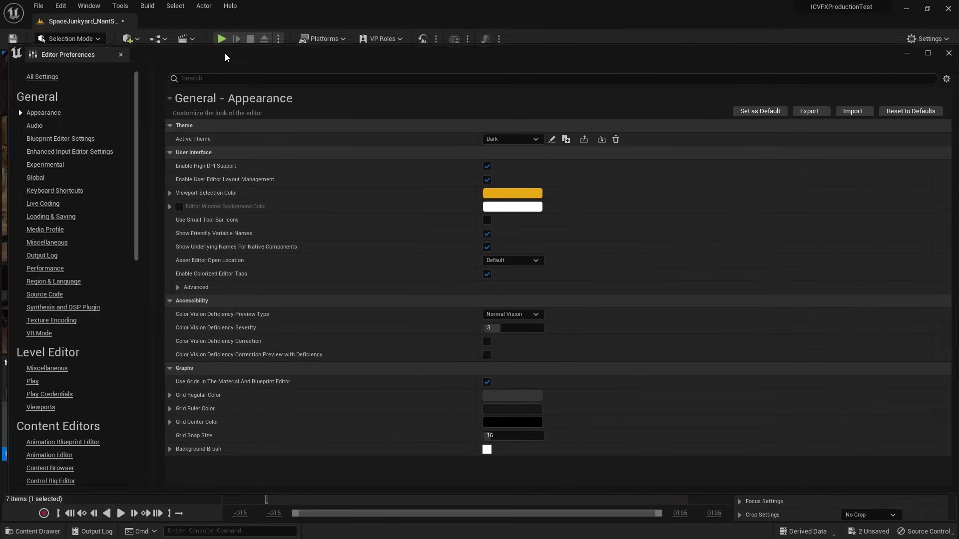
pyautogui.moveTo(225, 53); pyautogui.dragTo(216, 33)
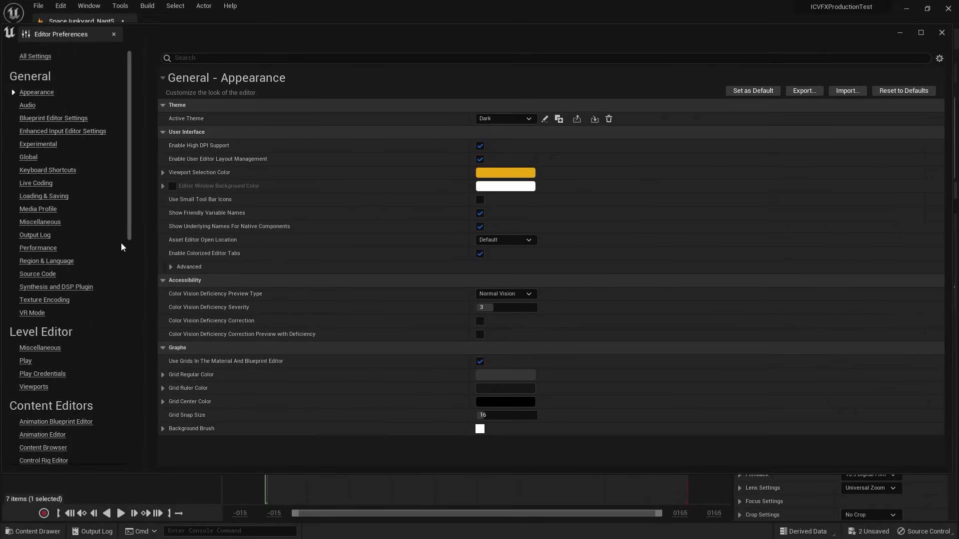
pyautogui.scroll(-4, 90, 280)
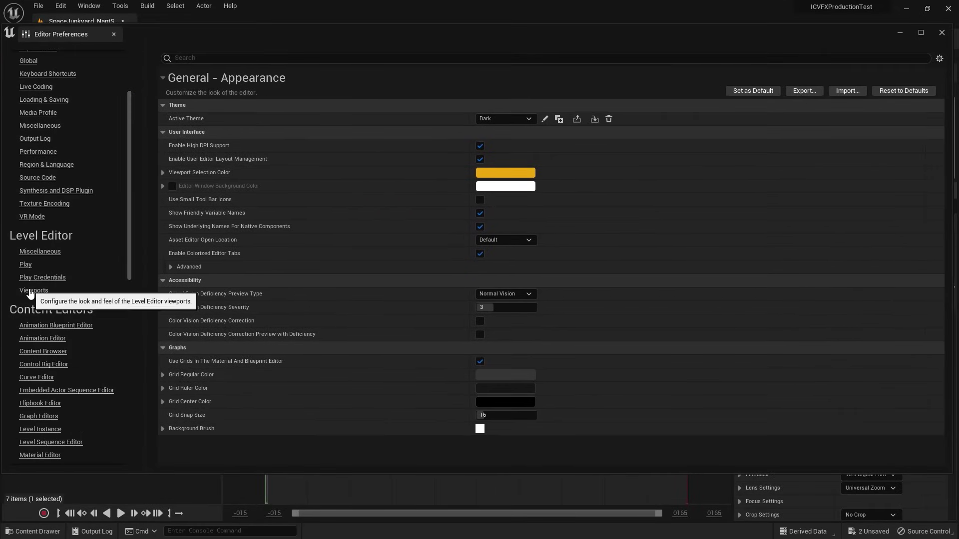
pyautogui.click(31, 292)
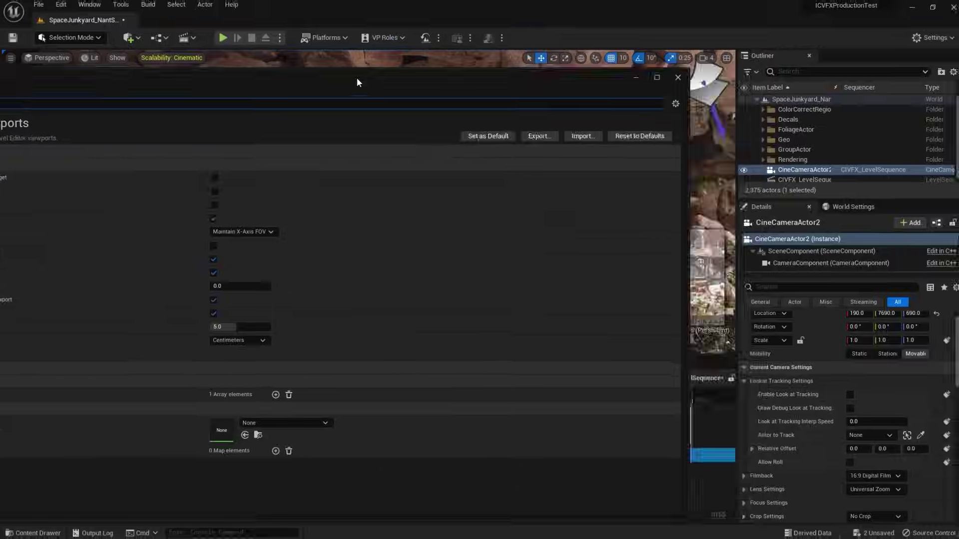
# - Enlarge the camera preview by setting Camera Preview Size to 6 and on to 7
pyautogui.moveTo(357, 77); pyautogui.dragTo(239, 20)
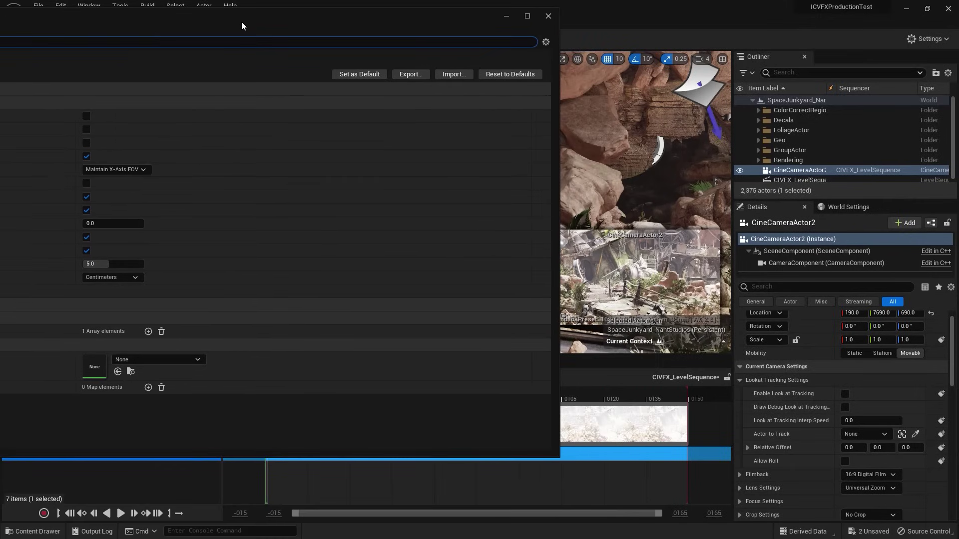
pyautogui.click(104, 265)
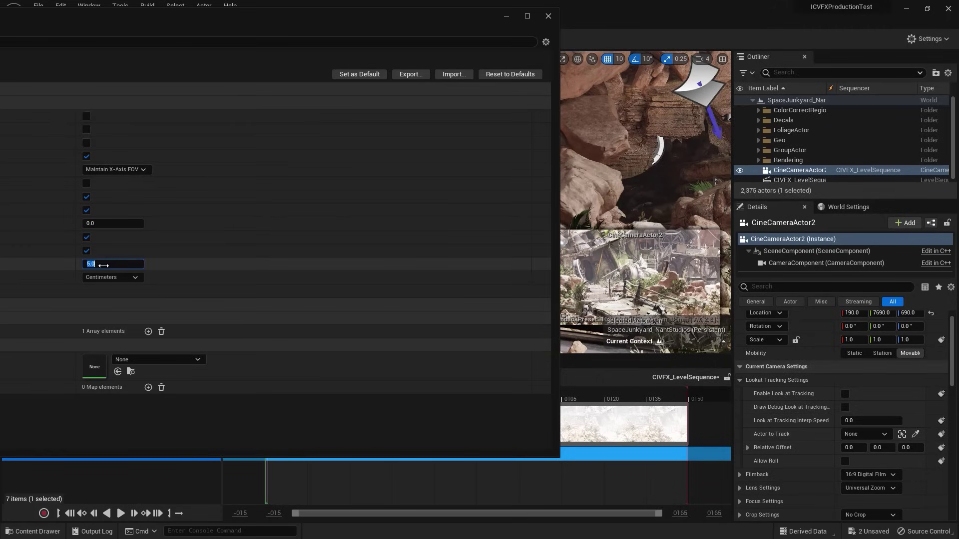
pyautogui.write('6')
pyautogui.press('Return')
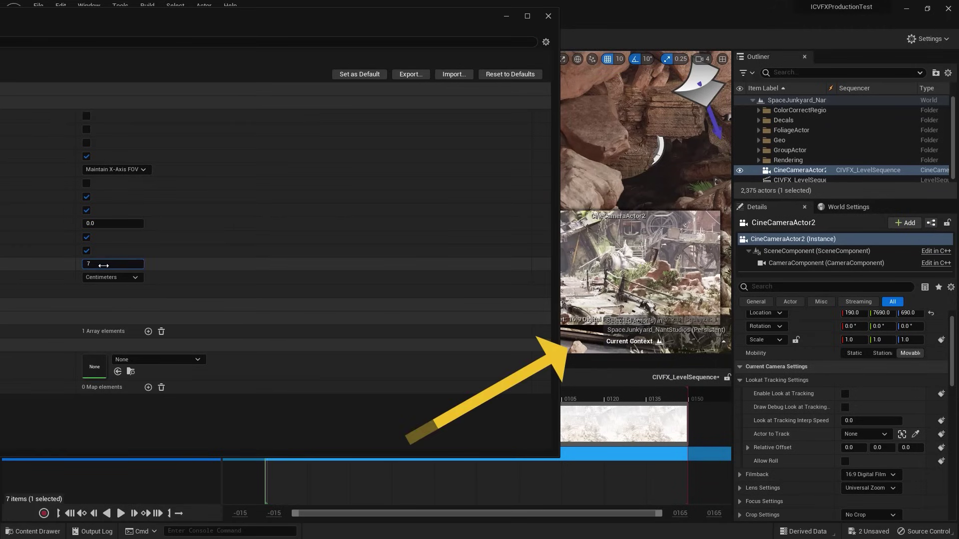
pyautogui.press('Return')
# - Shrink the camera preview in stages by setting Camera Preview Size to 4, 3, 2 and 1
pyautogui.moveTo(373, 17); pyautogui.dragTo(316, 49)
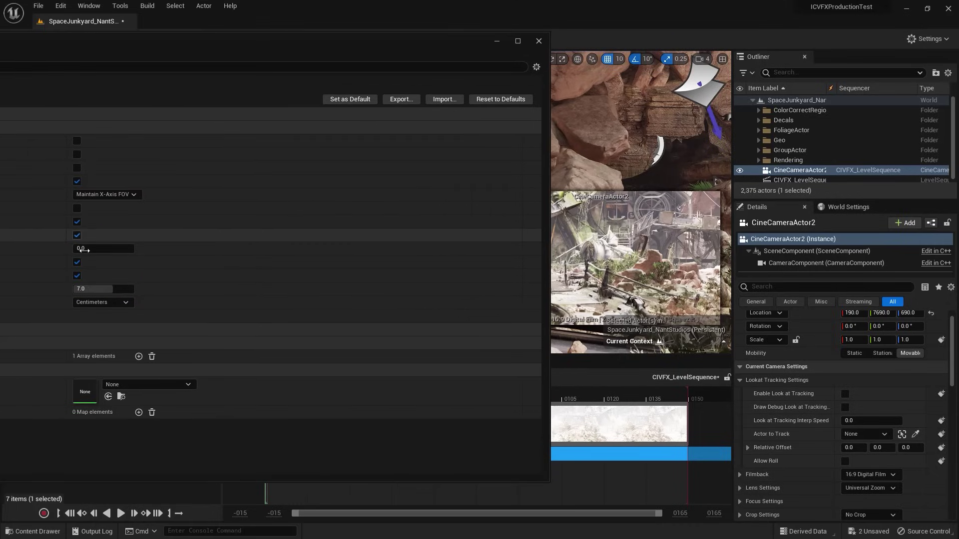
pyautogui.click(109, 291)
pyautogui.write('4')
pyautogui.press('Return')
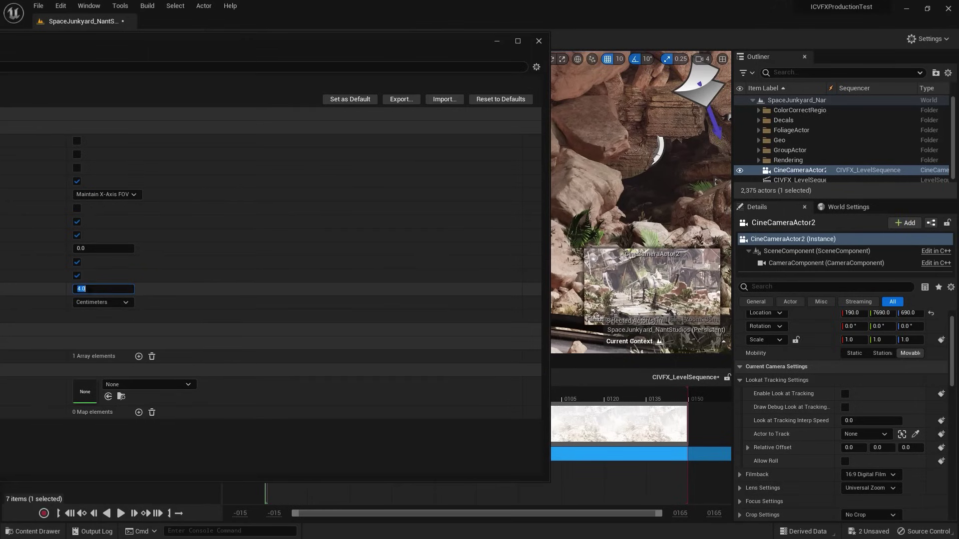
pyautogui.write('3')
pyautogui.press('Return')
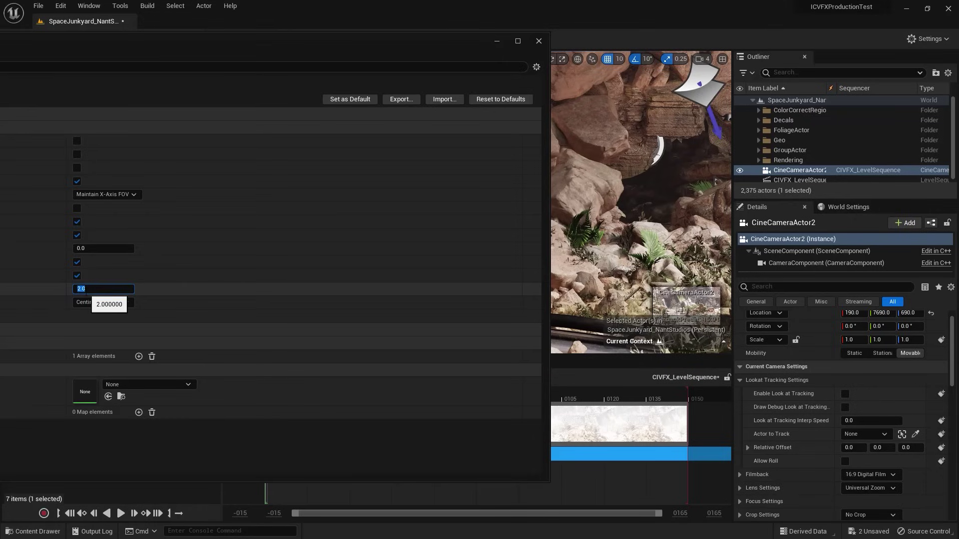
pyautogui.write('1')
pyautogui.press('Return')
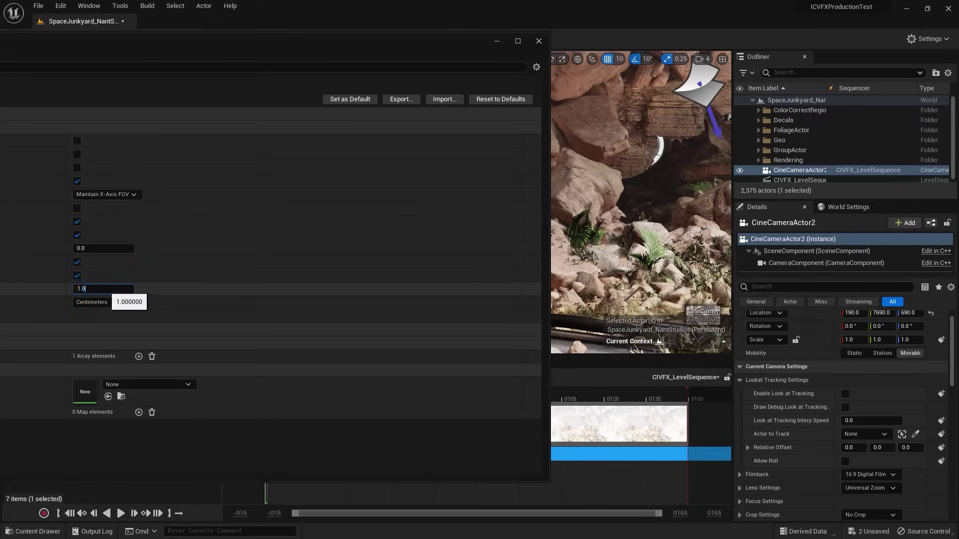
# - Set Camera Preview Size to 5 and close the Editor Preferences
pyautogui.write('5')
pyautogui.press('Return')
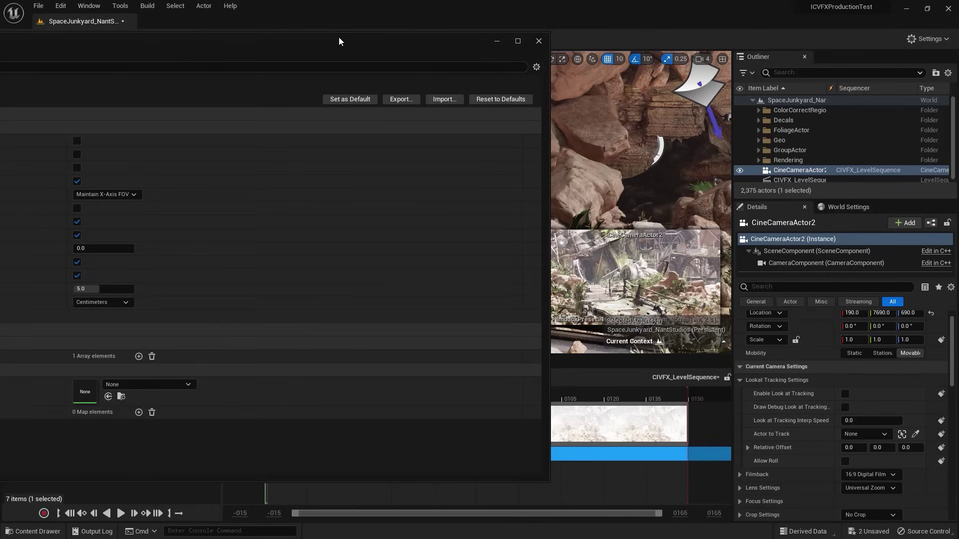
pyautogui.moveTo(339, 47); pyautogui.dragTo(339, 47)
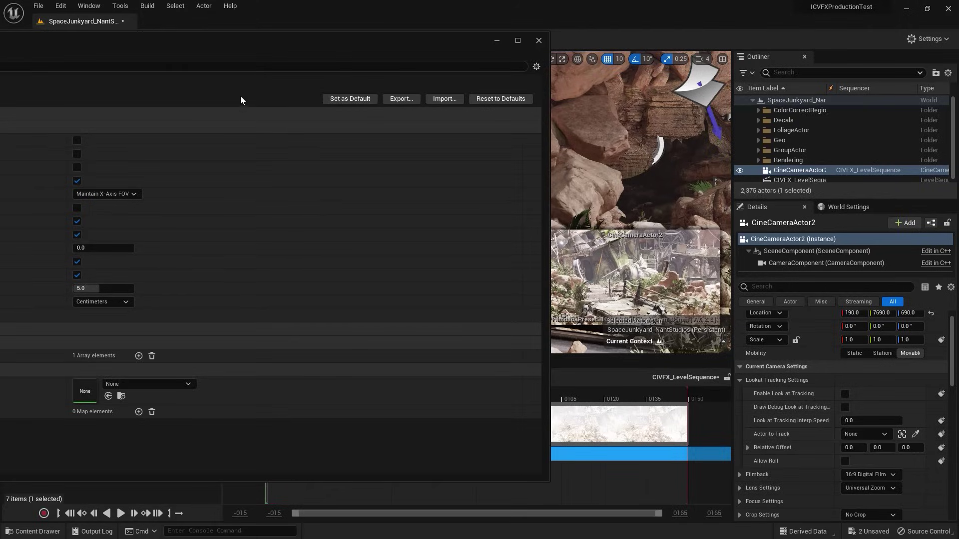
pyautogui.moveTo(225, 49); pyautogui.dragTo(547, 65)
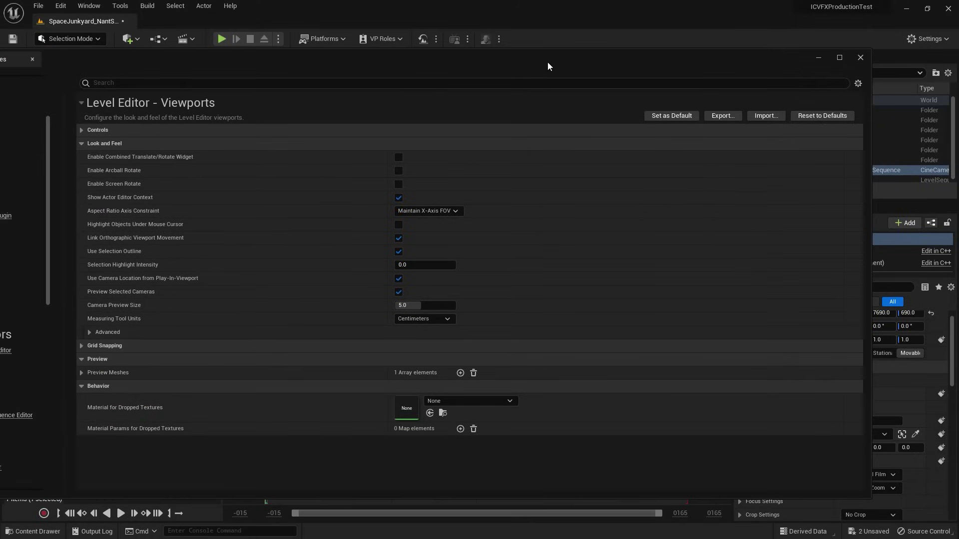
pyautogui.click(860, 58)
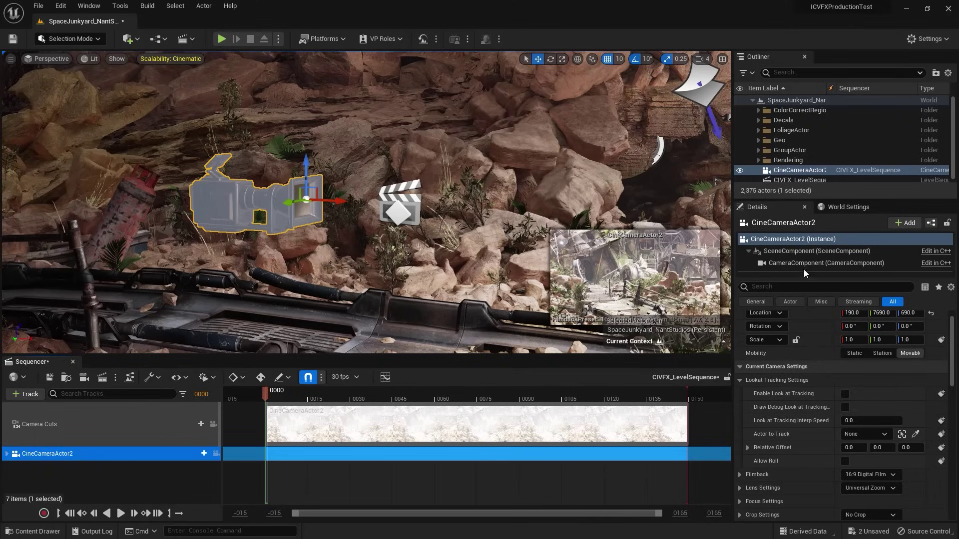
# - Try the Super 8mm, 16:9 Film and IMAX 70mm presets in CineCameraActor2's Filmback settings
pyautogui.moveTo(955, 352)
pyautogui.mouseDown()
pyautogui.moveTo(954, 397)
pyautogui.moveTo(953, 364)
pyautogui.mouseUp()
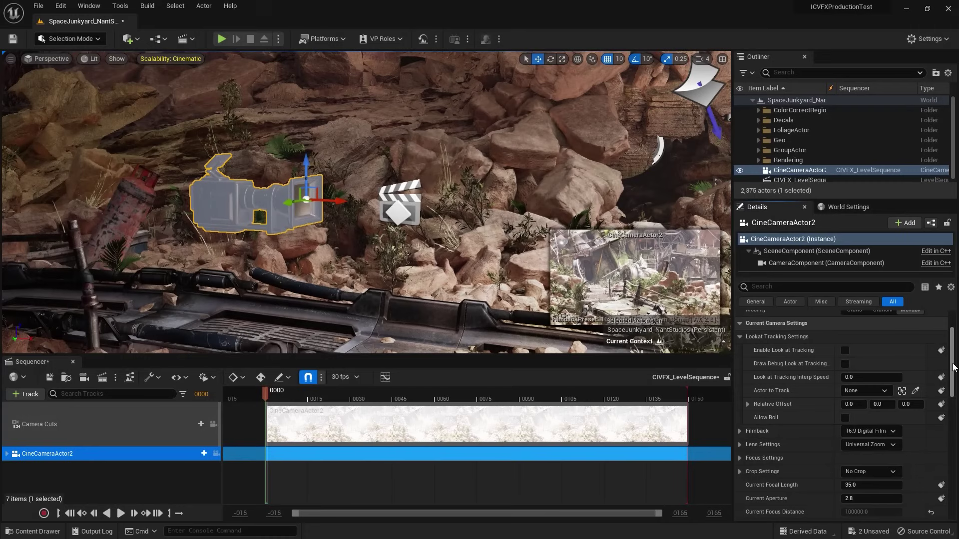
pyautogui.moveTo(955, 364); pyautogui.dragTo(954, 371)
pyautogui.scroll(-5, 955, 372)
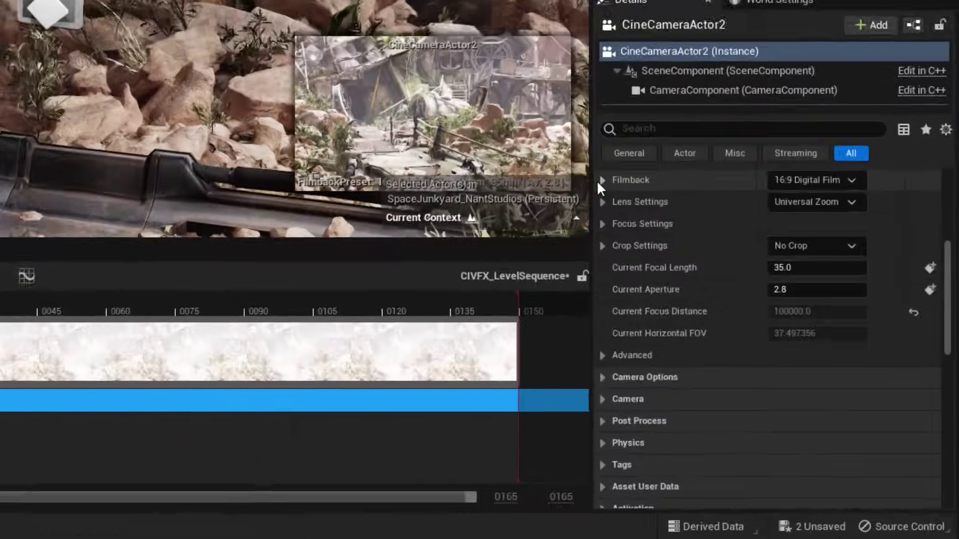
pyautogui.click(738, 316)
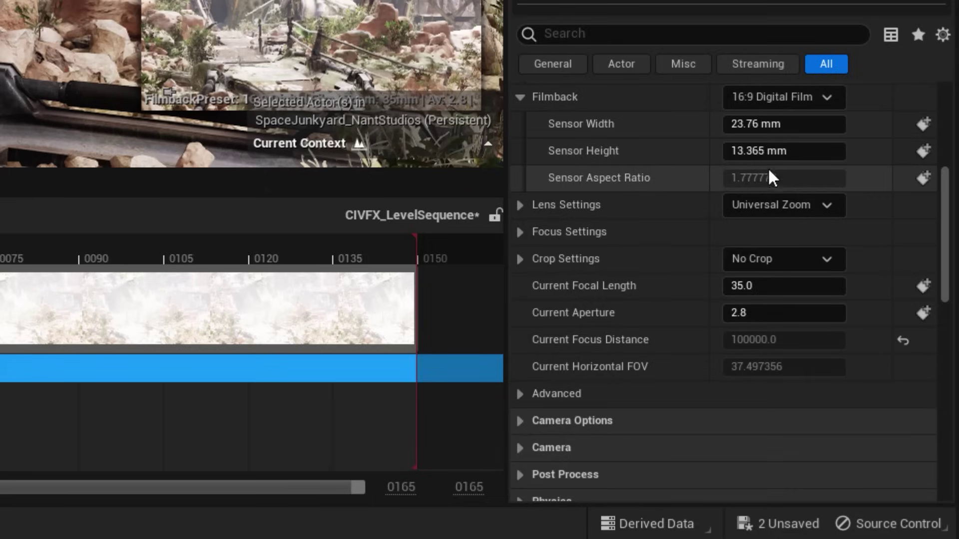
pyautogui.click(748, 100)
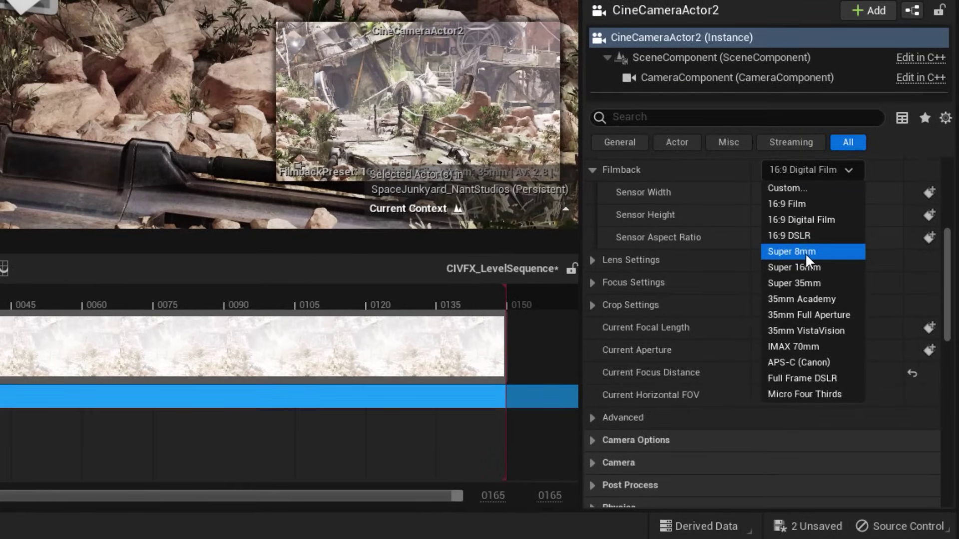
pyautogui.click(806, 253)
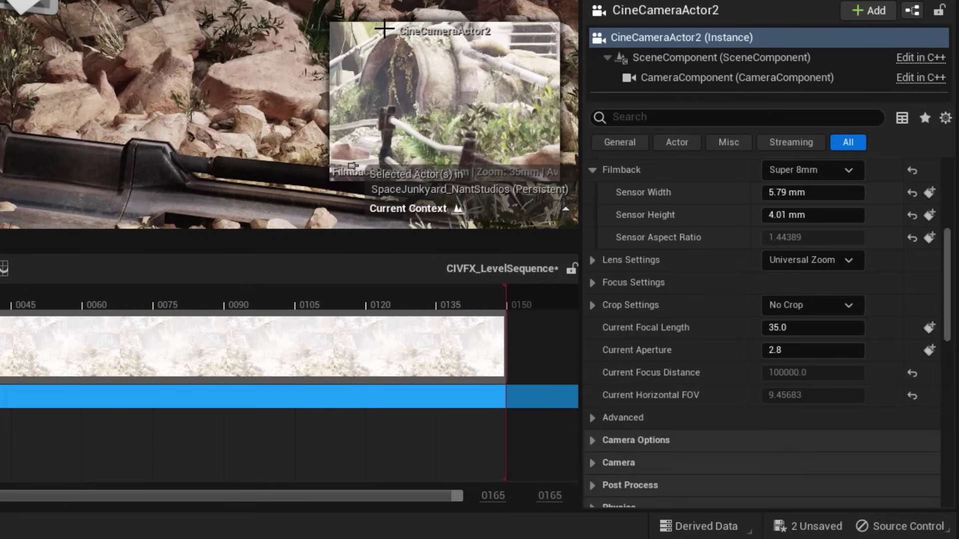
pyautogui.click(844, 170)
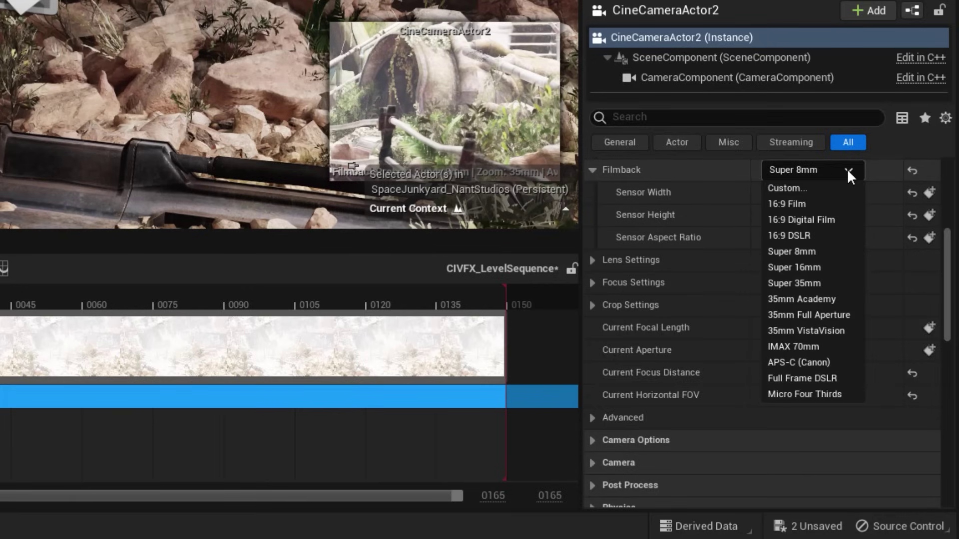
pyautogui.click(812, 202)
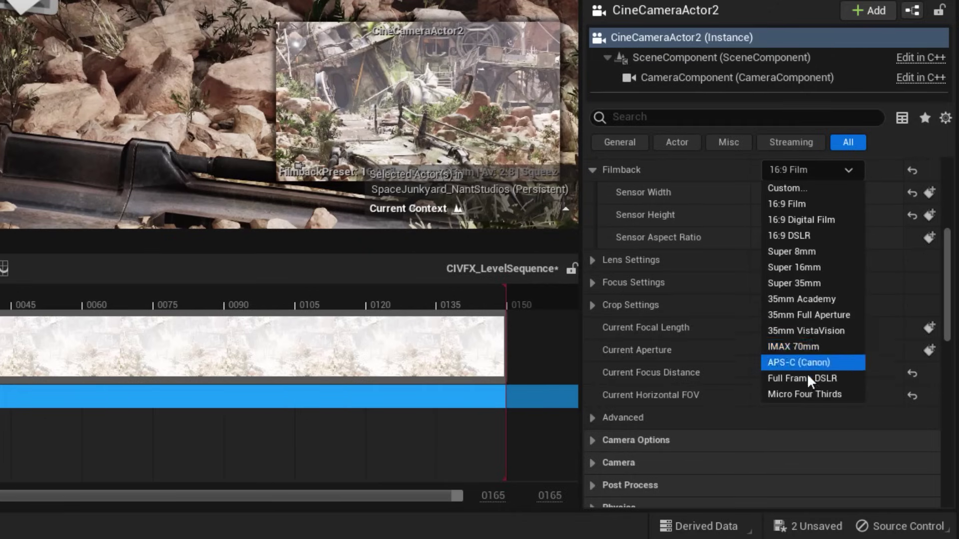
pyautogui.click(783, 346)
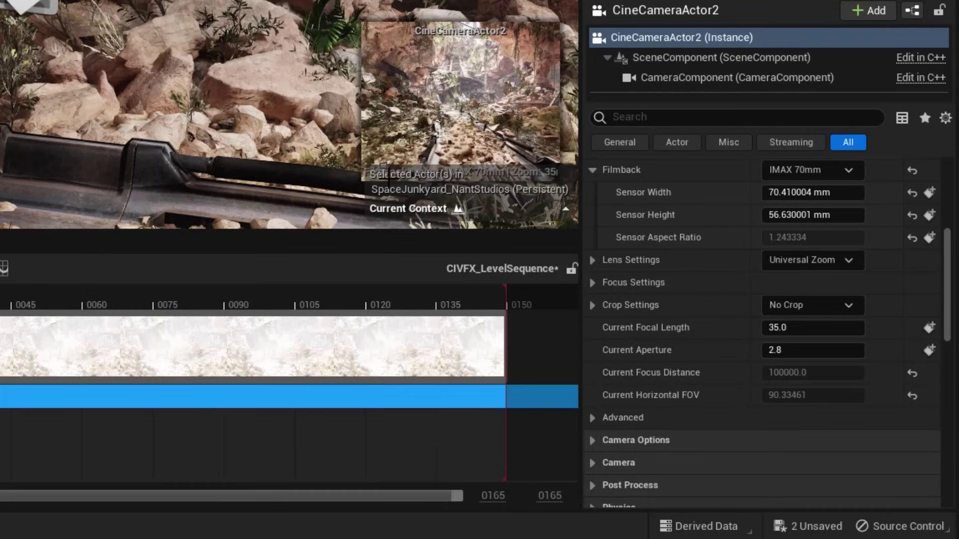
# - Set the camera's Filmback preset to 16:9 Film and collapse the Filmback settings
pyautogui.click(846, 172)
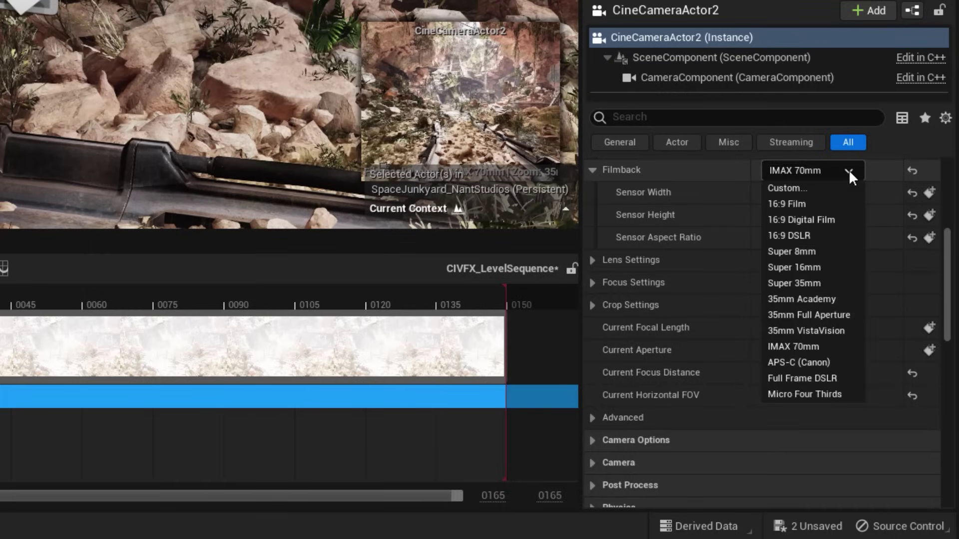
pyautogui.click(808, 200)
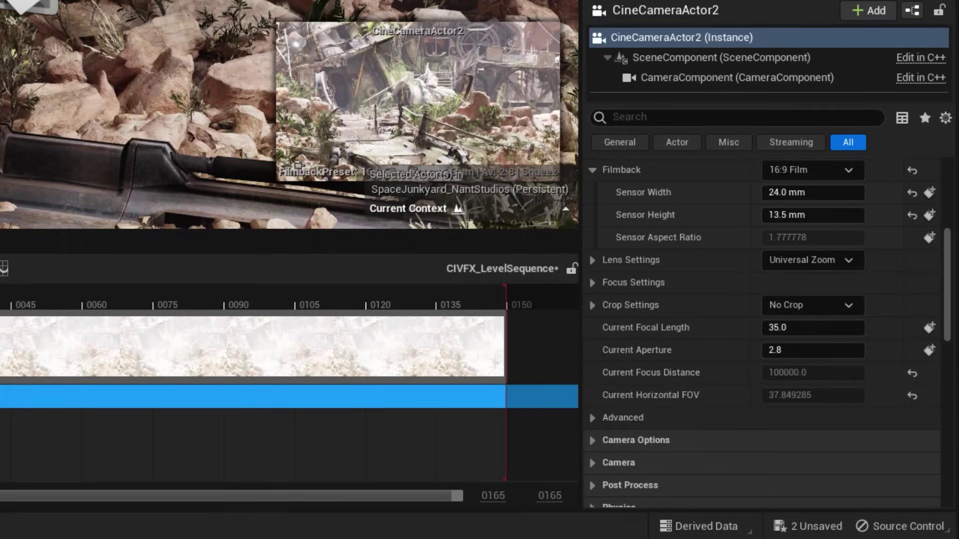
pyautogui.click(591, 170)
# - Expand Lens Settings and try the 30mm Prime f/1.4 and 105mm Prime f/2 lens presets
pyautogui.click(590, 192)
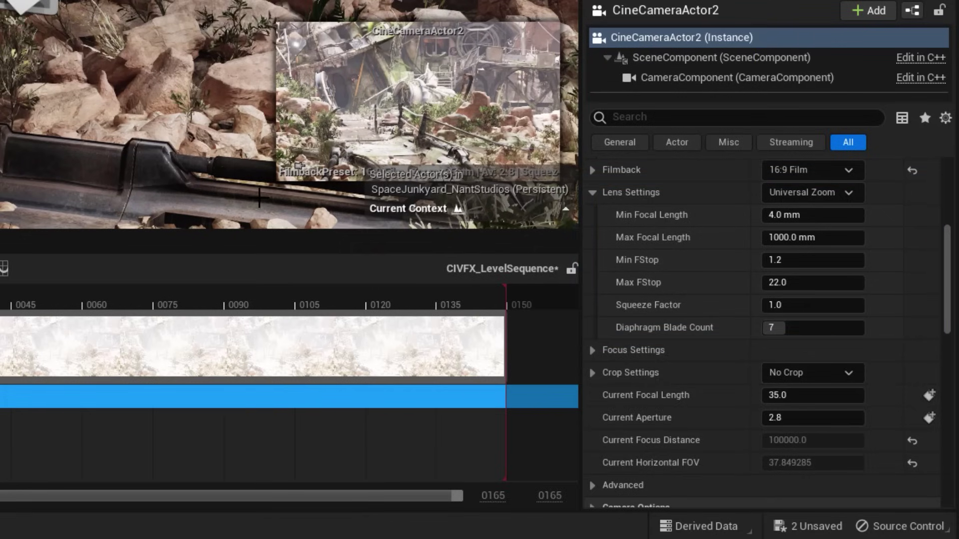
pyautogui.click(799, 194)
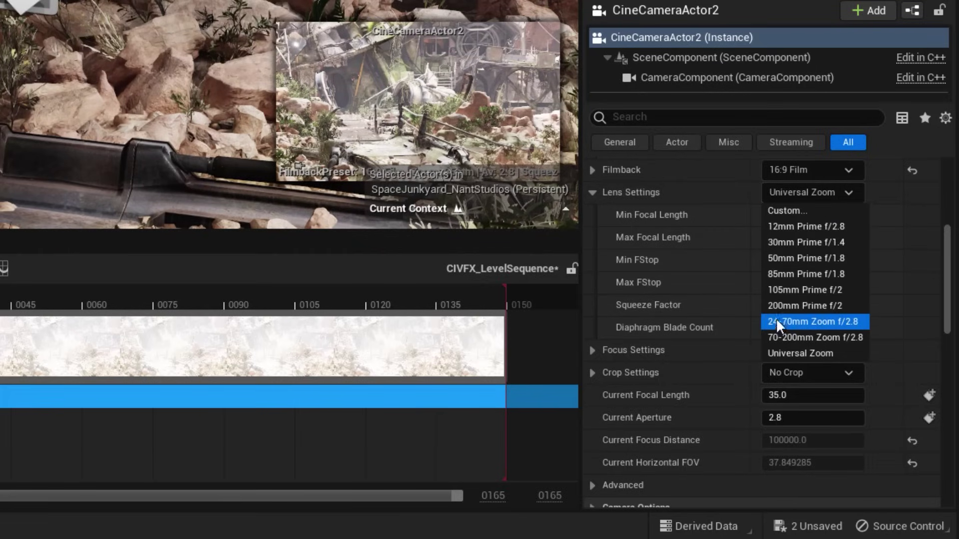
pyautogui.click(805, 244)
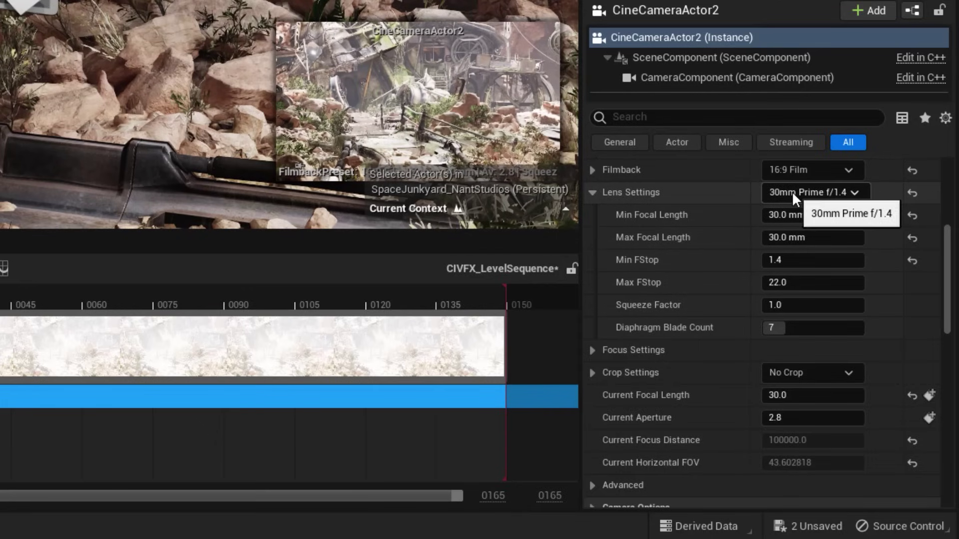
pyautogui.click(854, 193)
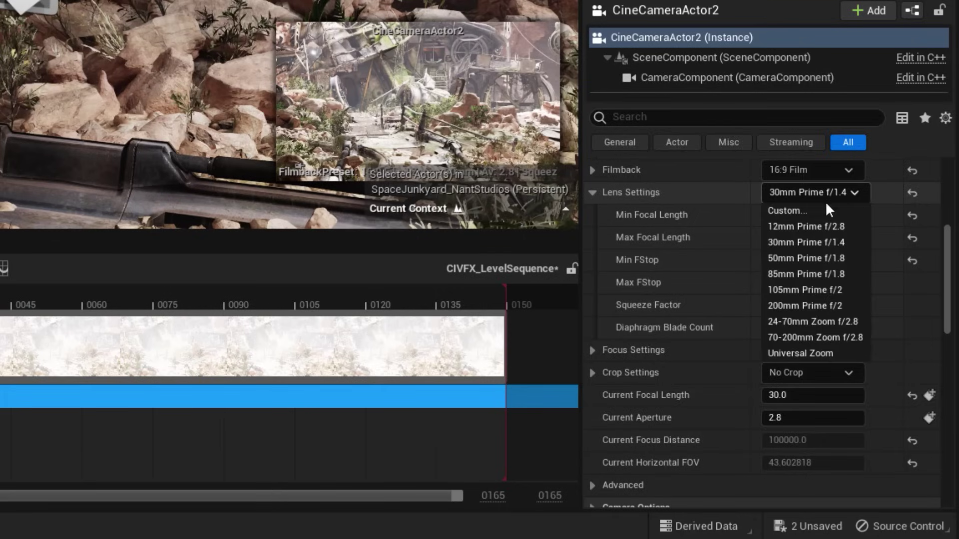
pyautogui.click(813, 289)
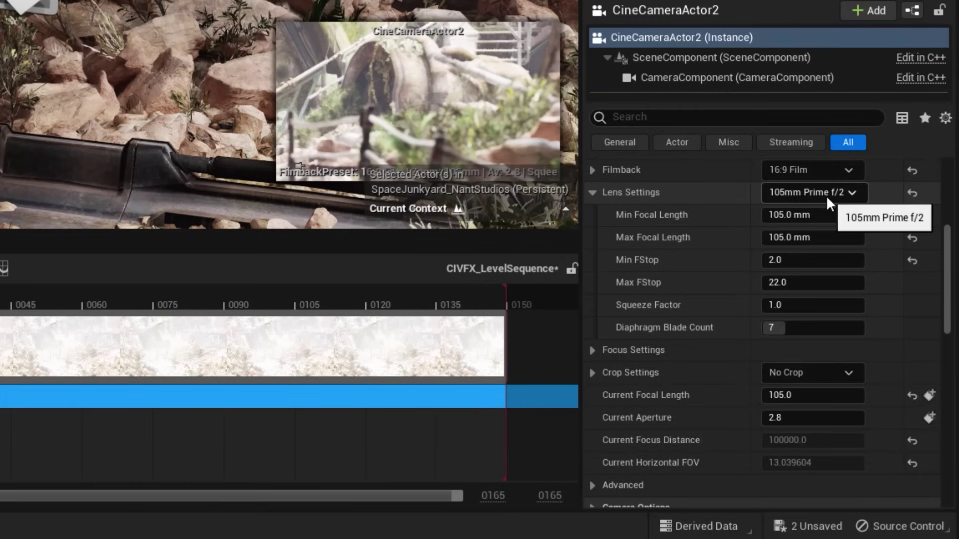
# - Set the camera's lens preset to 85mm Prime f/1.8 and collapse the Lens Settings
pyautogui.click(845, 192)
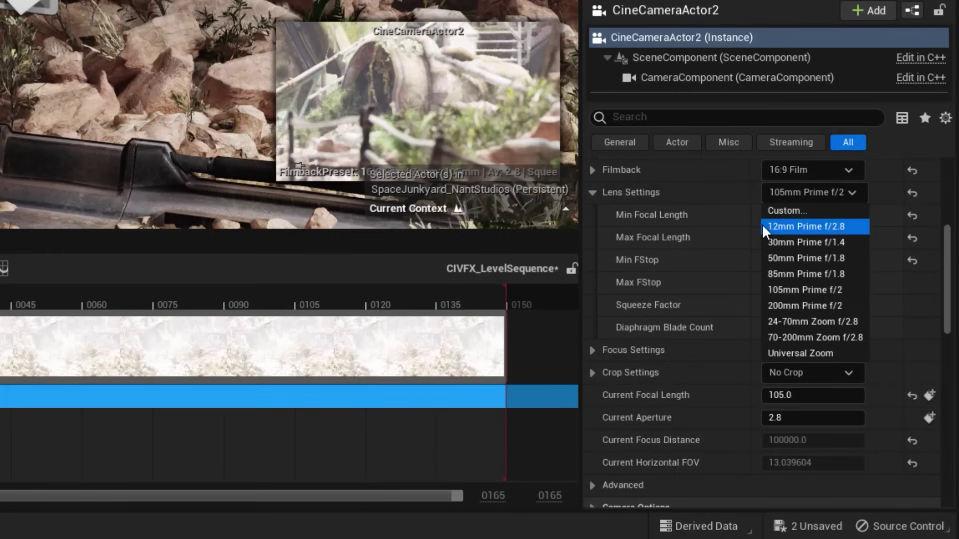
pyautogui.click(785, 273)
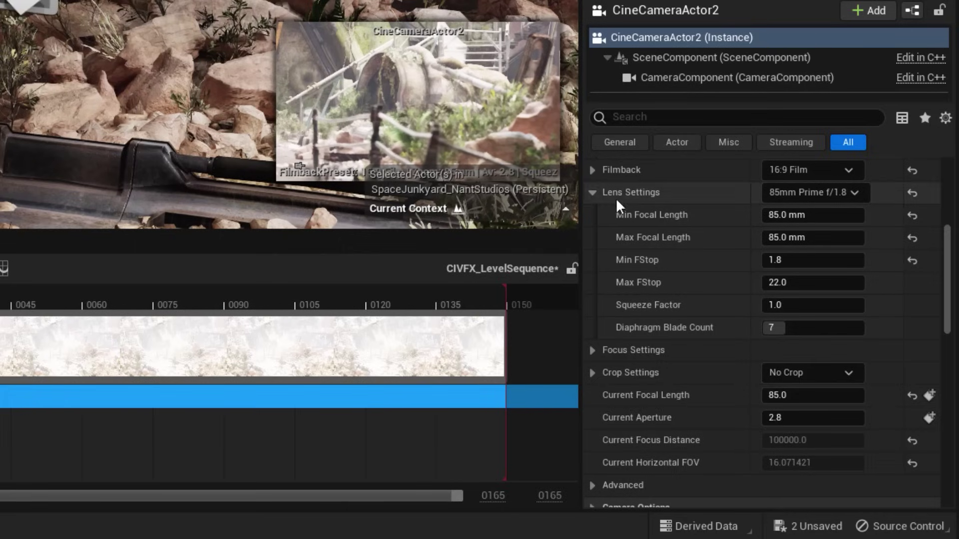
pyautogui.click(592, 193)
# - Expand the Focus Settings, then pilot CineCameraActor2 and reframe it with the valve pipe and rocks in the foreground
pyautogui.click(590, 215)
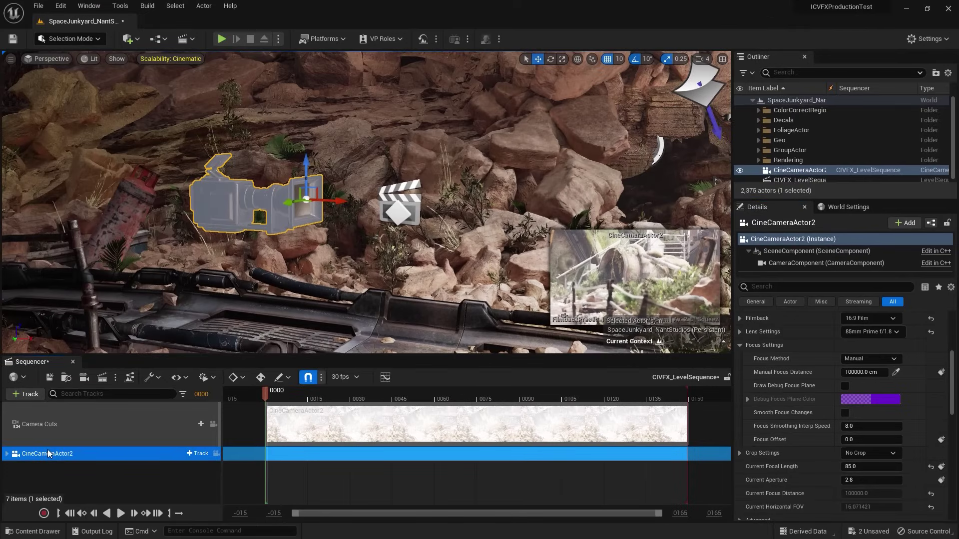
pyautogui.click(216, 453)
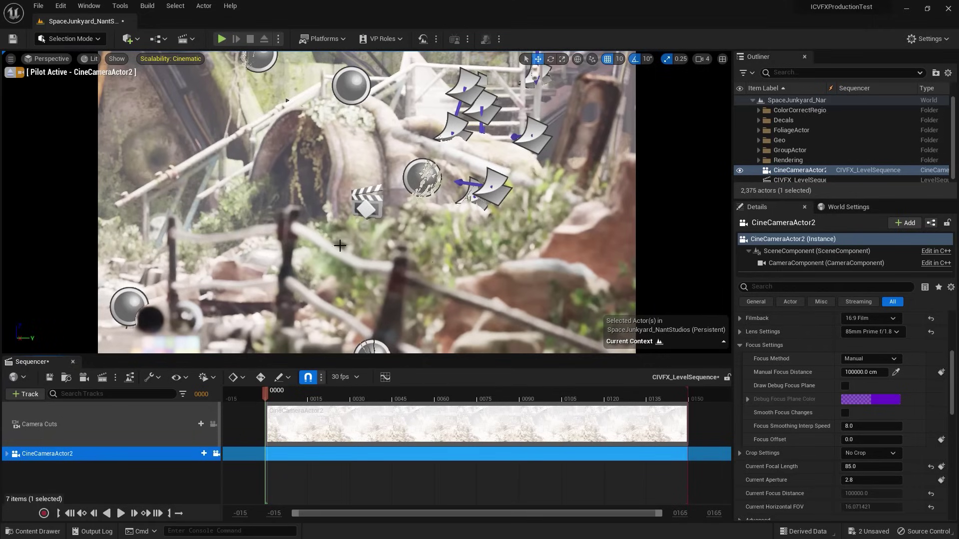
pyautogui.moveTo(345, 253); pyautogui.dragTo(350, 252, button='right')
pyautogui.moveTo(408, 256); pyautogui.dragTo(407, 257, button='right')
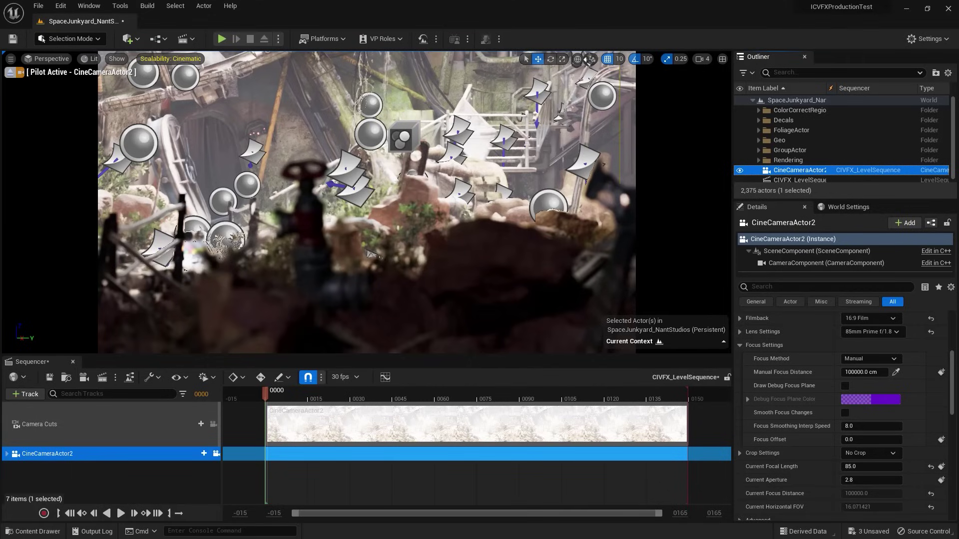
# - Try the Do Not Override focus method on the camera, then return it to Manual
pyautogui.click(869, 360)
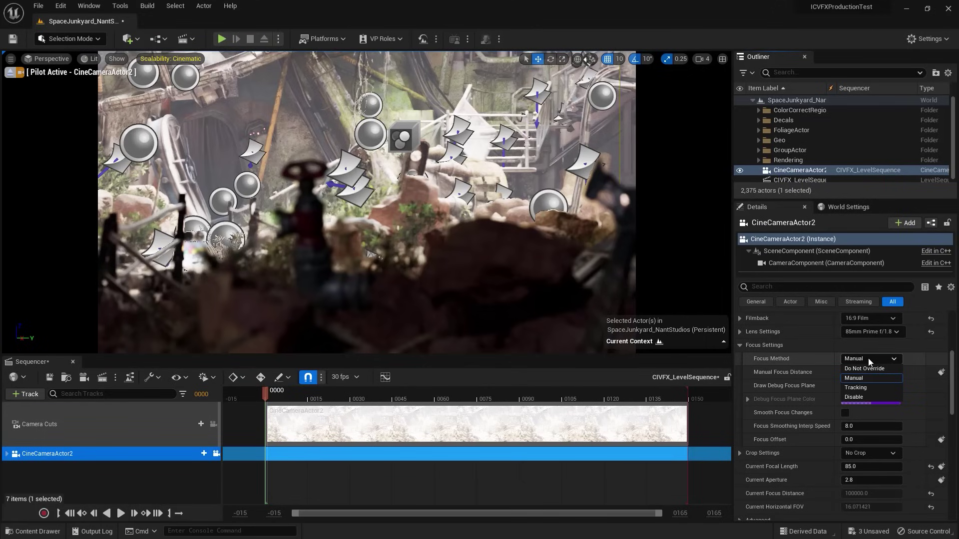
pyautogui.click(864, 369)
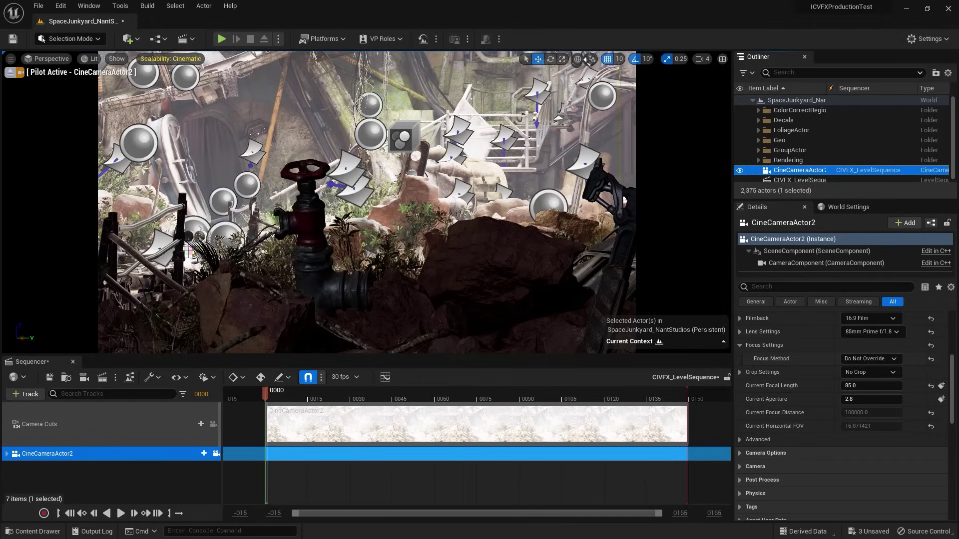
pyautogui.click(871, 358)
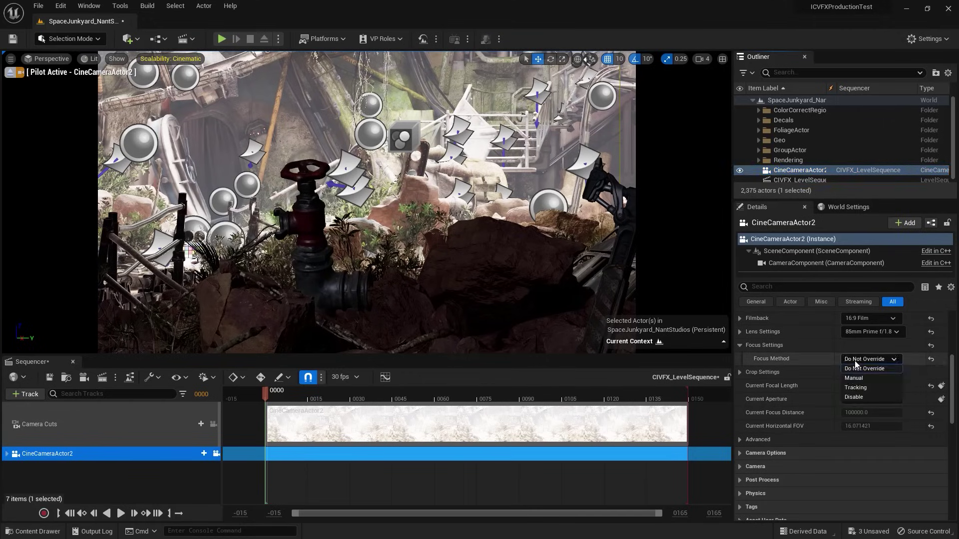
pyautogui.click(852, 378)
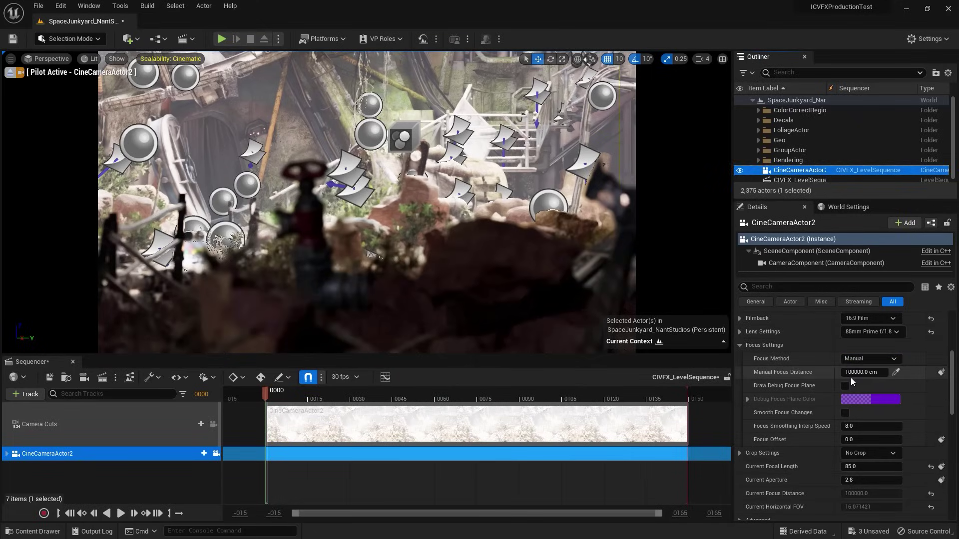
# - Sample Manual Focus Distance from near and far points in the scene, at about 1239, 17902, 804 and 3219 cm in turn
pyautogui.click(897, 372)
pyautogui.click(114, 184)
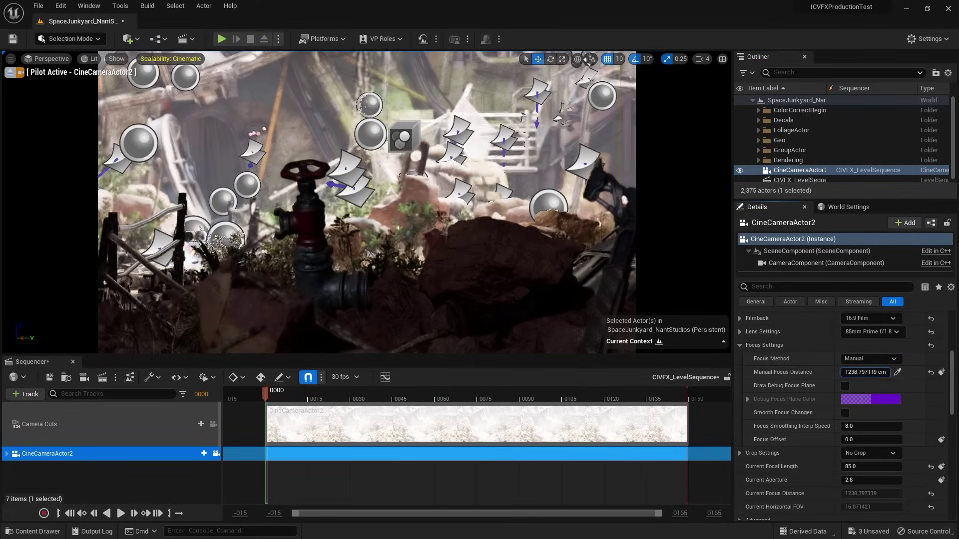
pyautogui.click(116, 182)
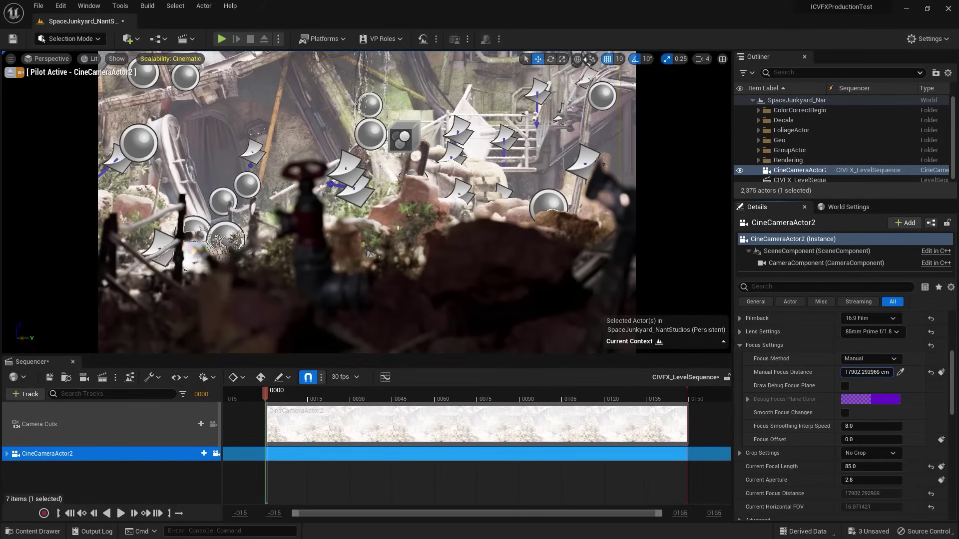
pyautogui.click(900, 372)
pyautogui.click(370, 207)
pyautogui.click(900, 372)
pyautogui.click(116, 186)
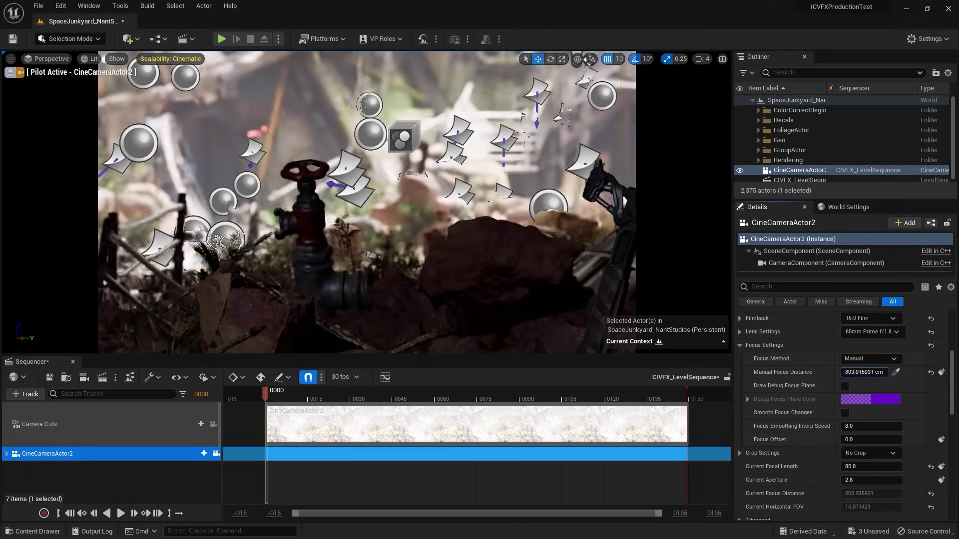
pyautogui.click(370, 253)
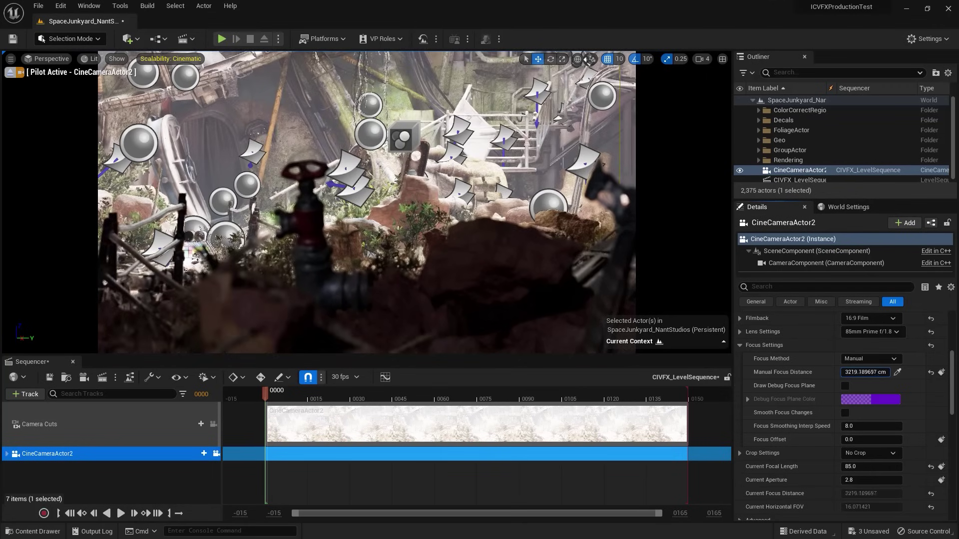
# - Resample Manual Focus Distance from foreground points around the valve and rocks, at about 585, 831 and 888 cm
pyautogui.click(898, 372)
pyautogui.click(370, 254)
pyautogui.click(370, 253)
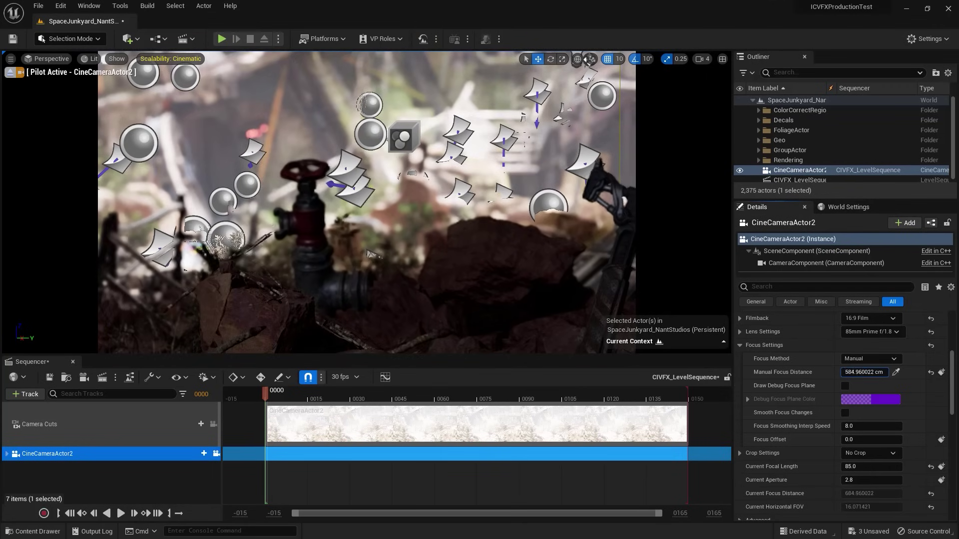
pyautogui.click(370, 253)
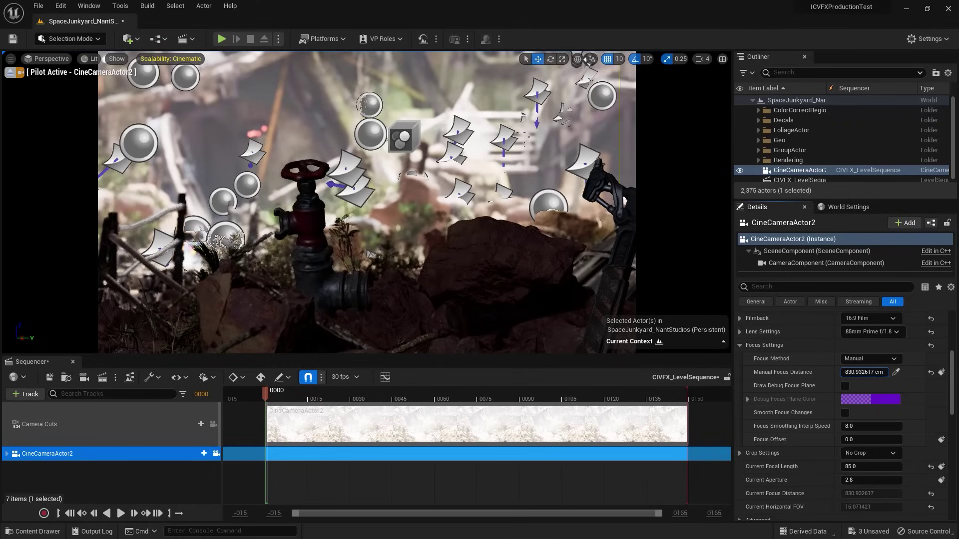
pyautogui.click(898, 372)
pyautogui.click(424, 245)
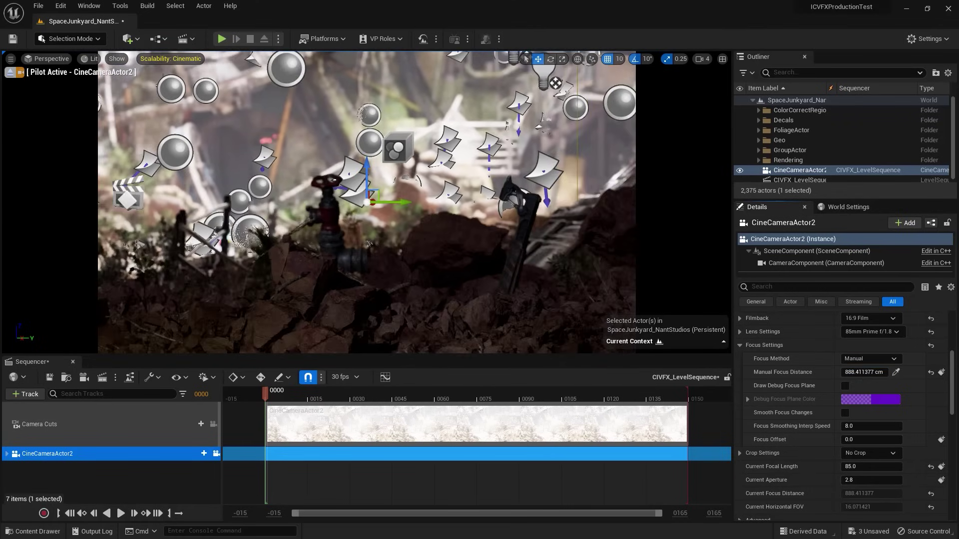
# - Reframe the piloted camera on the wreckage behind the branches and set Manual Focus Distance to about 1069 cm
pyautogui.moveTo(424, 245); pyautogui.dragTo(340, 252, button='right')
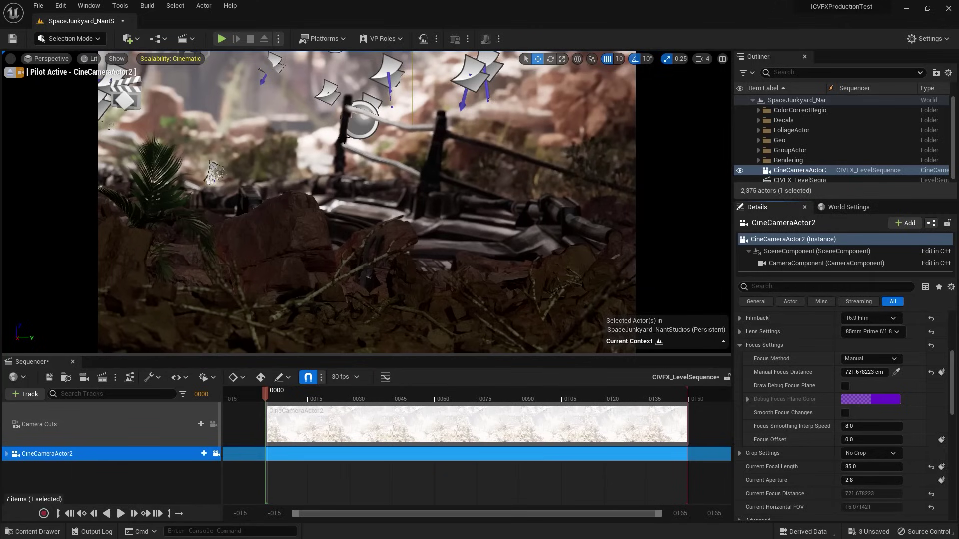
pyautogui.moveTo(864, 373); pyautogui.dragTo(886, 372)
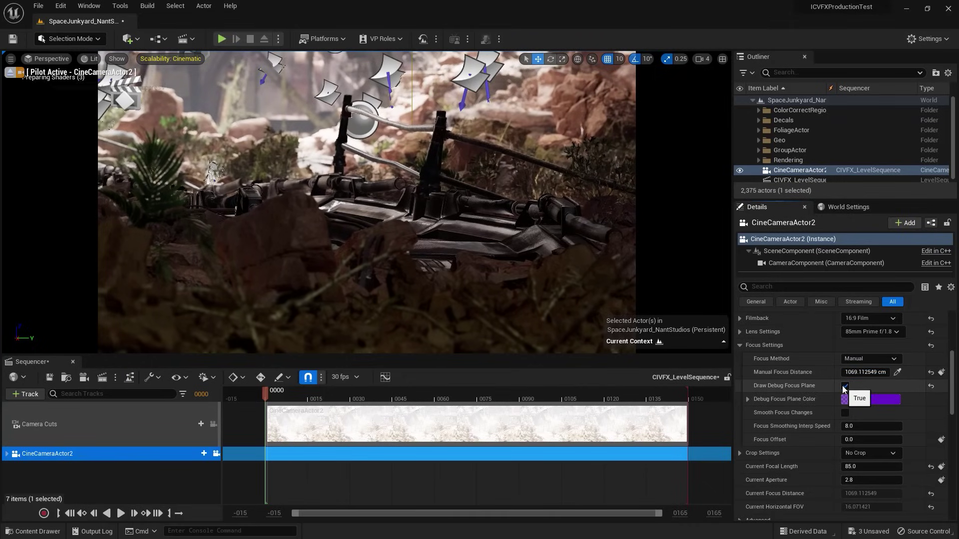
# - Enable Draw Debug Focus Plane and reduce Manual Focus Distance to about 688 cm, onto the foreground branches
pyautogui.click(845, 386)
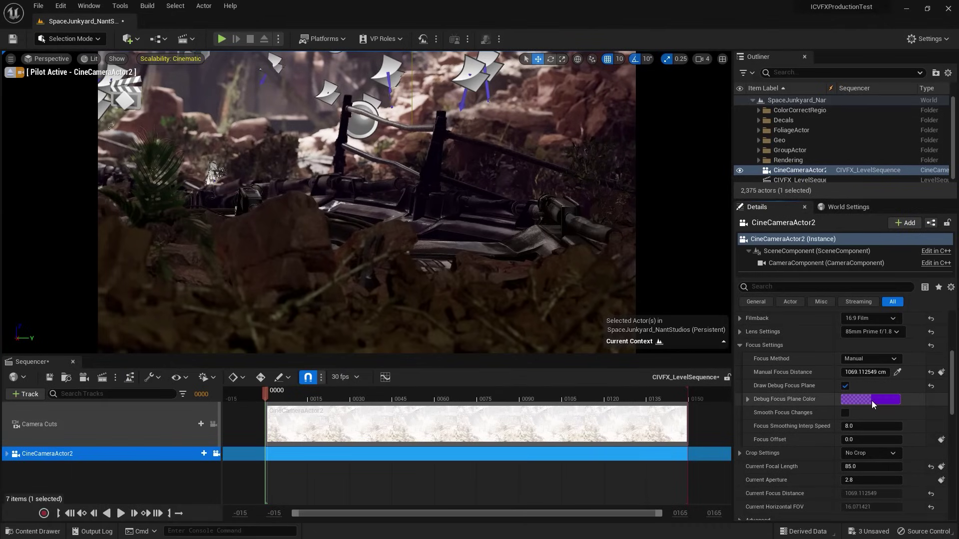
pyautogui.moveTo(866, 372); pyautogui.dragTo(820, 372)
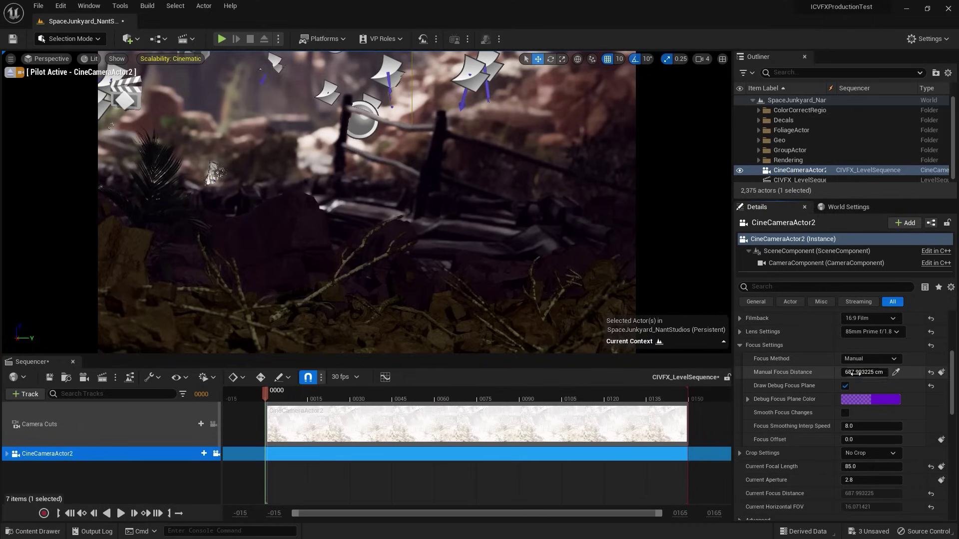
# - Vary Manual Focus Distance through about 1048, 604 and 1227 cm, and disable Draw Debug Focus Plane
pyautogui.moveTo(849, 372); pyautogui.dragTo(875, 372)
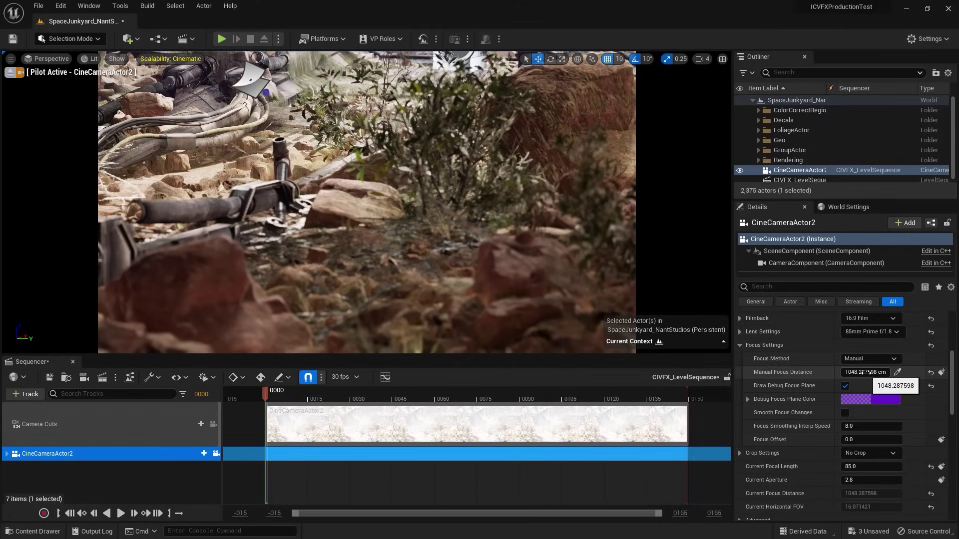
pyautogui.moveTo(865, 372); pyautogui.dragTo(825, 372)
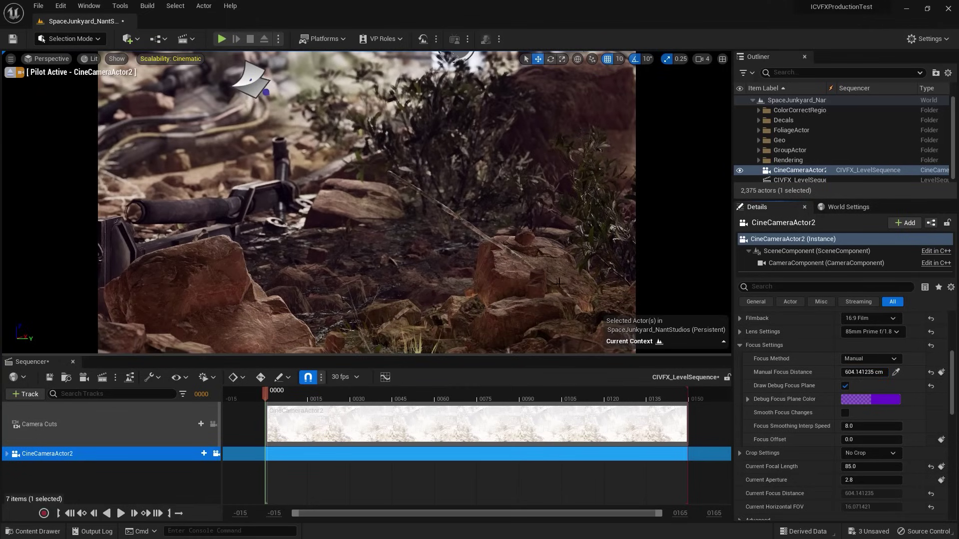
pyautogui.click(845, 387)
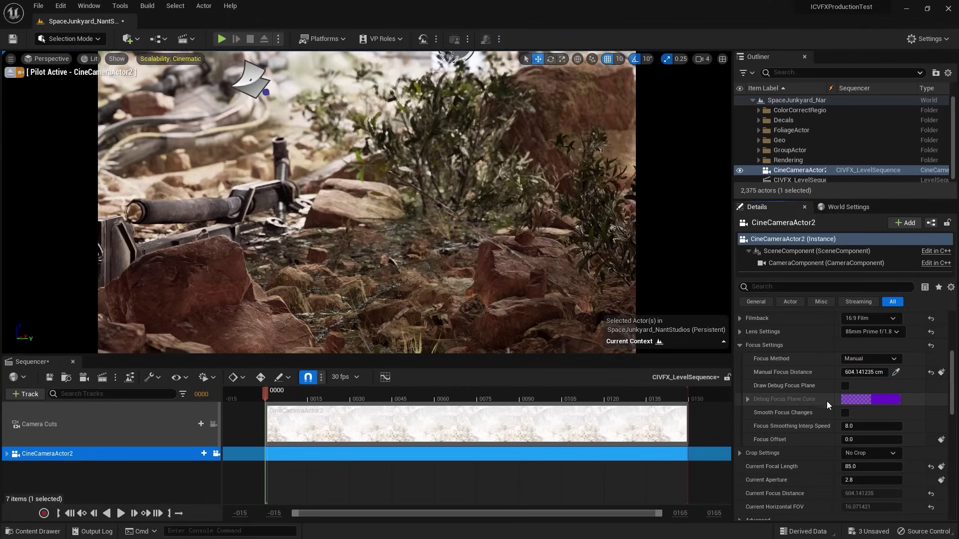
pyautogui.moveTo(826, 372); pyautogui.dragTo(830, 373)
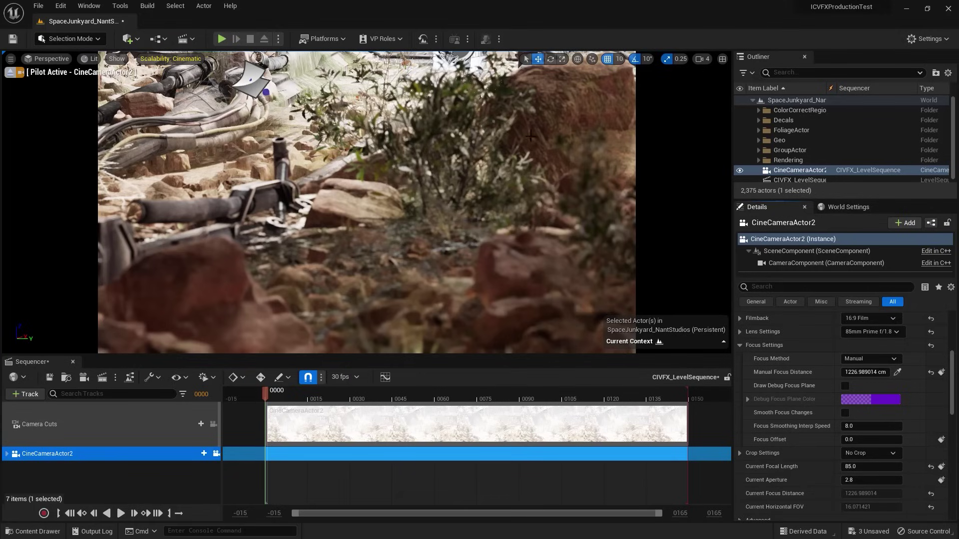
pyautogui.click(897, 375)
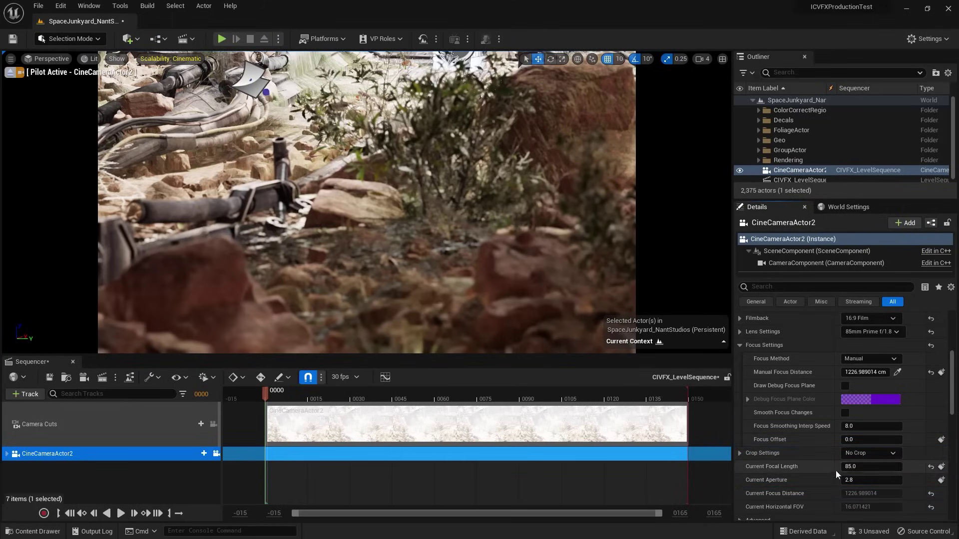
# - Try the 1.77 (16:9) and 1.33 (4:3) presets in the camera's Crop Settings and return to No Crop
pyautogui.click(875, 455)
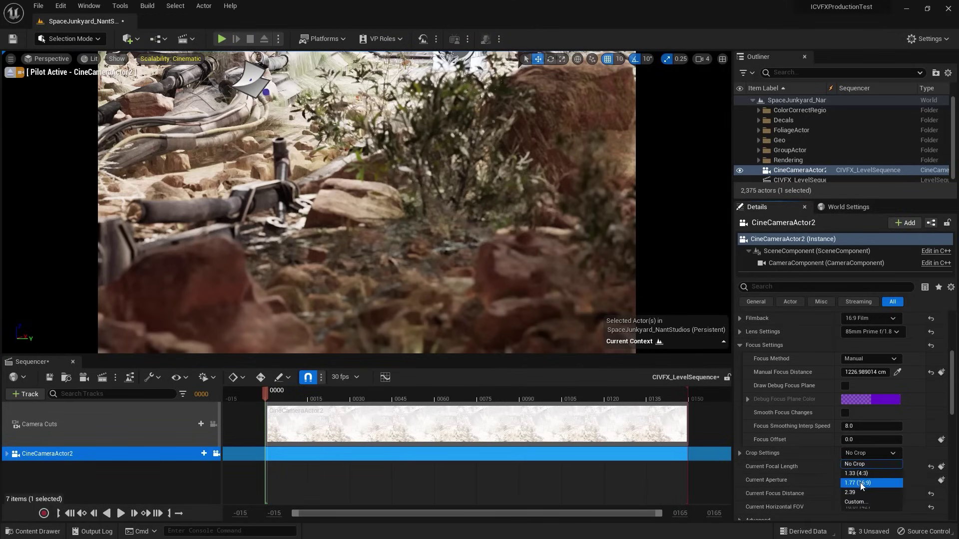
pyautogui.click(862, 484)
pyautogui.click(869, 453)
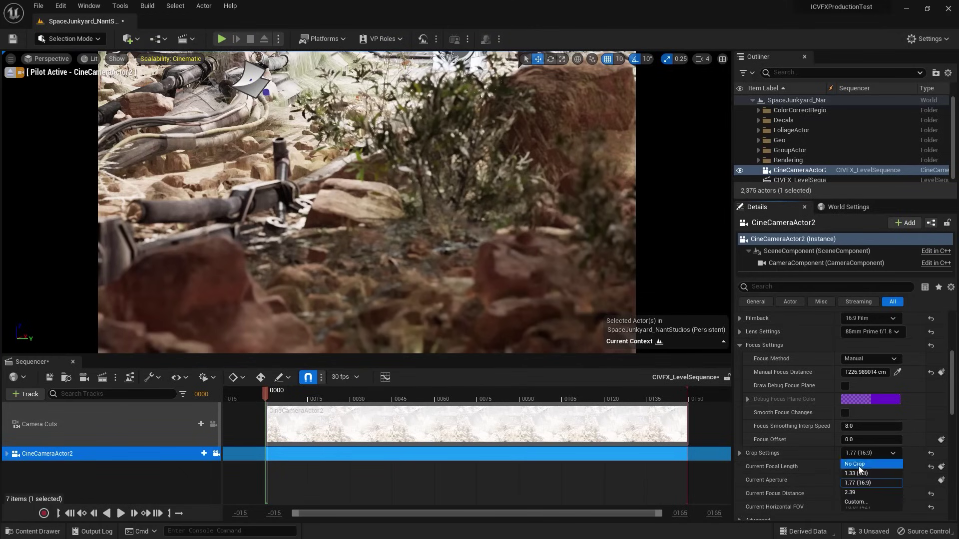
pyautogui.click(858, 467)
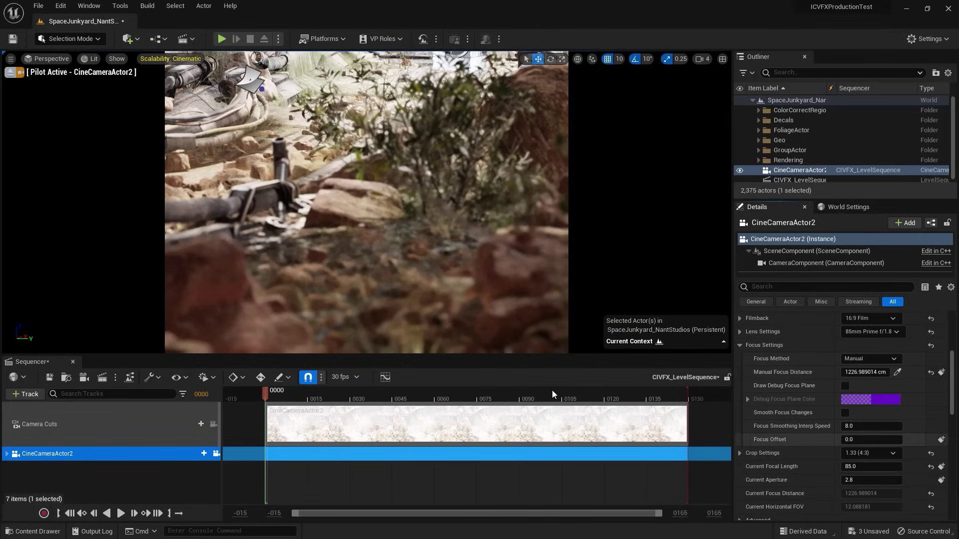
pyautogui.click(880, 453)
pyautogui.click(871, 463)
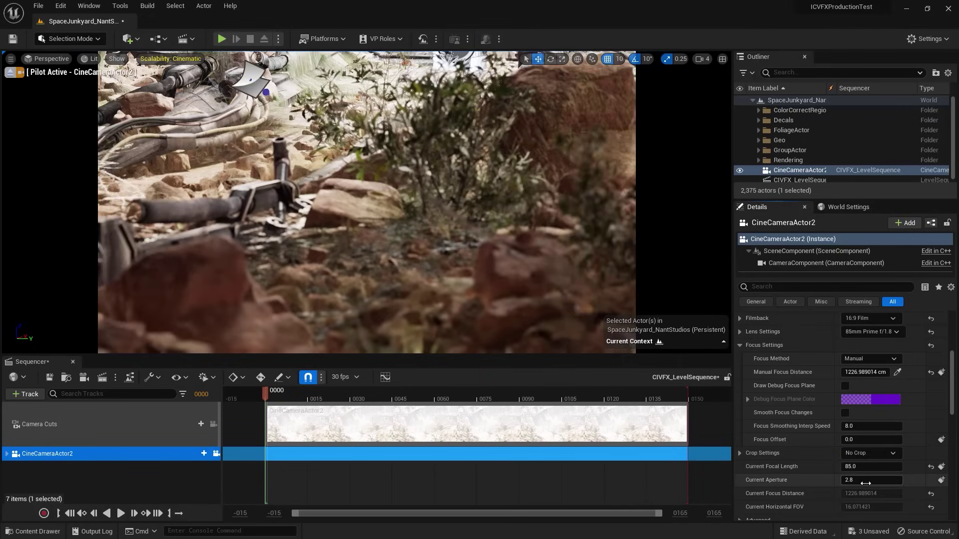
# - Override the Shadows Gamma in the camera's post-process Color Grading and set it to 0.63
pyautogui.click(740, 345)
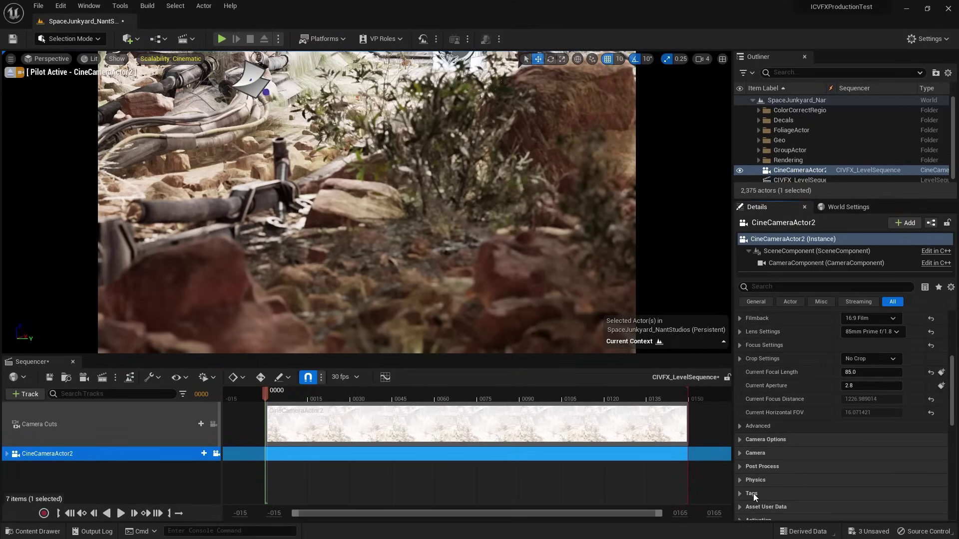
pyautogui.click(739, 466)
pyautogui.scroll(-2, 739, 468)
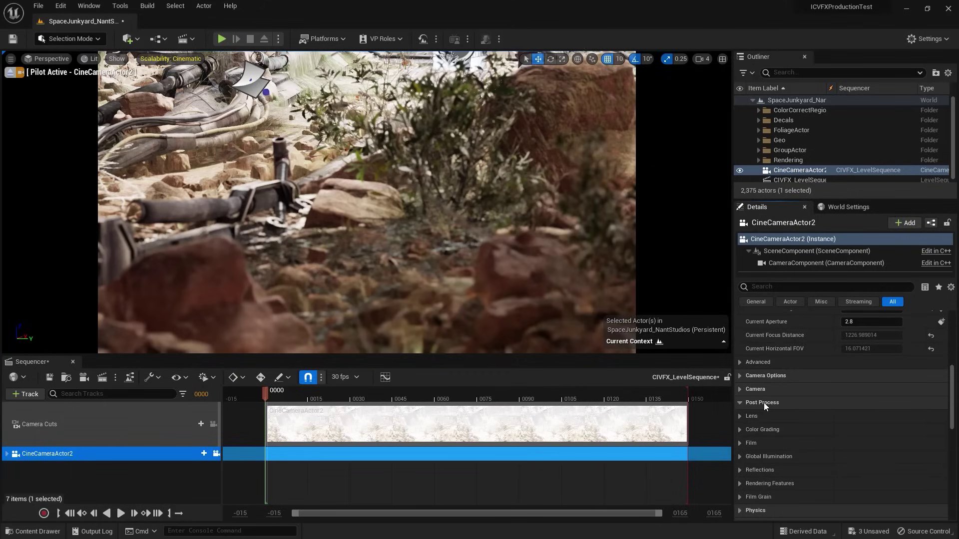
pyautogui.scroll(-2, 793, 429)
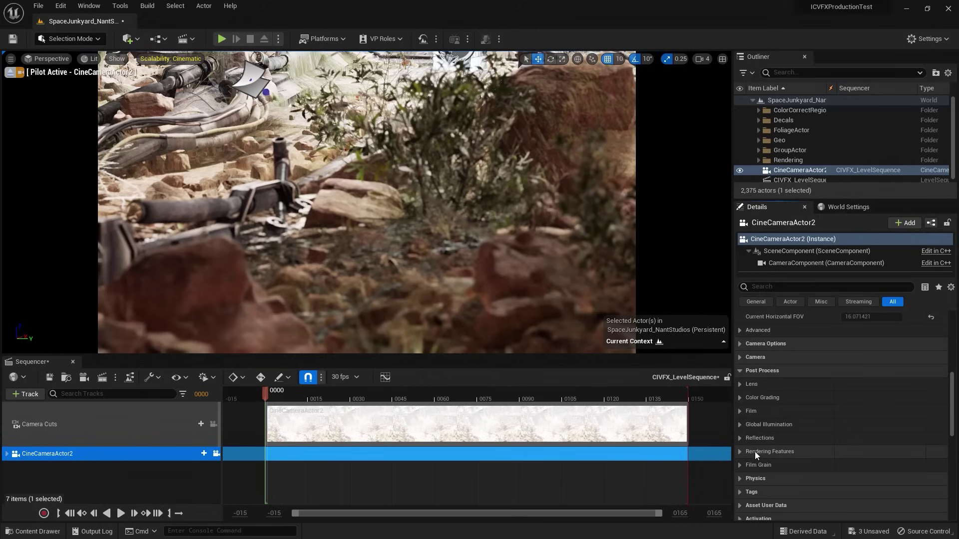
pyautogui.click(739, 399)
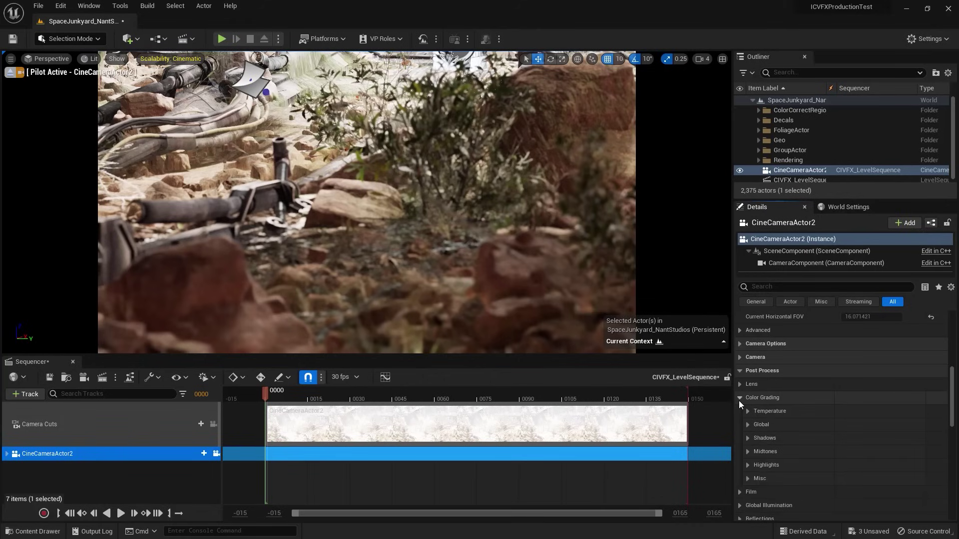
pyautogui.click(748, 439)
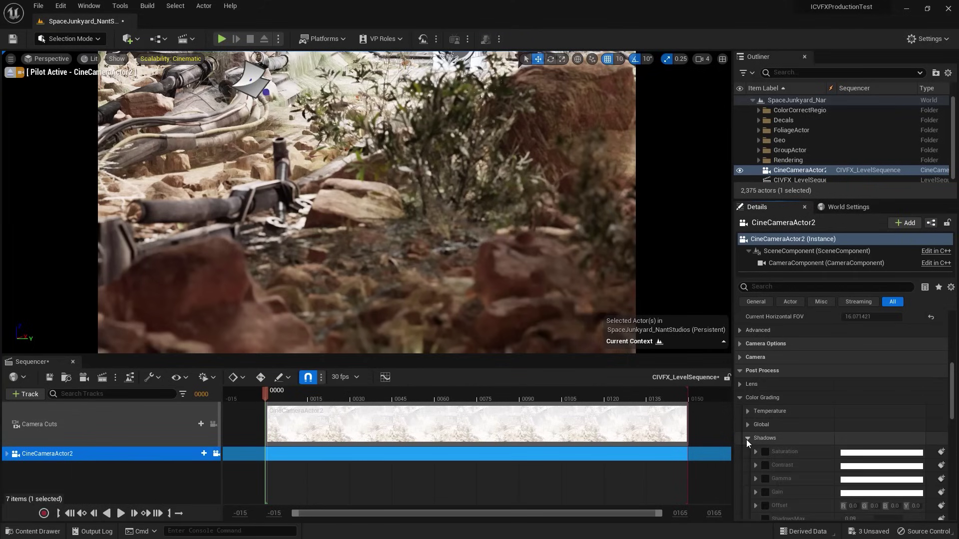
pyautogui.scroll(-3, 749, 444)
pyautogui.scroll(-3, 749, 445)
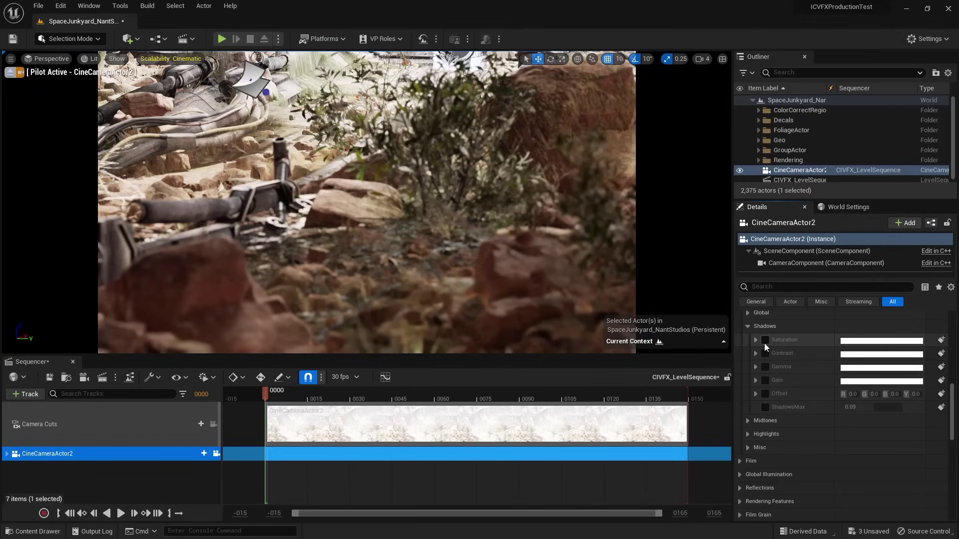
pyautogui.click(757, 367)
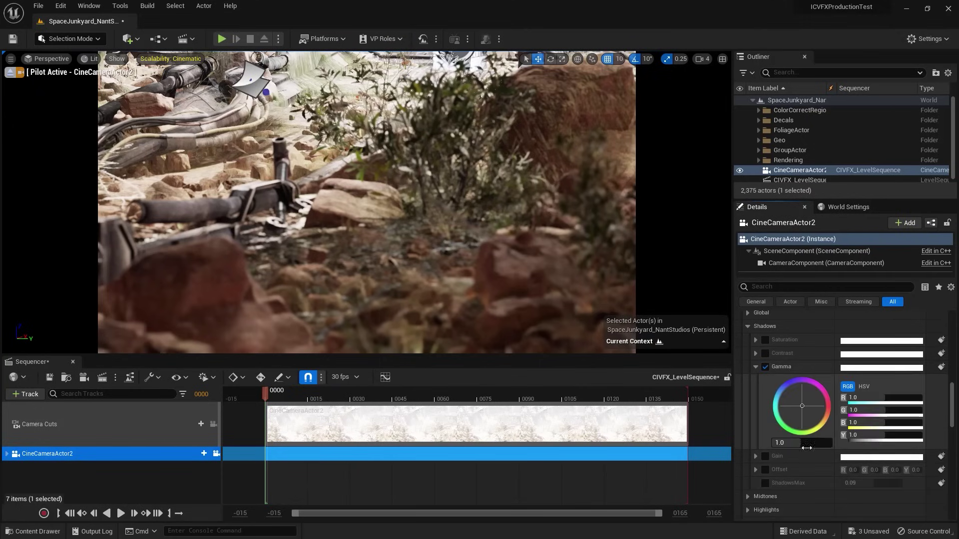
pyautogui.moveTo(799, 443); pyautogui.dragTo(784, 443)
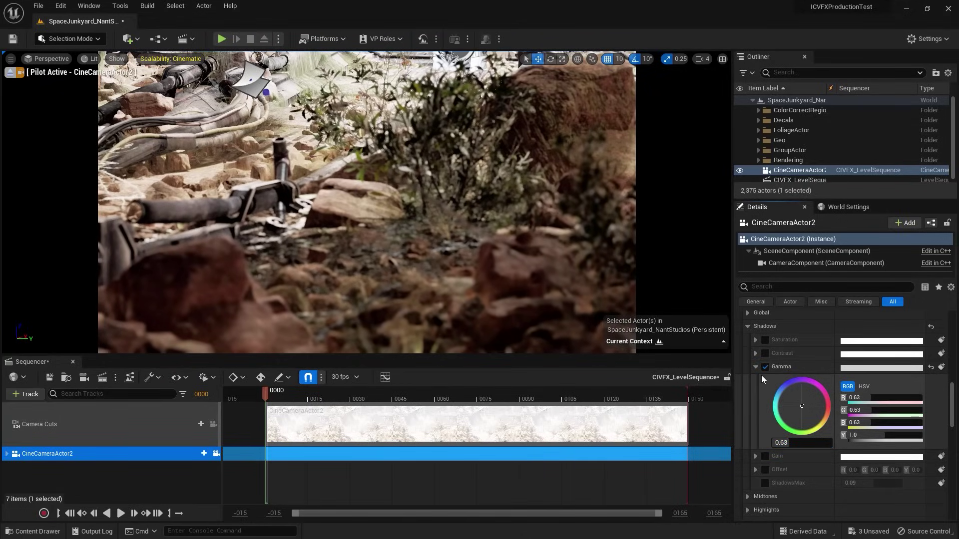
pyautogui.click(755, 367)
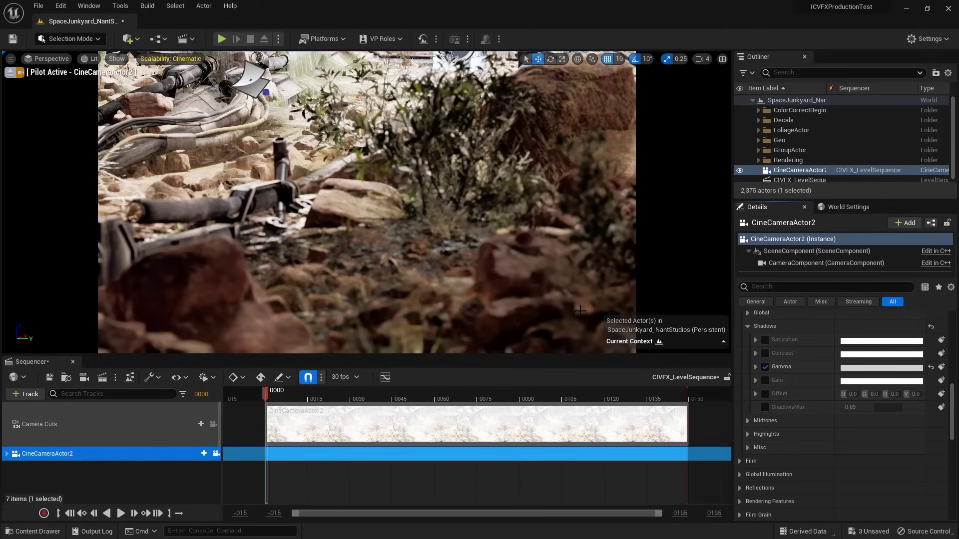
# - Try overriding the Global Illumination method with Lumen in the camera's post-process settings and remove the override
pyautogui.click(748, 464)
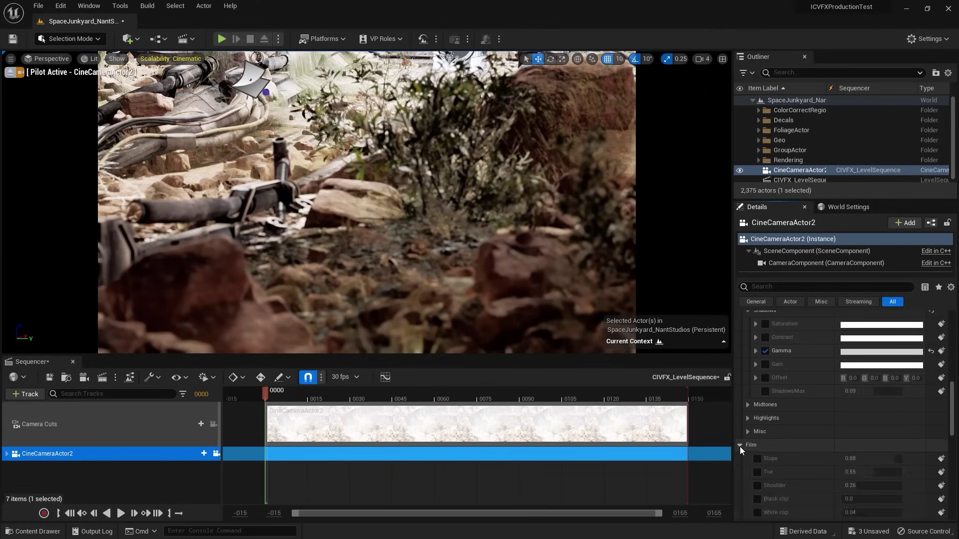
pyautogui.click(739, 446)
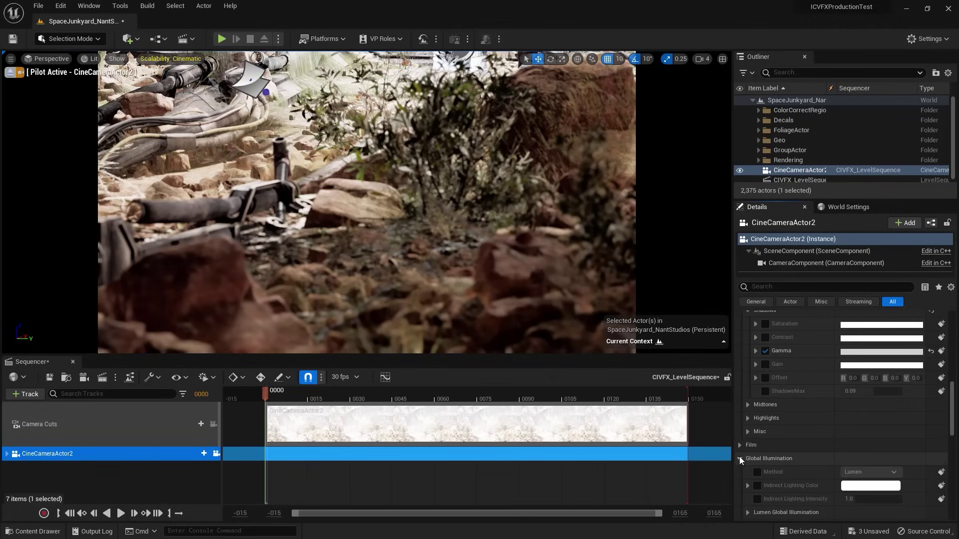
pyautogui.click(740, 457)
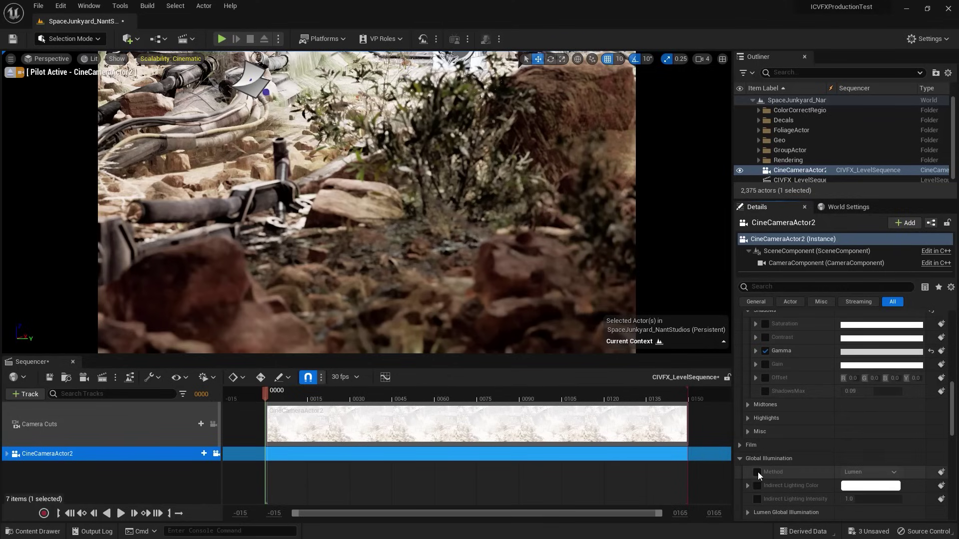
pyautogui.click(759, 472)
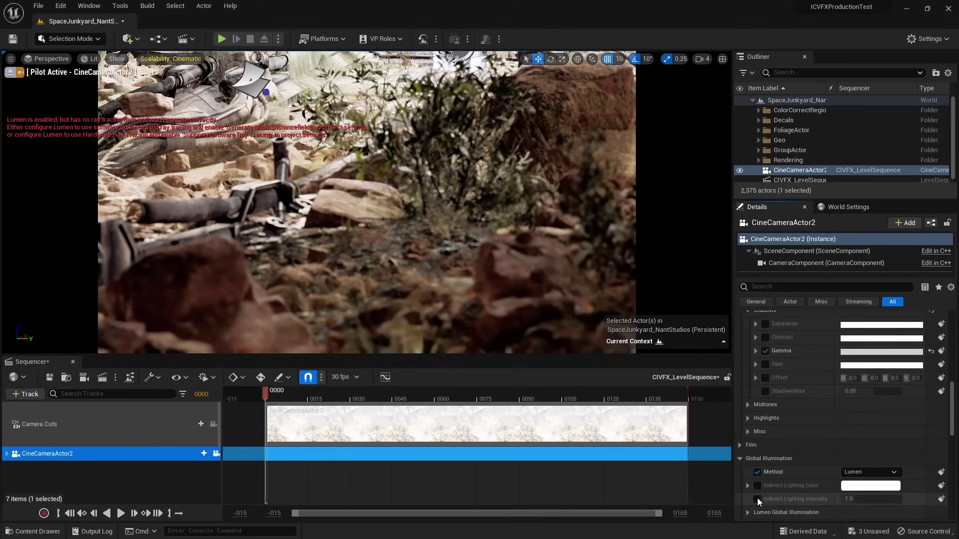
pyautogui.click(855, 472)
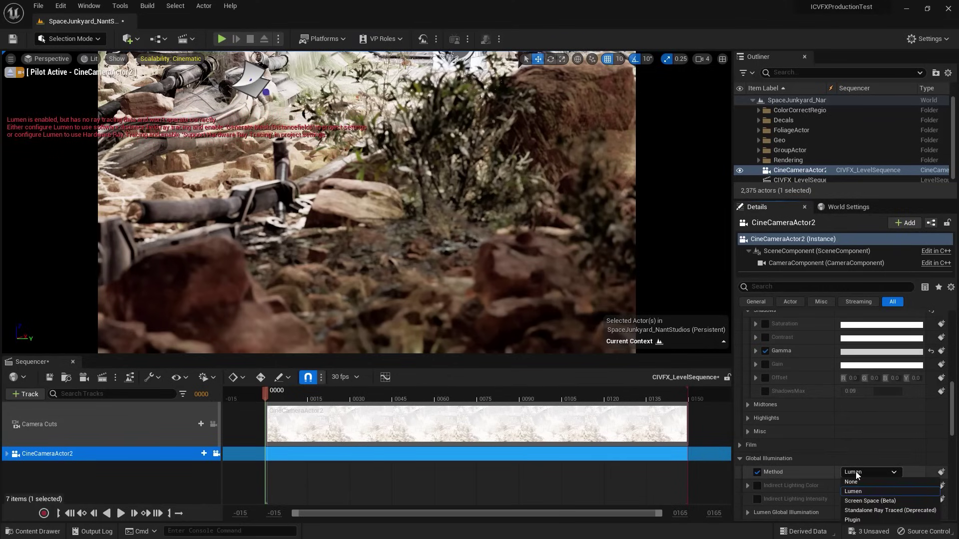
pyautogui.click(754, 472)
pyautogui.click(740, 459)
# - Override the camera's Reflections method with Lumen and set the Lumen Reflections quality to 4.0
pyautogui.click(740, 472)
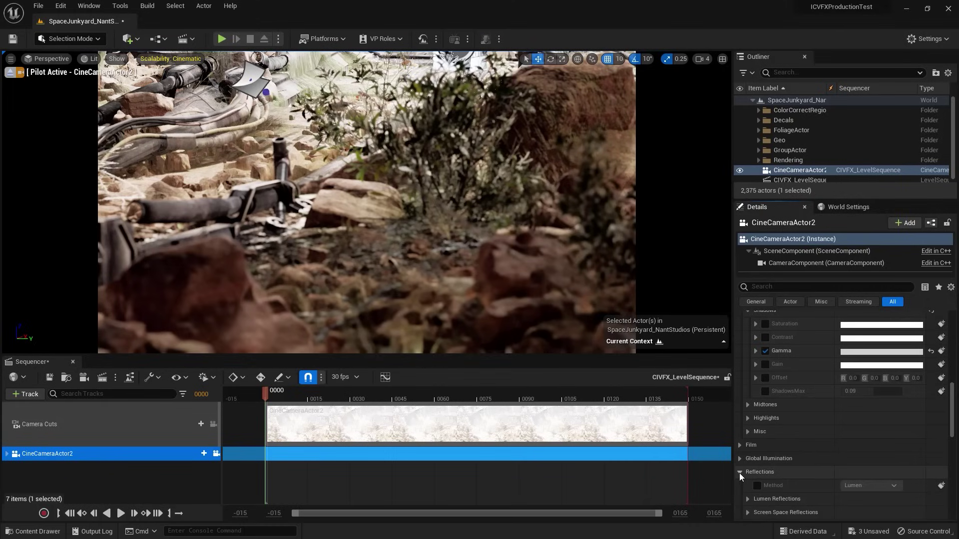
pyautogui.scroll(-1, 744, 477)
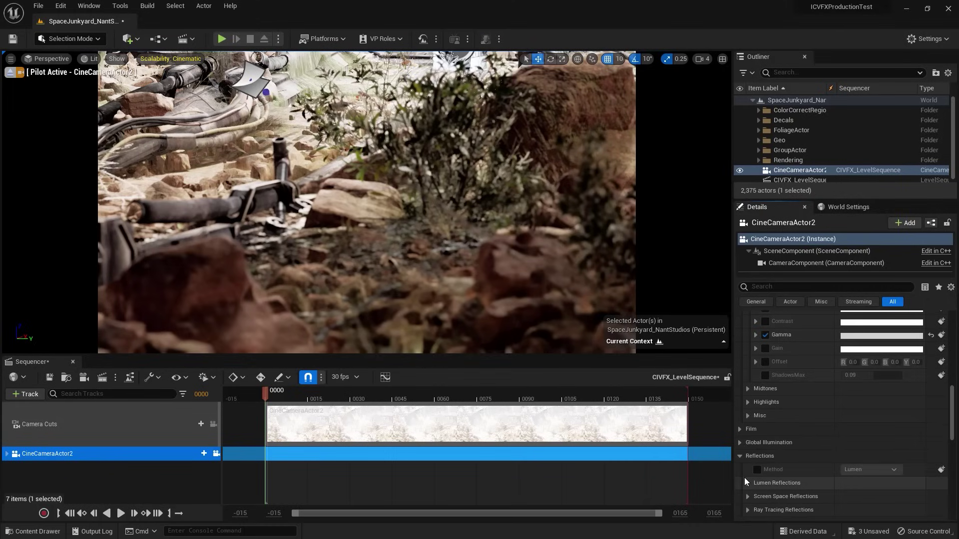
pyautogui.click(757, 470)
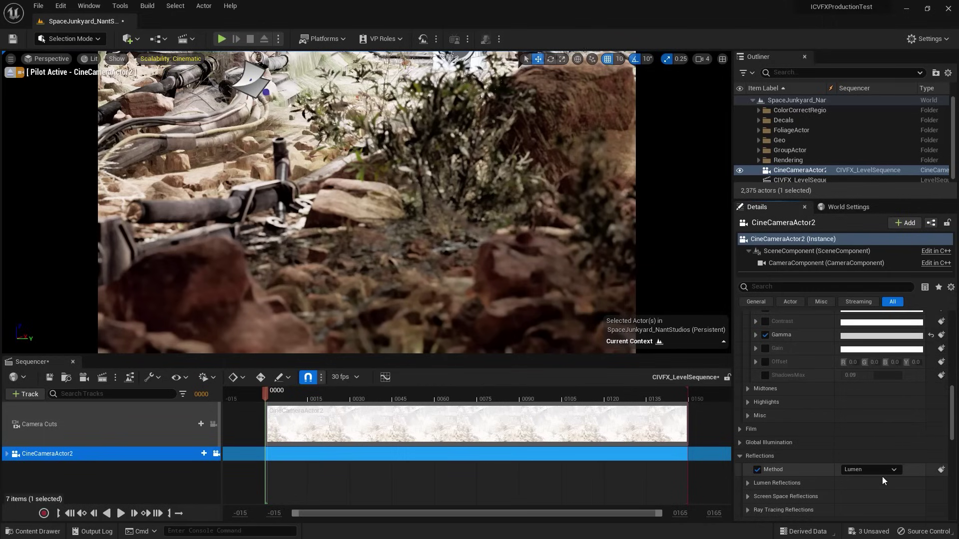
pyautogui.click(746, 484)
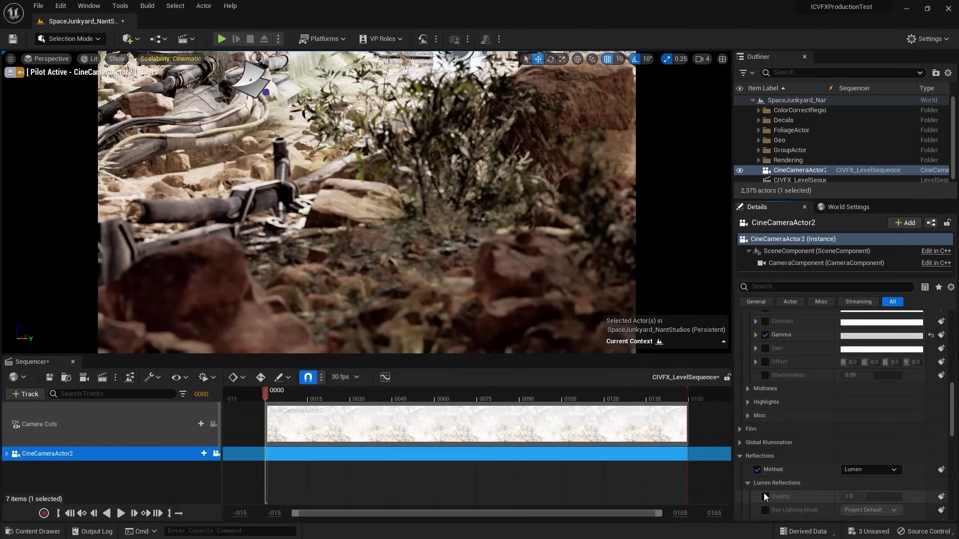
pyautogui.scroll(-2, 770, 484)
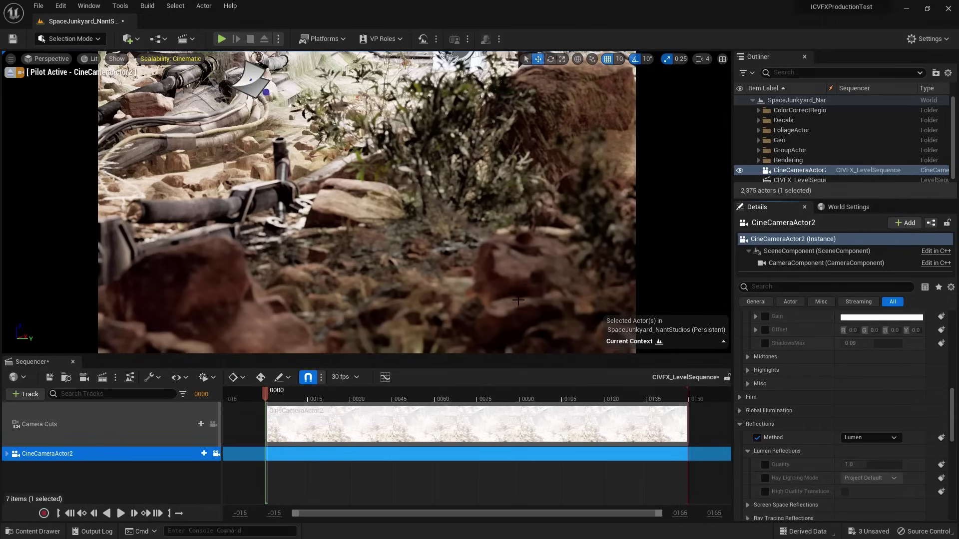
pyautogui.click(765, 465)
pyautogui.click(858, 465)
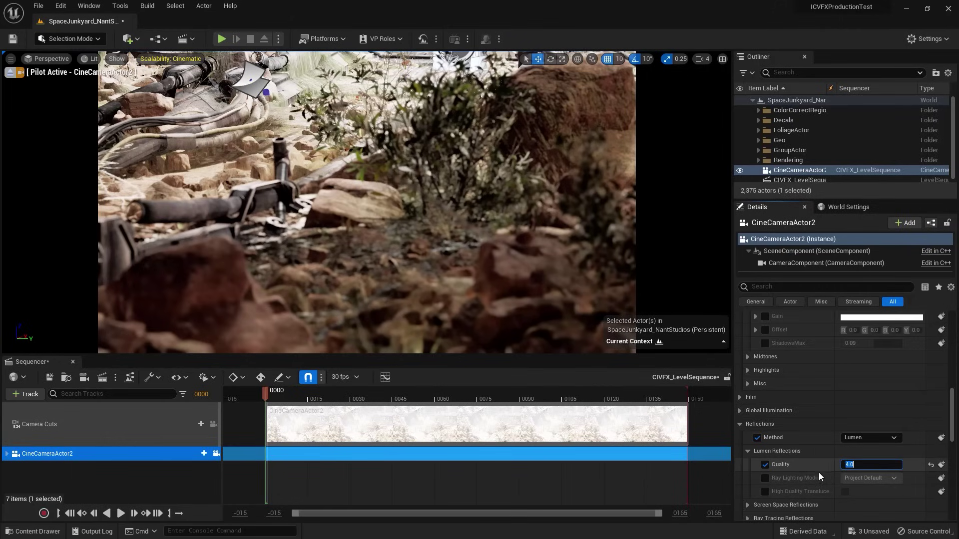
pyautogui.click(740, 426)
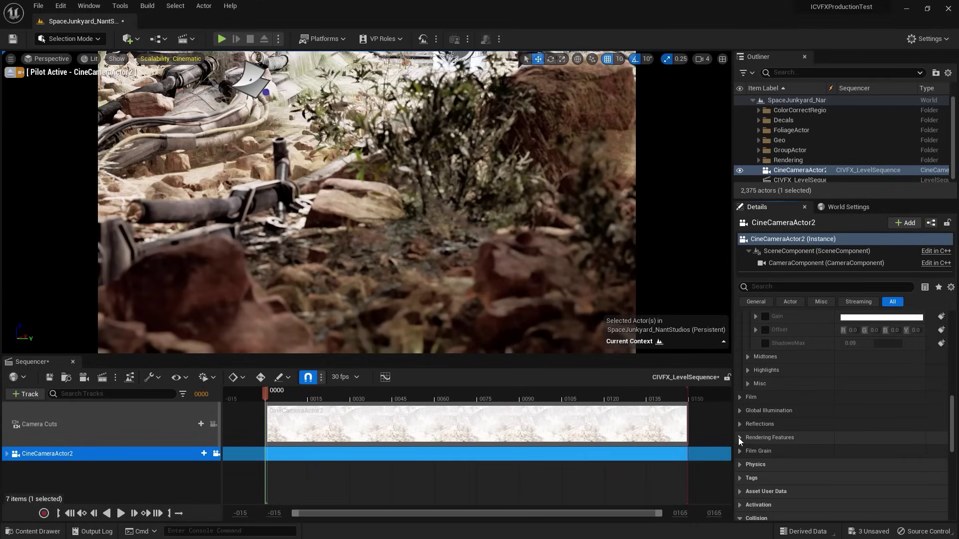
# - Override the Global Saturation in the camera's Color Grading and set it to 1.18
pyautogui.scroll(5, 738, 438)
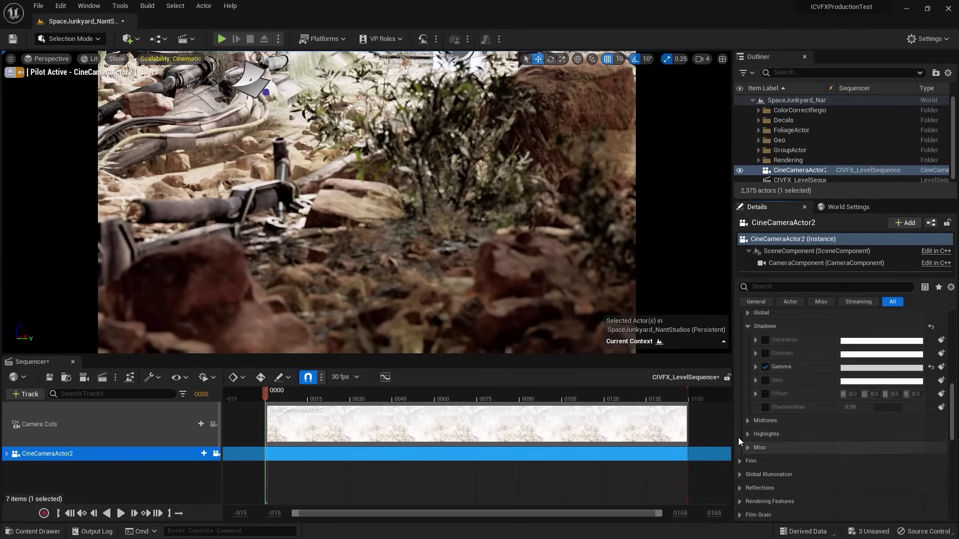
pyautogui.click(747, 377)
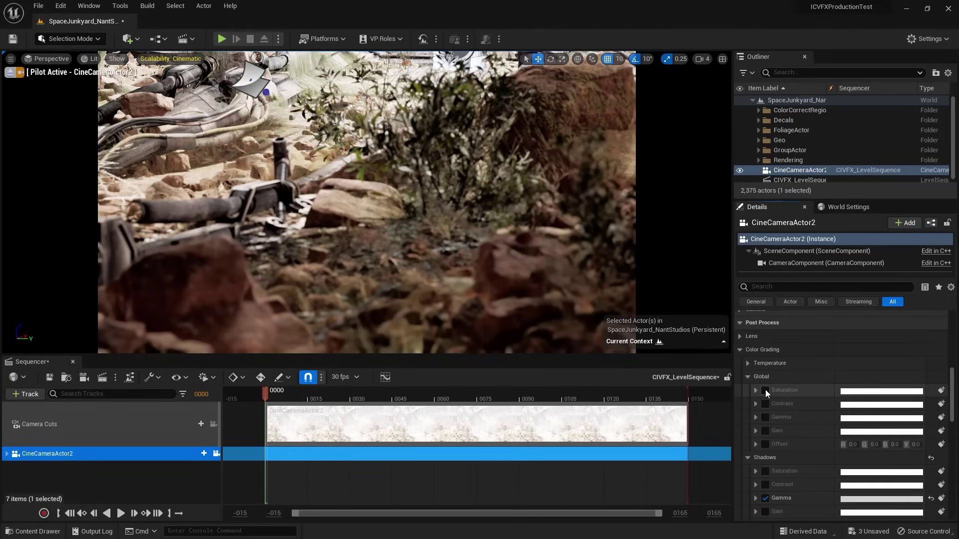
pyautogui.click(757, 390)
pyautogui.click(765, 390)
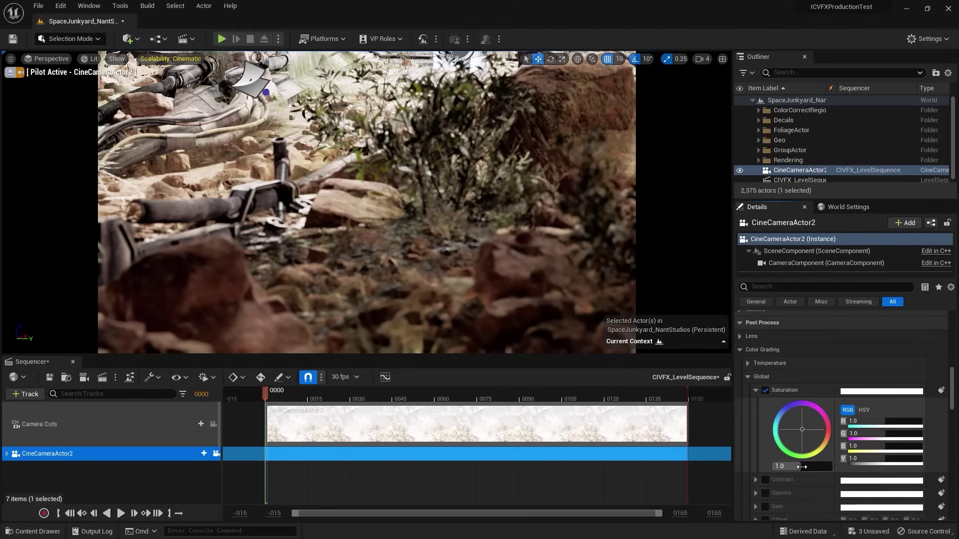
pyautogui.moveTo(802, 467); pyautogui.dragTo(810, 480)
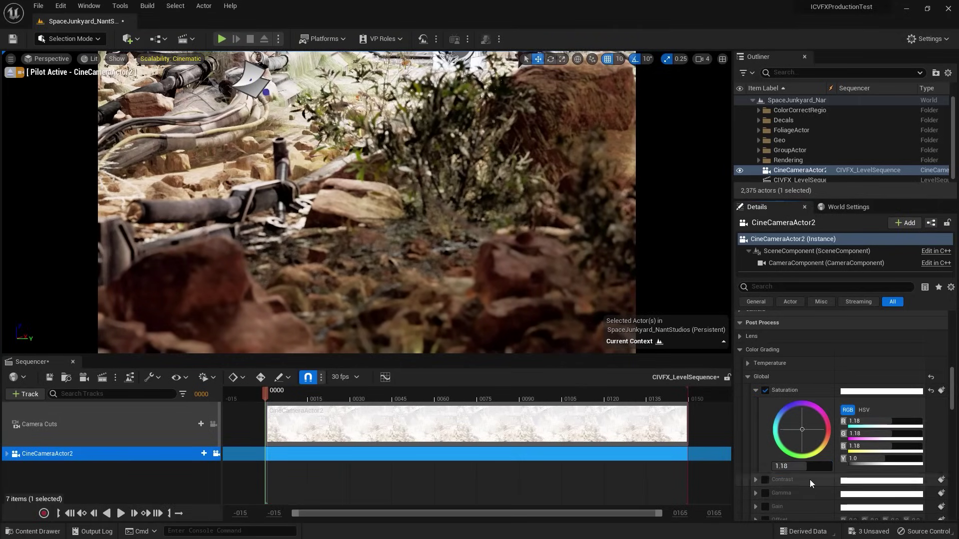
# - Override the Global Gamma in the camera's post-process Color Grading and set it to 0.92
pyautogui.click(757, 493)
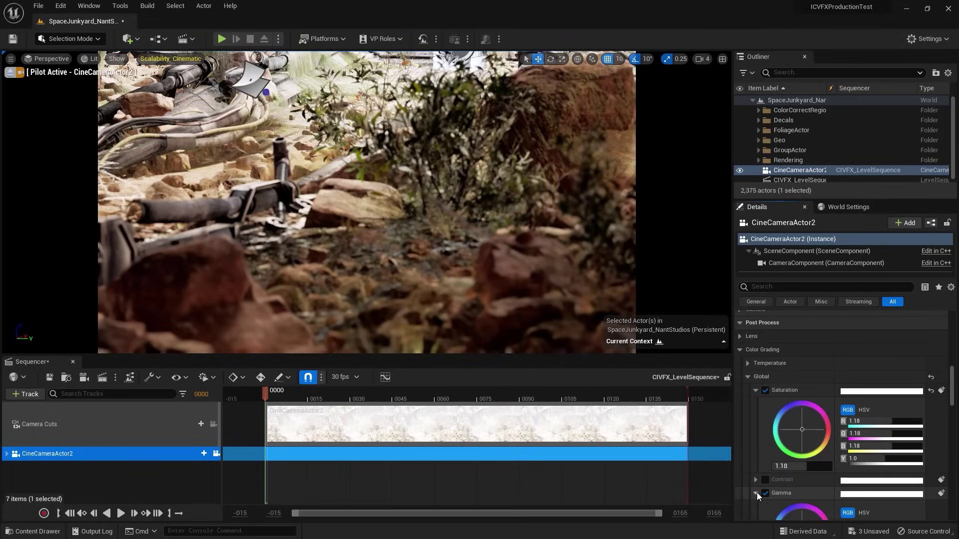
pyautogui.scroll(-3, 764, 495)
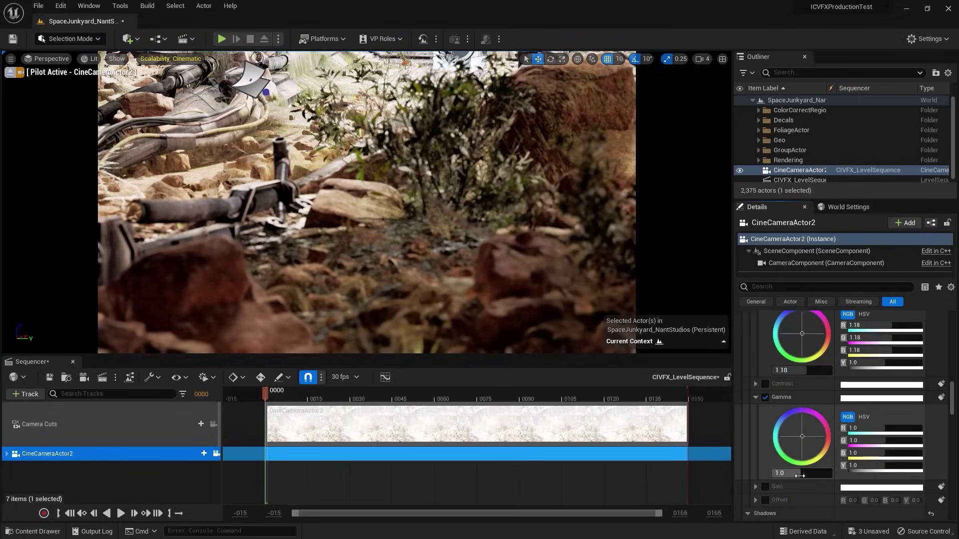
pyautogui.moveTo(799, 475); pyautogui.dragTo(776, 492)
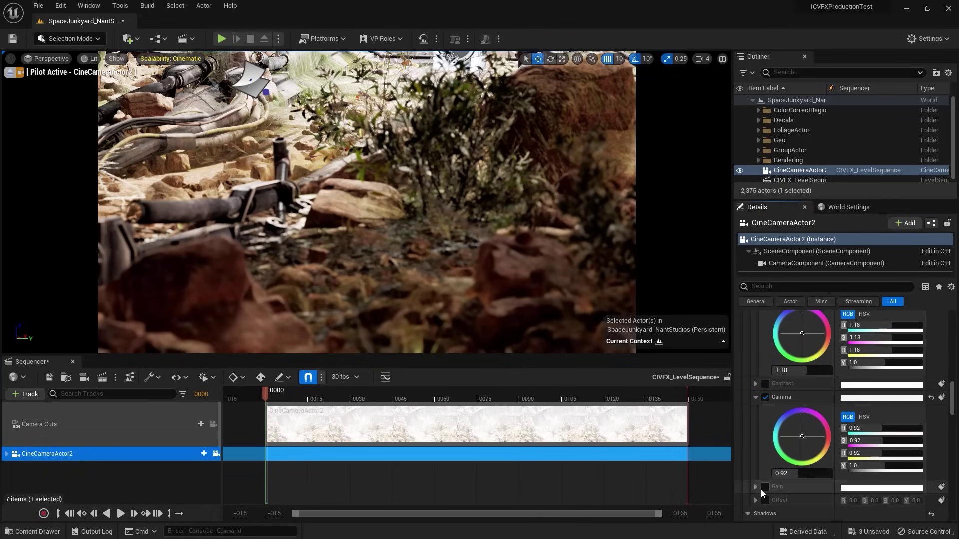
pyautogui.scroll(3, 764, 499)
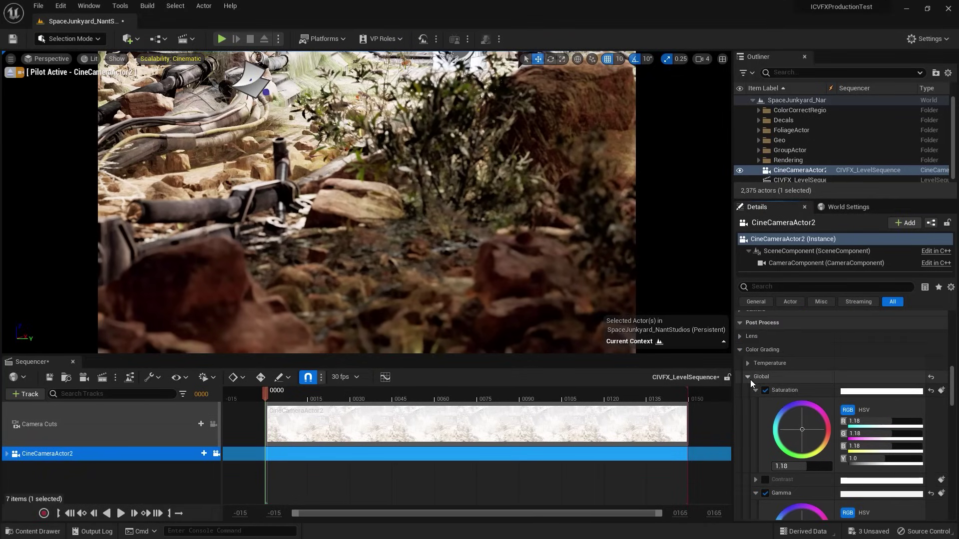
pyautogui.click(747, 362)
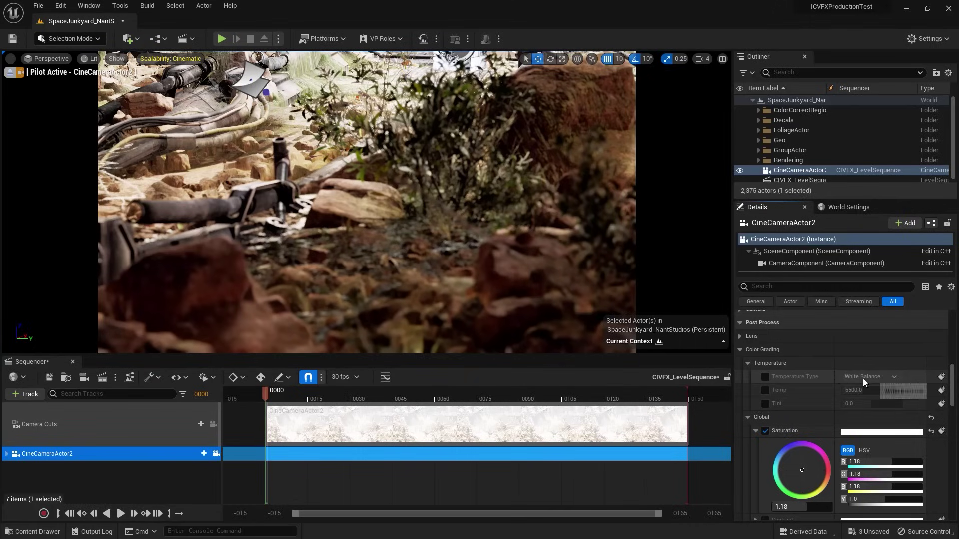
pyautogui.click(748, 364)
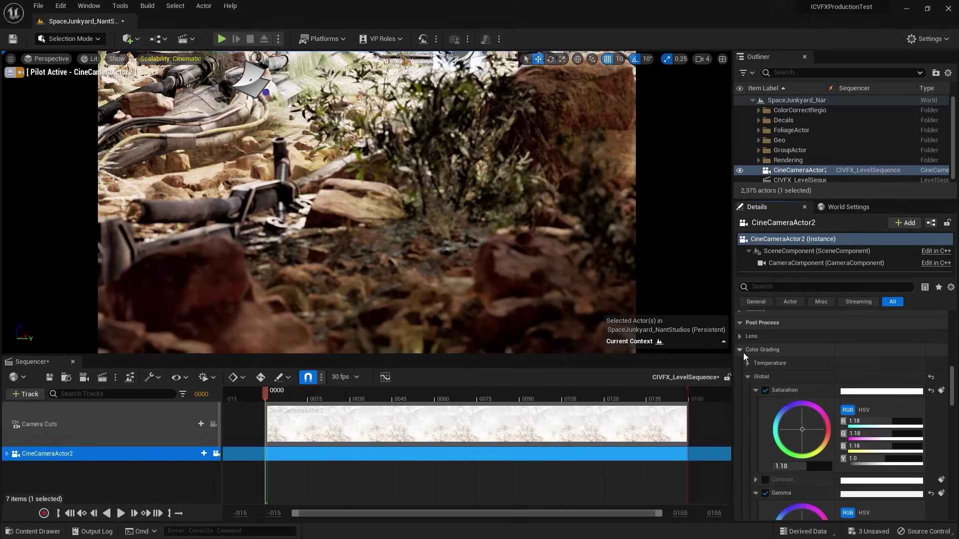
pyautogui.click(742, 351)
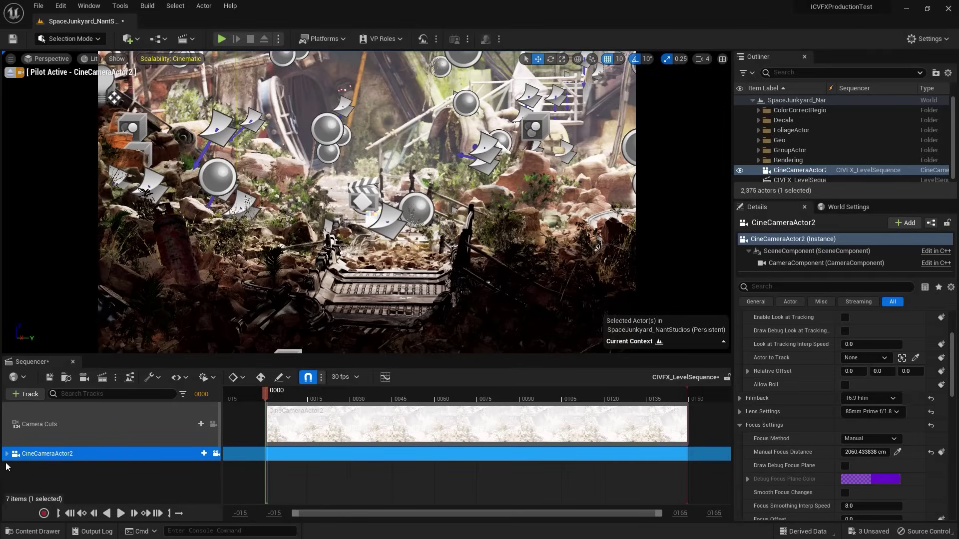
# - Return the sequence to frame 0 and set CineCameraActor2's lens to 30mm Prime f/1.4
pyautogui.click(6, 454)
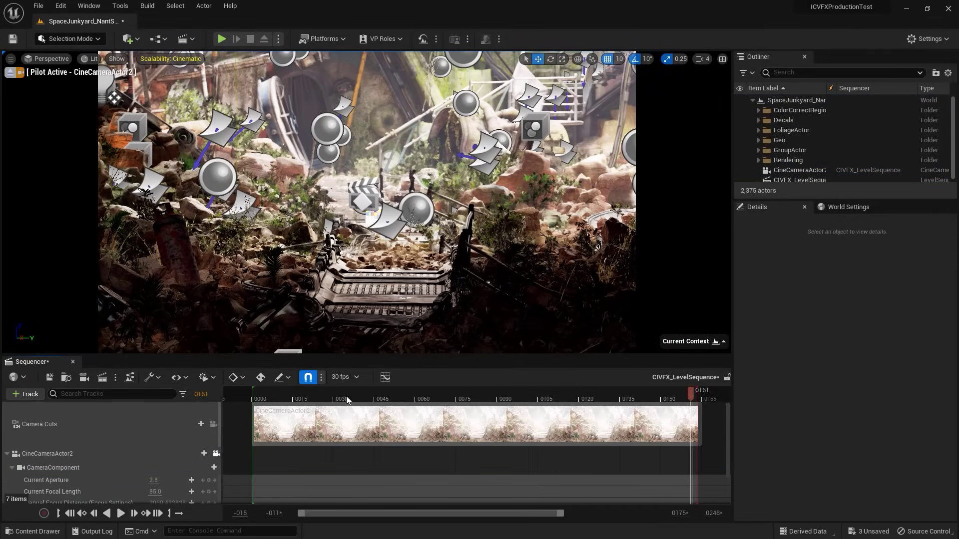
pyautogui.moveTo(343, 400); pyautogui.dragTo(252, 401)
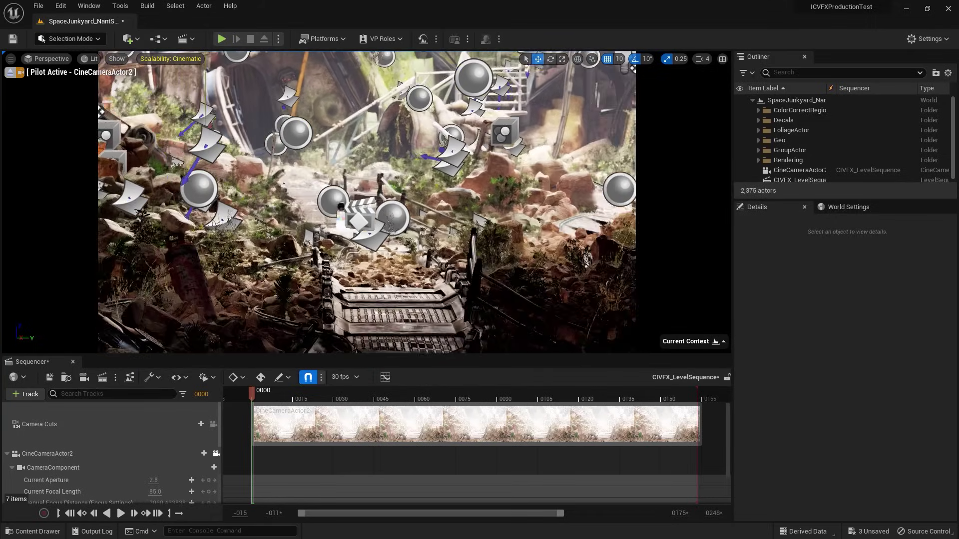
pyautogui.click(791, 172)
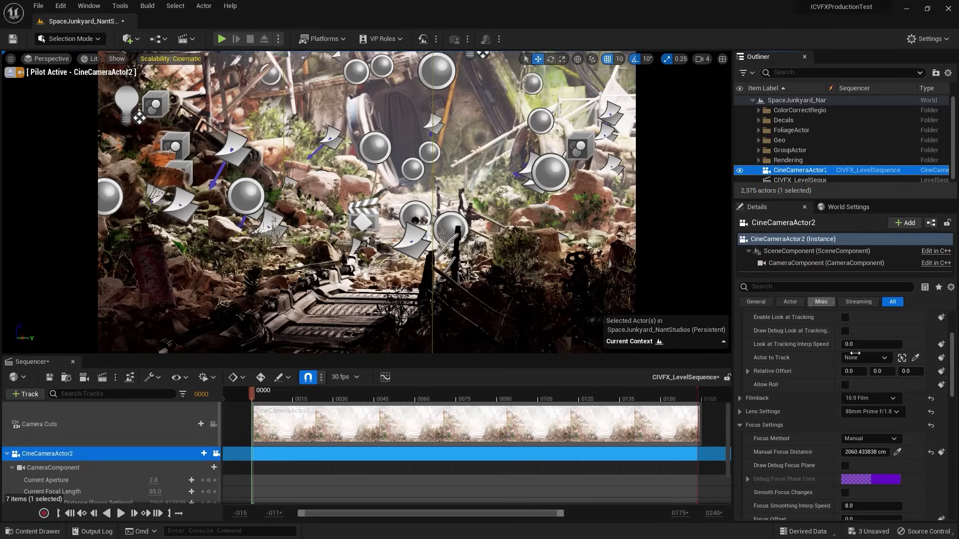
pyautogui.click(880, 413)
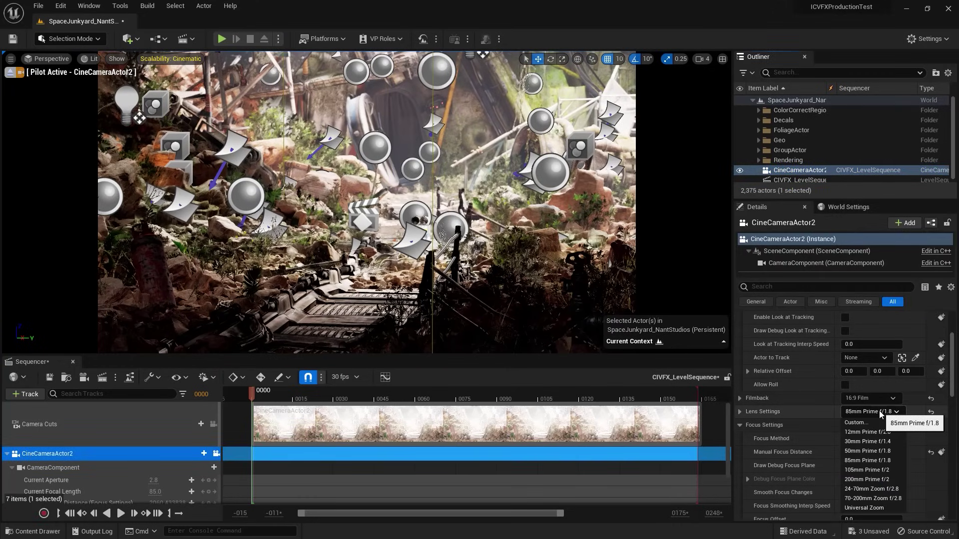
pyautogui.click(868, 442)
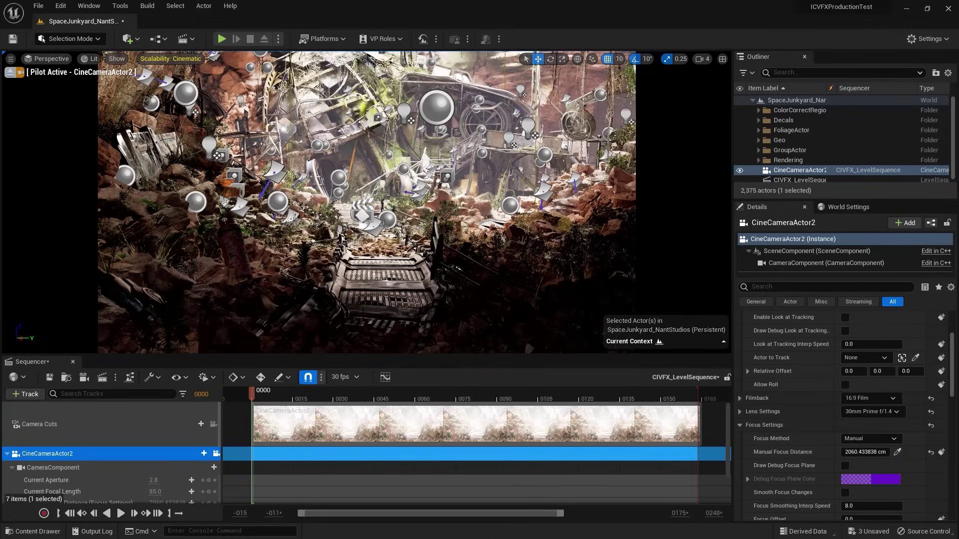
# - Reset all Global overrides in the camera's post-process Color Grading to their defaults
pyautogui.scroll(-10, 835, 413)
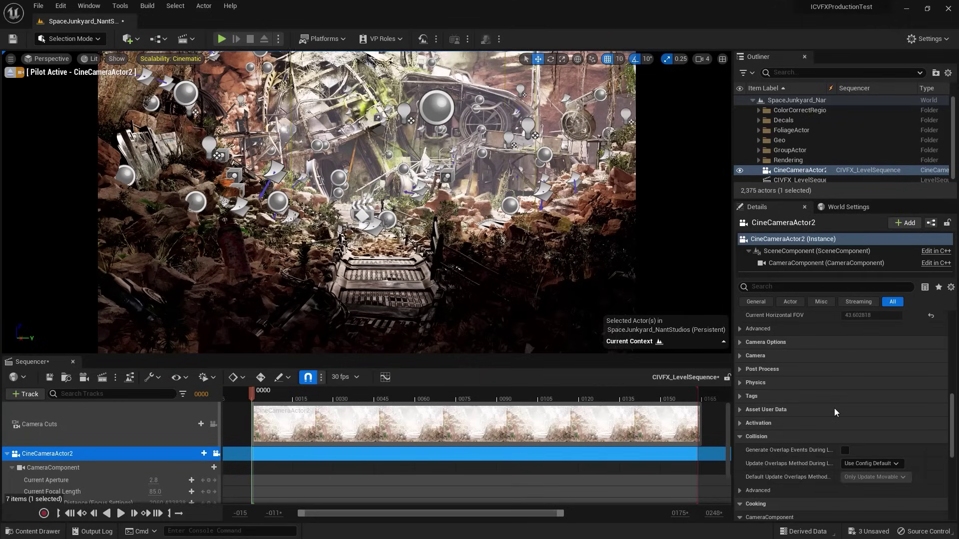
pyautogui.click(740, 370)
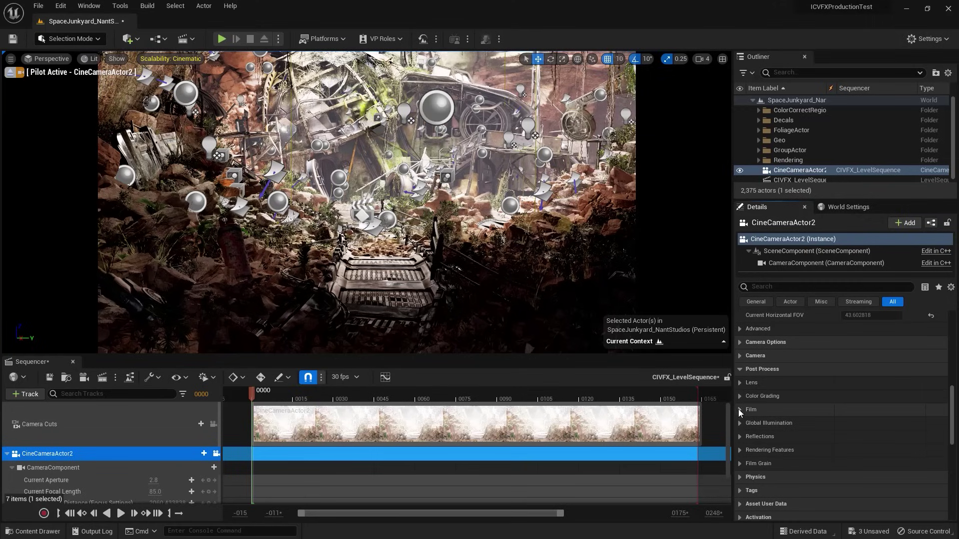
pyautogui.click(740, 397)
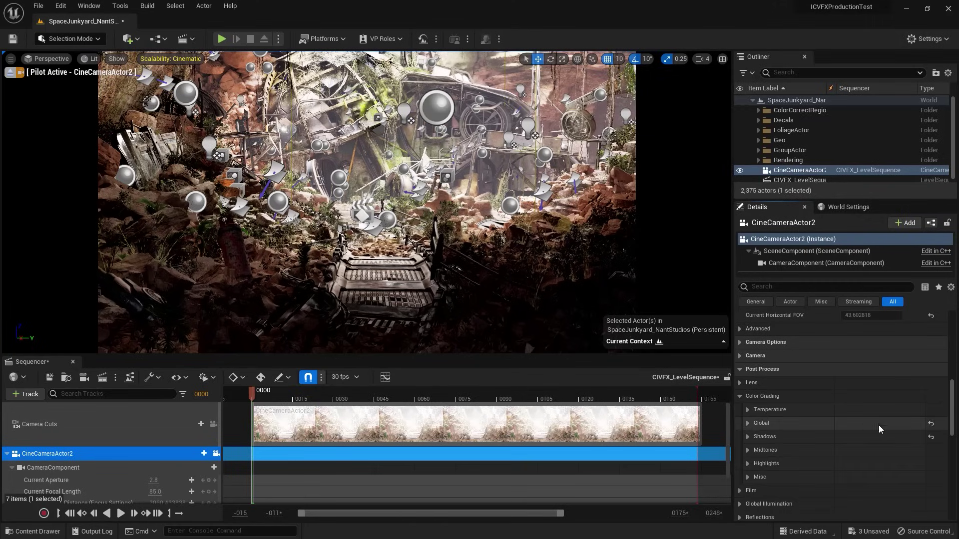
pyautogui.click(932, 424)
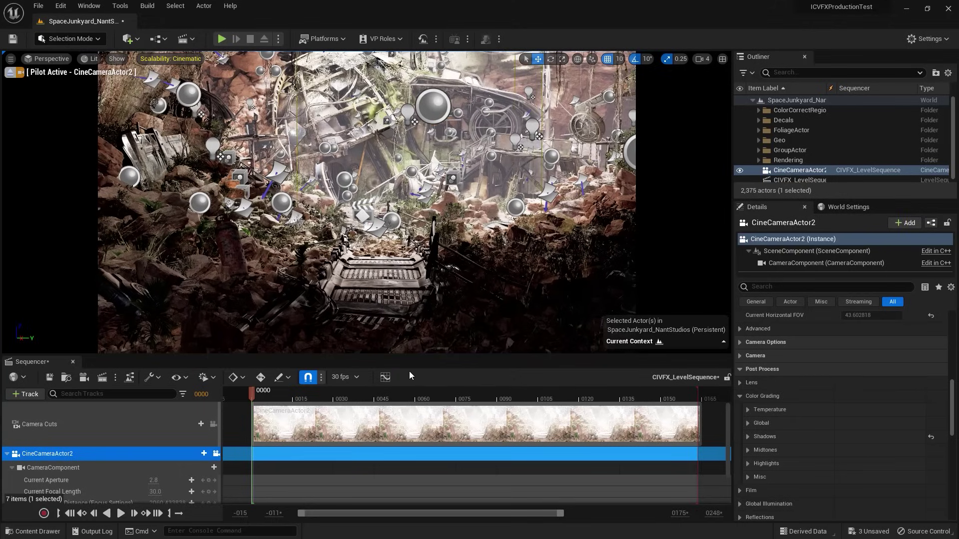
# - Key only the Location of CineCameraActor2's Transform track at frame 0
pyautogui.scroll(-2, 113, 443)
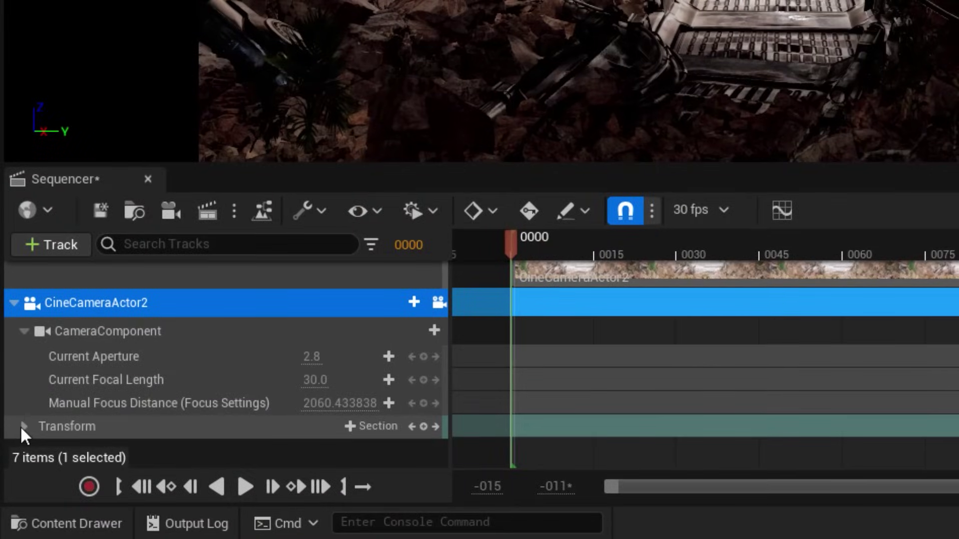
pyautogui.click(20, 425)
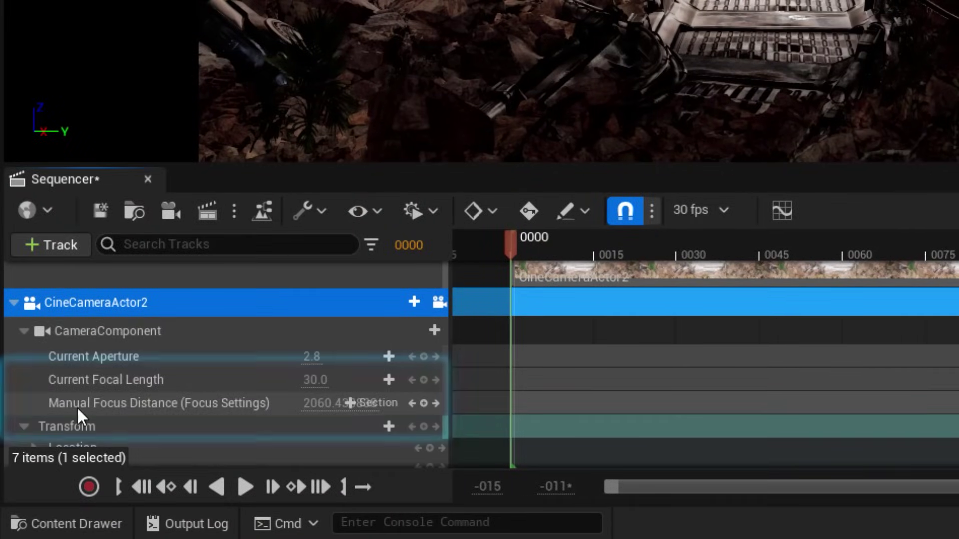
pyautogui.scroll(-3, 77, 408)
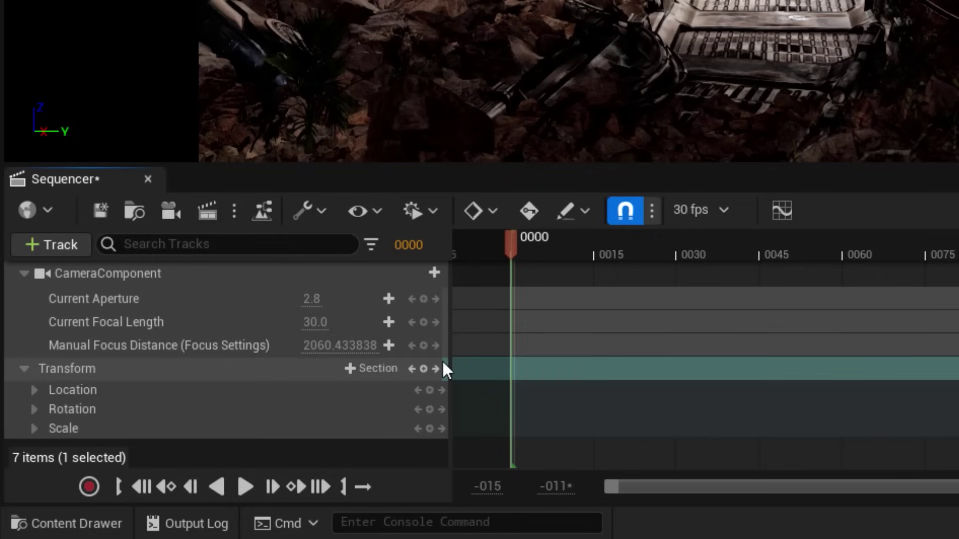
pyautogui.click(384, 378)
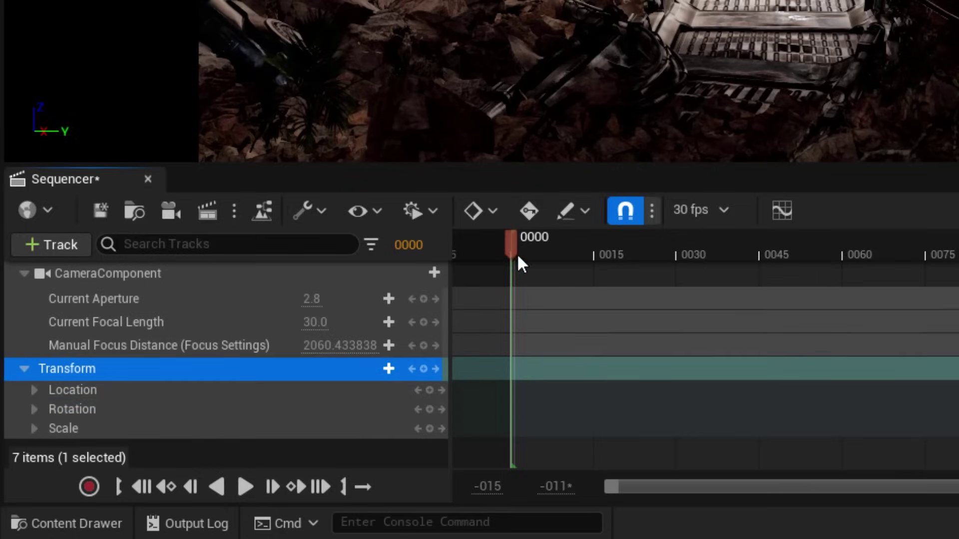
pyautogui.moveTo(510, 242)
pyautogui.mouseDown()
pyautogui.moveTo(686, 232)
pyautogui.moveTo(514, 231)
pyautogui.mouseUp()
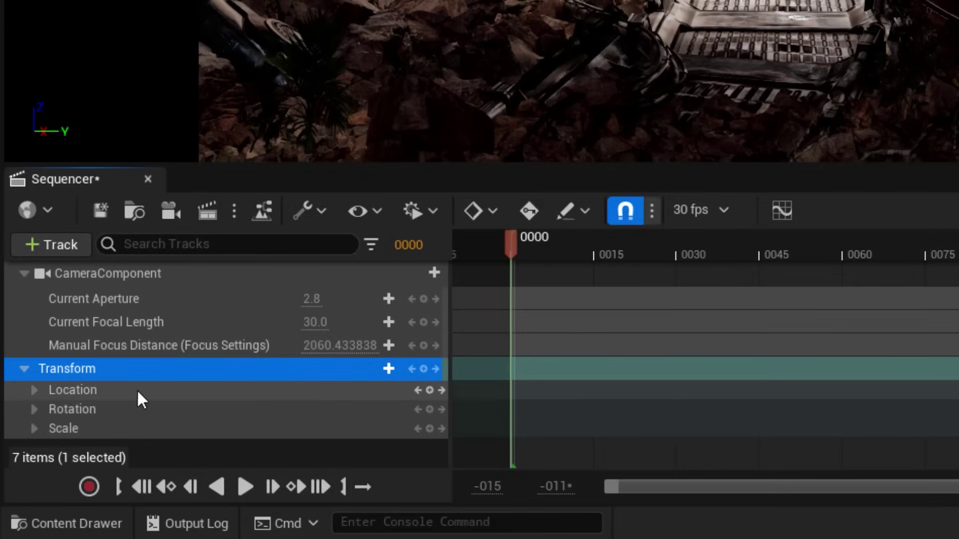
pyautogui.click(429, 391)
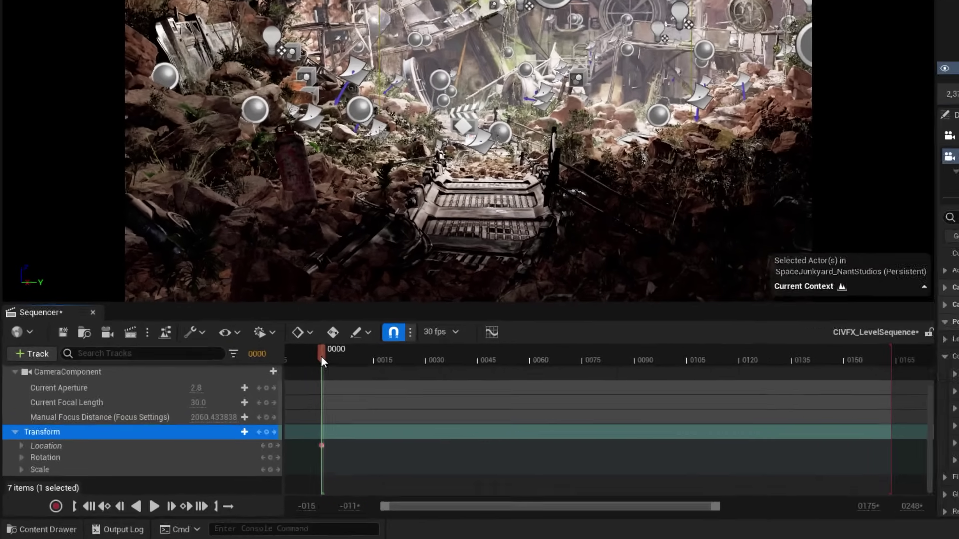
# - Move the camera forward over the walkway at frame 164, undo the full transform key and key only its Location
pyautogui.click(660, 254)
pyautogui.moveTo(343, 398); pyautogui.dragTo(700, 379)
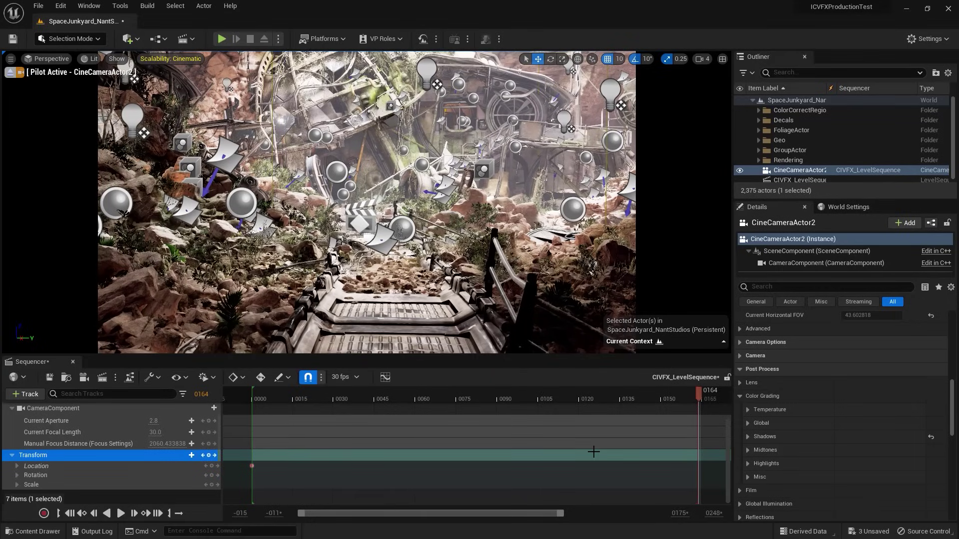
pyautogui.press('Return')
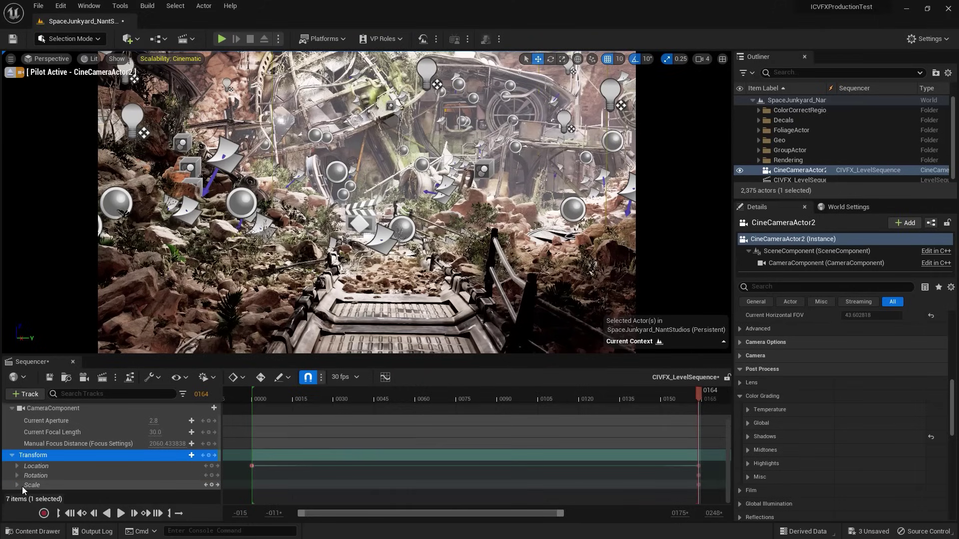
pyautogui.hotkey('ctrl', 'z')
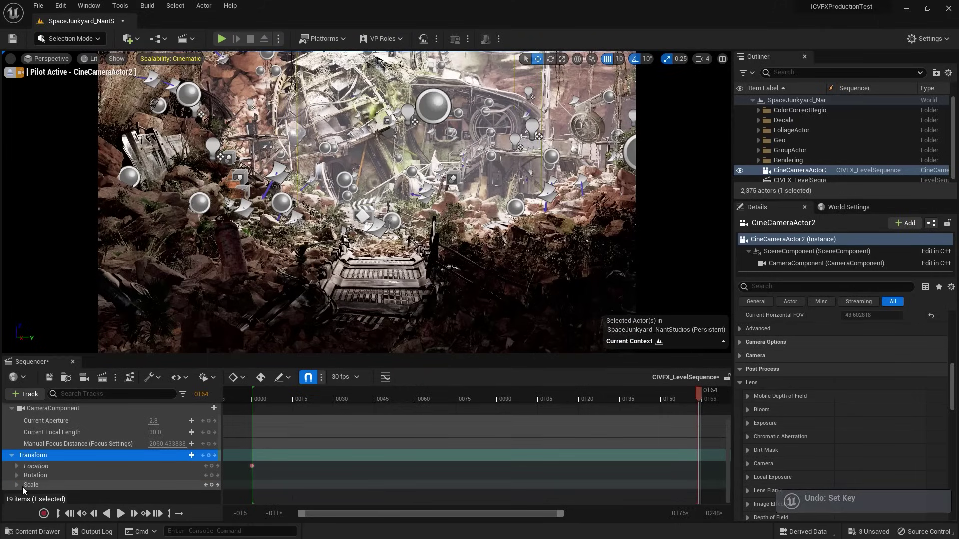
pyautogui.click(211, 466)
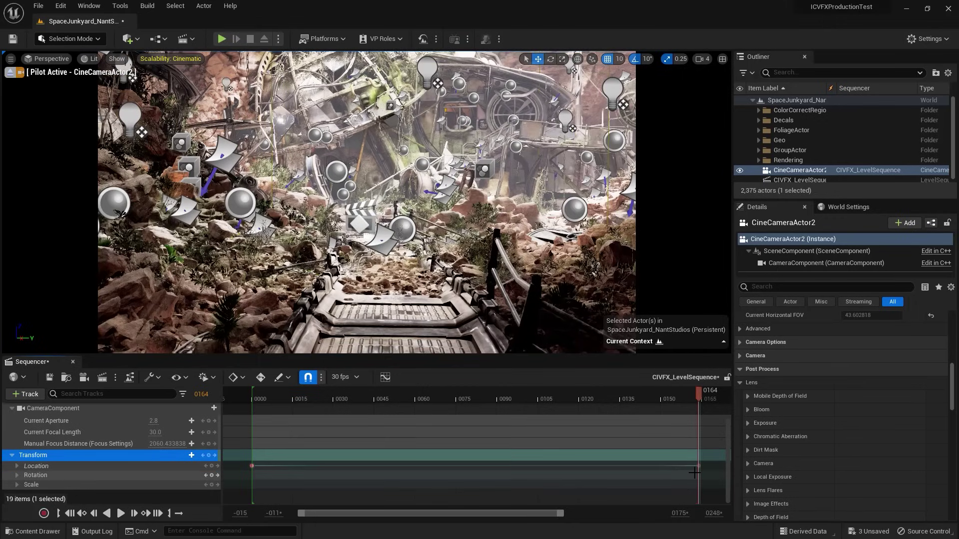
# - Play back the camera move from the start and delete the Location key at frame 164
pyautogui.moveTo(699, 386); pyautogui.dragTo(256, 422)
pyautogui.press('space')
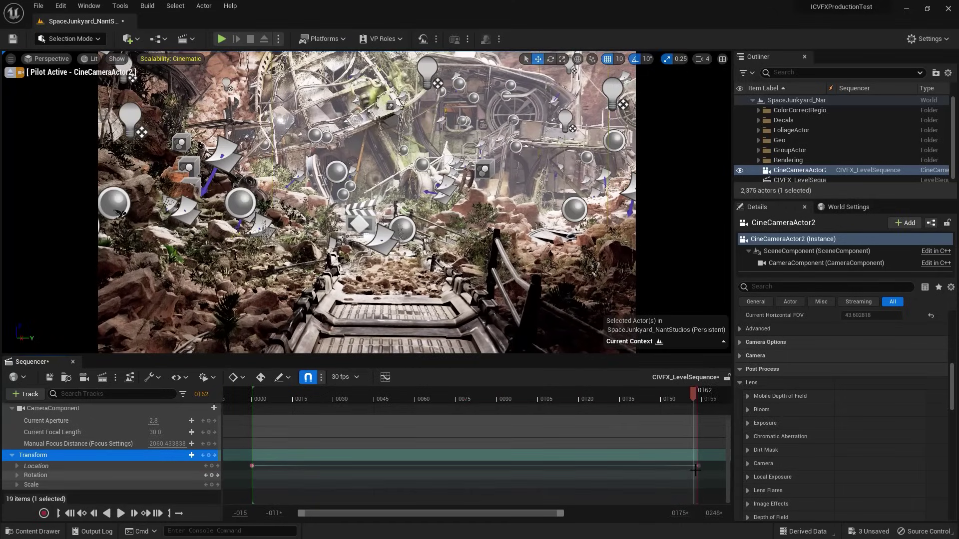
pyautogui.rightClick(681, 465)
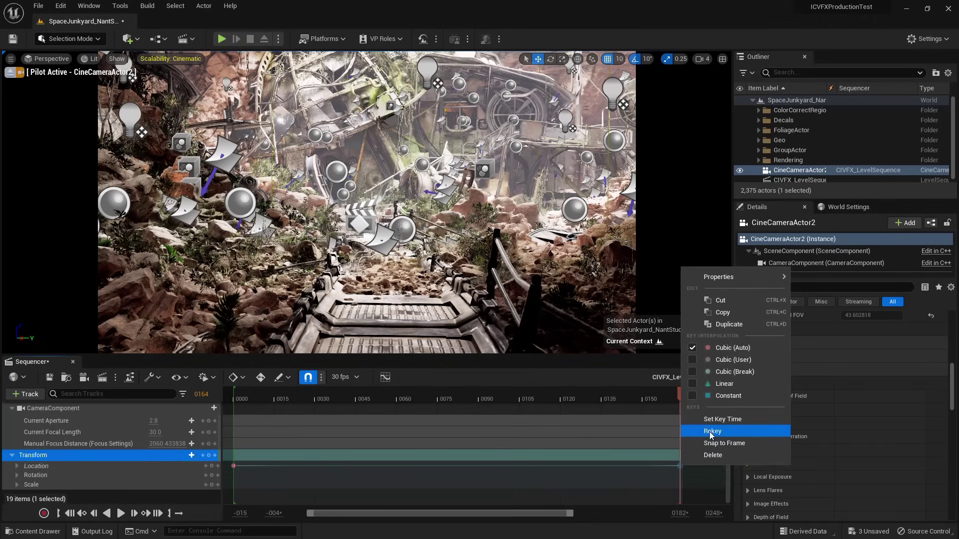
pyautogui.click(713, 455)
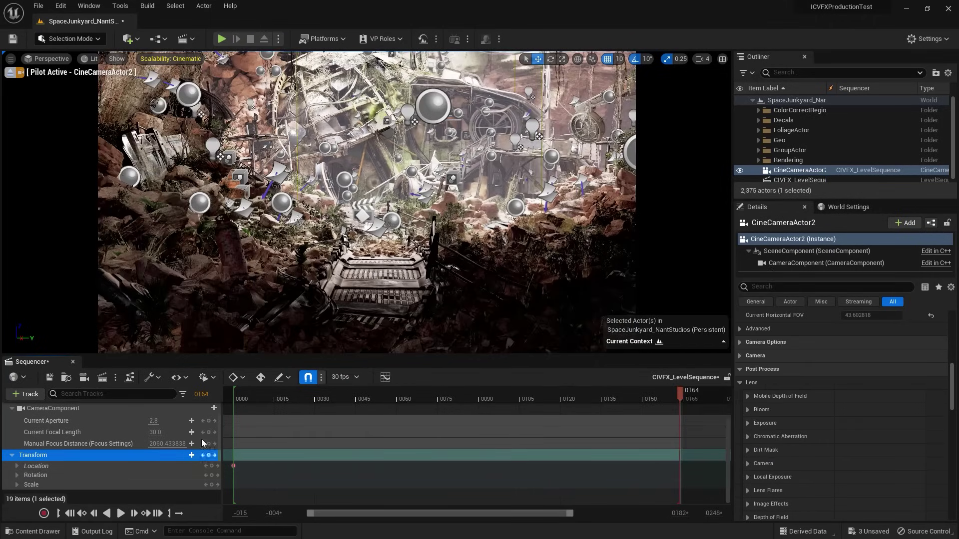
# - Move the camera forward toward the walkway, key its Location at frame 164 and play back the move from near the start
pyautogui.scroll(8, 330, 316)
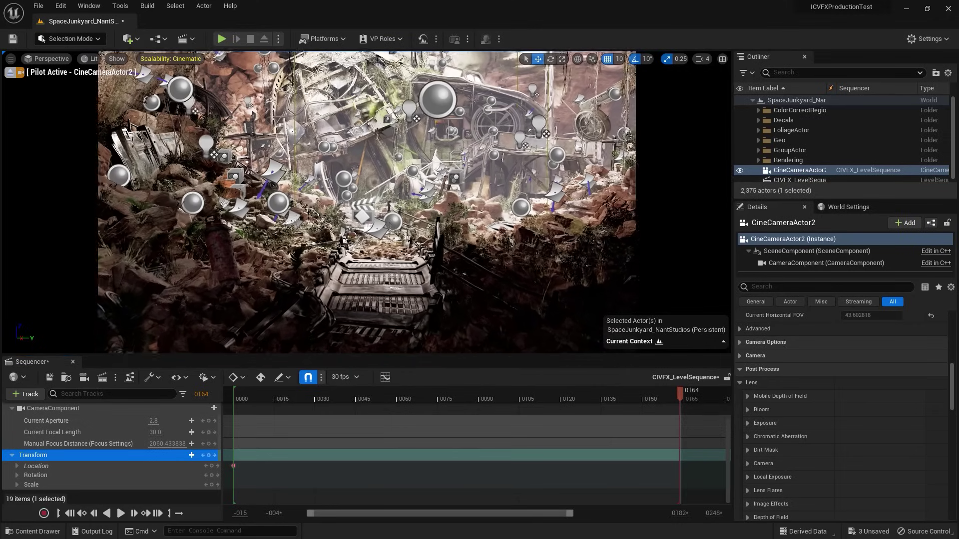
pyautogui.moveTo(329, 316); pyautogui.dragTo(330, 315, button='right')
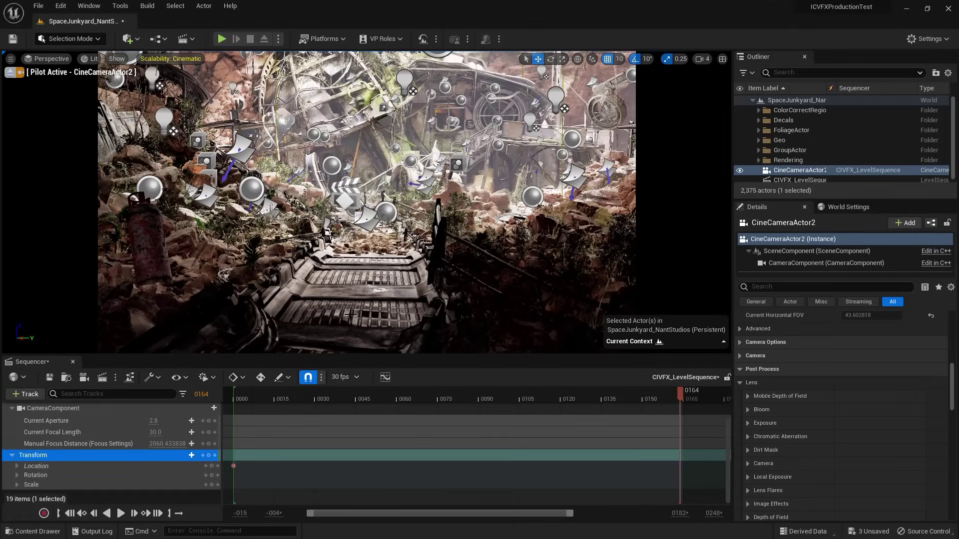
pyautogui.click(211, 467)
pyautogui.click(238, 397)
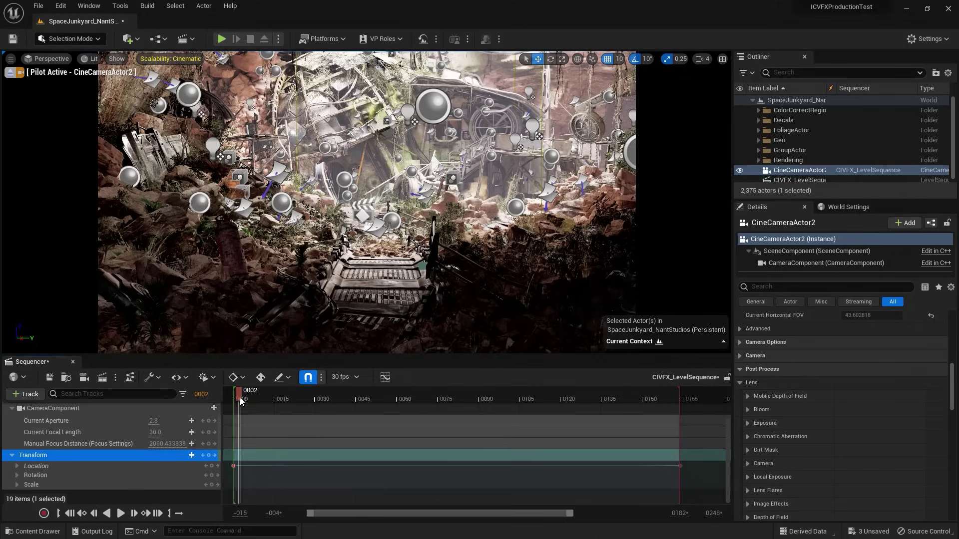
pyautogui.click(121, 514)
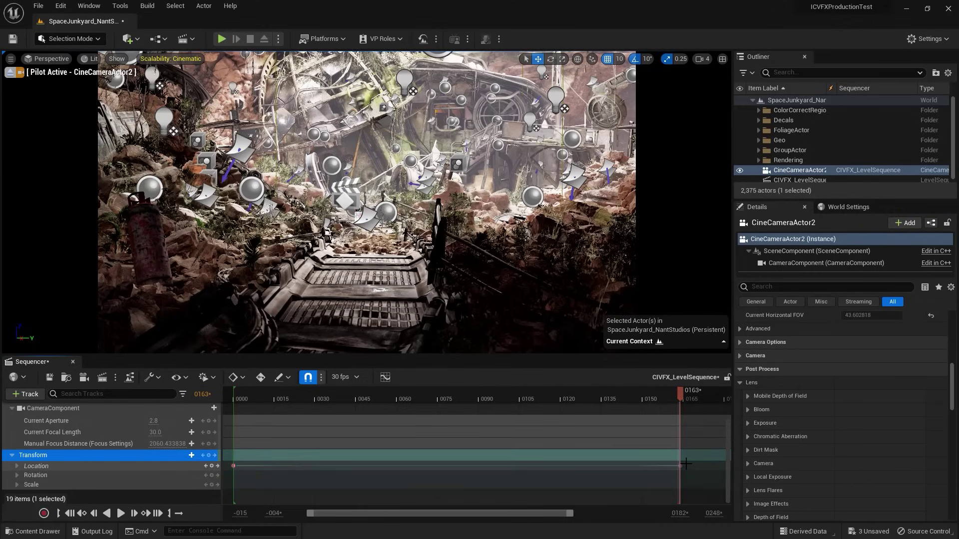
# - Examine the camera's Location X, Y and Z curves in the curve editor
pyautogui.click(384, 379)
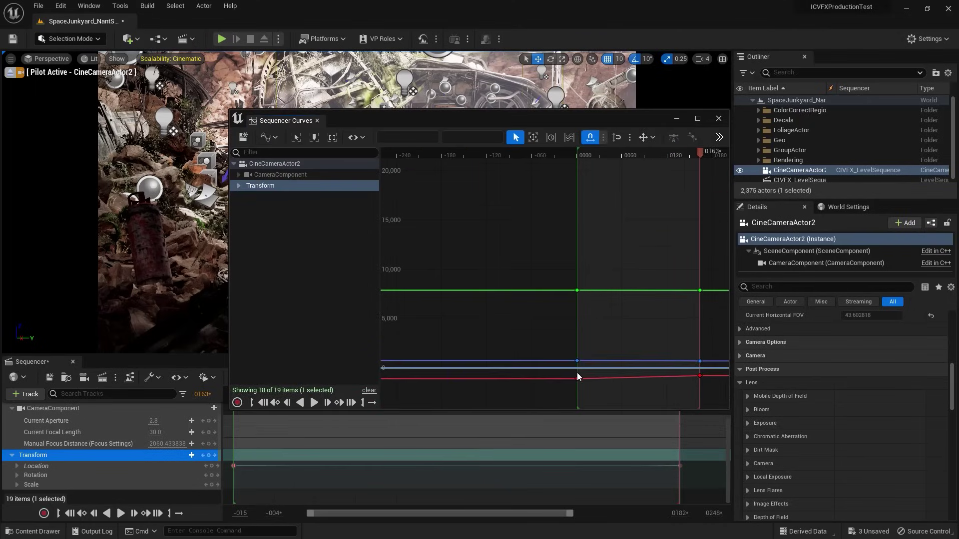
pyautogui.click(237, 186)
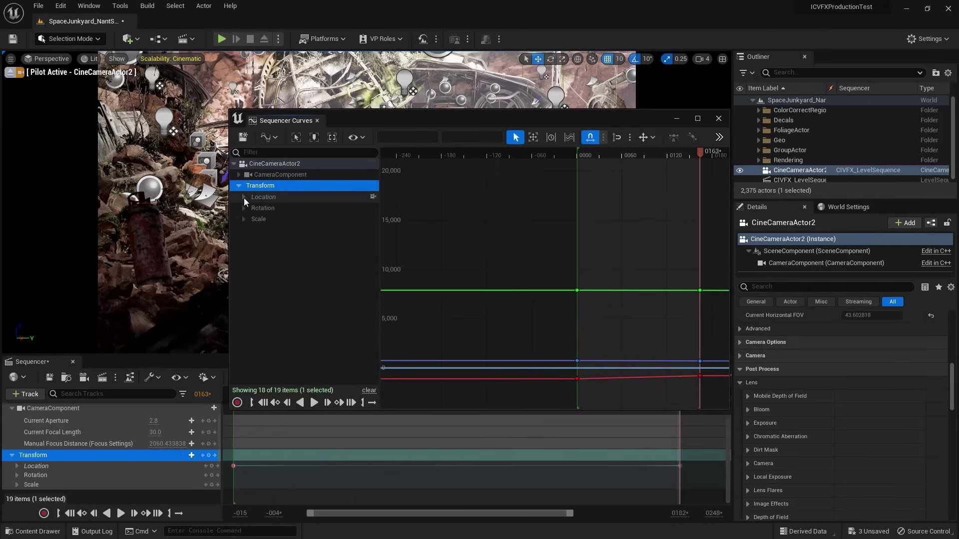
pyautogui.click(247, 199)
pyautogui.click(247, 201)
pyautogui.click(260, 209)
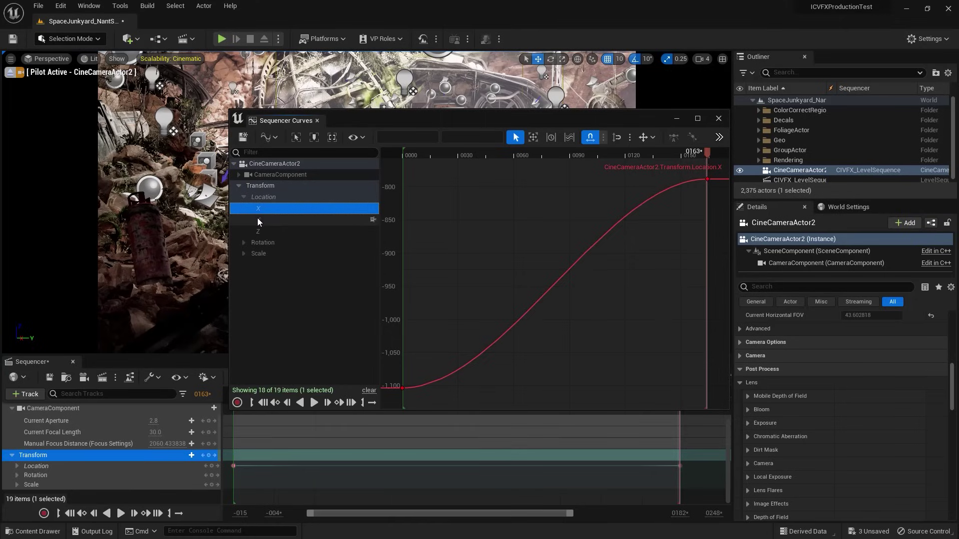
pyautogui.click(260, 220)
pyautogui.click(262, 230)
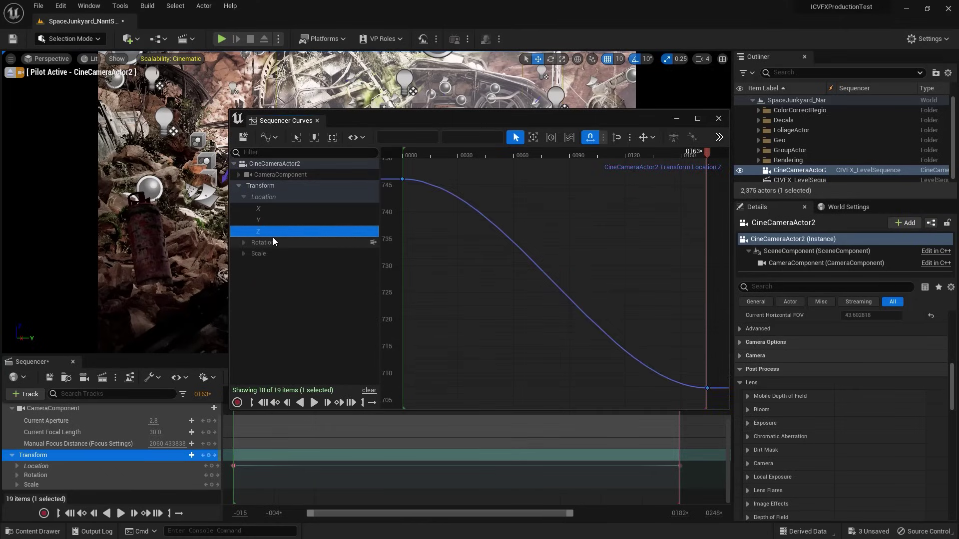
pyautogui.click(254, 210)
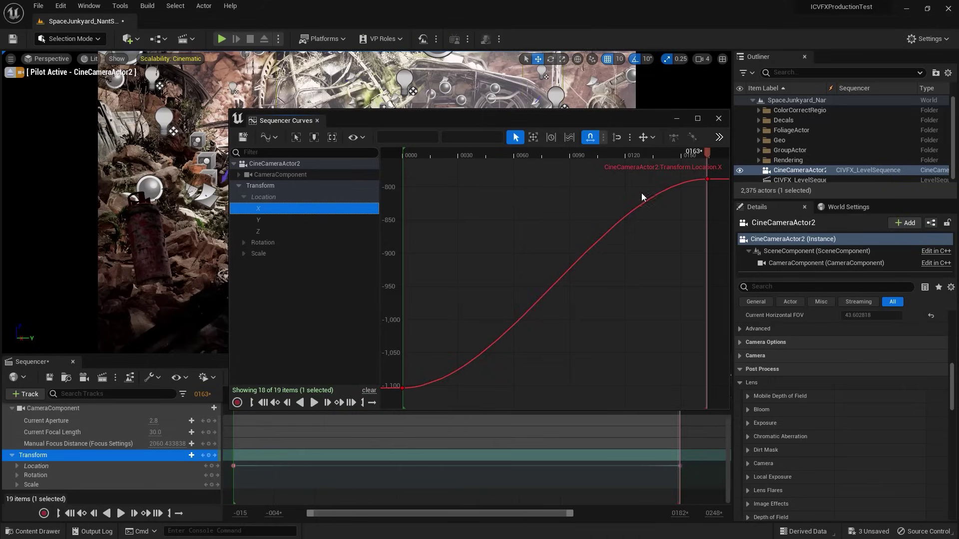
pyautogui.click(266, 221)
pyautogui.click(266, 232)
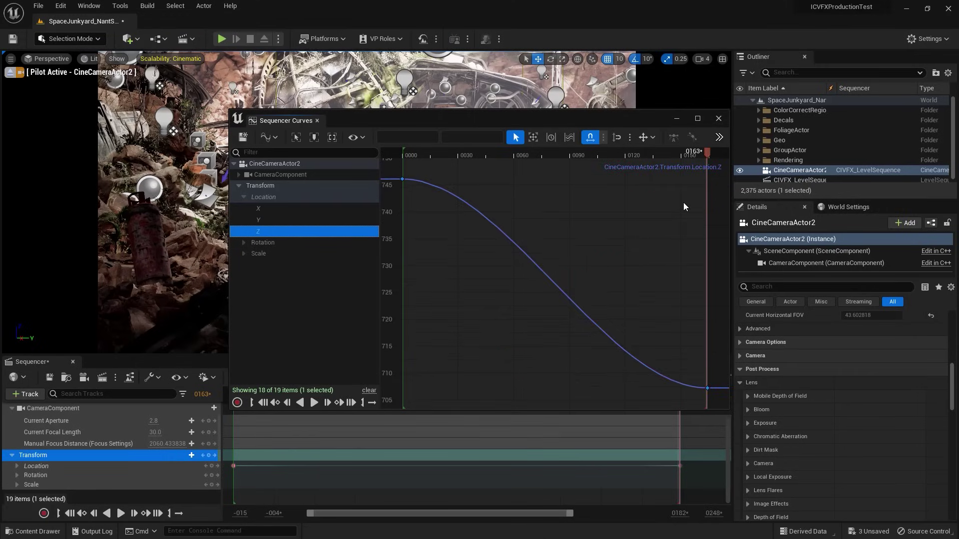
pyautogui.click(278, 209)
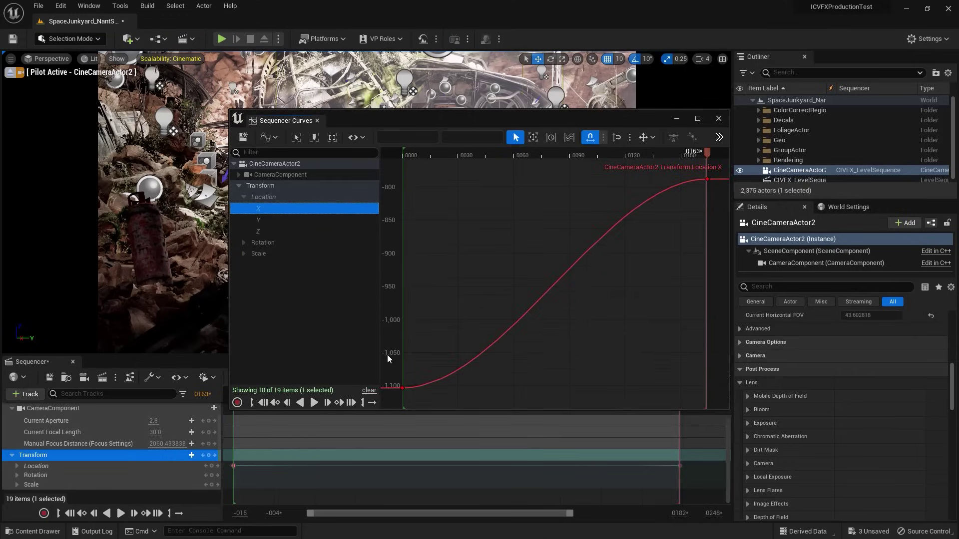
# - Try an extra key around frame 149 on the Location X curve, undo its insertion and close the curve editor
pyautogui.click(706, 179)
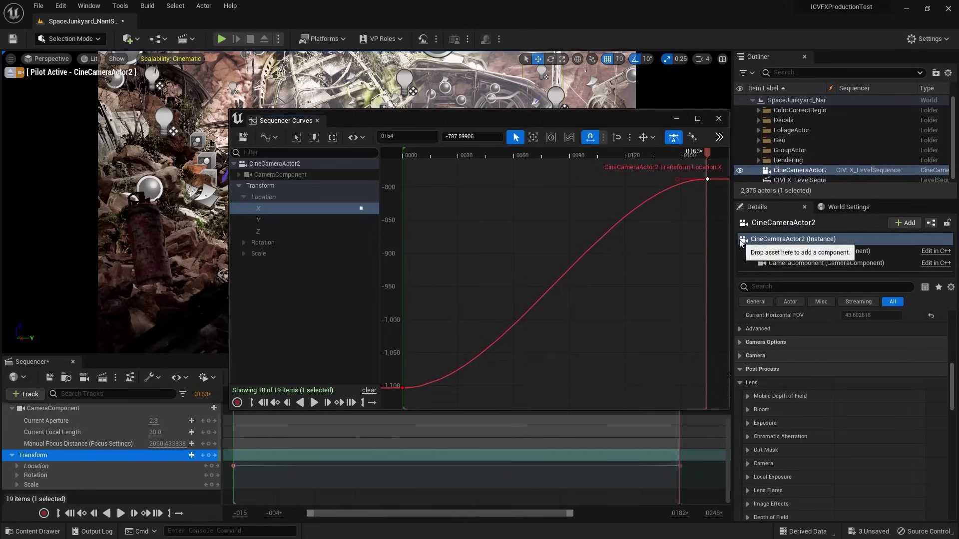
pyautogui.moveTo(685, 186); pyautogui.dragTo(688, 195)
pyautogui.middleClick(678, 181)
pyautogui.moveTo(683, 195); pyautogui.dragTo(679, 193)
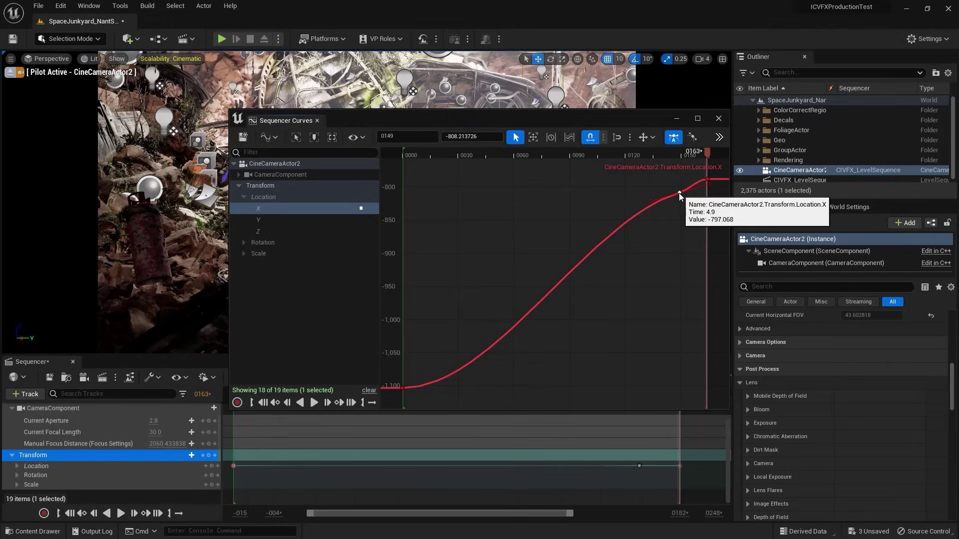
pyautogui.hotkey('ctrl', 'z')
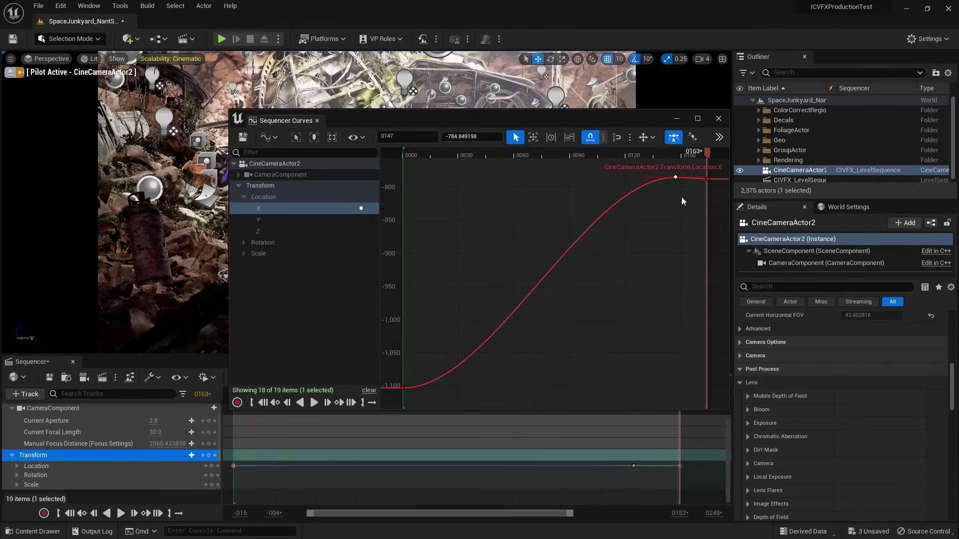
pyautogui.hotkey('ctrl', 'z')
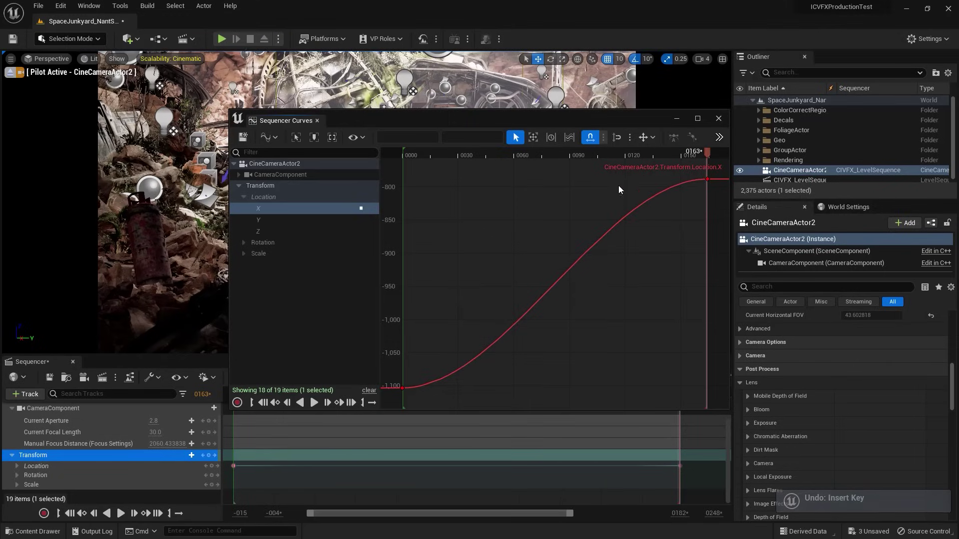
pyautogui.click(719, 119)
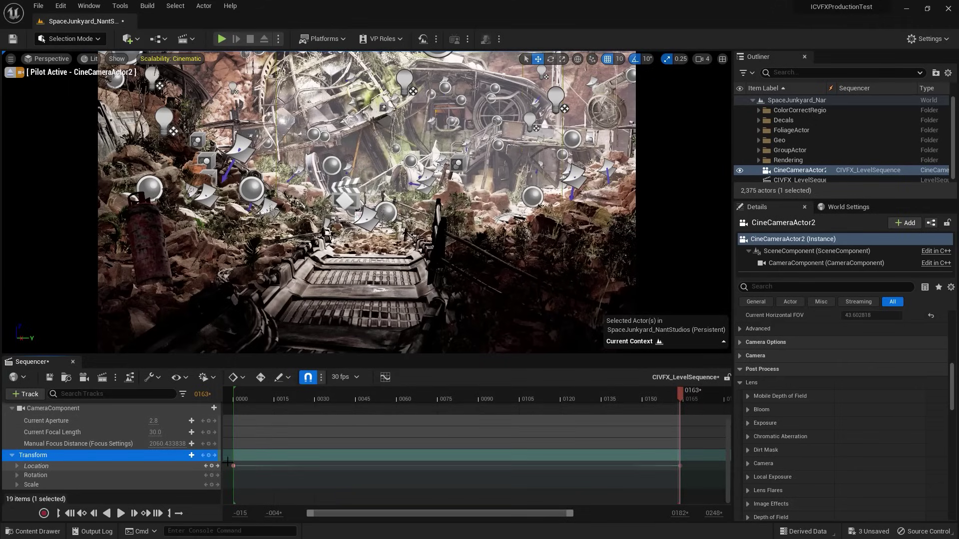
# - Set the interpolation of both Location keys, at the start and at frame 164, to Linear
pyautogui.moveTo(228, 453); pyautogui.dragTo(306, 478)
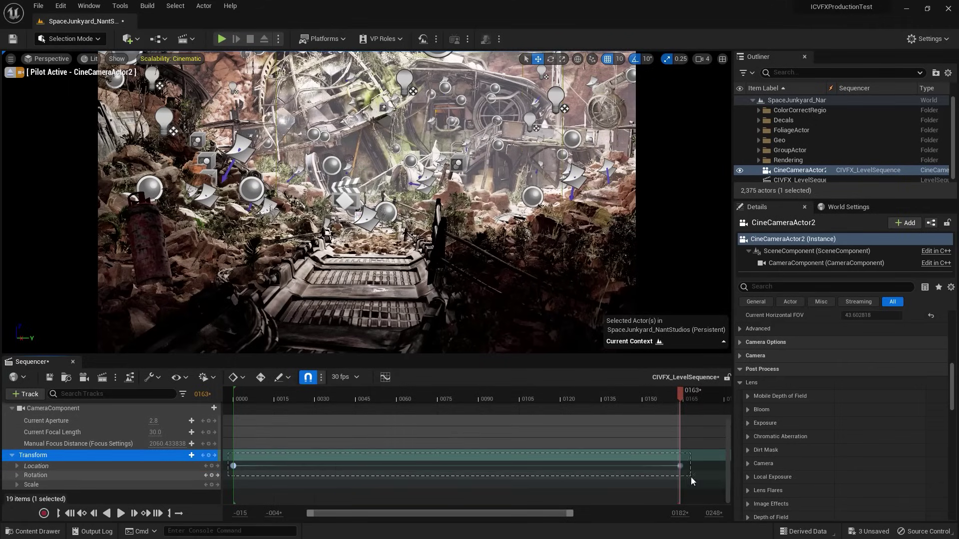
pyautogui.click(678, 467)
pyautogui.rightClick(678, 466)
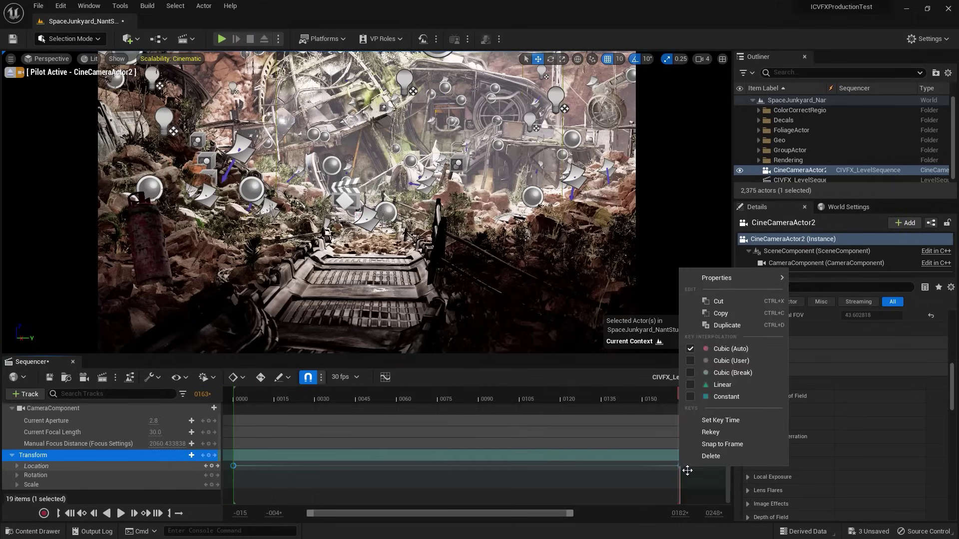
pyautogui.click(717, 390)
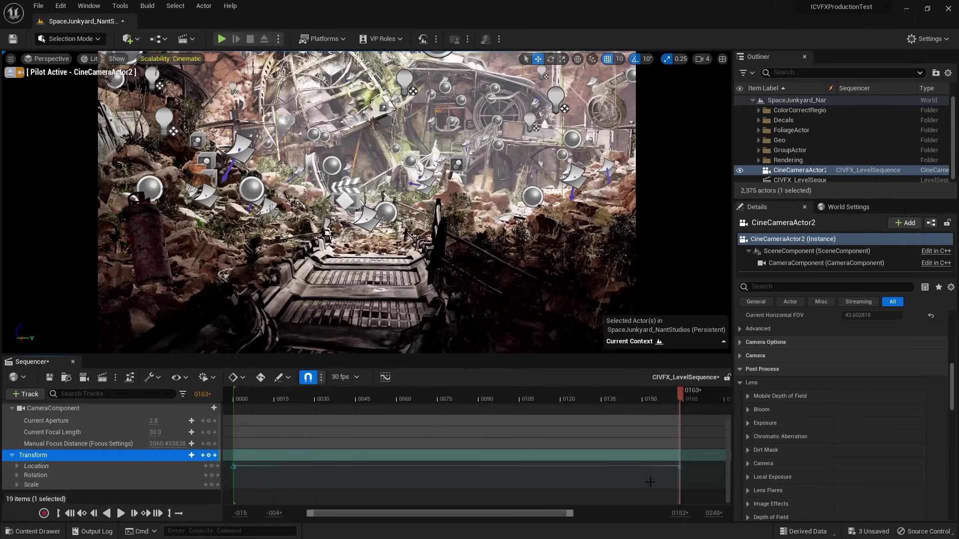
# - Check the shape of the Location X, Y and Z curves with linear keys, and close the curve editor
pyautogui.click(385, 377)
pyautogui.click(237, 186)
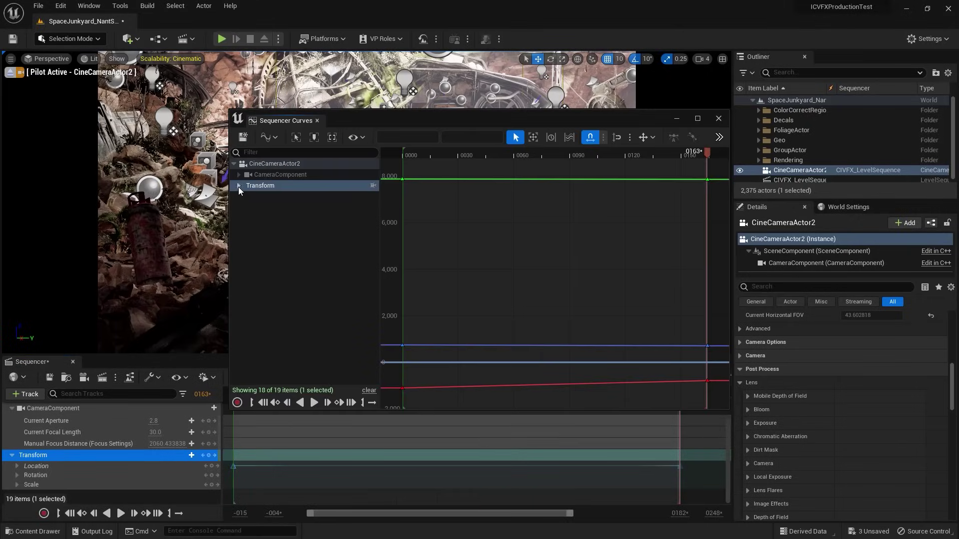
pyautogui.click(243, 197)
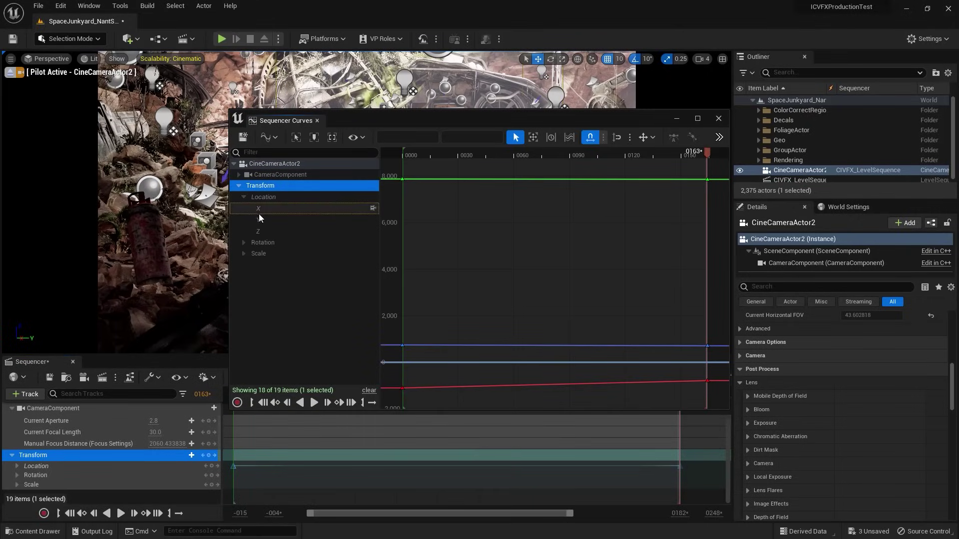
pyautogui.click(259, 209)
pyautogui.click(259, 219)
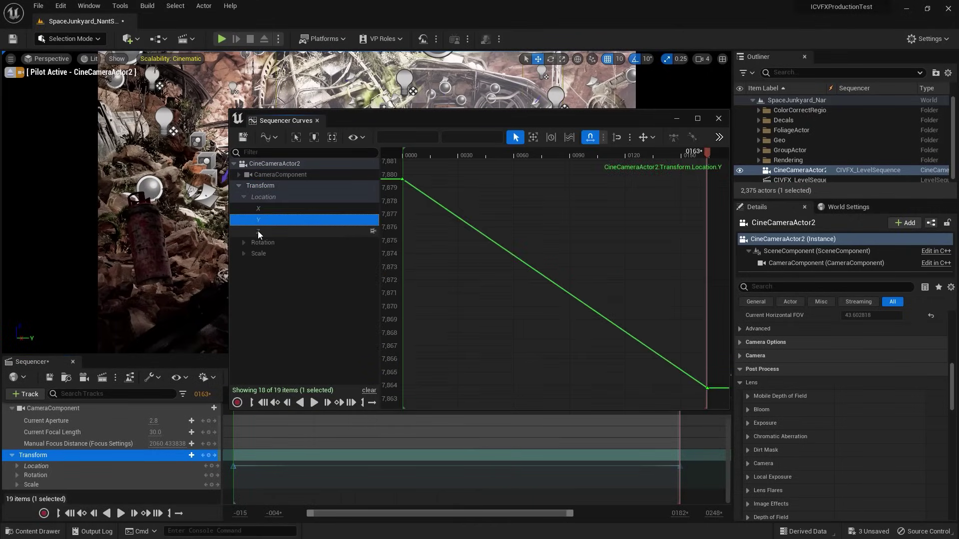
pyautogui.click(257, 230)
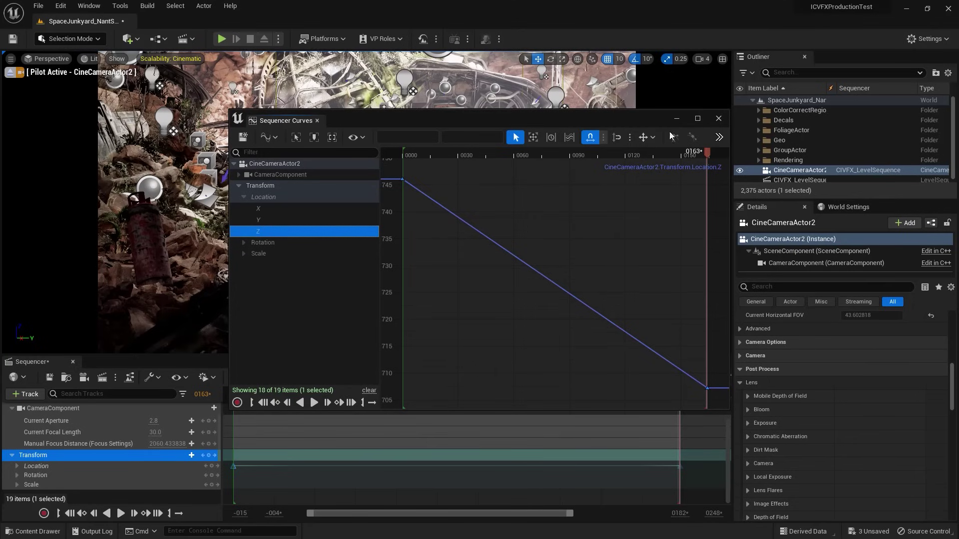
pyautogui.click(719, 120)
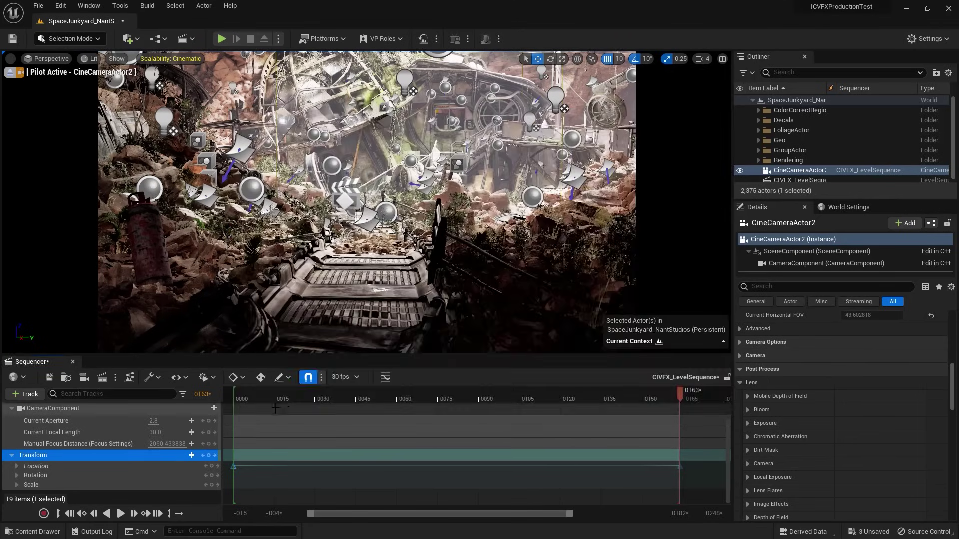
# - Play back the linear camera move from frame 0
pyautogui.click(250, 395)
pyautogui.moveTo(250, 394); pyautogui.dragTo(235, 393)
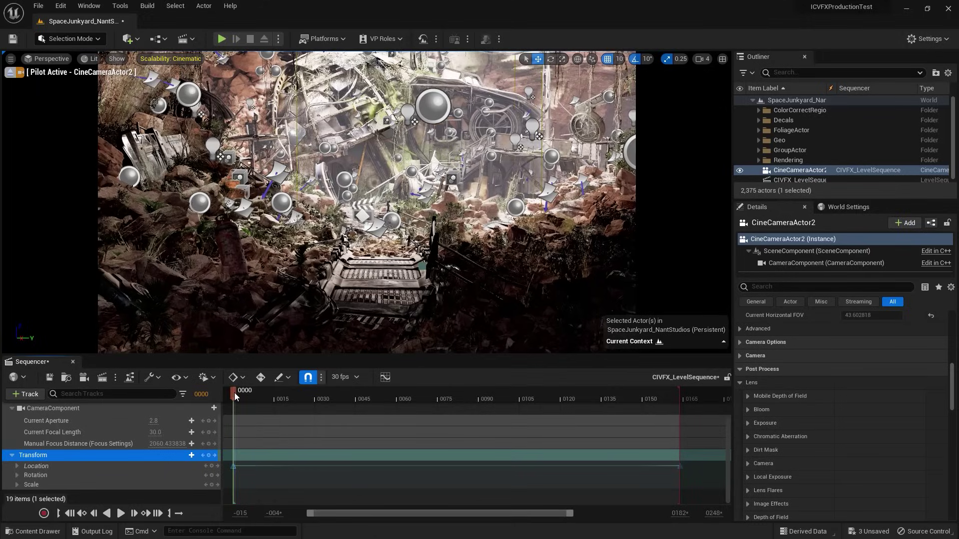
pyautogui.click(120, 514)
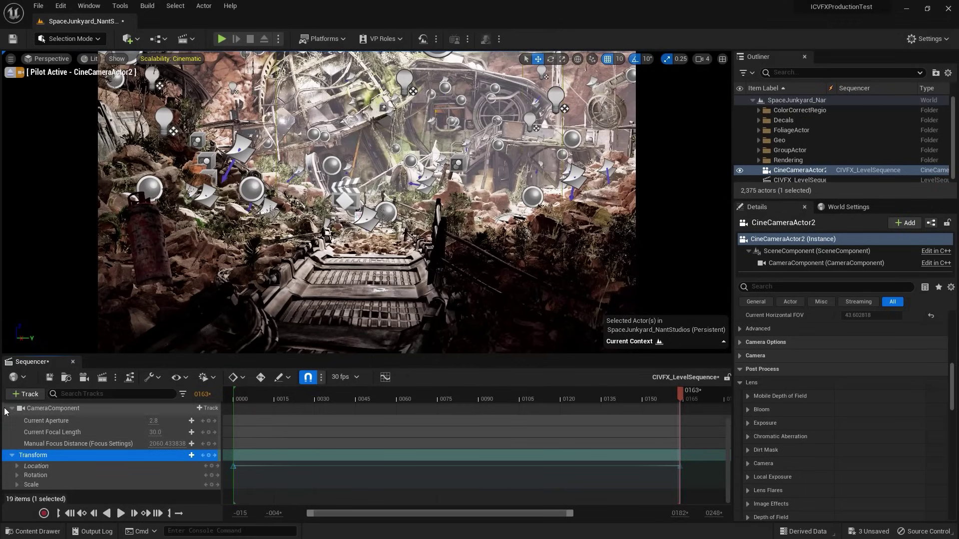
# - Collapse the CameraComponent, Transform and CineCameraActor2 tracks in the level sequence
pyautogui.click(11, 409)
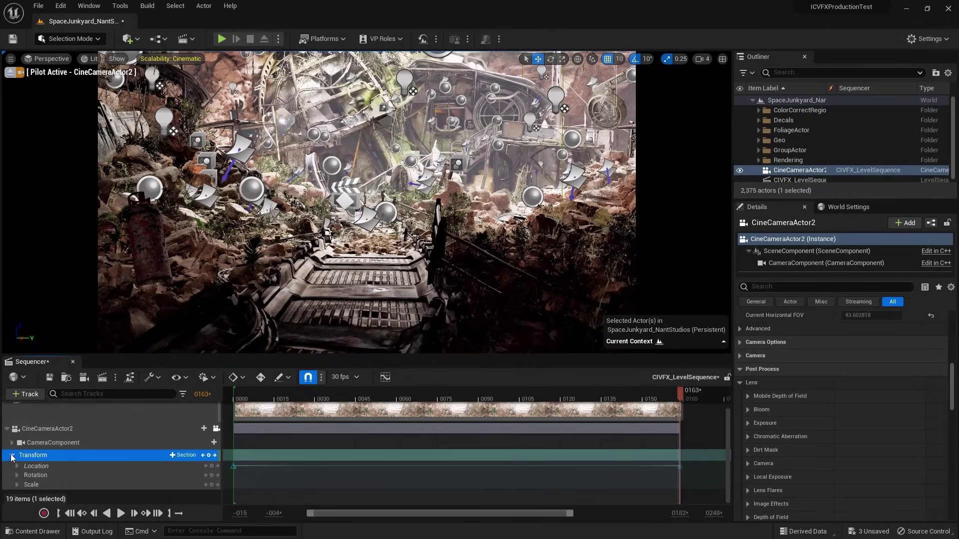
pyautogui.click(12, 455)
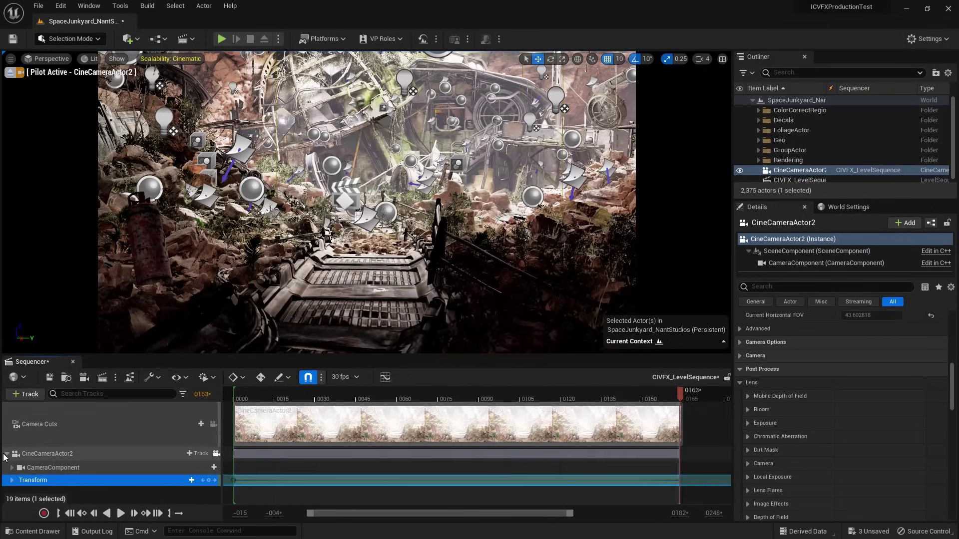
pyautogui.click(6, 454)
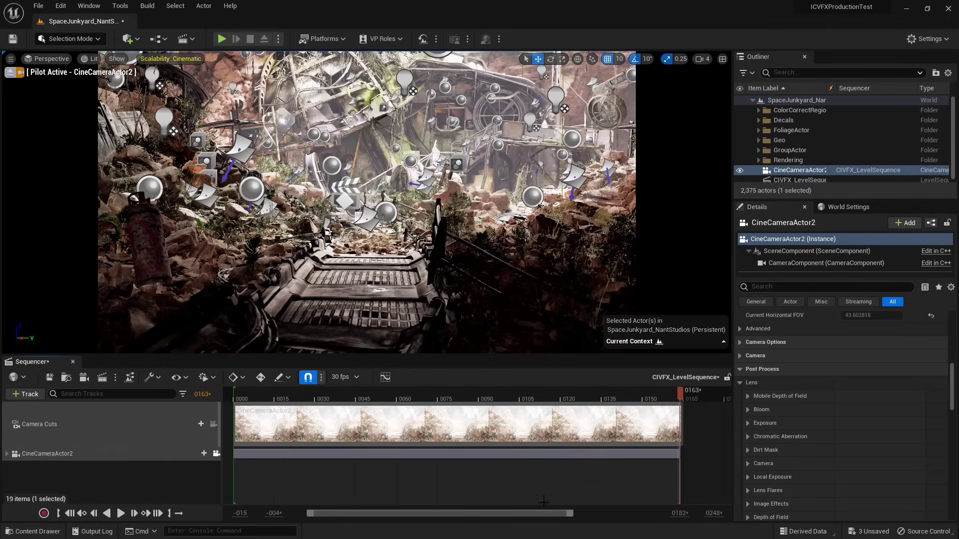
# - Extend the sequence's playback end to about frame 240 and place the playhead at frame 164
pyautogui.moveTo(570, 514); pyautogui.dragTo(662, 514)
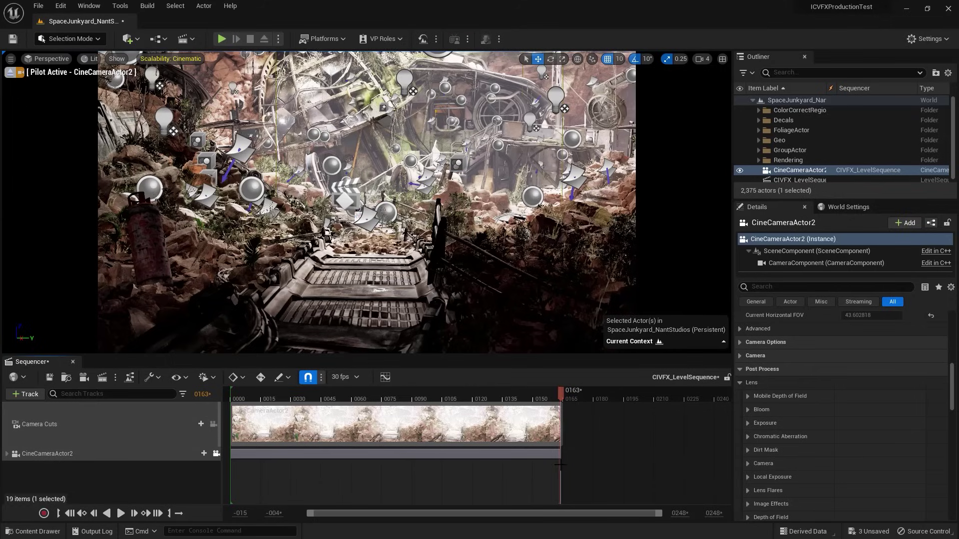
pyautogui.moveTo(560, 465)
pyautogui.mouseDown()
pyautogui.moveTo(564, 452)
pyautogui.moveTo(617, 425)
pyautogui.moveTo(694, 391)
pyautogui.moveTo(719, 391)
pyautogui.mouseUp()
pyautogui.moveTo(614, 398); pyautogui.dragTo(562, 398)
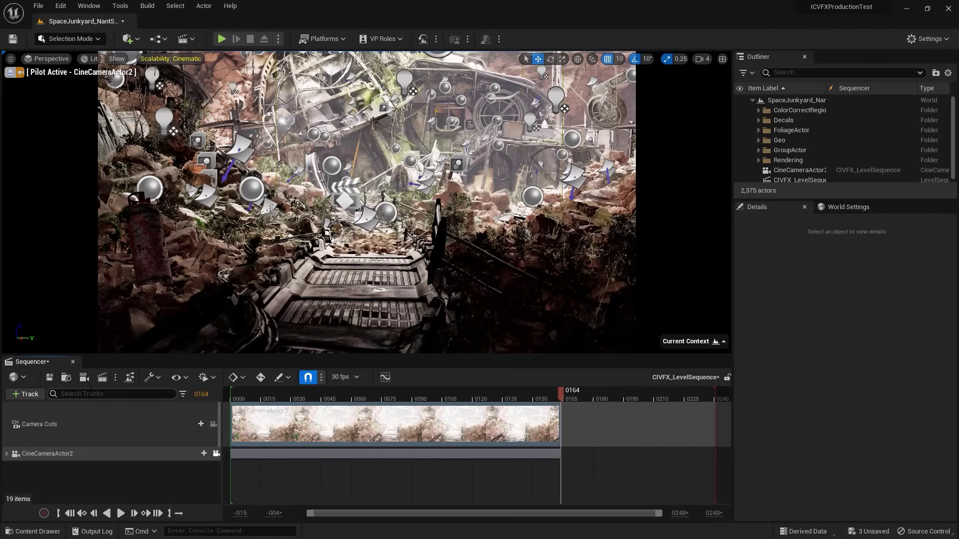
# - Create a second cine camera in the sequence at frame 164 and collapse its track
pyautogui.click(84, 379)
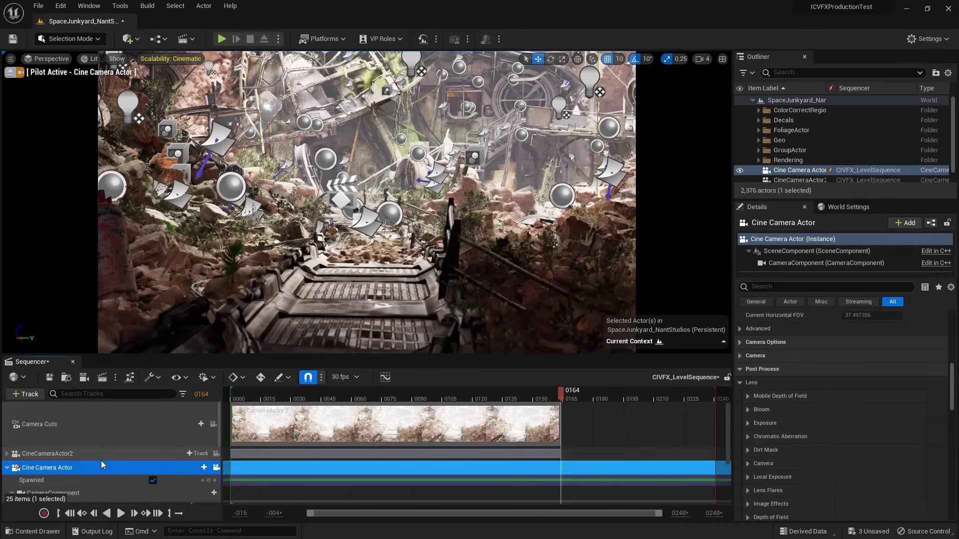
pyautogui.click(6, 468)
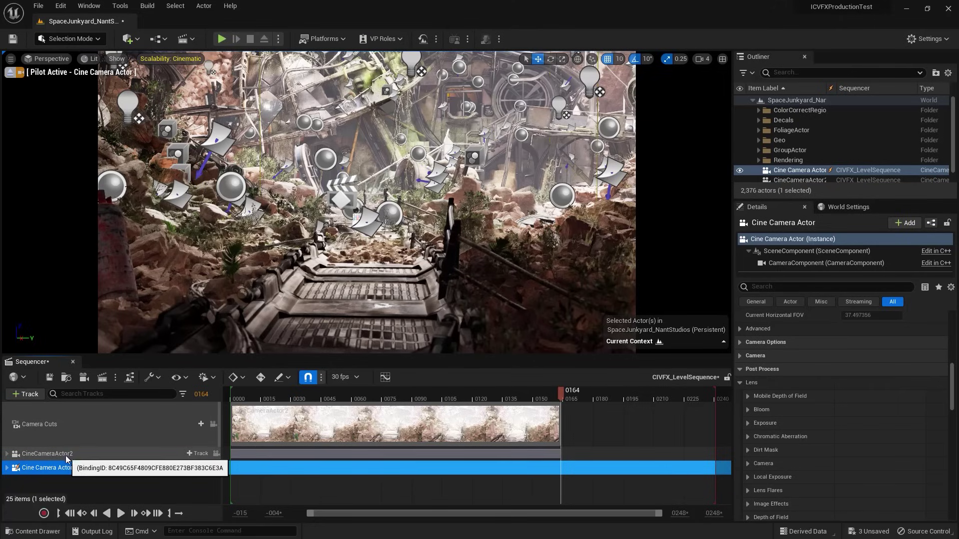
pyautogui.click(241, 435)
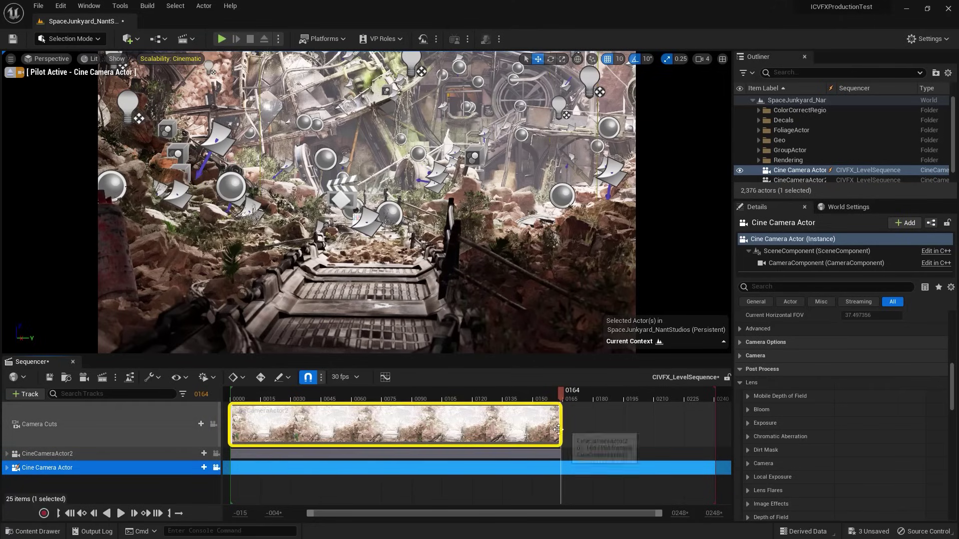
pyautogui.click(594, 463)
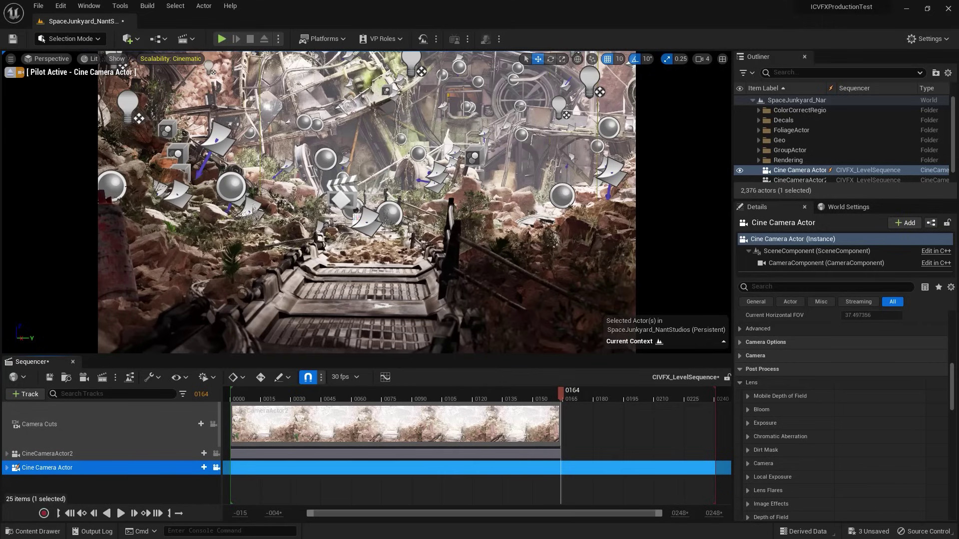
# - Rename the new Cine Camera Actor track as Cam2 and the CineCameraActor2 track as Cam 1
pyautogui.rightClick(56, 470)
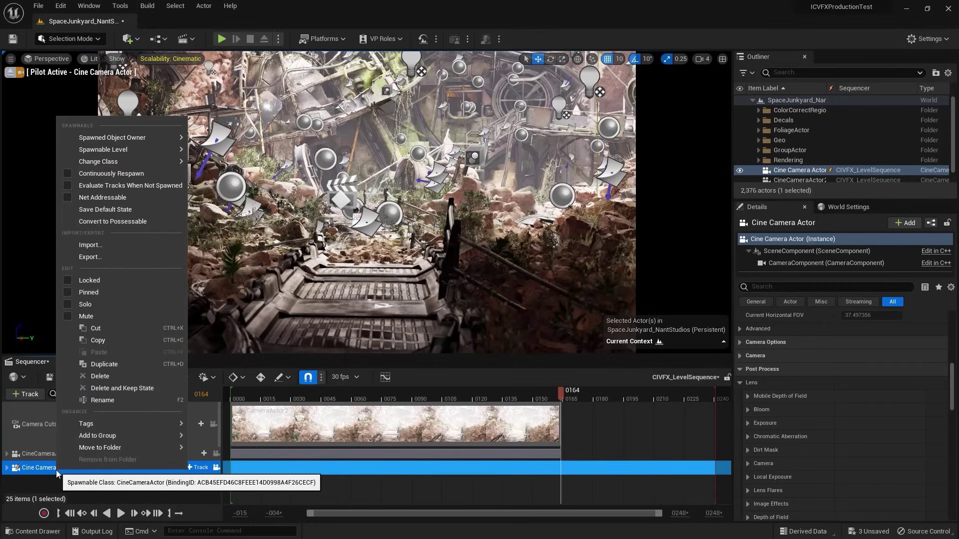
pyautogui.click(112, 402)
pyautogui.write('Cam2')
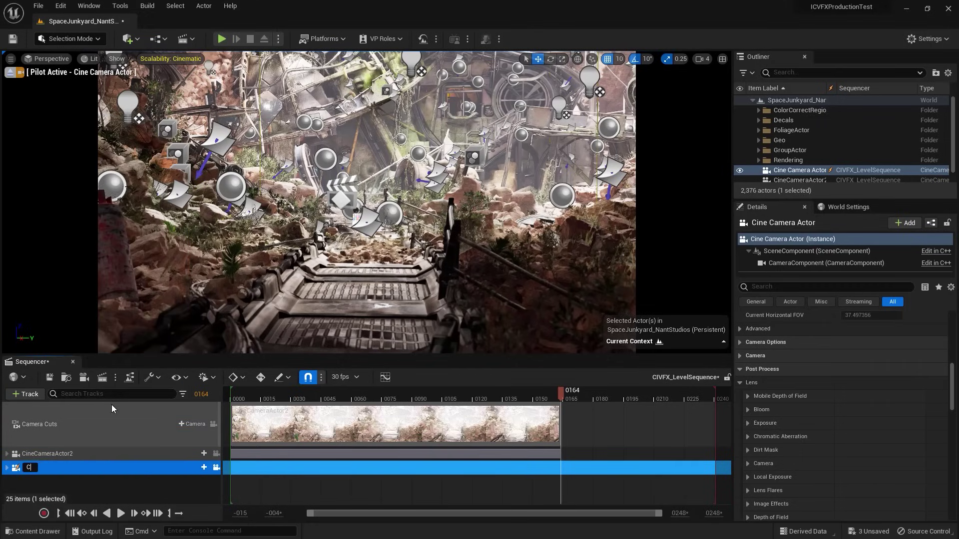
pyautogui.click(44, 454)
pyautogui.rightClick(49, 454)
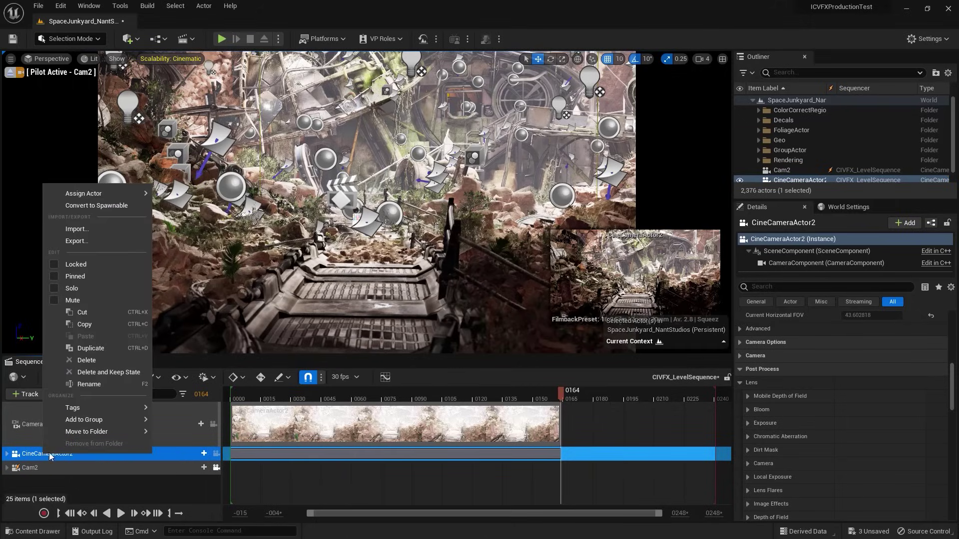
pyautogui.click(85, 384)
pyautogui.write('Cam 1')
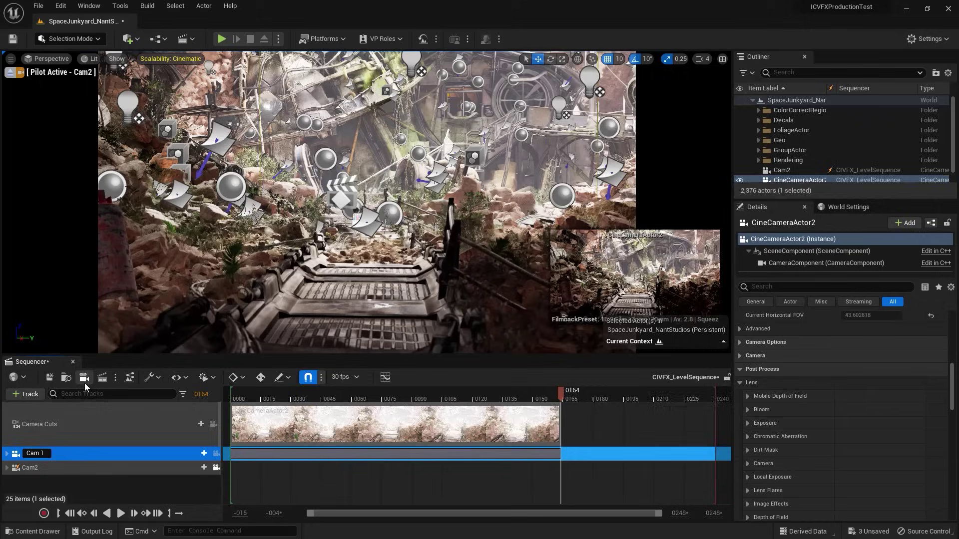
pyautogui.press('Return')
# - Select Cam2 and move it past the walkway to frame the wreck's round opening among the rocks and plants
pyautogui.click(40, 469)
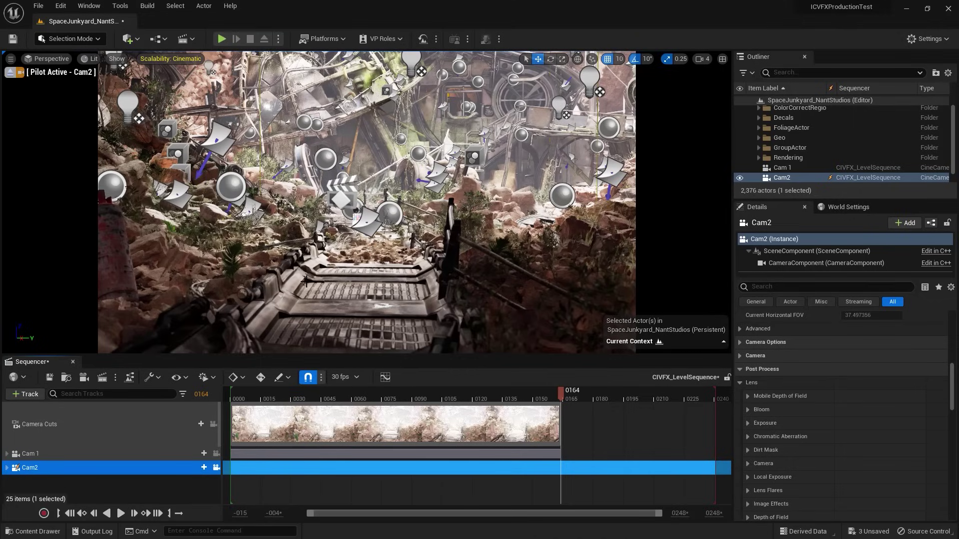
pyautogui.moveTo(333, 234); pyautogui.dragTo(333, 55)
pyautogui.moveTo(479, 196); pyautogui.dragTo(346, 260)
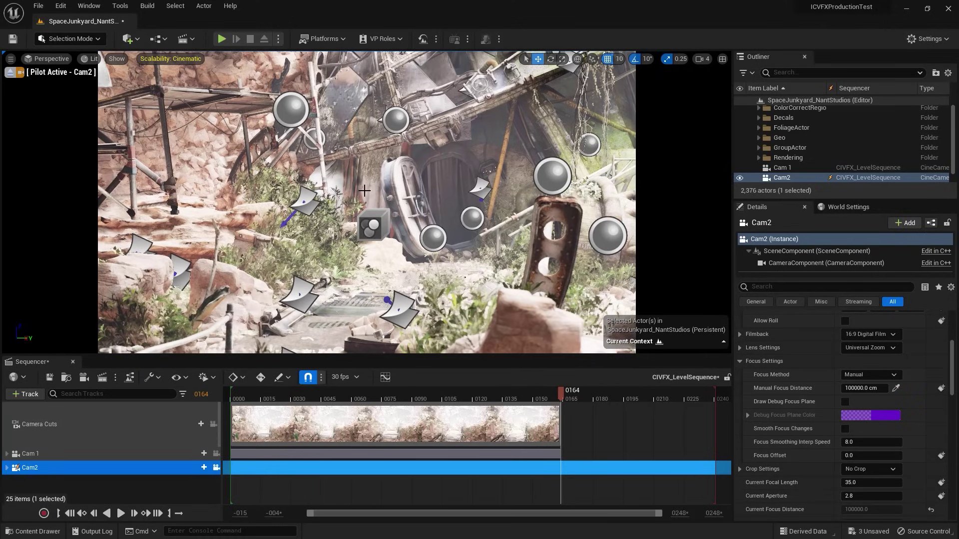
pyautogui.moveTo(331, 257); pyautogui.dragTo(380, 257, button='right')
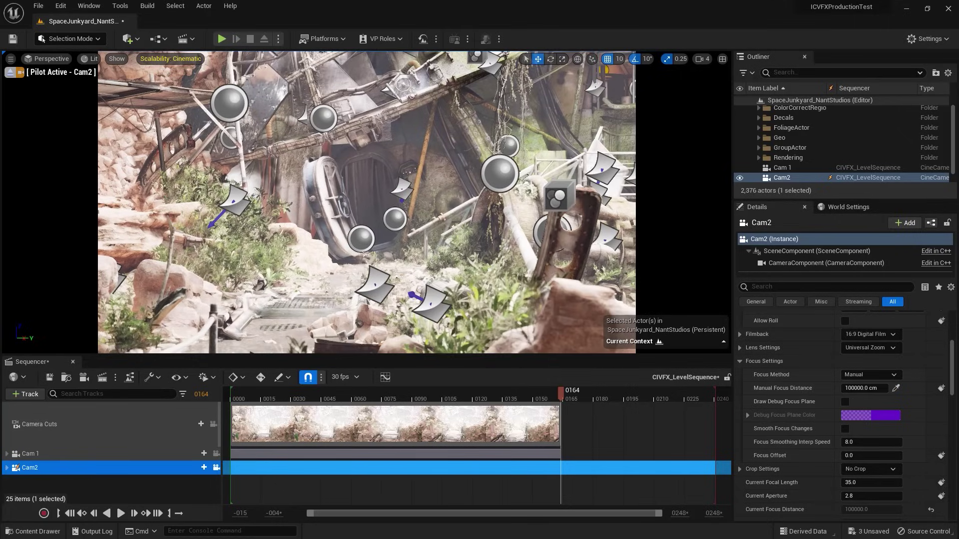
# - Sample Cam2's manual focus distance from the tilted metal hull at the cave entrance, checking the focus with the debug focus plane
pyautogui.click(896, 388)
pyautogui.click(247, 226)
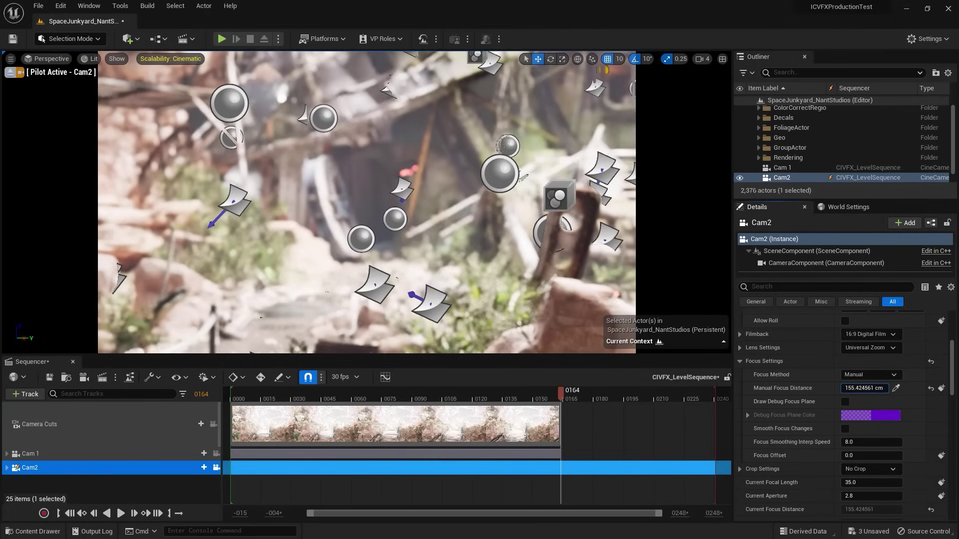
pyautogui.click(845, 401)
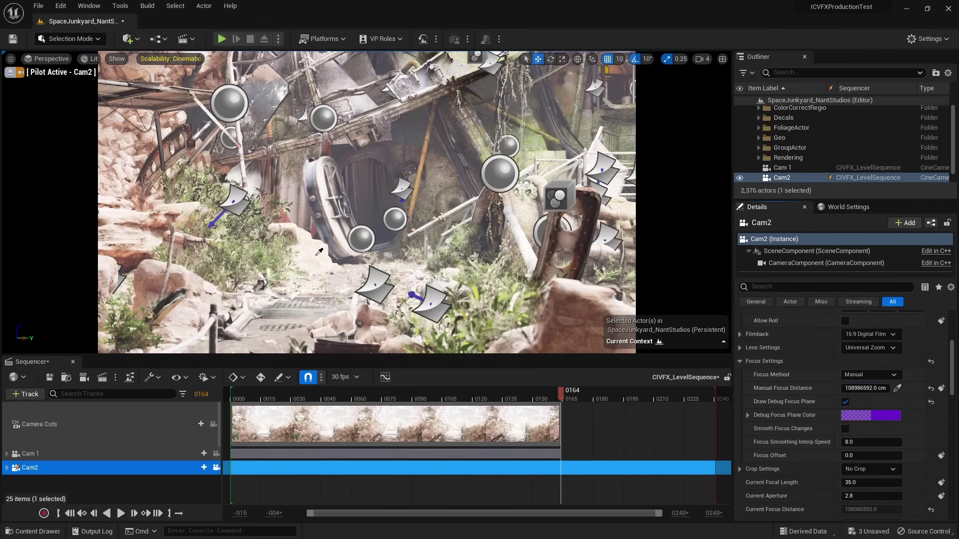
pyautogui.click(318, 214)
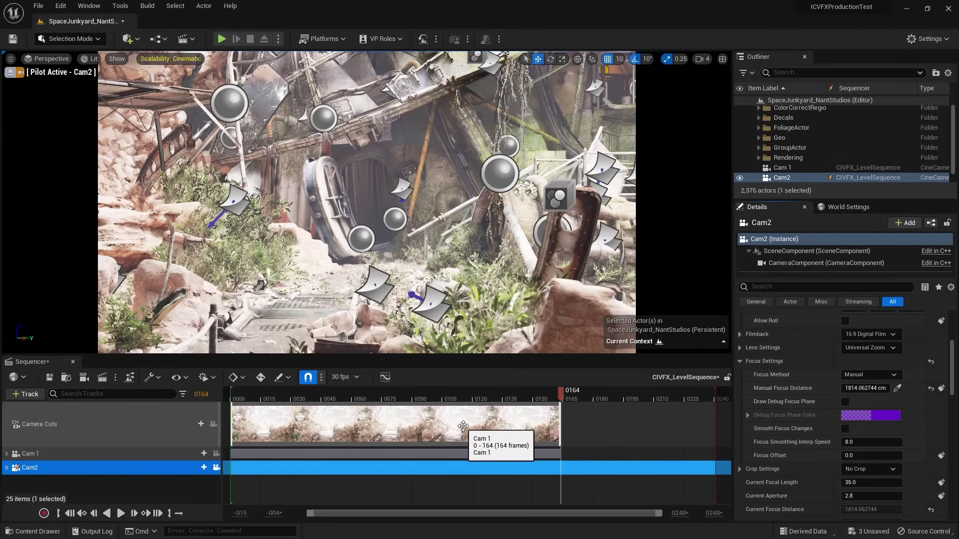
# - Add a Cam2 cut to the Camera Cuts track at frame 164, following the Cam 1 section
pyautogui.click(50, 454)
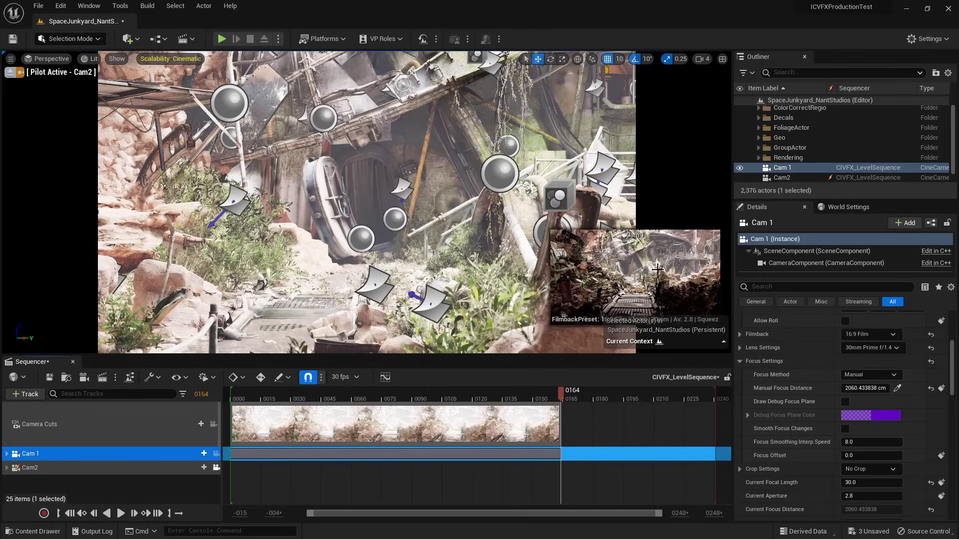
pyautogui.click(115, 473)
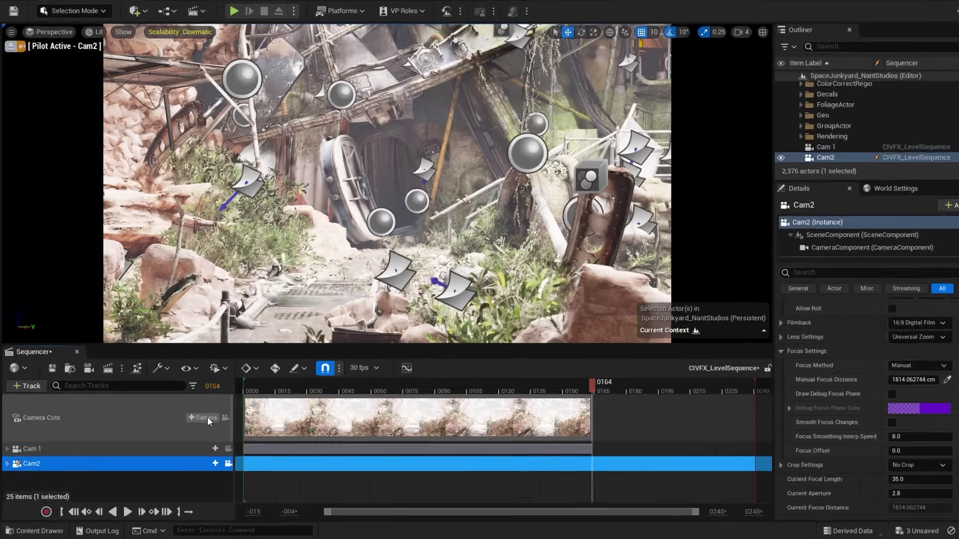
pyautogui.click(206, 419)
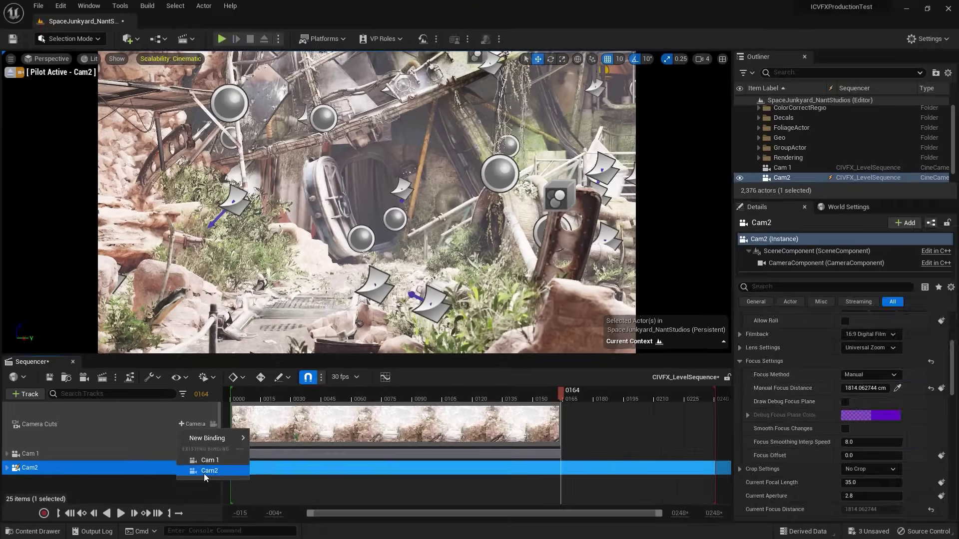
pyautogui.click(523, 369)
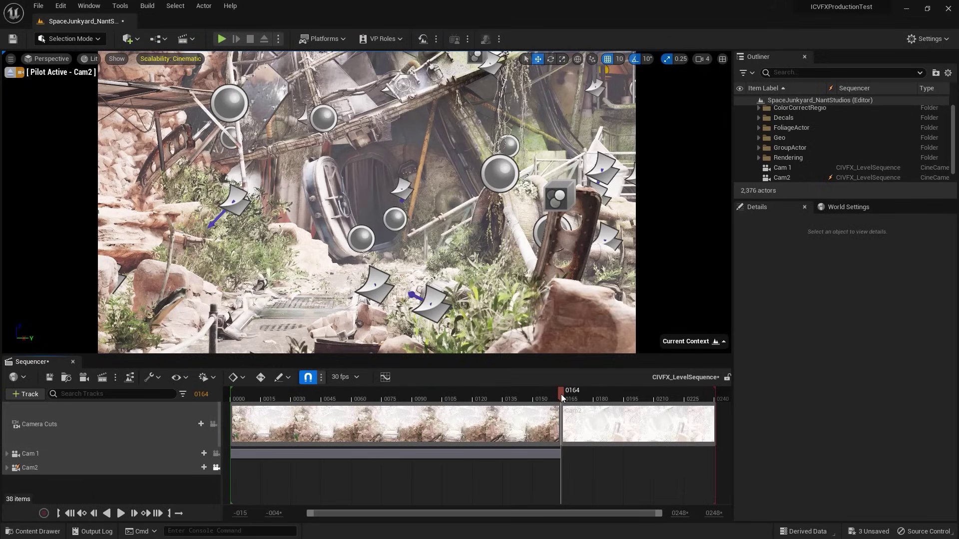
# - Play the sequence from near its start through Cam2, and scrub the timeline to frame 197 while piloting Cam 1
pyautogui.moveTo(561, 397); pyautogui.dragTo(234, 408)
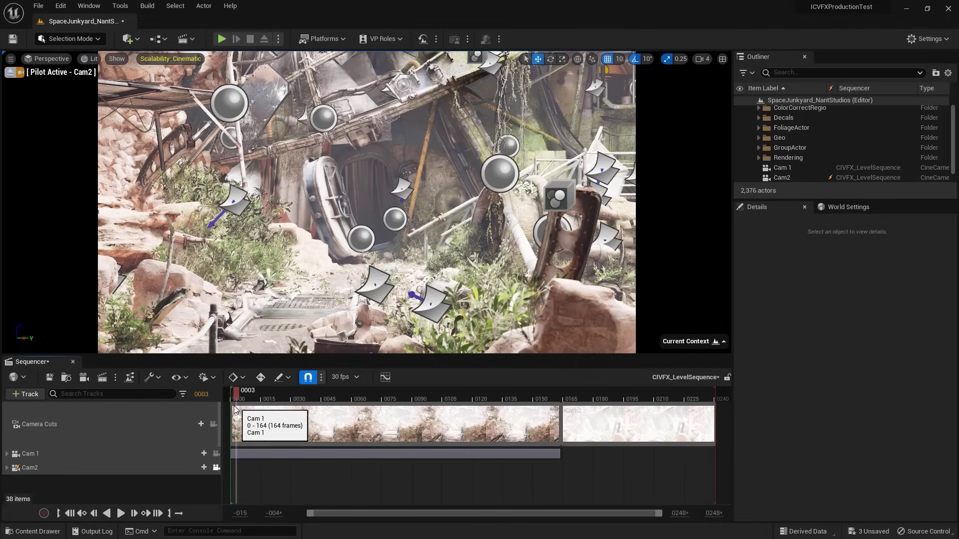
pyautogui.click(120, 515)
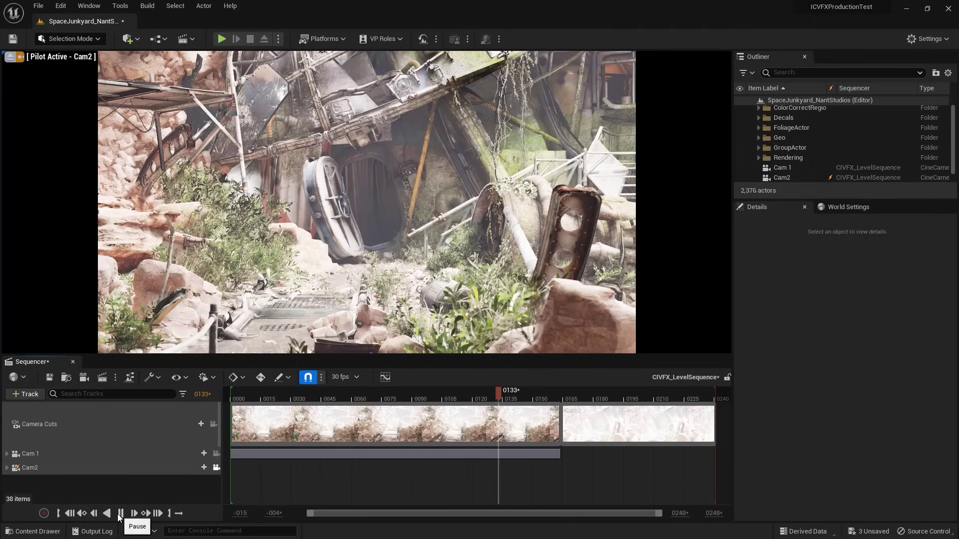
pyautogui.click(121, 514)
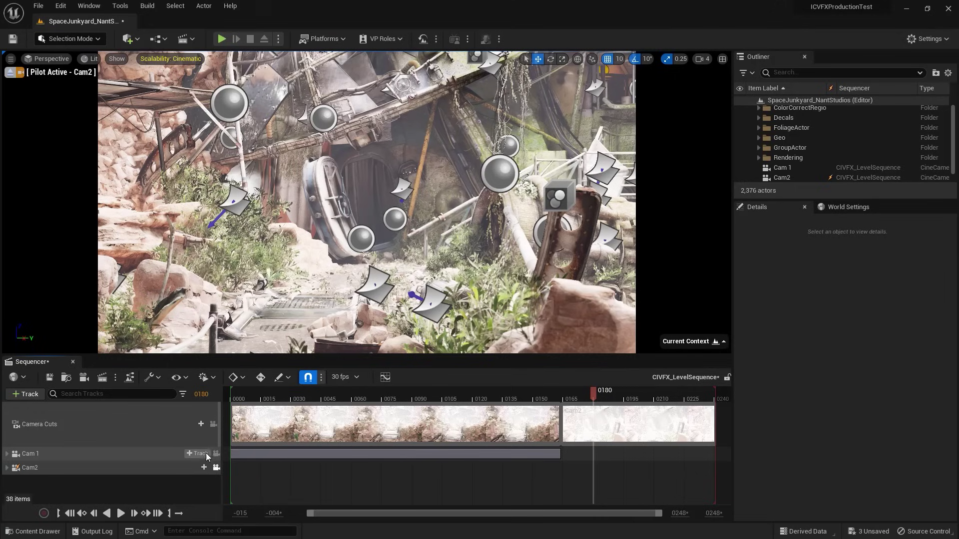
pyautogui.click(216, 457)
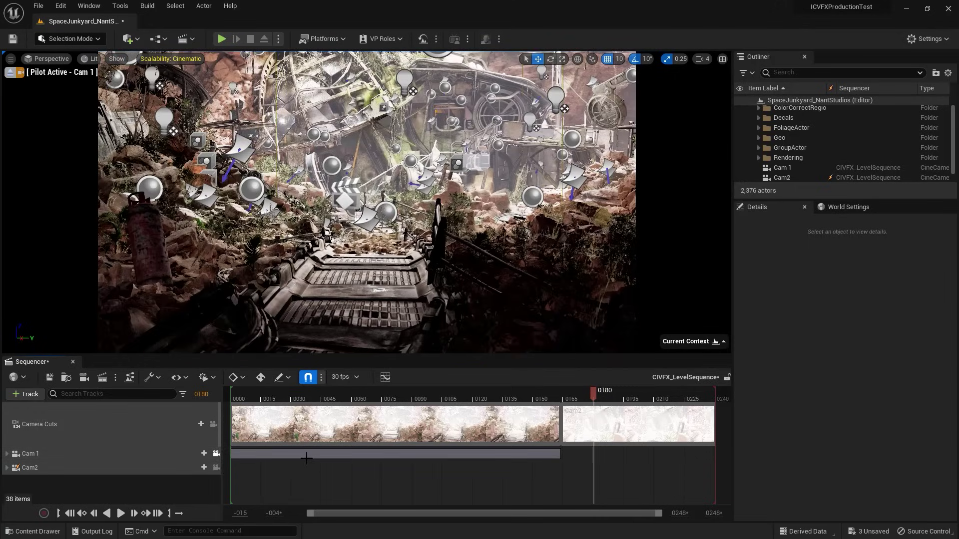
pyautogui.moveTo(272, 400); pyautogui.dragTo(628, 373)
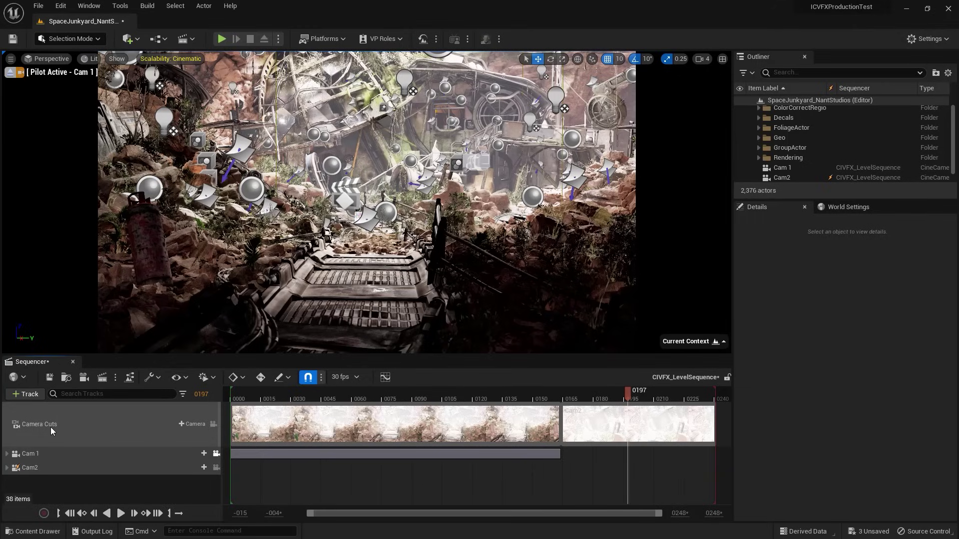
# - Lock the viewport to the camera cuts and scrub the sequence back to frame 0
pyautogui.click(213, 424)
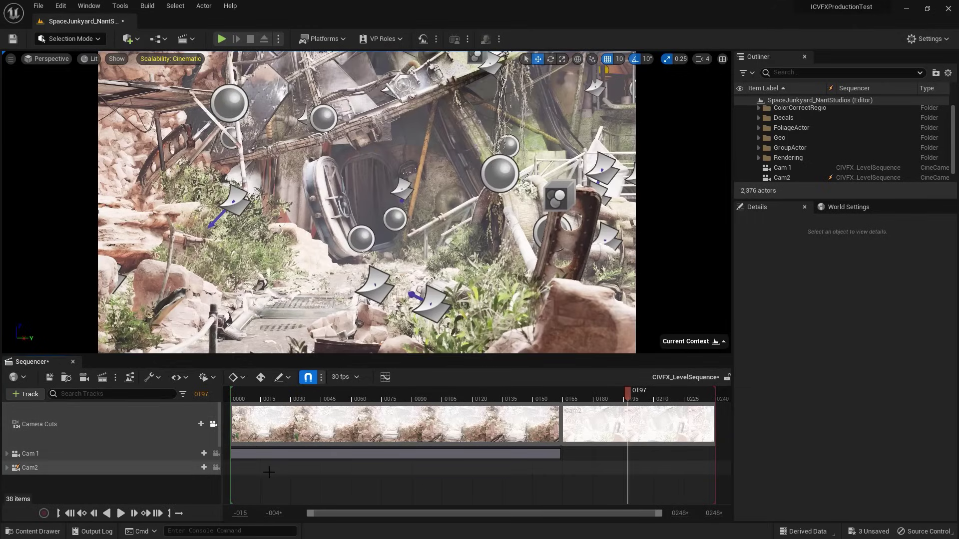
pyautogui.click(297, 415)
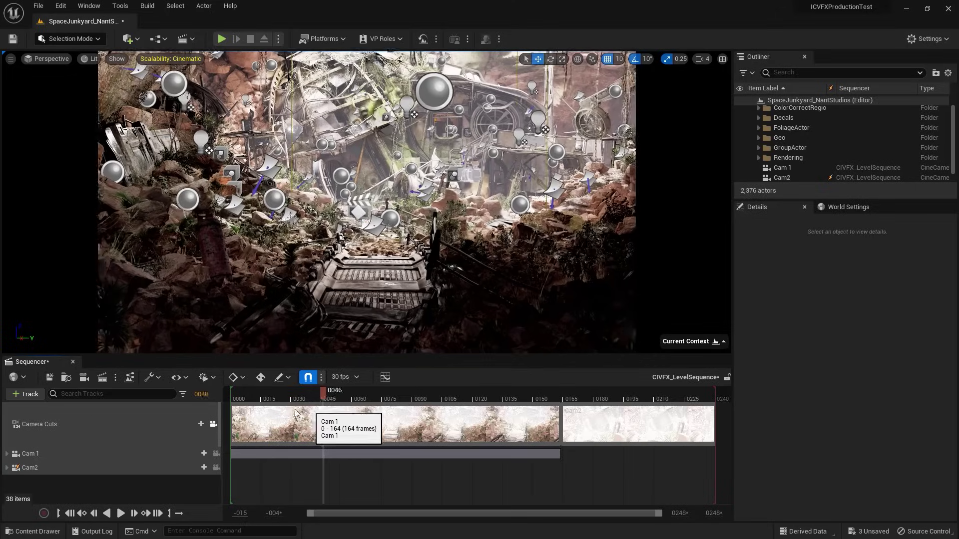
pyautogui.click(234, 416)
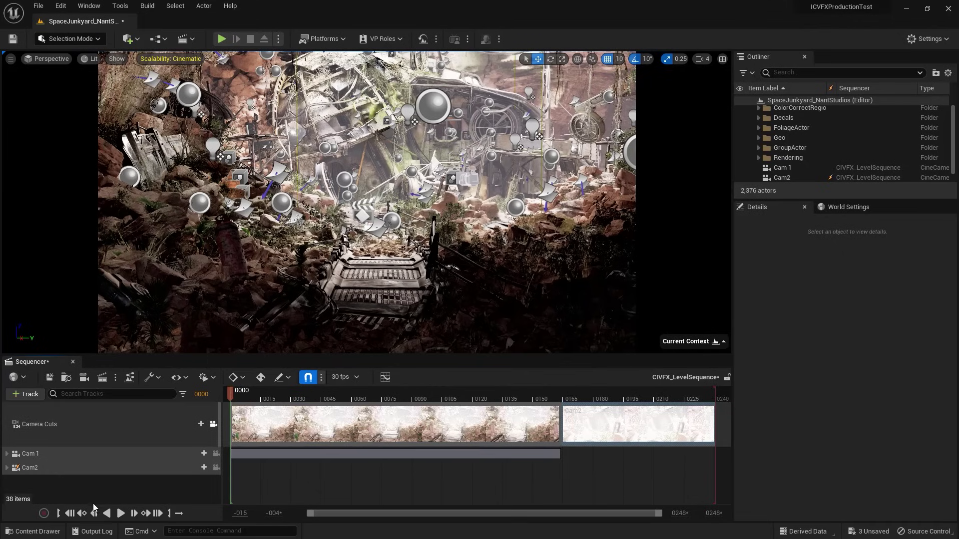
# - Expand Cam2's transform tracks and add a Location key at frame 165, where its cut begins
pyautogui.click(95, 468)
pyautogui.click(7, 468)
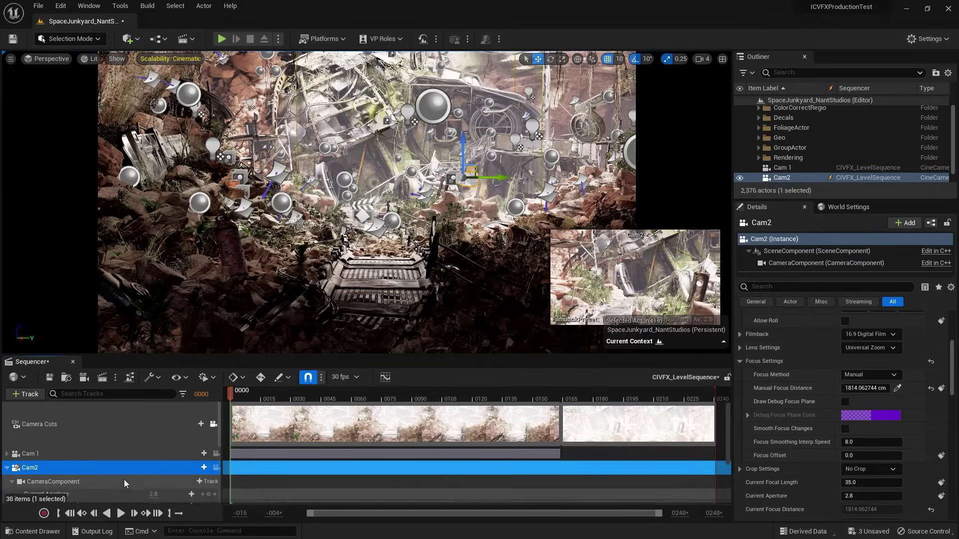
pyautogui.scroll(-5, 124, 479)
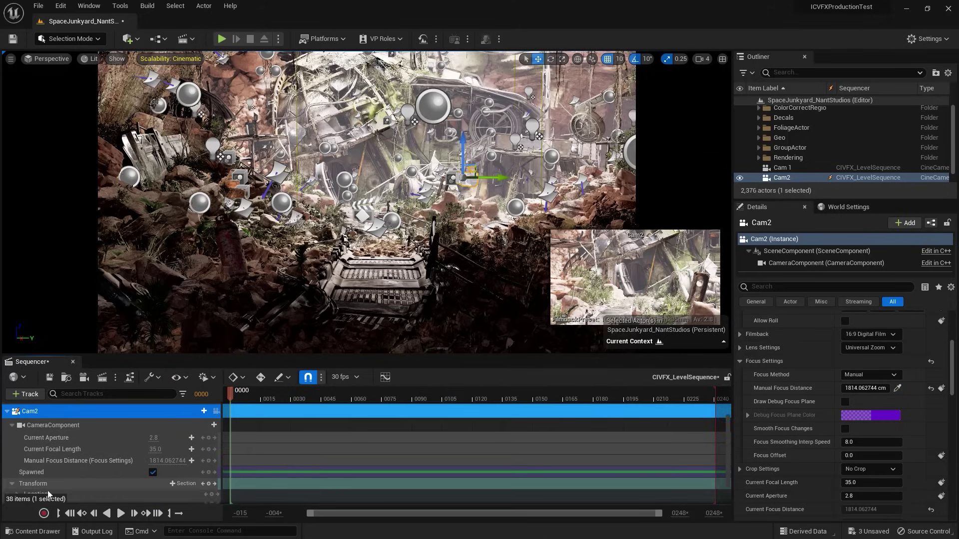
pyautogui.scroll(-3, 156, 481)
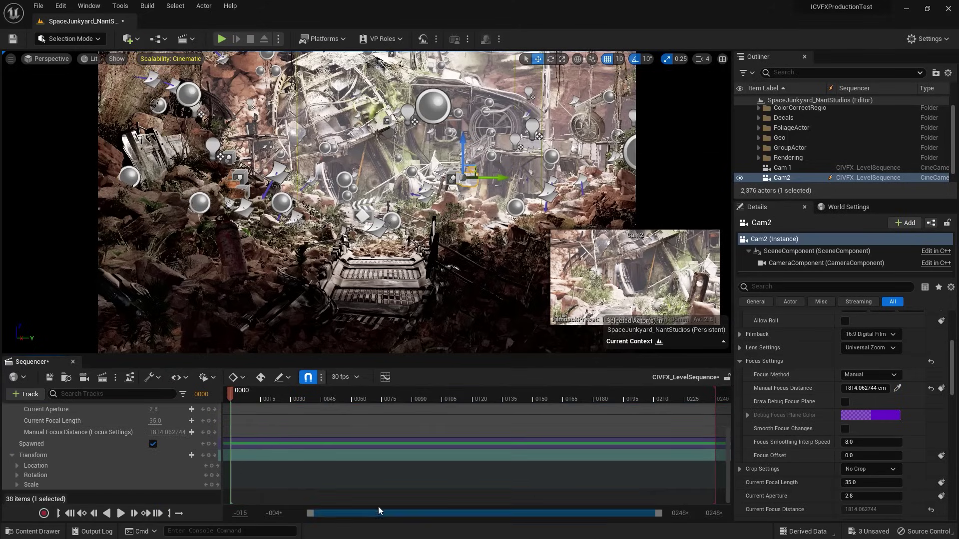
pyautogui.scroll(8, 474, 459)
pyautogui.click(566, 391)
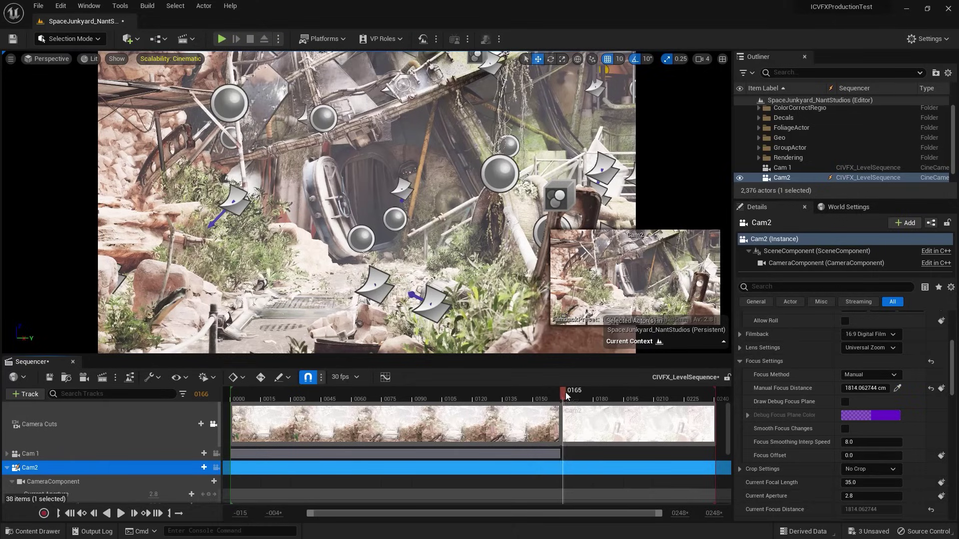
pyautogui.scroll(-5, 139, 471)
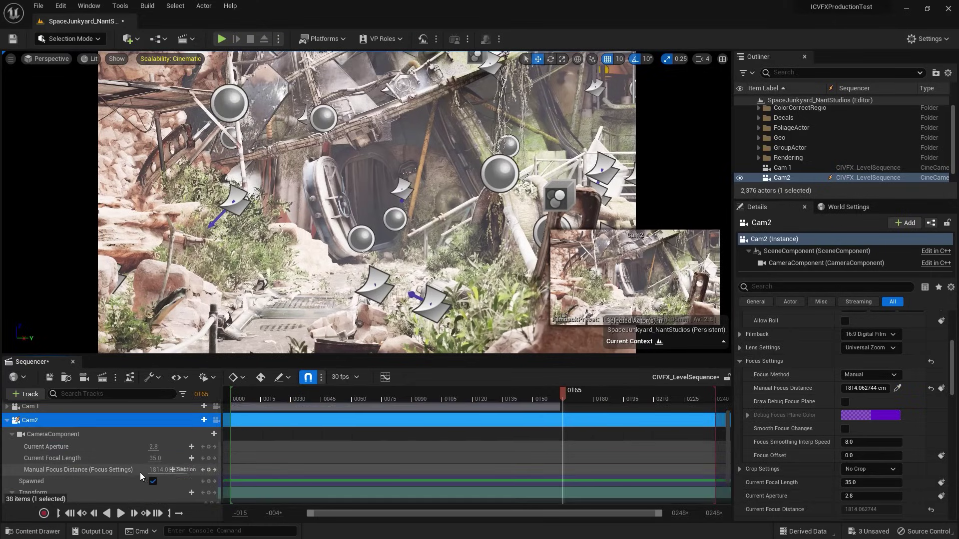
pyautogui.scroll(-3, 140, 472)
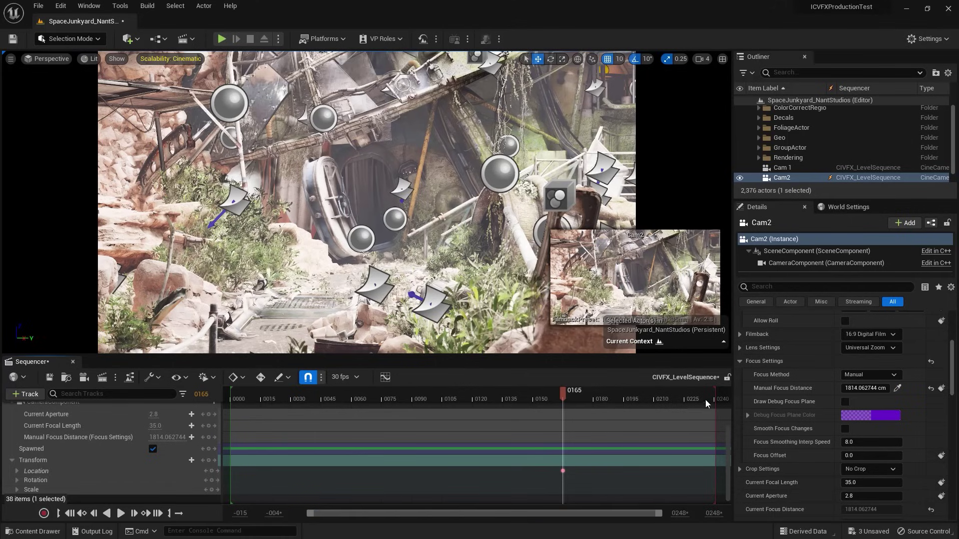
# - At frame 240, pilot Cam2 slightly forward into the scene and add a Location key there
pyautogui.moveTo(703, 398); pyautogui.dragTo(716, 398)
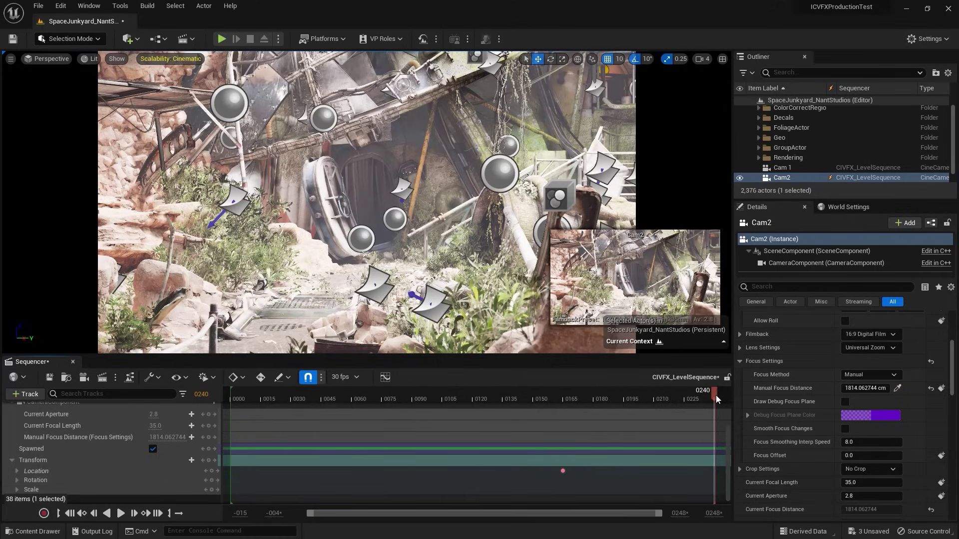
pyautogui.scroll(5, 110, 449)
pyautogui.click(217, 436)
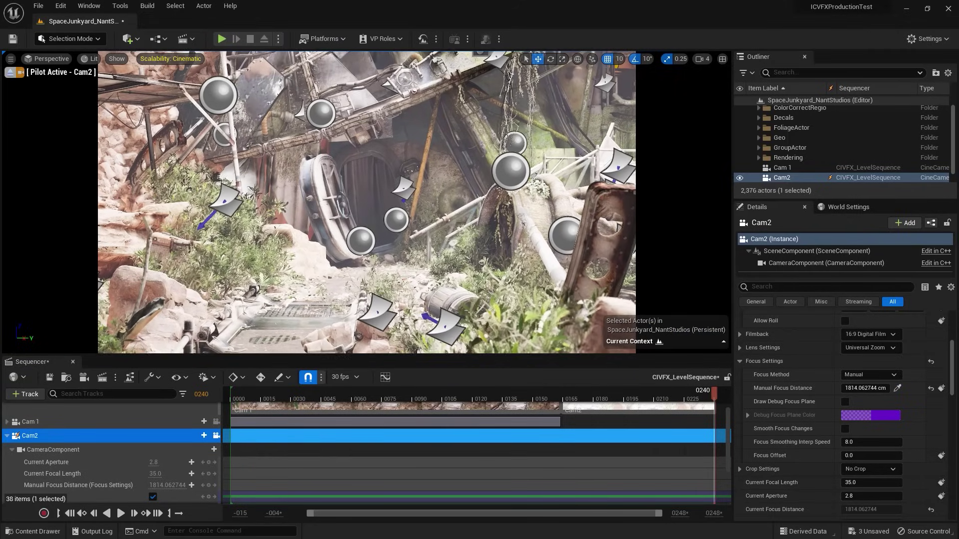
pyautogui.scroll(-3, 623, 461)
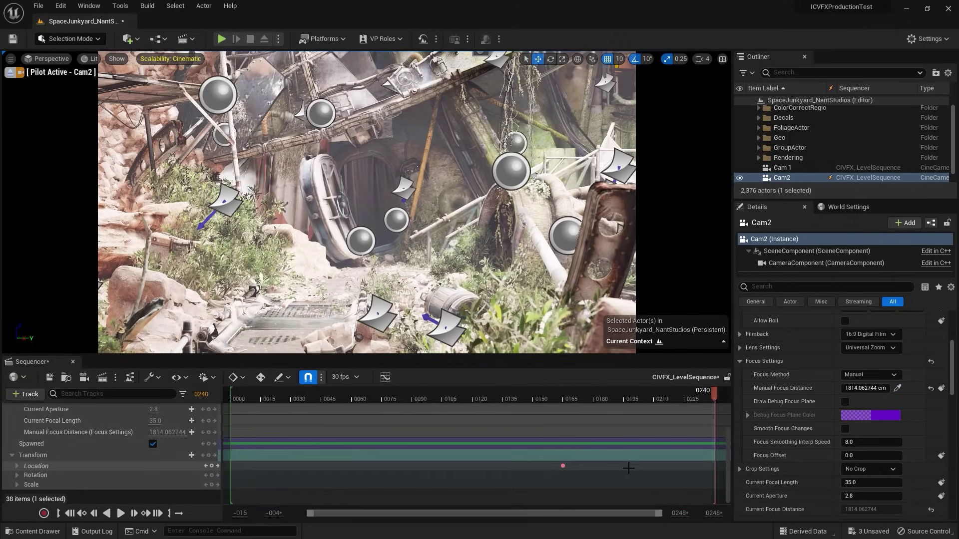
pyautogui.click(212, 466)
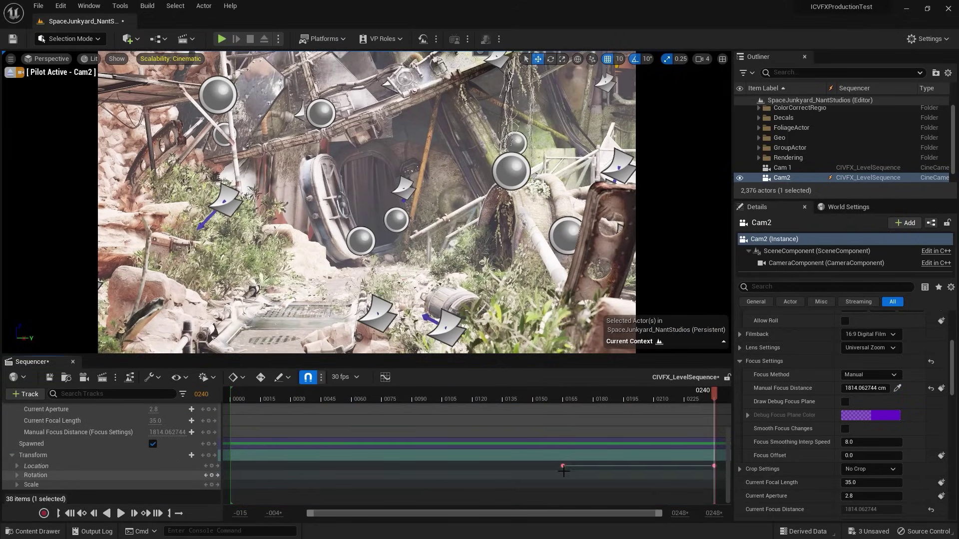
# - Select both of Cam2's Location keys and set their interpolation to Linear
pyautogui.moveTo(538, 455); pyautogui.dragTo(708, 467)
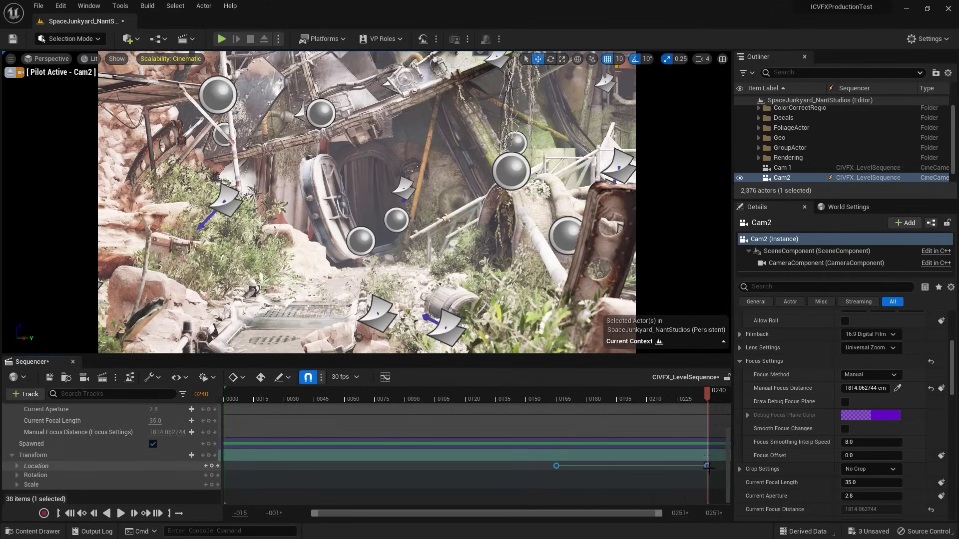
pyautogui.rightClick(710, 467)
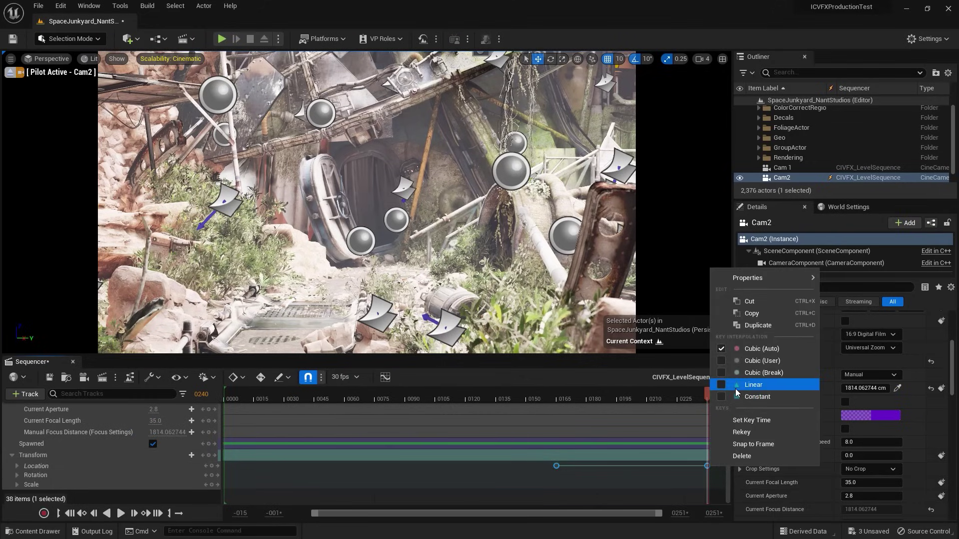
pyautogui.click(735, 393)
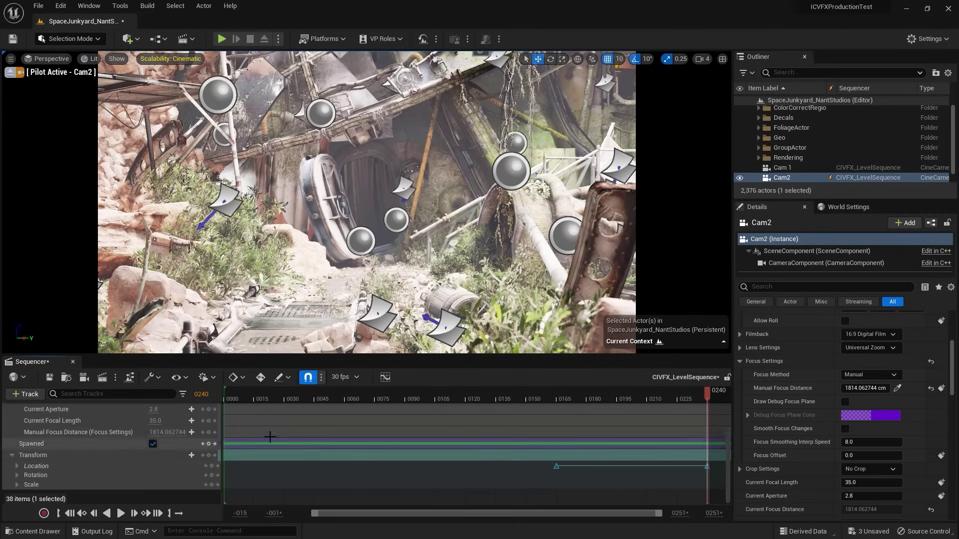
# - View through the Camera Cuts track and play the whole sequence from its beginning to frame 240
pyautogui.scroll(4, 314, 452)
pyautogui.click(70, 513)
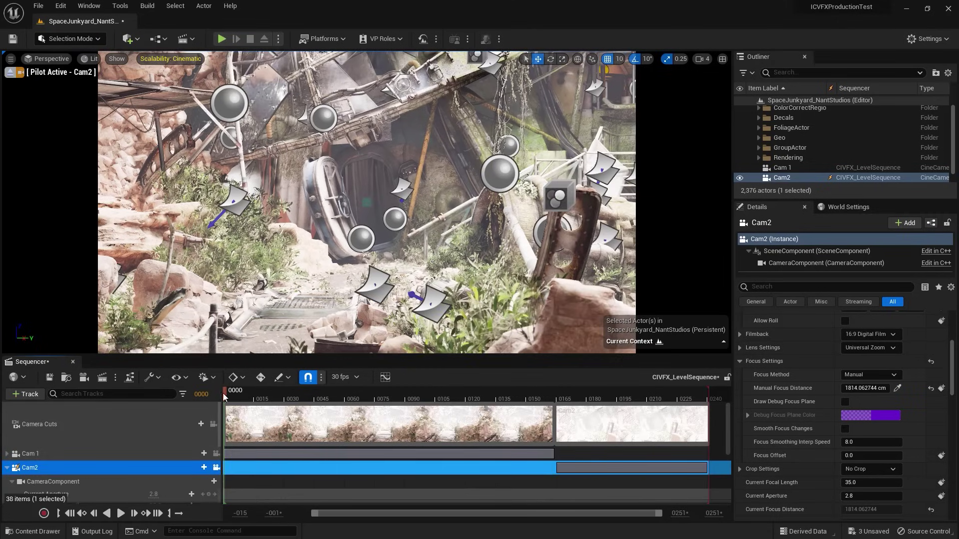
pyautogui.click(212, 424)
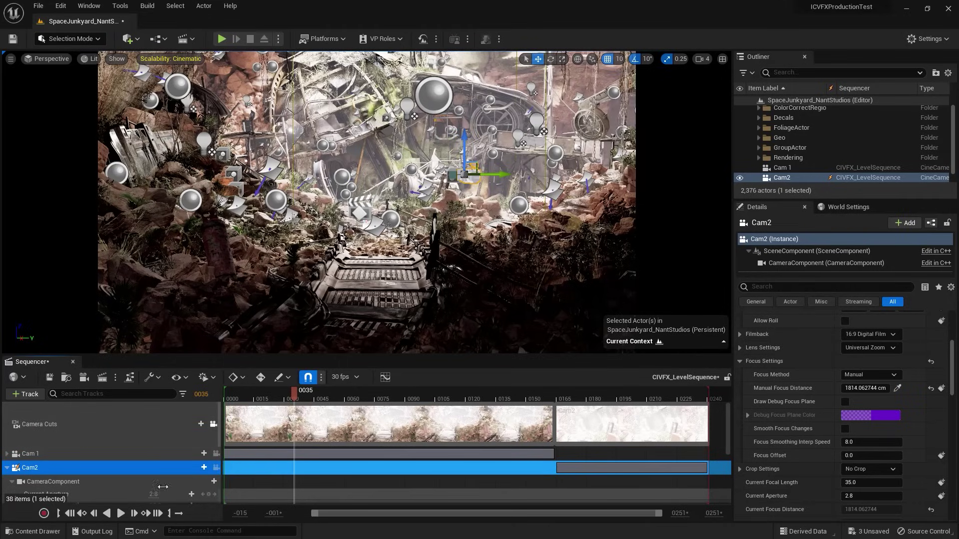
pyautogui.click(218, 395)
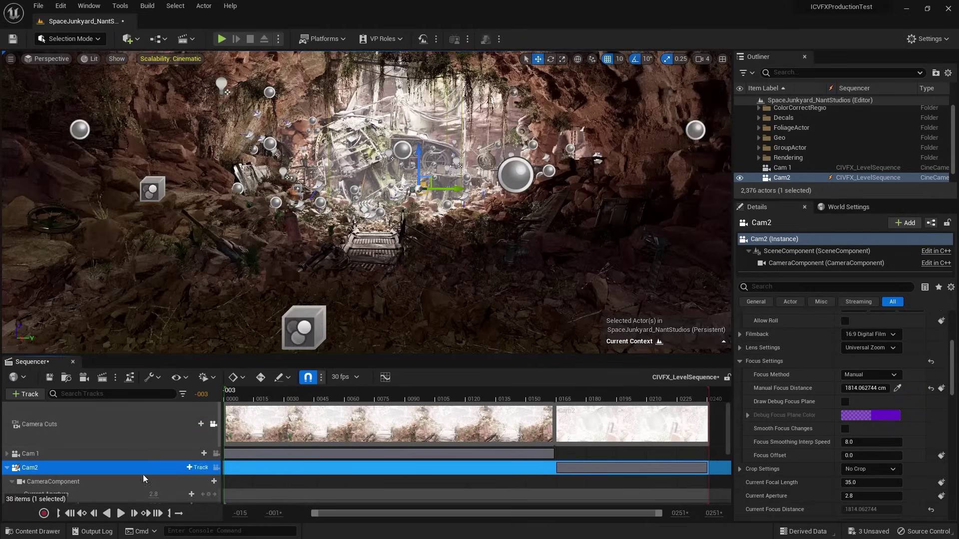
pyautogui.click(120, 514)
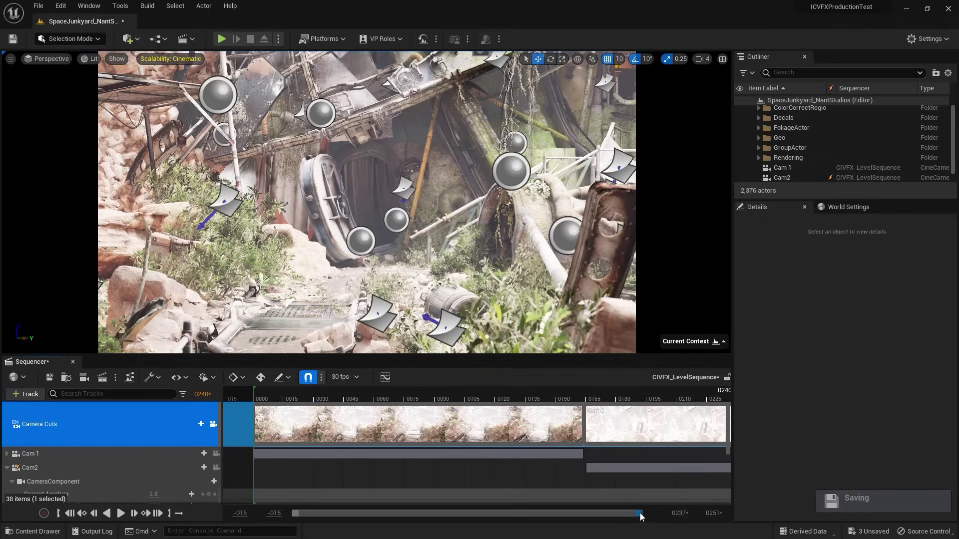
pyautogui.moveTo(640, 513); pyautogui.dragTo(663, 515)
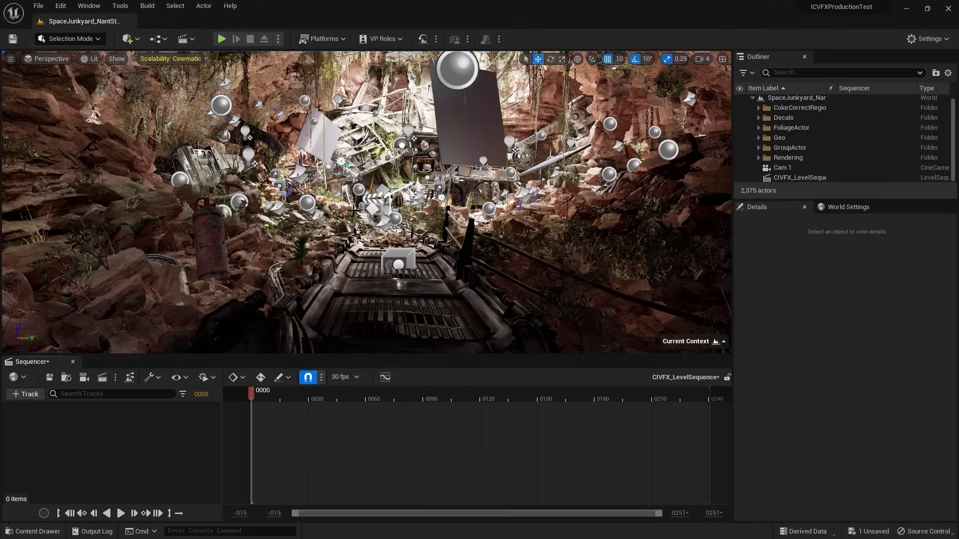
pyautogui.click(33, 531)
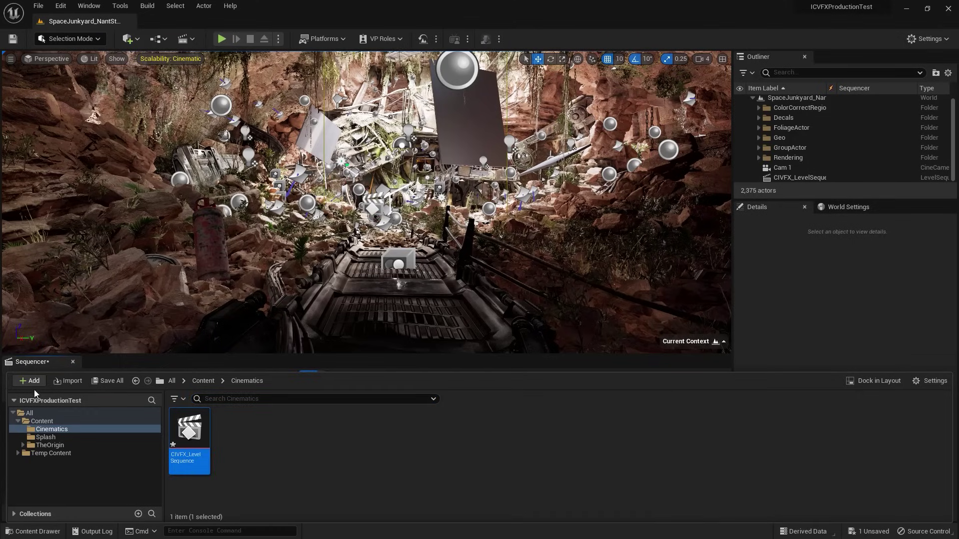
pyautogui.click(35, 530)
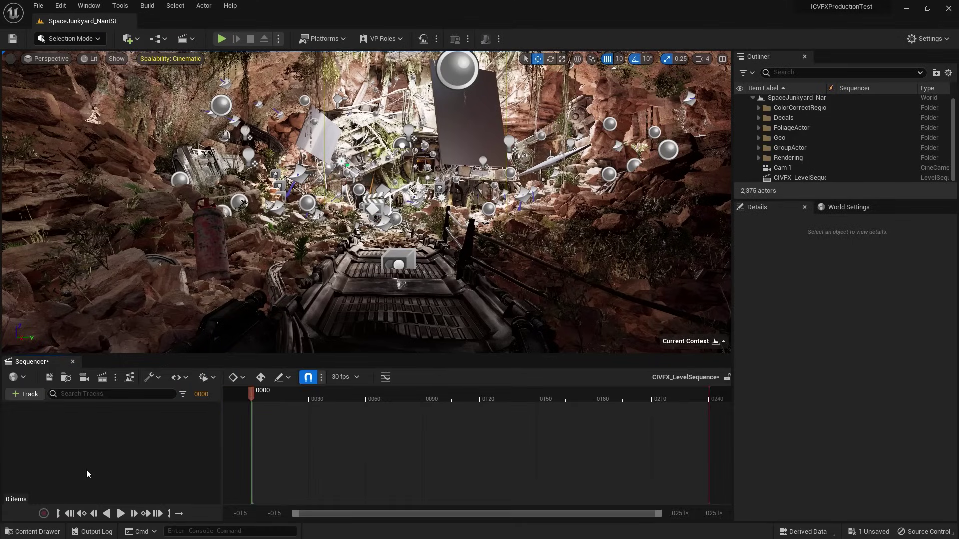
# - Create a new cine camera in CIVFX_LevelSequence and add a Transform key for it at frame 0
pyautogui.click(85, 378)
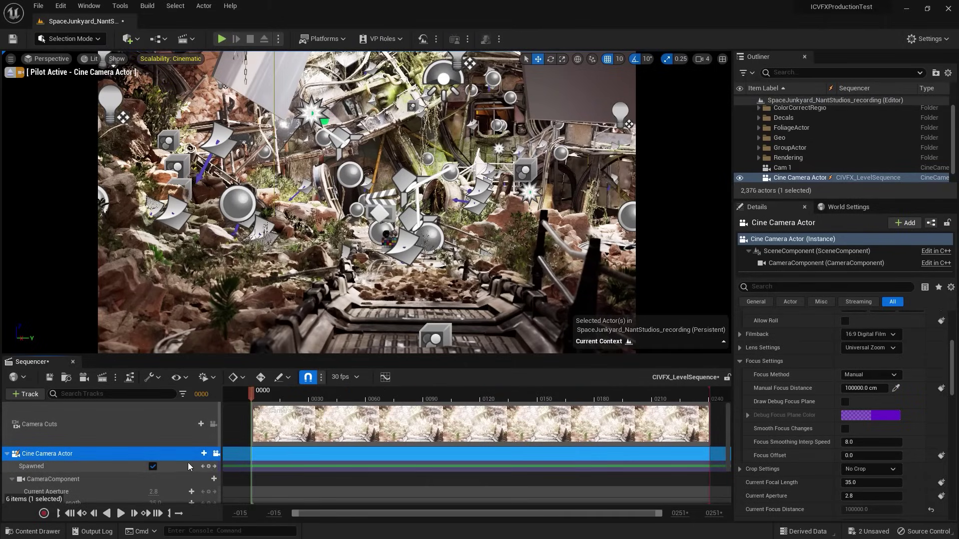
pyautogui.scroll(-1, 189, 463)
pyautogui.scroll(-2, 189, 463)
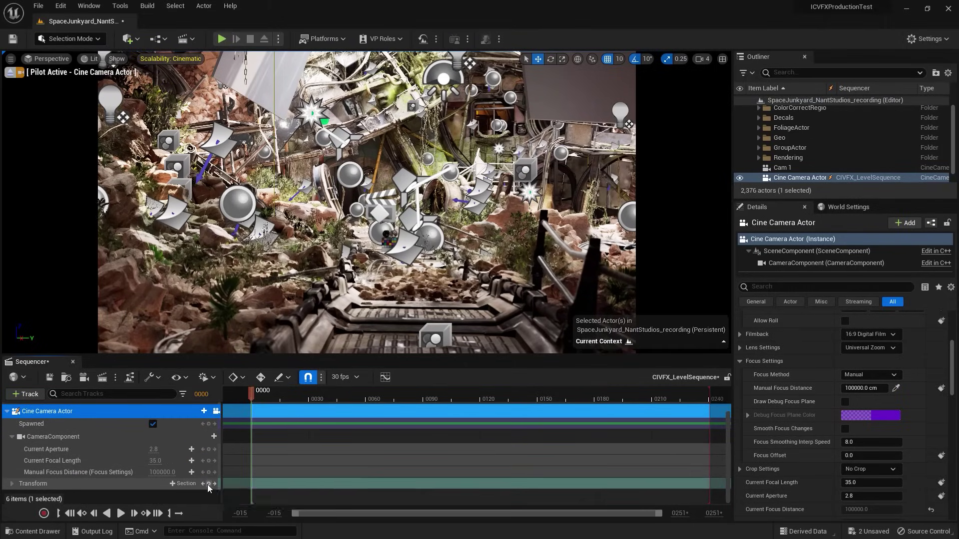
pyautogui.click(208, 484)
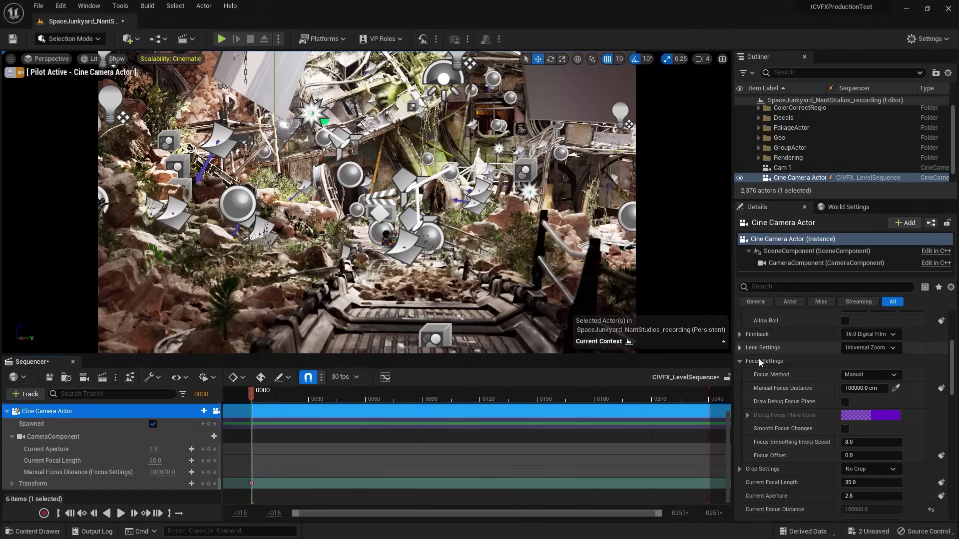
# - Set the new camera's Manual Focus Distance to about 334 cm by sampling the scene at the far end of the metal walkway
pyautogui.moveTo(867, 388)
pyautogui.mouseDown()
pyautogui.moveTo(844, 388)
pyautogui.moveTo(853, 386)
pyautogui.mouseUp()
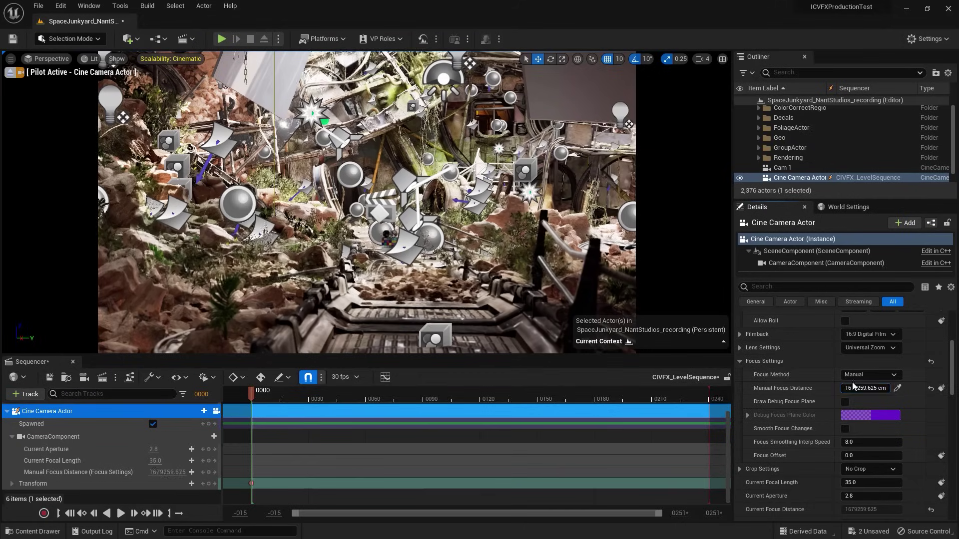
pyautogui.click(898, 388)
pyautogui.click(389, 280)
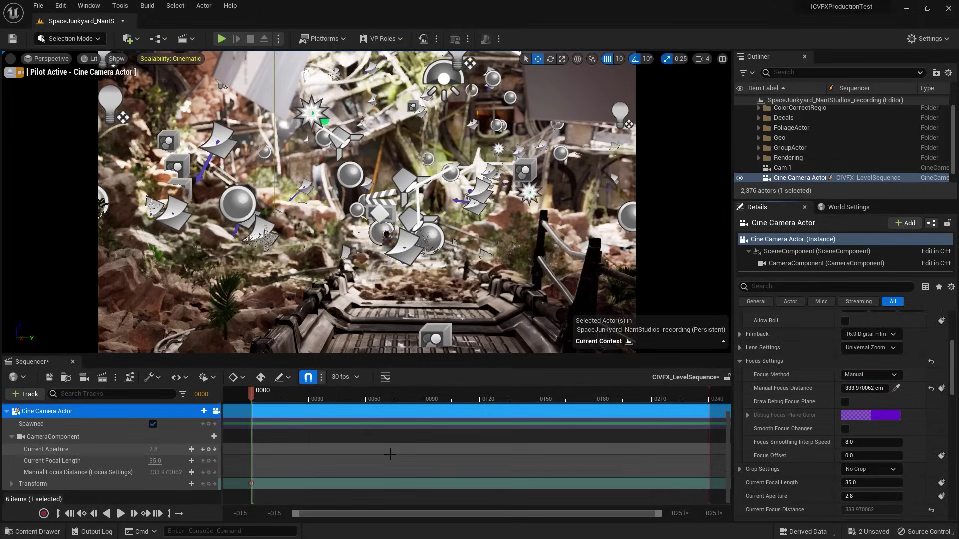
# - At frame 240, pilot the camera slightly forward along the walkway and add a Location key there
pyautogui.moveTo(253, 396); pyautogui.dragTo(710, 401)
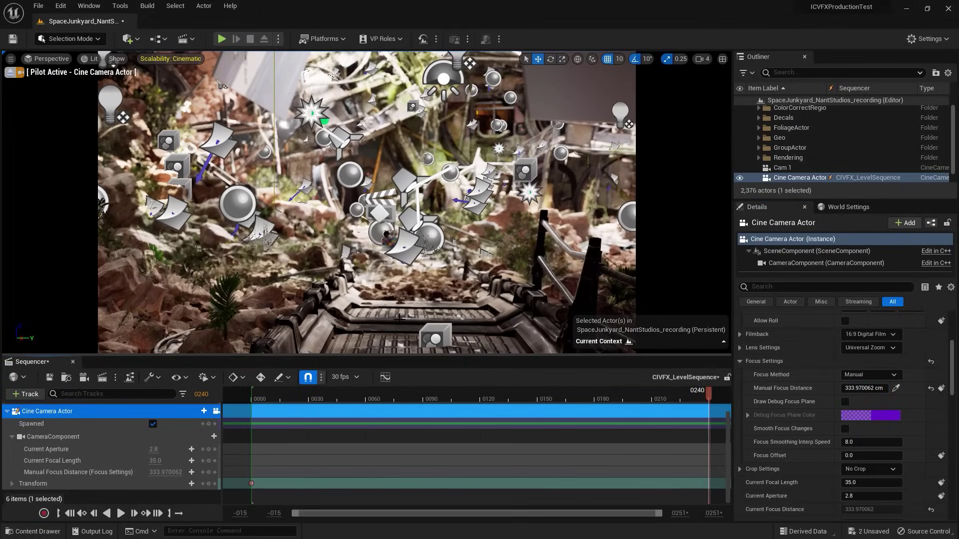
pyautogui.moveTo(422, 302); pyautogui.dragTo(424, 288)
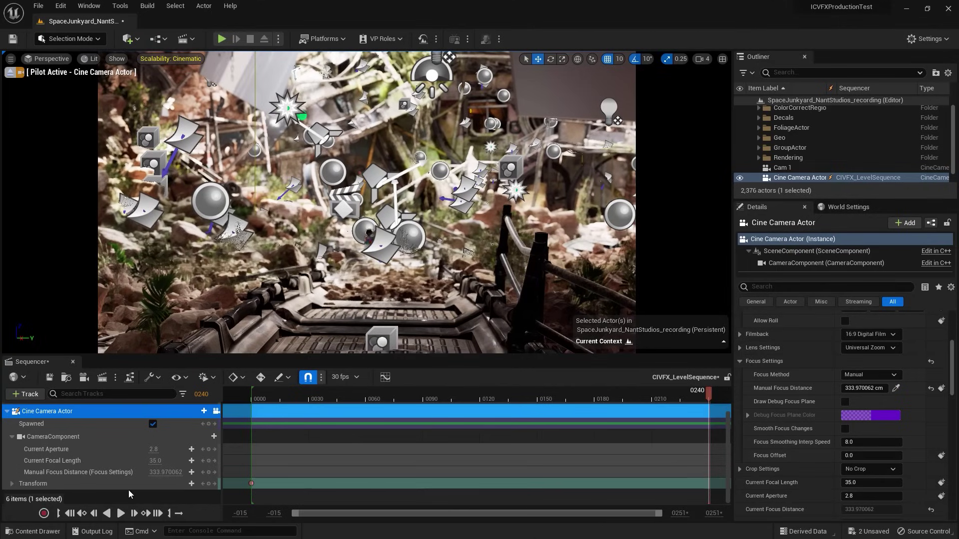
pyautogui.click(12, 484)
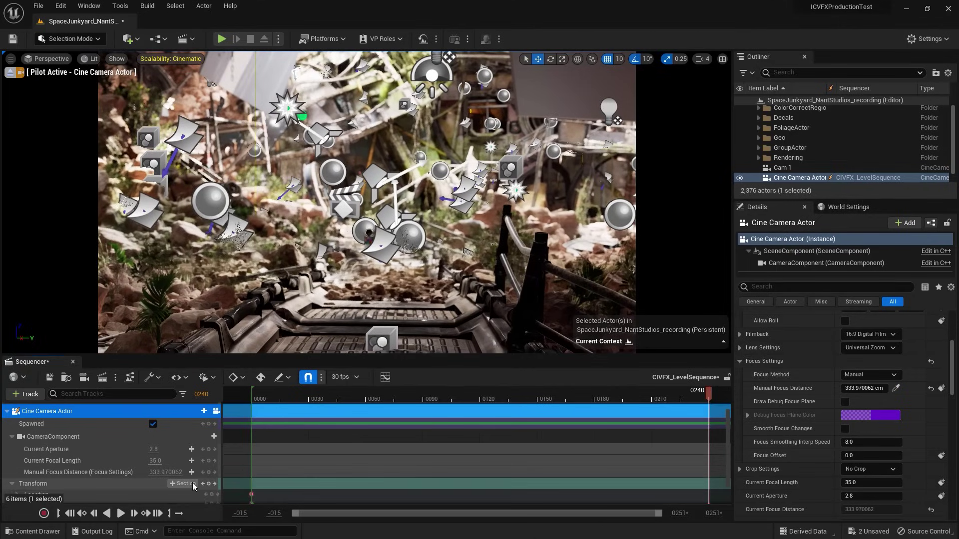
pyautogui.scroll(-1, 195, 487)
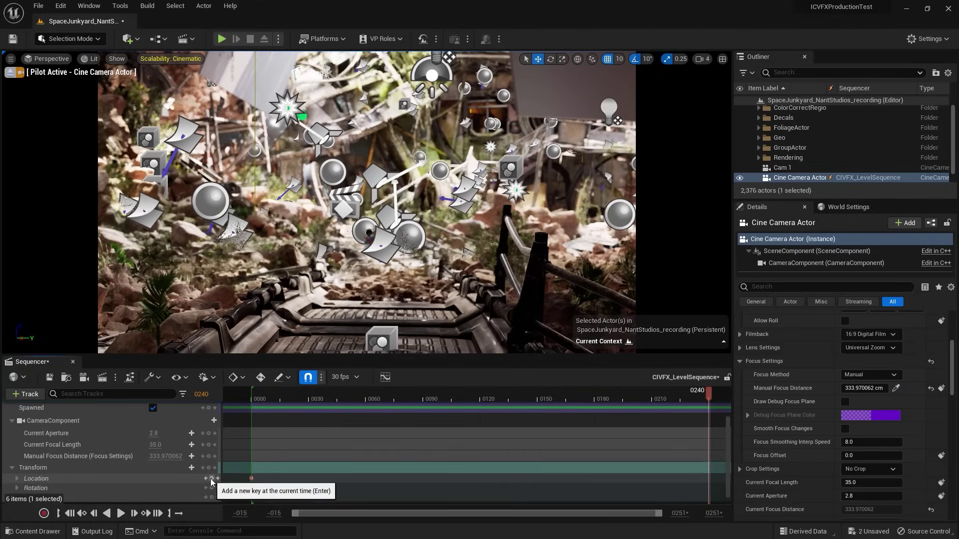
pyautogui.click(211, 478)
# - Delete the camera's Rotation and Scale keys at frame 0
pyautogui.scroll(-1, 211, 480)
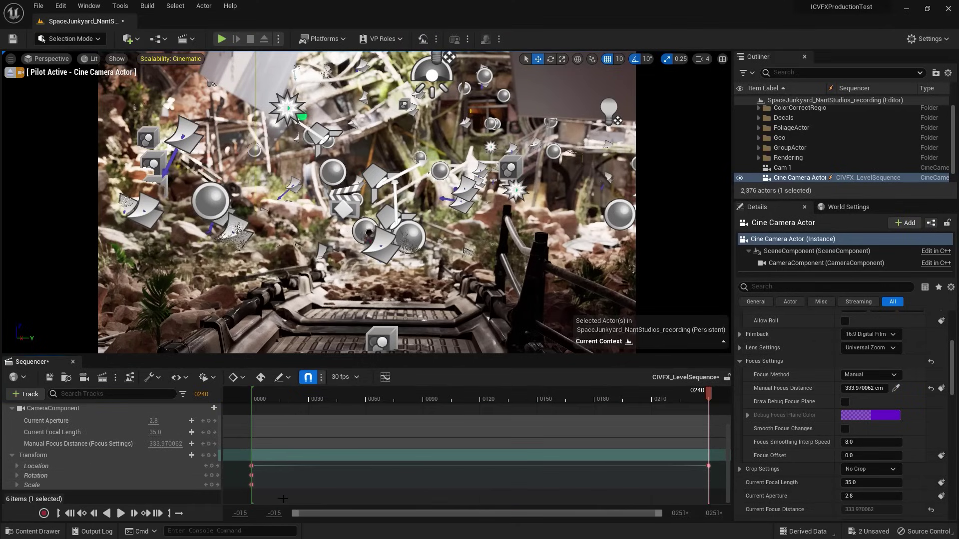
pyautogui.moveTo(280, 497); pyautogui.dragTo(243, 478)
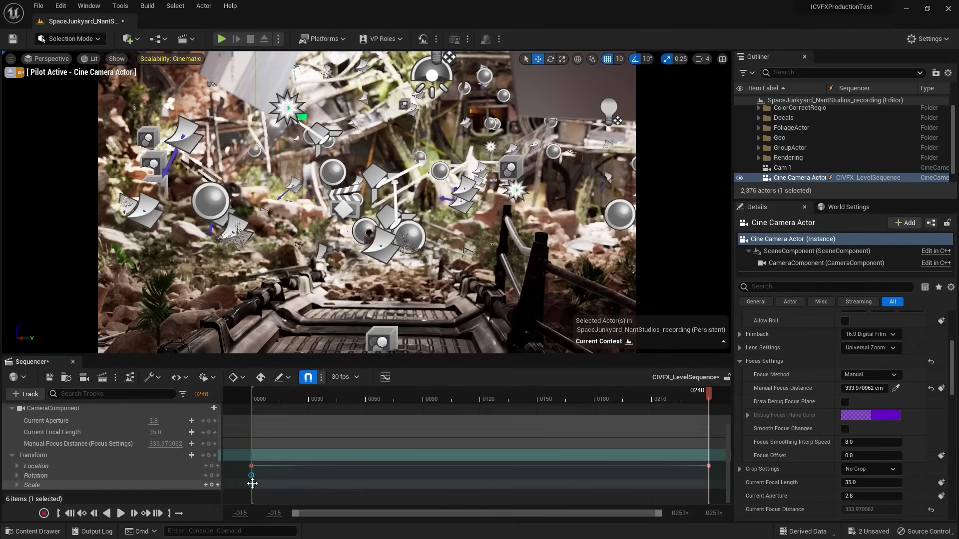
pyautogui.press('Delete')
# - Set both of the camera's Location keys to Linear interpolation and play the sequence from frame 0 to the end
pyautogui.moveTo(241, 456); pyautogui.dragTo(715, 468)
pyautogui.rightClick(715, 467)
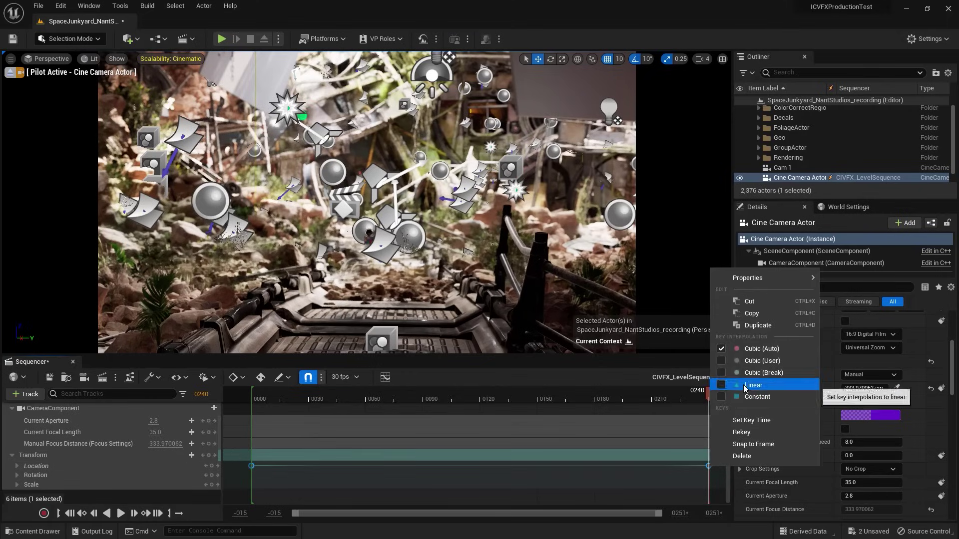
pyautogui.click(742, 394)
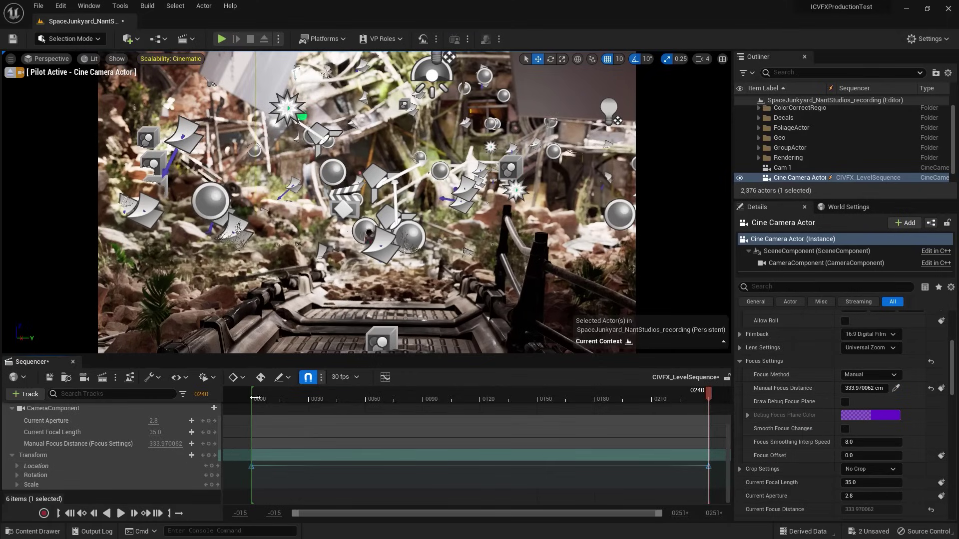
pyautogui.click(254, 398)
pyautogui.click(121, 513)
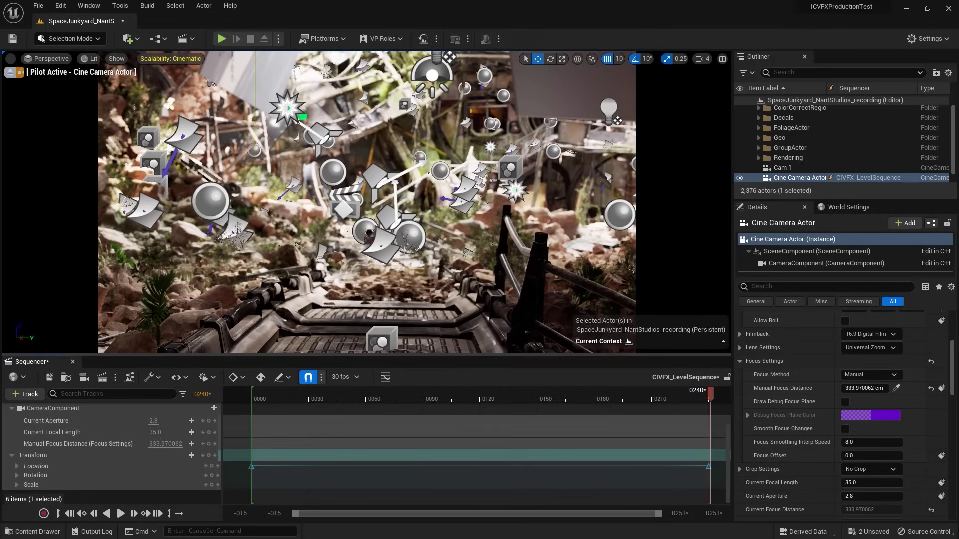
# - Rename the CIVFX_LevelSequence asset in the Cinematics folder to shot1
pyautogui.click(33, 532)
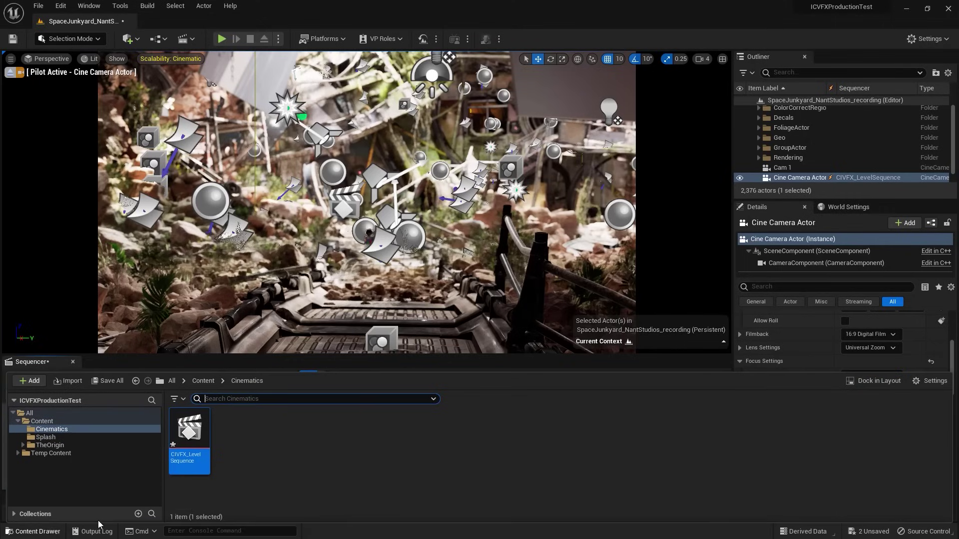
pyautogui.rightClick(184, 431)
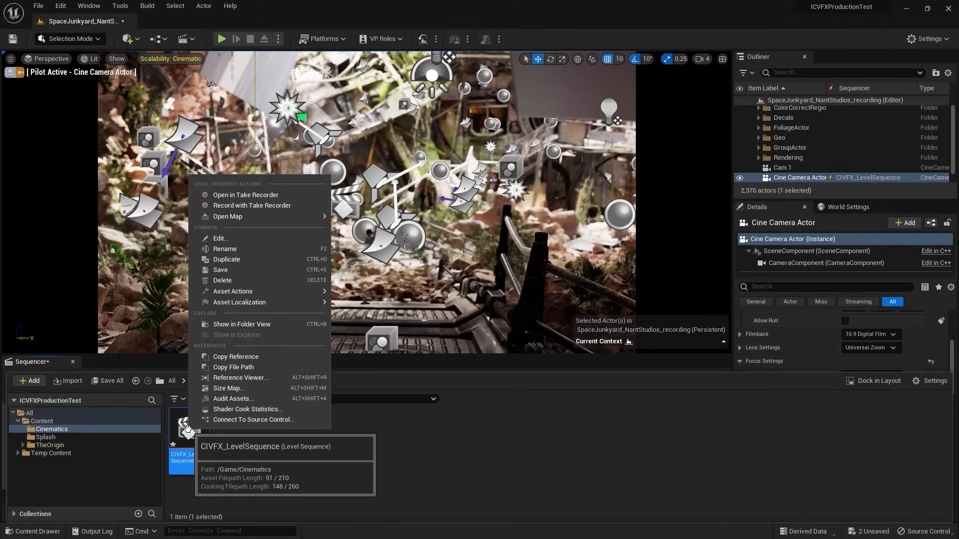
pyautogui.click(252, 249)
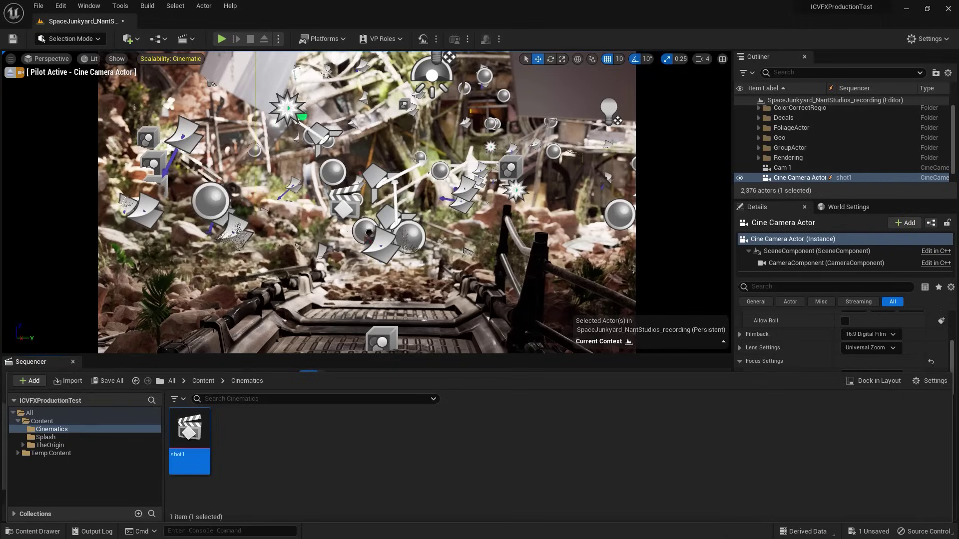
# - Create a second Level Sequence asset named shot2 in the Cinematics folder
pyautogui.rightClick(244, 453)
pyautogui.moveTo(306, 322)
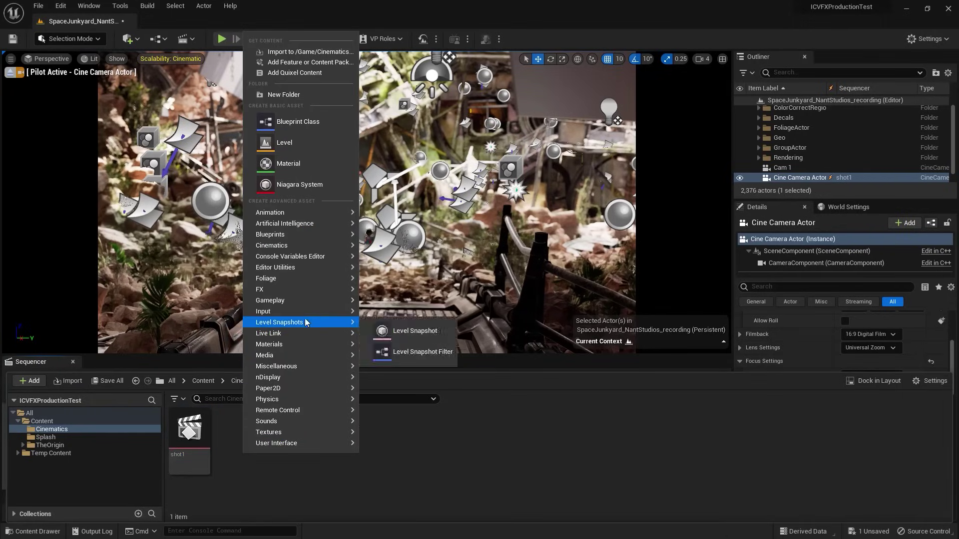
pyautogui.moveTo(289, 245)
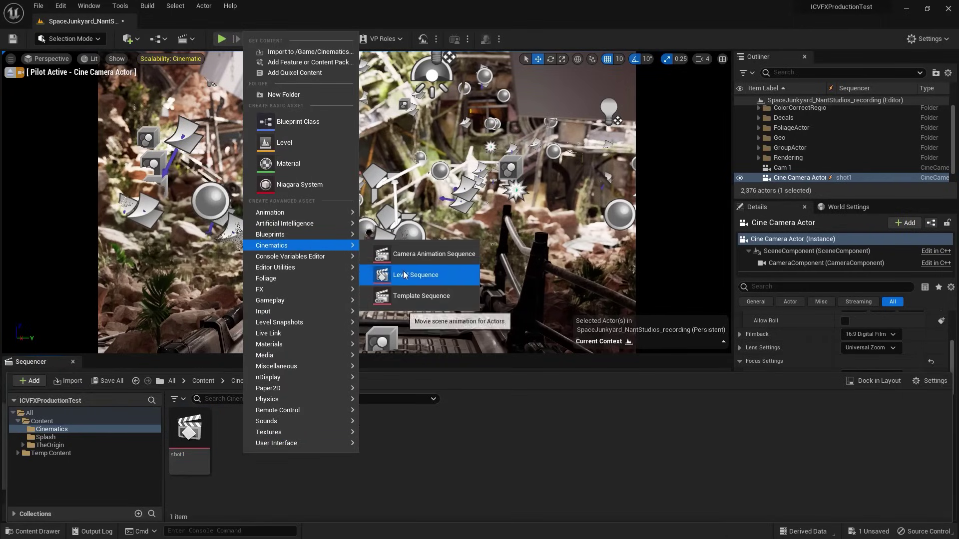
pyautogui.moveTo(280, 421)
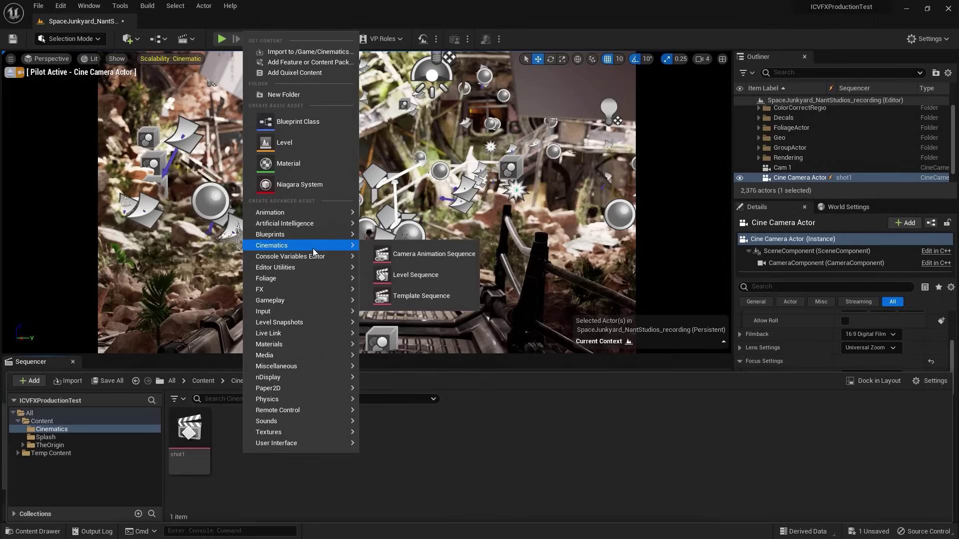
pyautogui.click(402, 279)
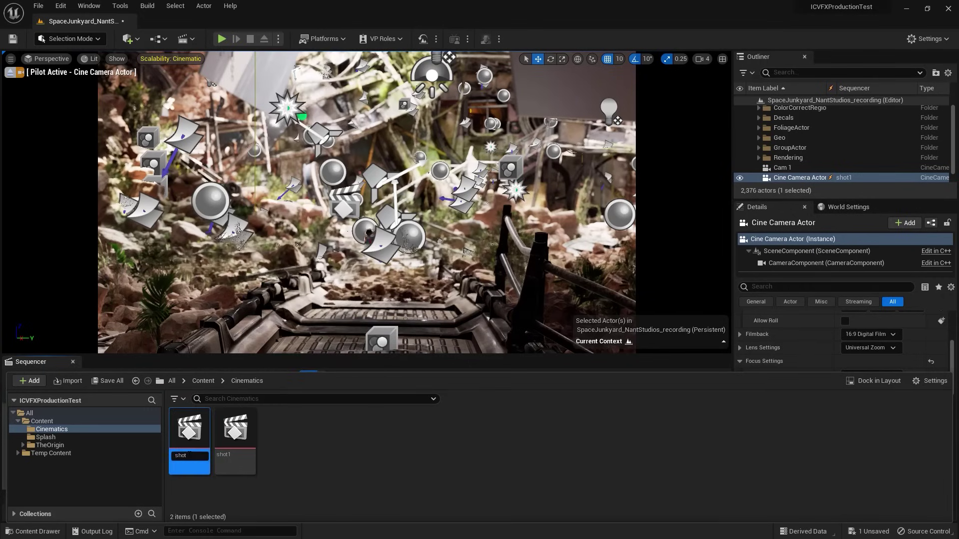
pyautogui.press('Return')
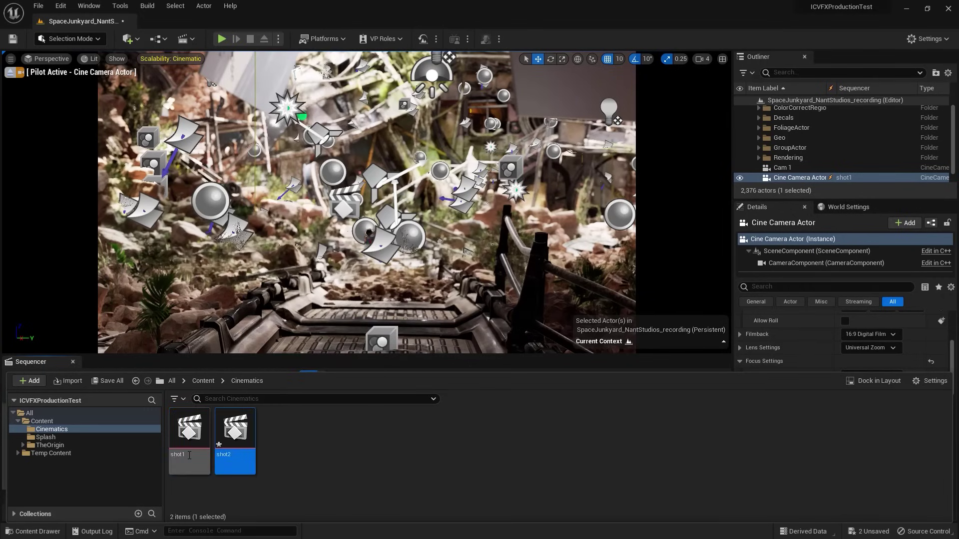
# - Open shot2, create a cine camera in it, and pilot the camera to frame the round hatch in the overgrown wreckage
pyautogui.doubleClick(237, 434)
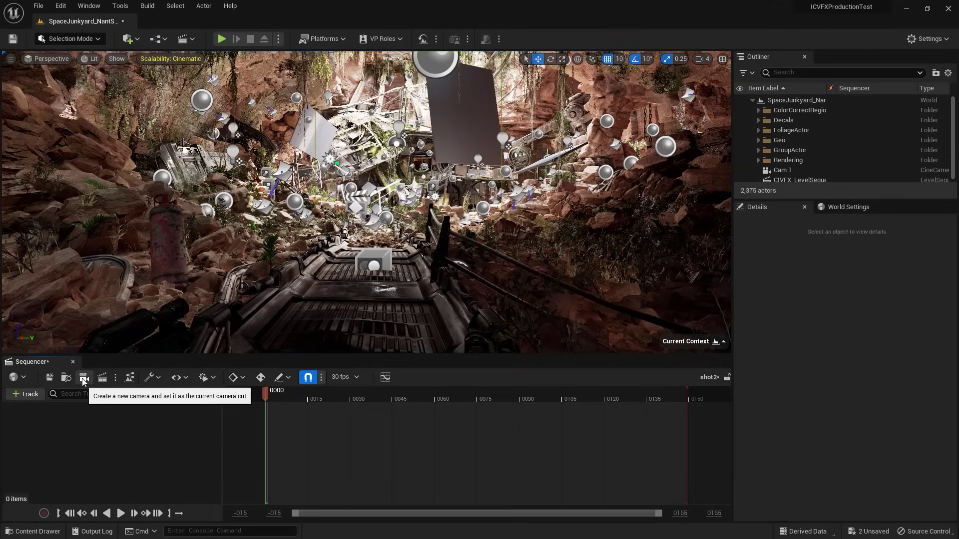
pyautogui.click(83, 377)
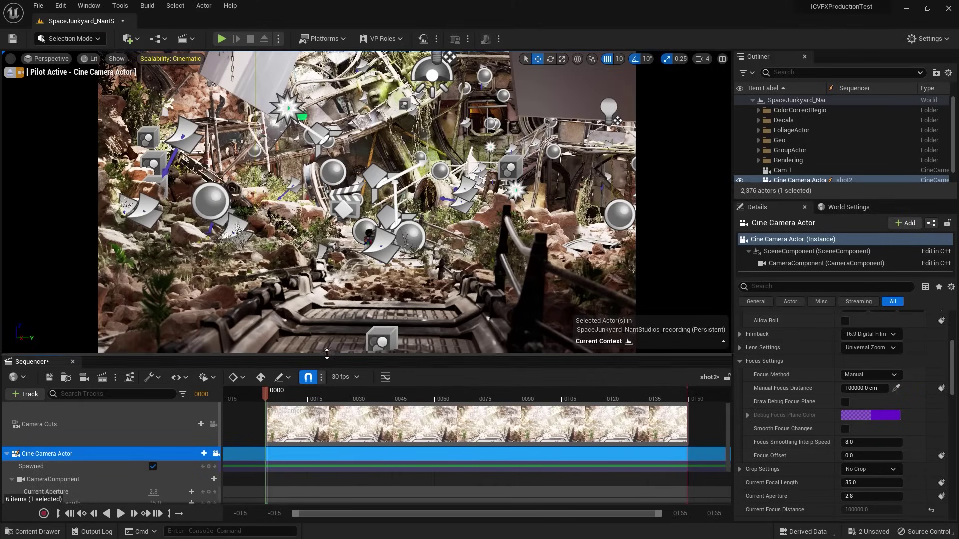
pyautogui.moveTo(367, 203); pyautogui.dragTo(428, 260, button='right')
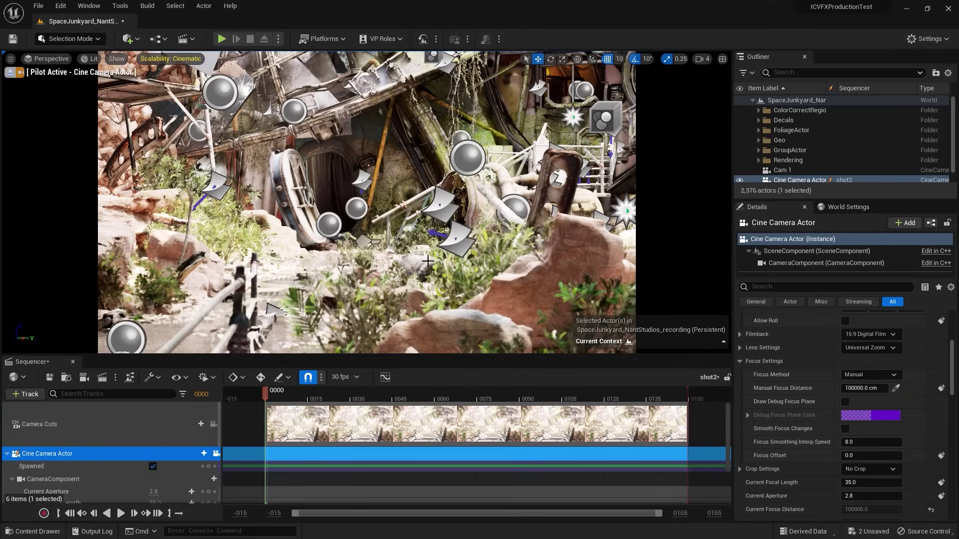
pyautogui.moveTo(545, 210); pyautogui.dragTo(545, 210, button='right')
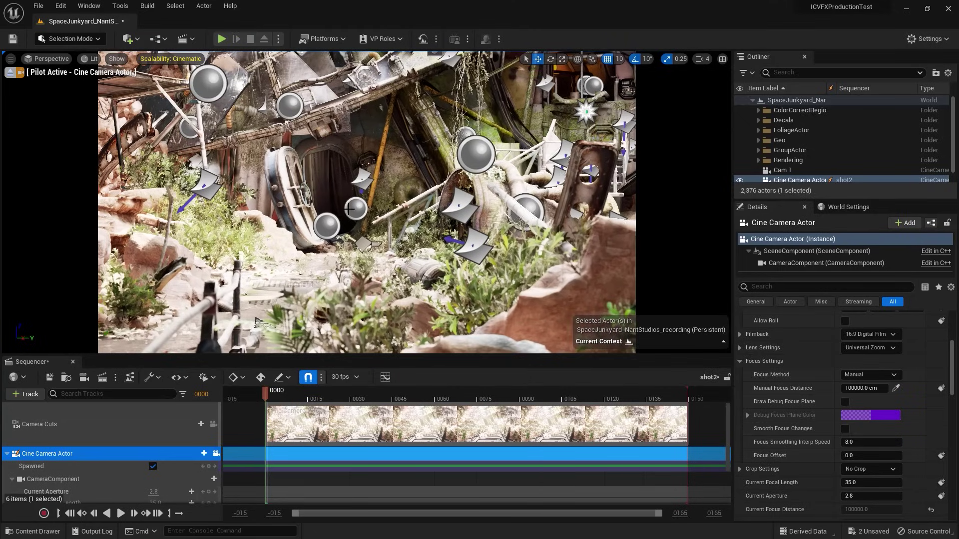
# - Try to hide the editor icons in the viewport by toggling Game View
pyautogui.click(240, 158)
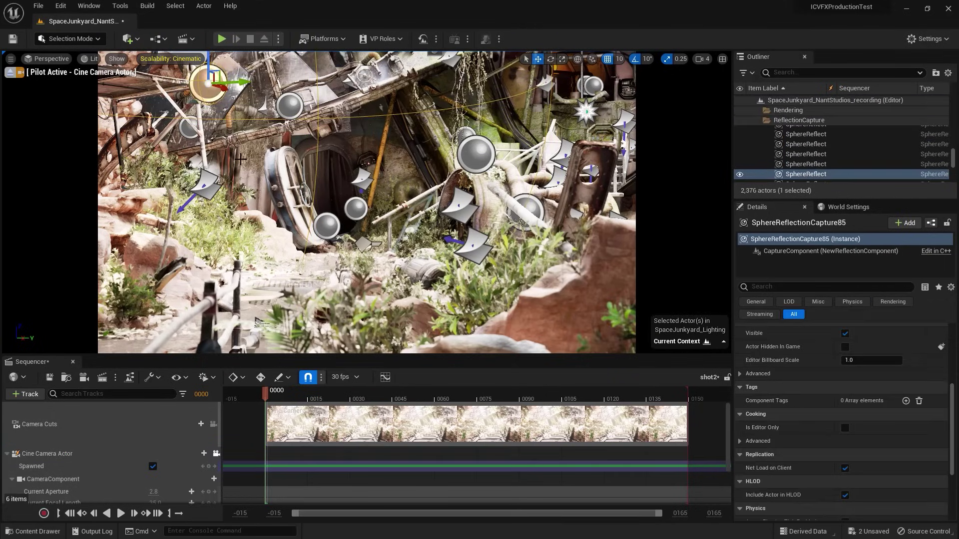
pyautogui.press('g')
pyautogui.press('g')
pyautogui.press('g')
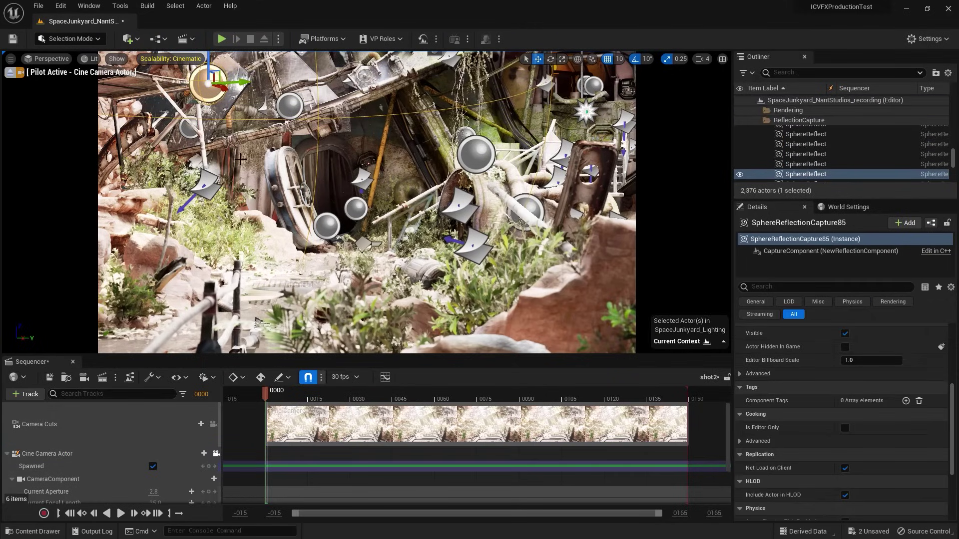
pyautogui.press('g')
pyautogui.press('g')
pyautogui.press('g')
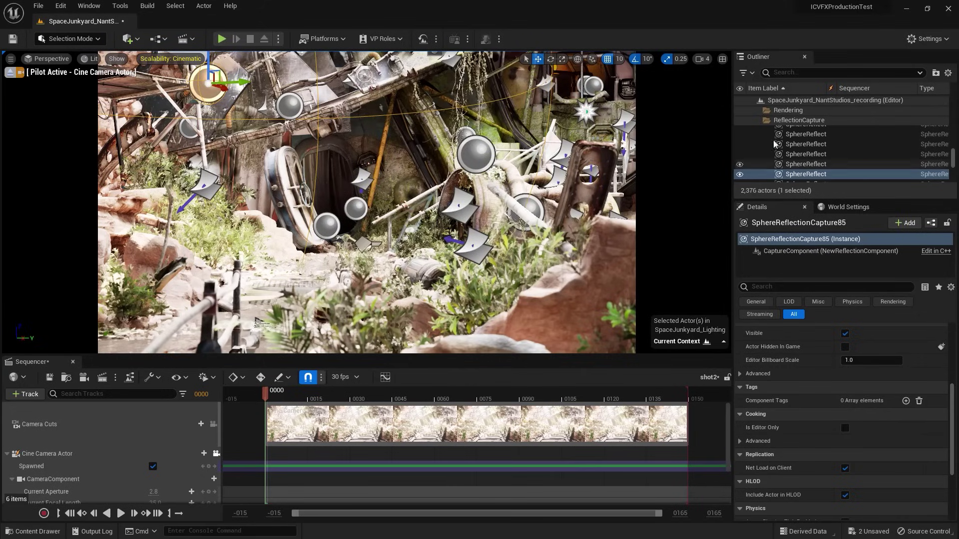
# - Collapse the ReflectionCapture and Rendering folders in the Outliner
pyautogui.click(765, 122)
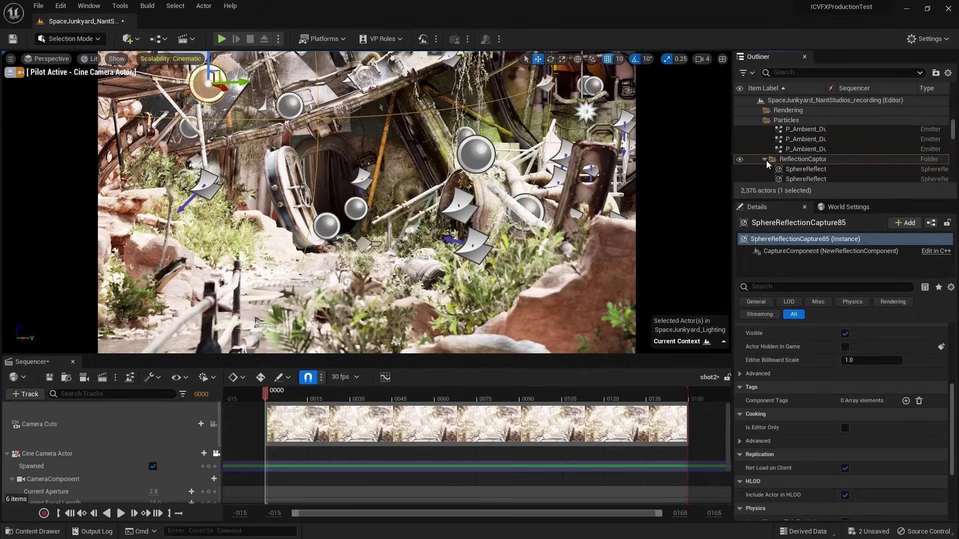
pyautogui.click(758, 110)
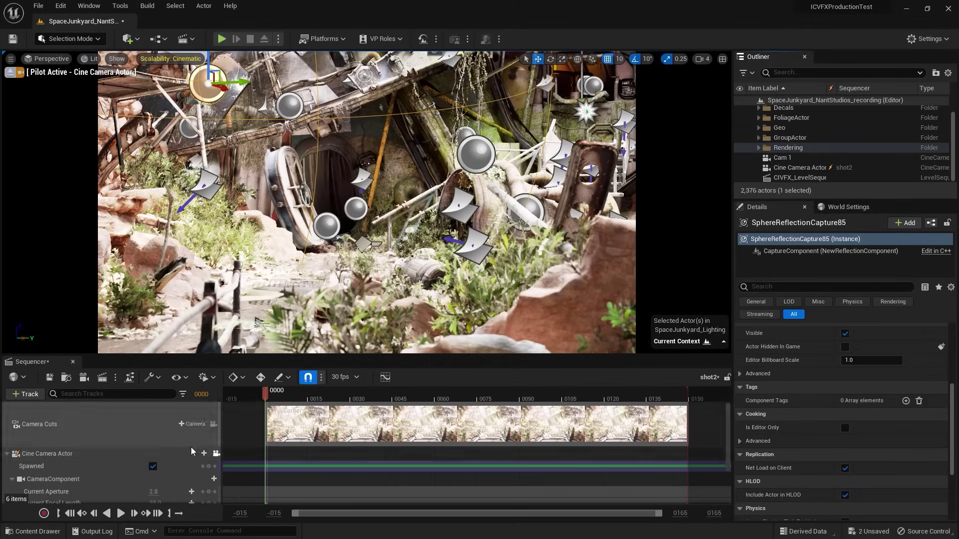
# - Expand the shot2 camera's Transform and Location tracks and add a Location key at frame 0
pyautogui.scroll(-2, 192, 455)
pyautogui.scroll(-1, 192, 455)
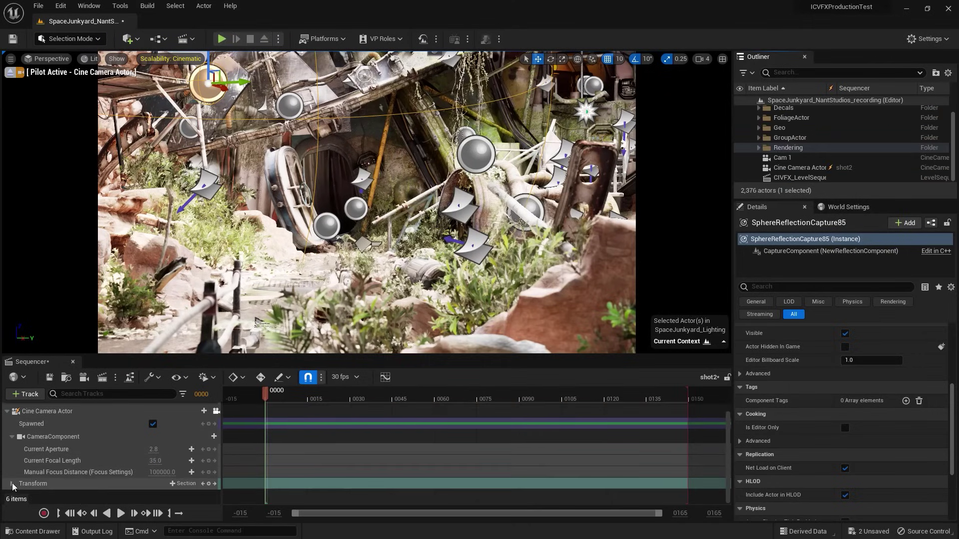
pyautogui.click(12, 485)
pyautogui.scroll(-2, 15, 482)
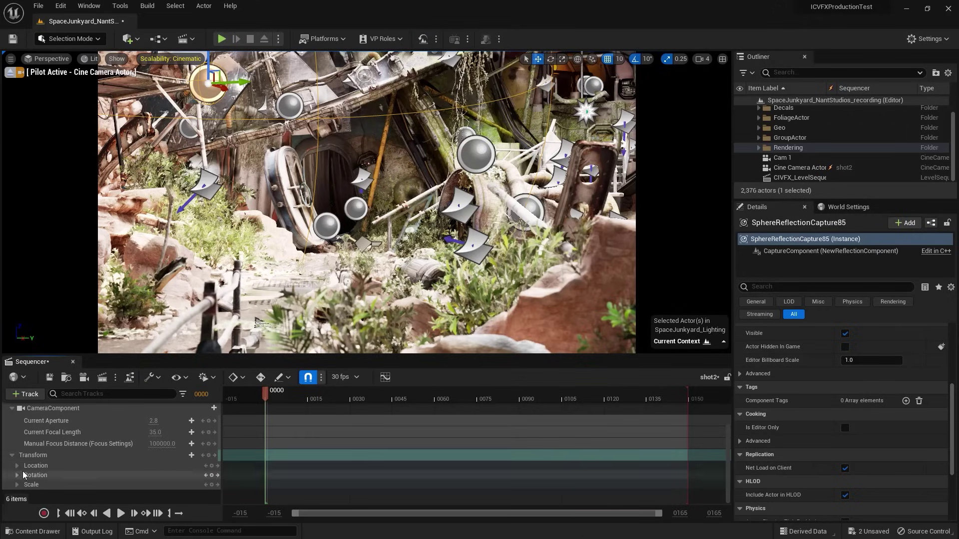
pyautogui.click(17, 465)
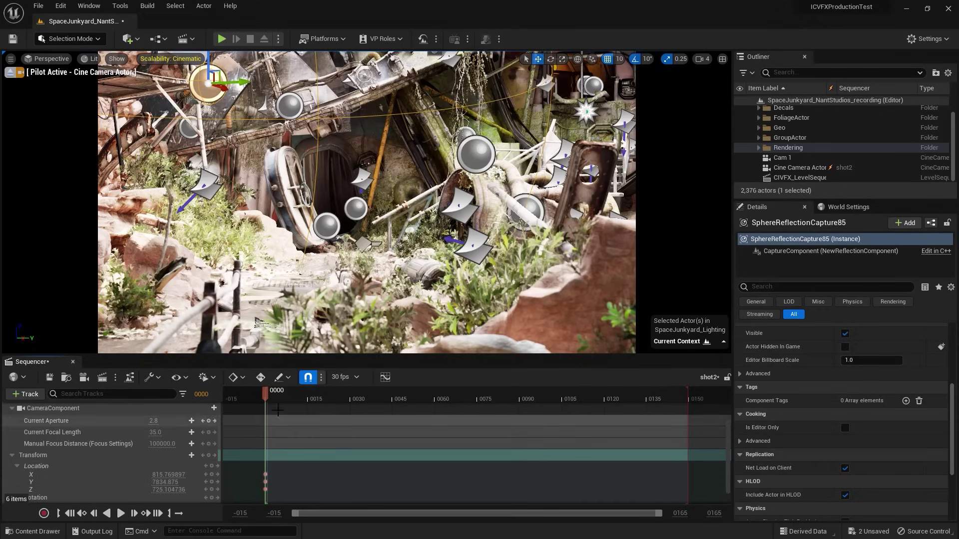
# - Push the shot2 camera slightly toward the hatch at frame 150, key its Location there, and make the Location keys linear
pyautogui.moveTo(680, 393); pyautogui.dragTo(691, 395)
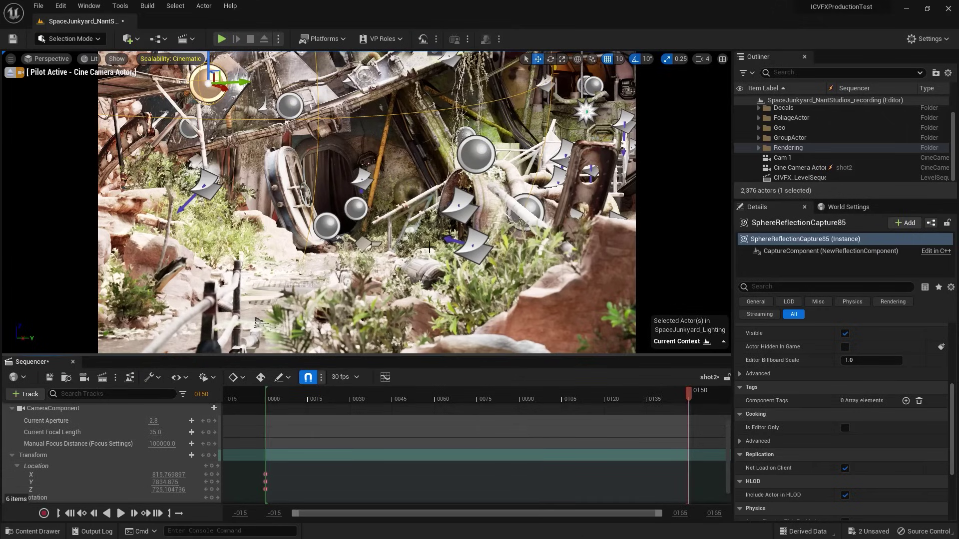
pyautogui.scroll(2, 386, 270)
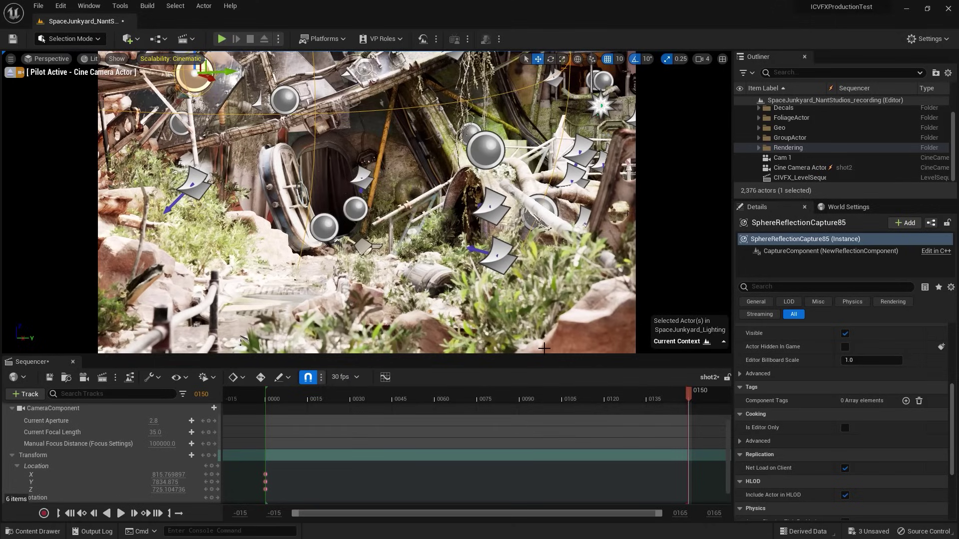
pyautogui.click(212, 467)
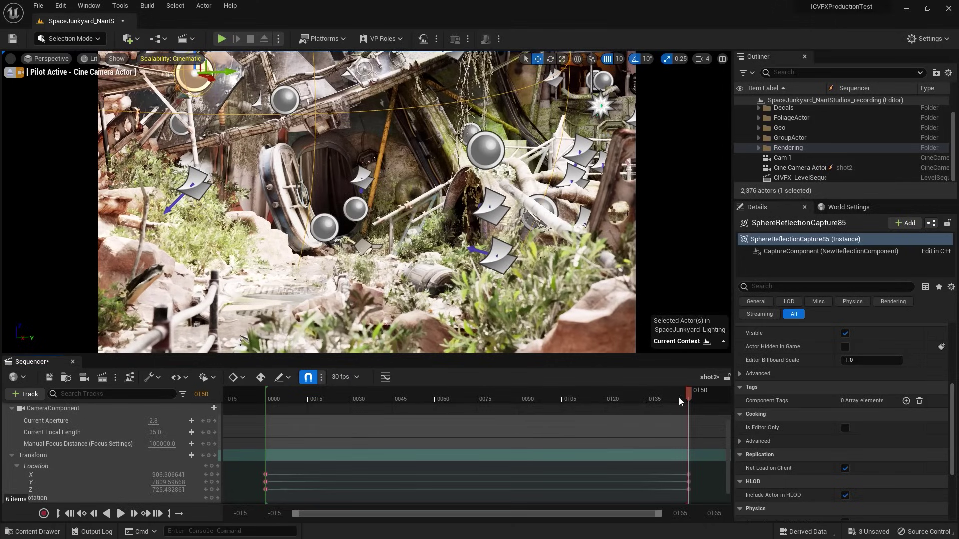
pyautogui.scroll(-1, 242, 464)
pyautogui.click(210, 461)
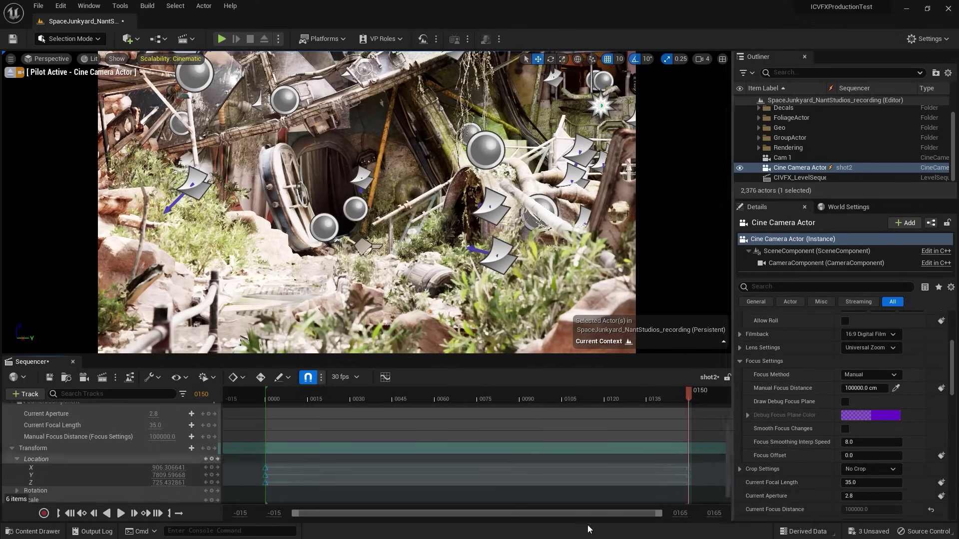
pyautogui.click(17, 459)
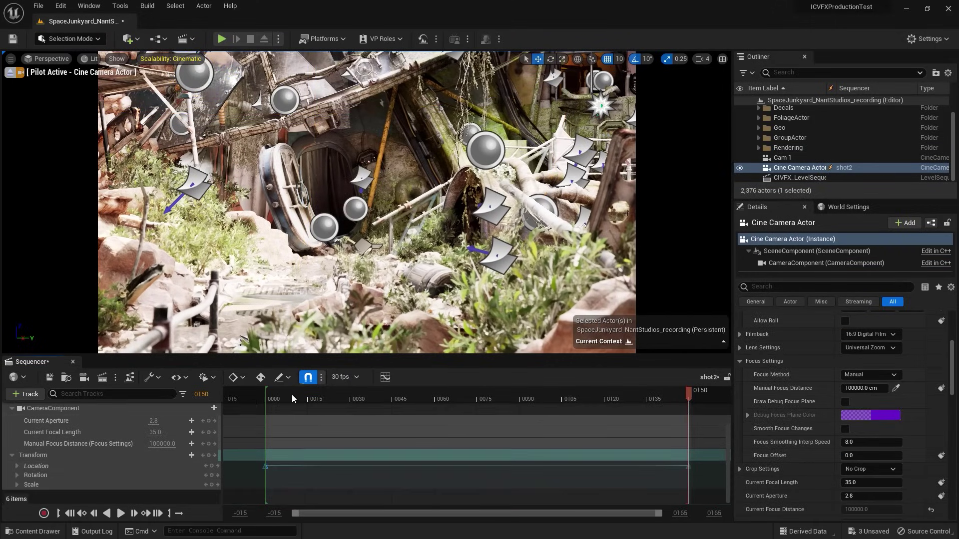
# - Play shot2 from frame 0 to preview its camera move
pyautogui.click(269, 397)
pyautogui.press('space')
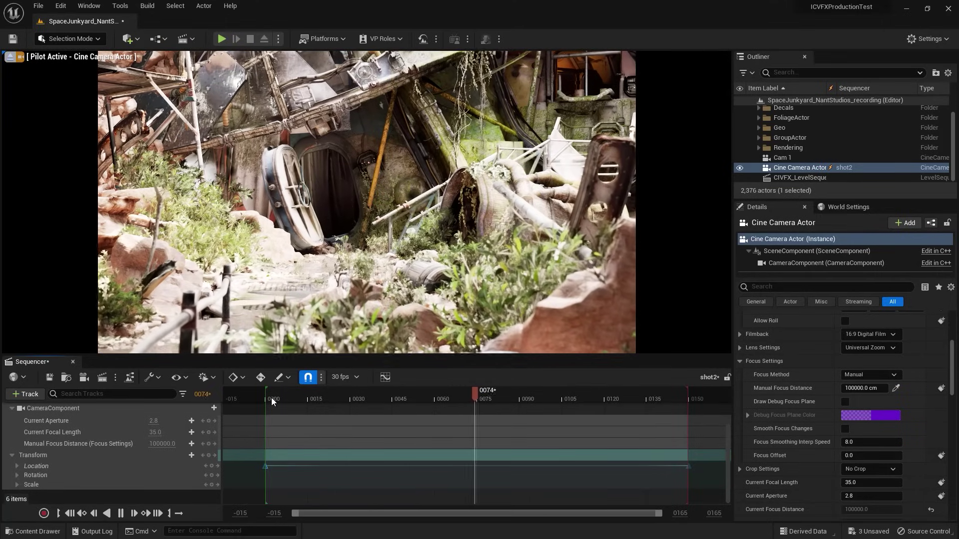
pyautogui.press('space')
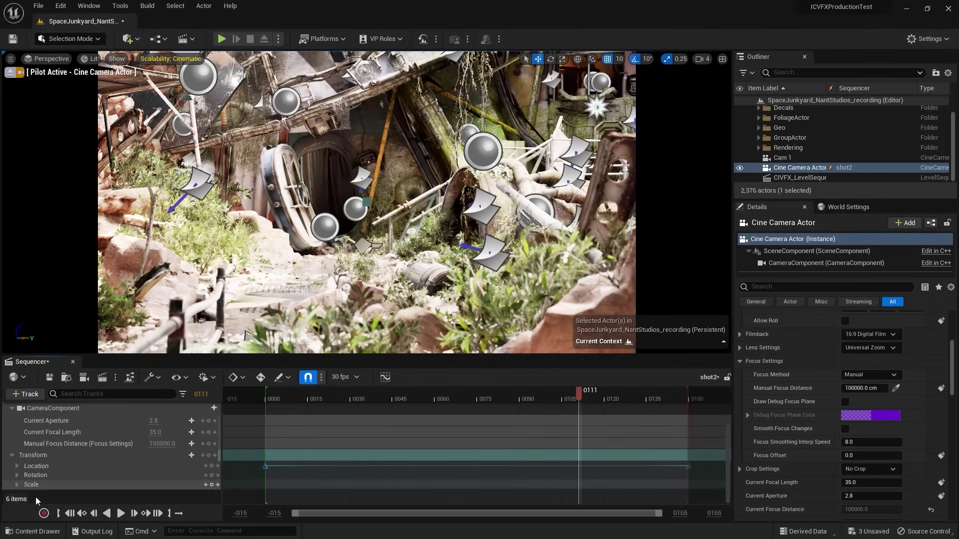
# - Create a level sequence named shot3 in the Cinematics folder and open it
pyautogui.click(34, 531)
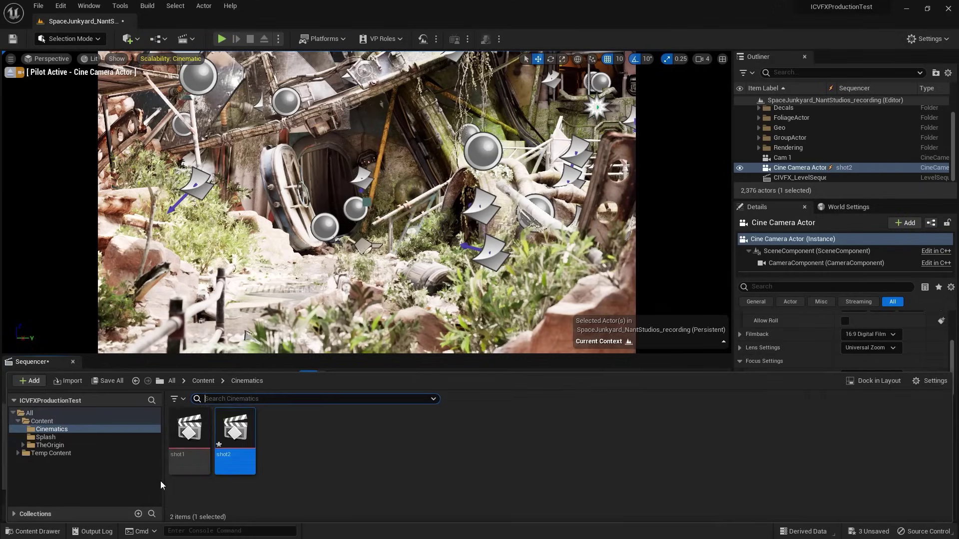
pyautogui.click(284, 450)
pyautogui.rightClick(281, 454)
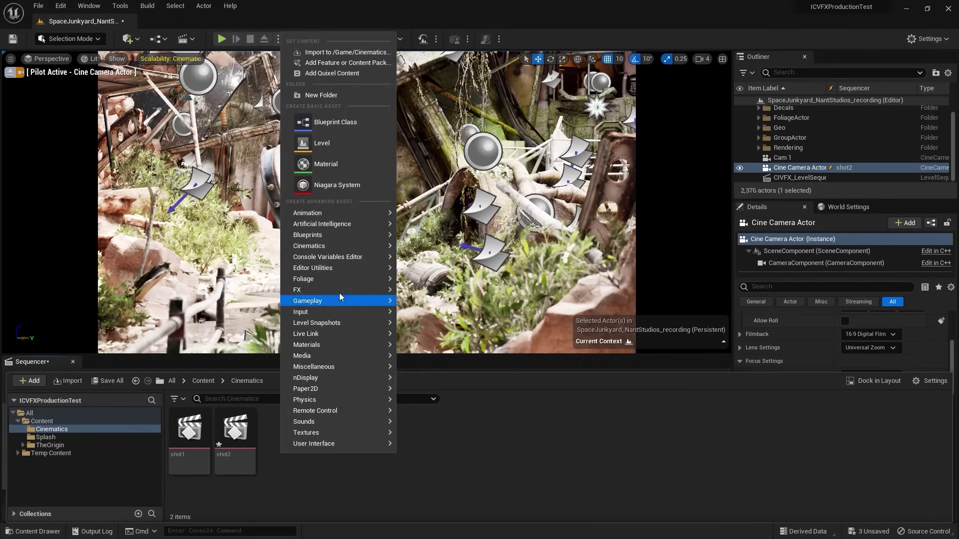
pyautogui.moveTo(338, 248)
pyautogui.click(432, 274)
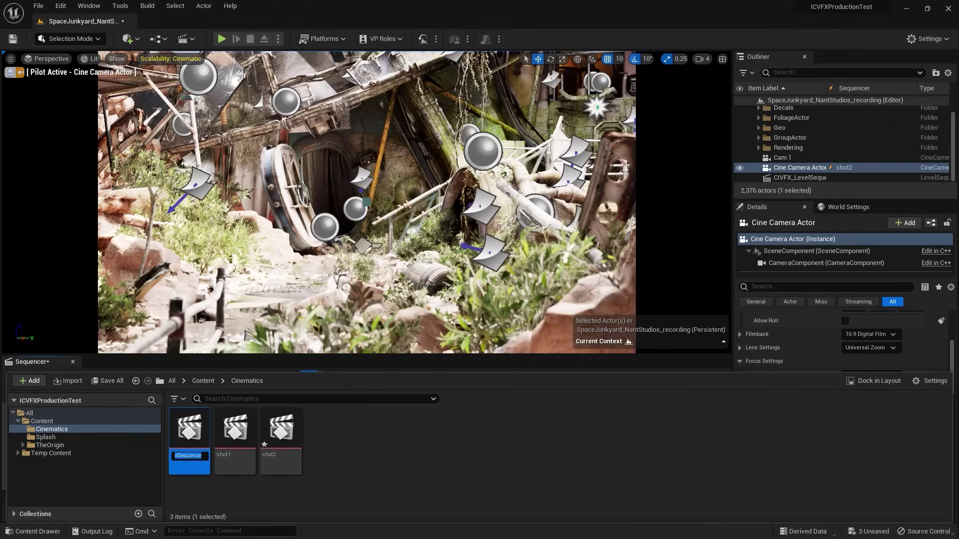
pyautogui.write('shot')
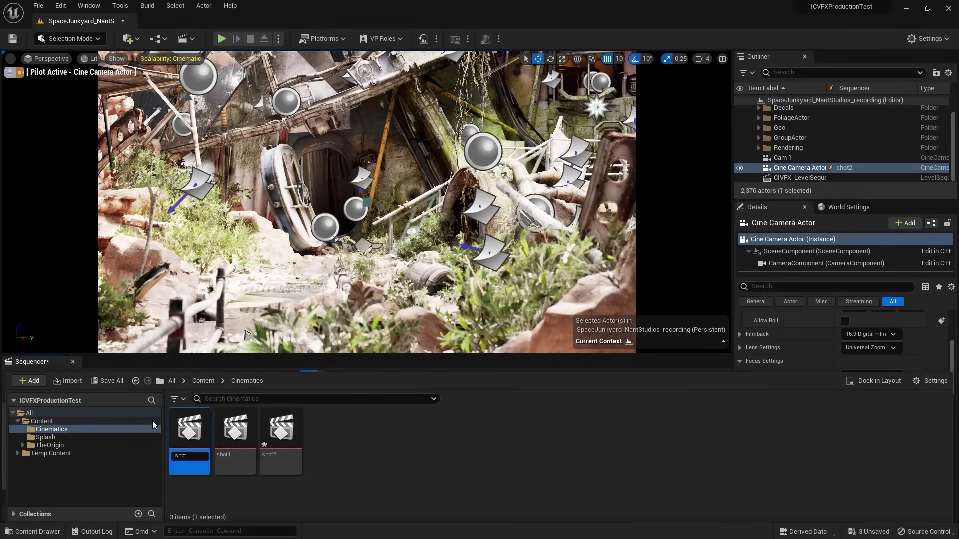
pyautogui.write('3')
pyautogui.press('Return')
pyautogui.doubleClick(281, 436)
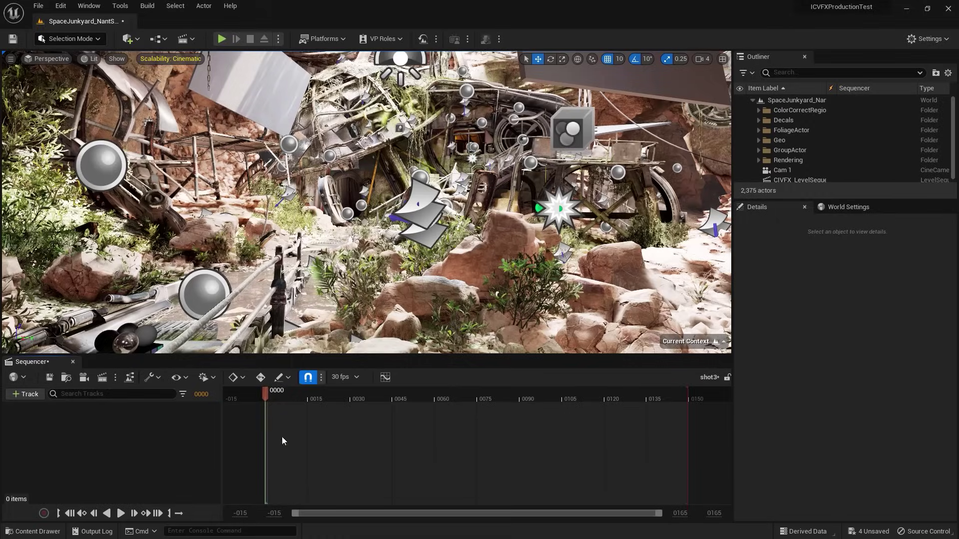
# - Create a cine camera in shot3, frame the large round fan, and sample a manual focus distance of about 590.65 cm from the wreckage
pyautogui.click(85, 378)
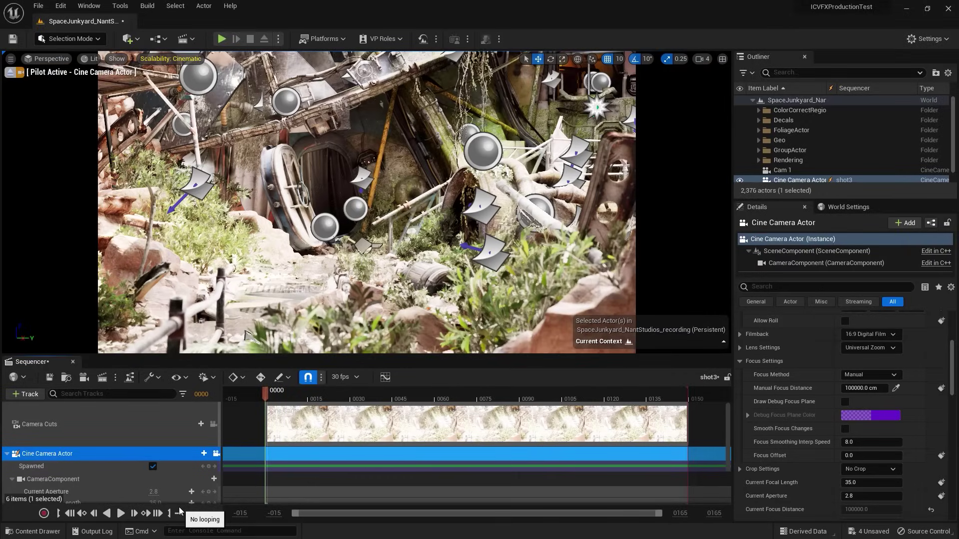
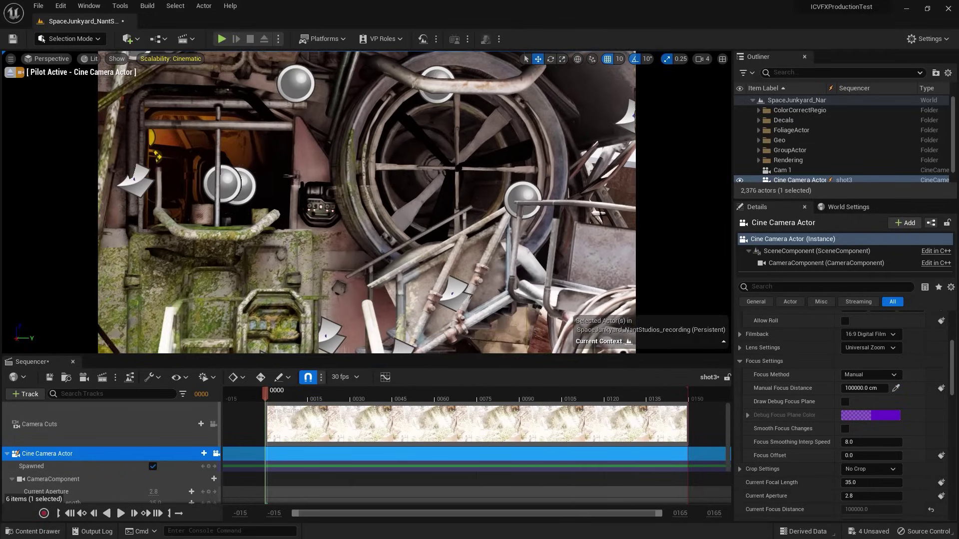
pyautogui.click(504, 292)
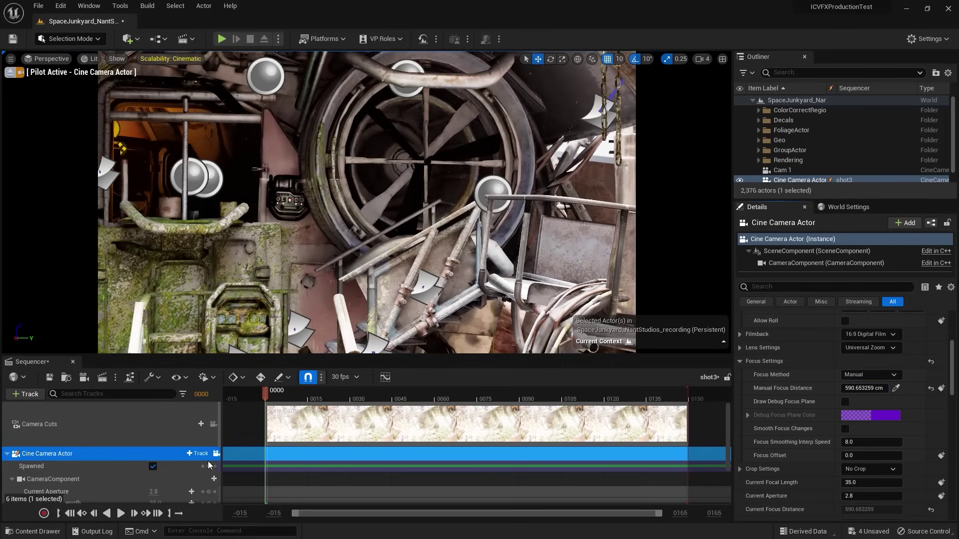
# - Expand the shot3 camera's Transform track and add a Location key at frame 0
pyautogui.scroll(-2, 727, 453)
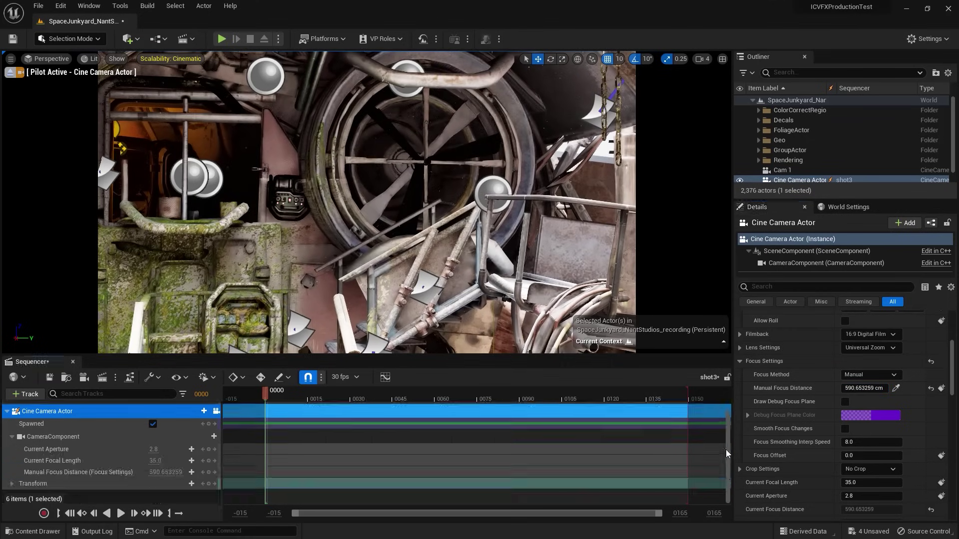
pyautogui.click(11, 483)
pyautogui.scroll(-2, 129, 472)
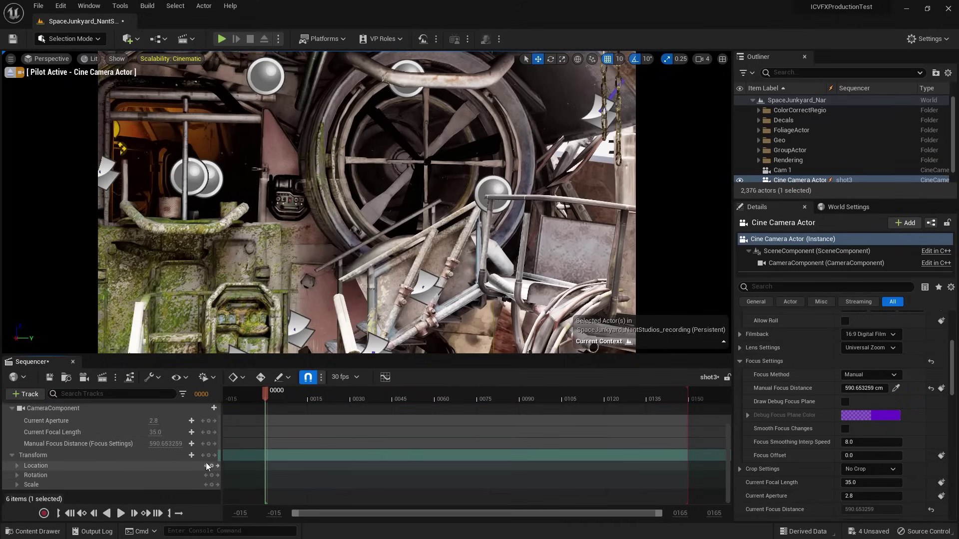
pyautogui.click(211, 466)
# - Pull the shot3 camera slightly back from the fan at frame 149 and add a Location key there
pyautogui.moveTo(265, 394); pyautogui.dragTo(415, 393)
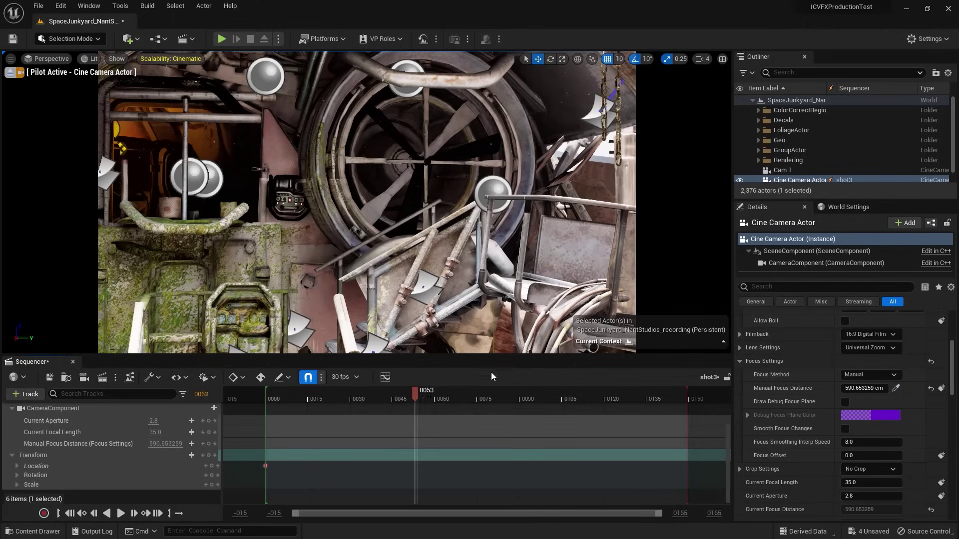
pyautogui.moveTo(491, 374); pyautogui.dragTo(688, 376)
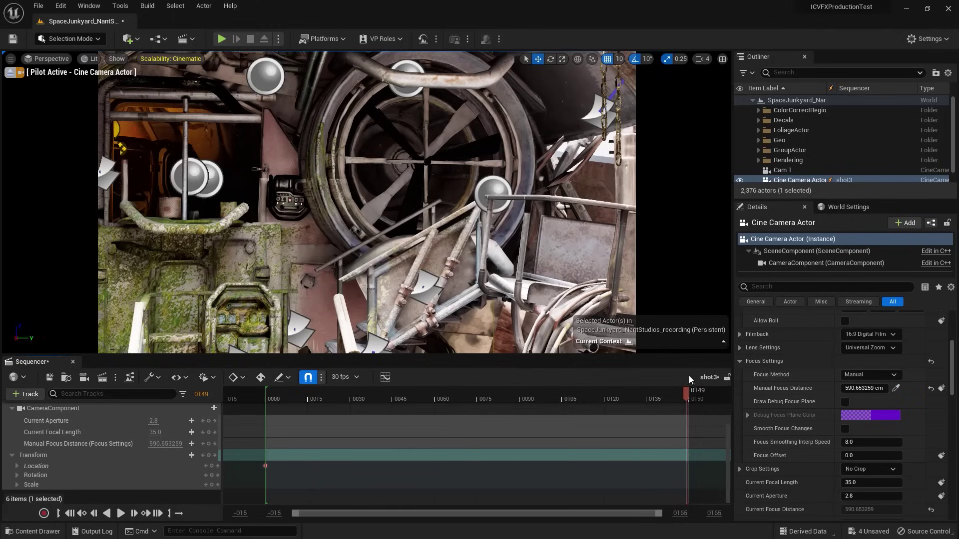
pyautogui.scroll(-3, 453, 338)
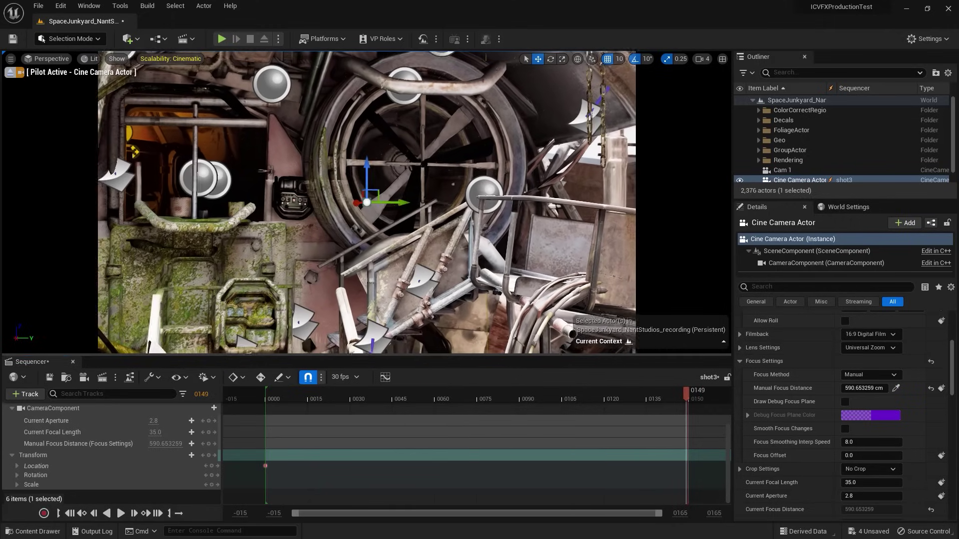
pyautogui.click(212, 473)
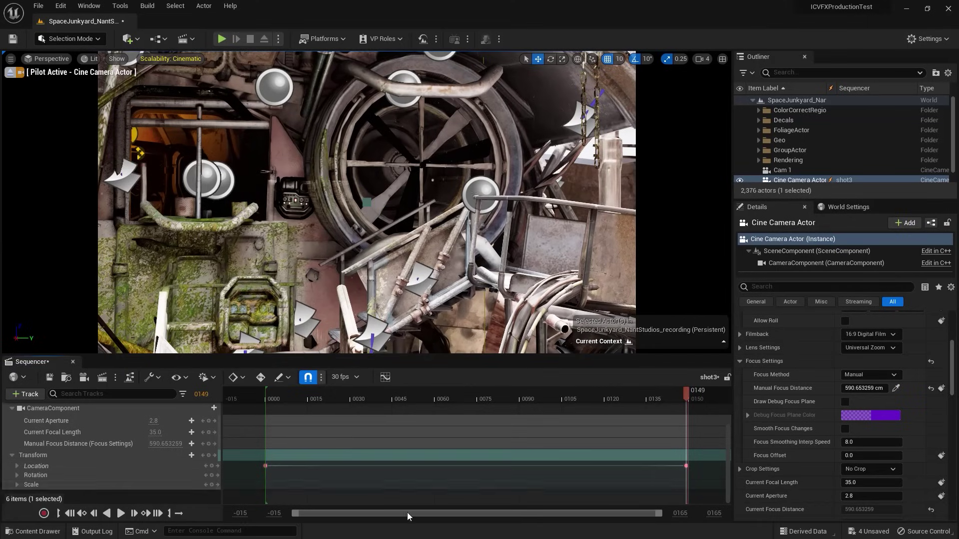
# - Set the interpolation of both shot3 camera Location keys to linear
pyautogui.click(264, 482)
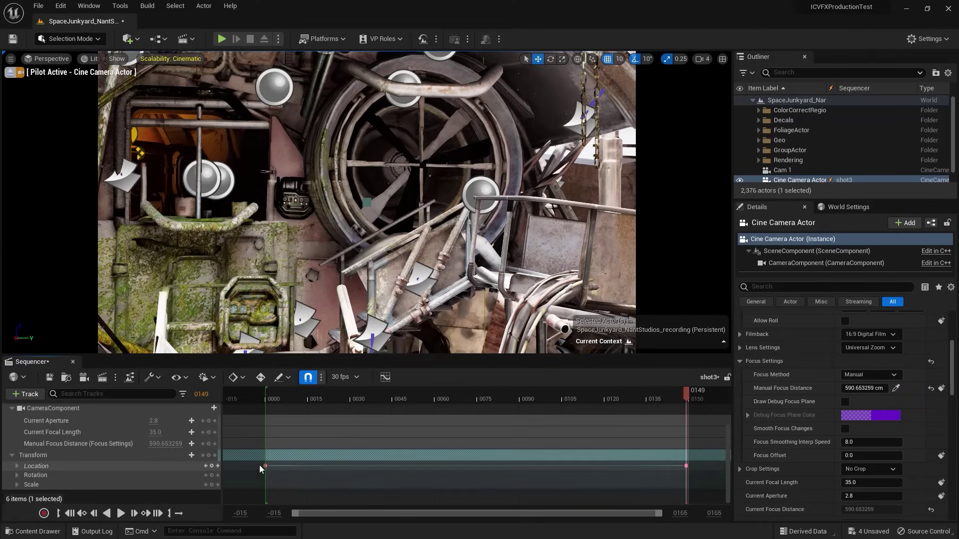
pyautogui.rightClick(685, 467)
pyautogui.click(729, 389)
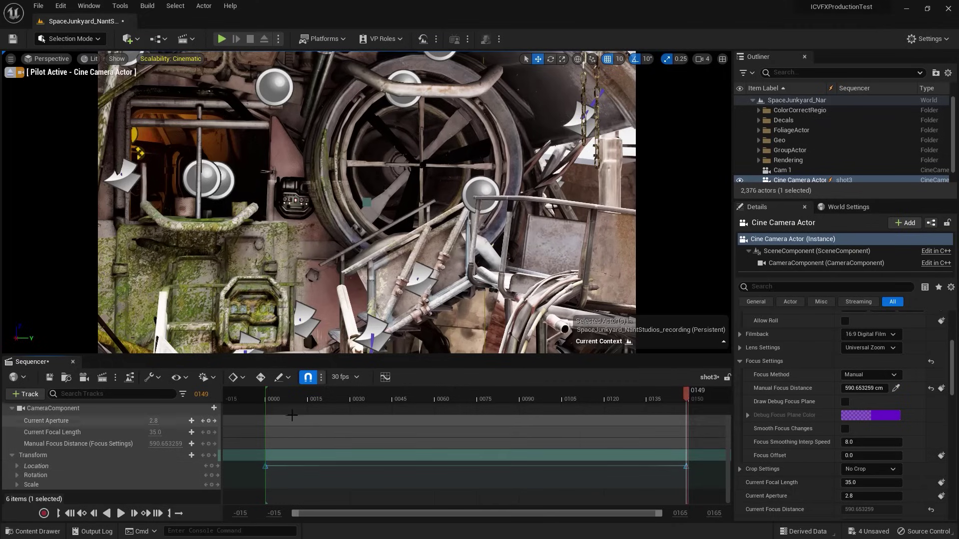
# - Play shot3 from frame 0 to preview the camera pulling back from the fan
pyautogui.click(266, 398)
pyautogui.press('space')
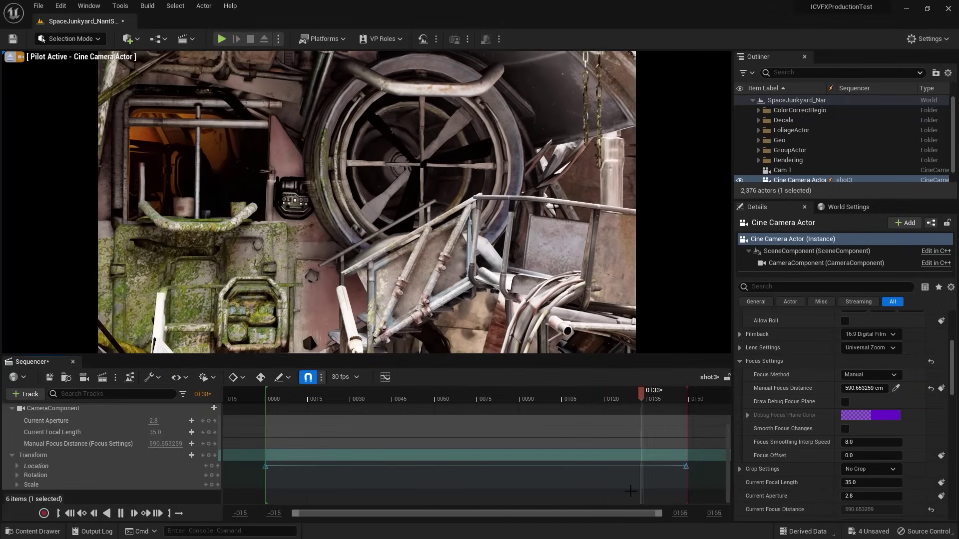
pyautogui.press('space')
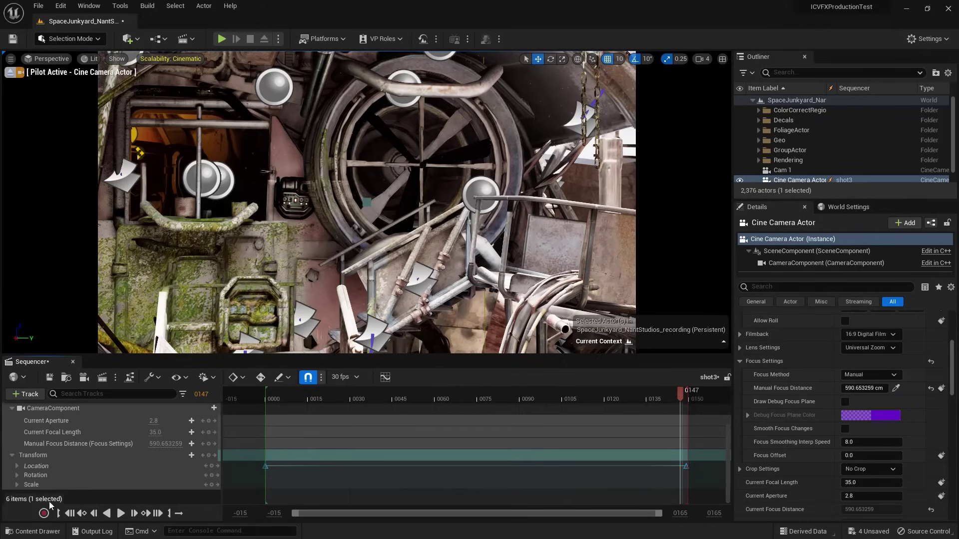
# - Review the shot1, shot2 and shot3 sequences in the Cinematics folder
pyautogui.click(31, 531)
pyautogui.click(186, 439)
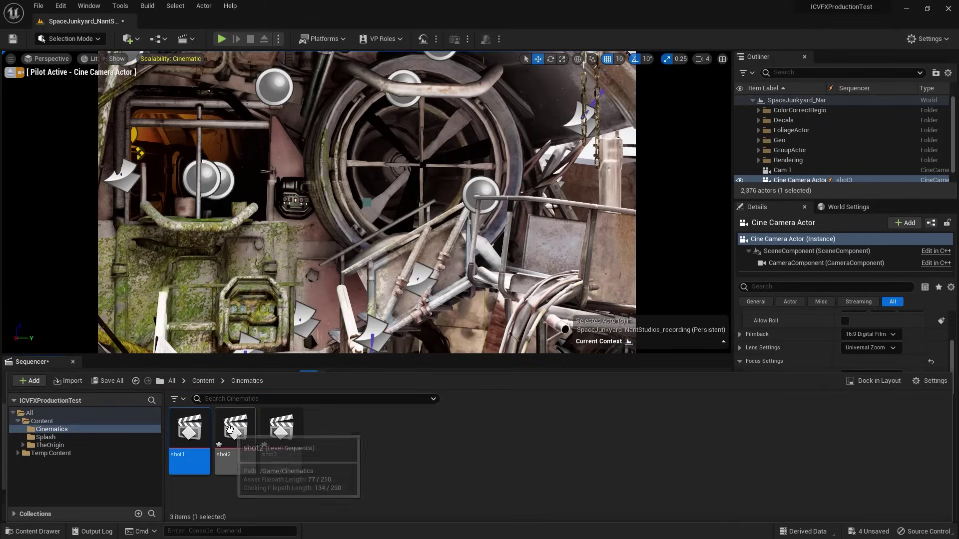
pyautogui.click(235, 436)
pyautogui.click(281, 431)
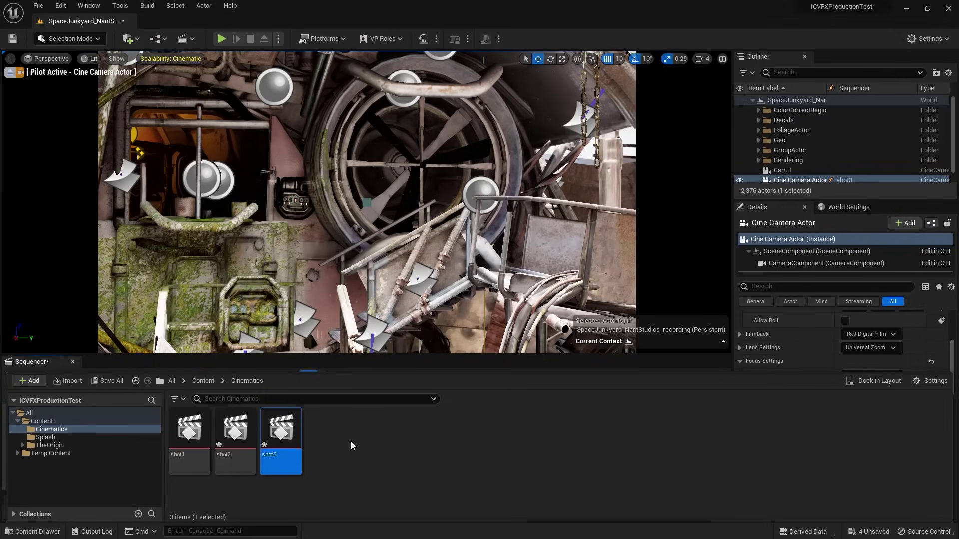
# - Add a new level sequence to the level and save it as master_Seq in the Cinematics folder
pyautogui.click(192, 39)
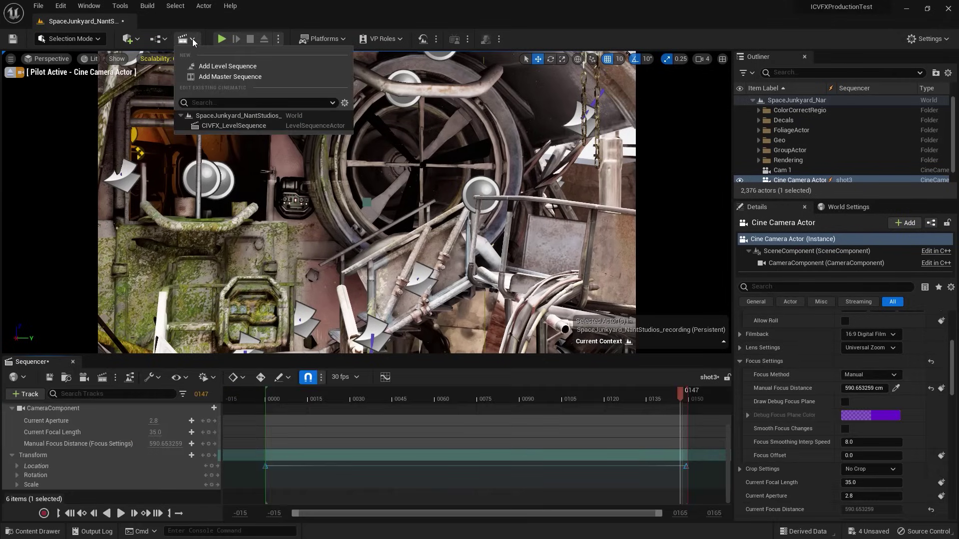
pyautogui.click(220, 67)
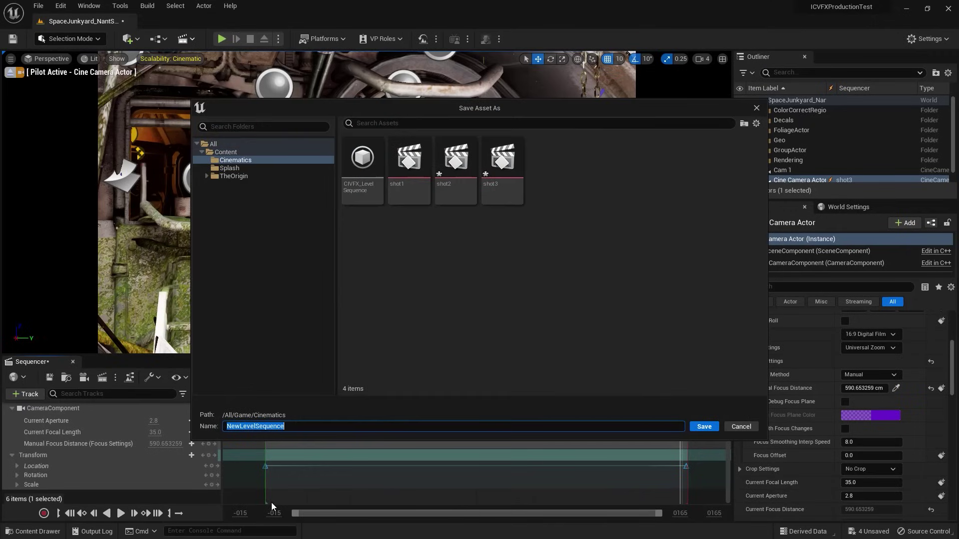
pyautogui.write('mater')
pyautogui.press('BackSpace')
pyautogui.press('BackSpace')
pyautogui.write('ster_Seq')
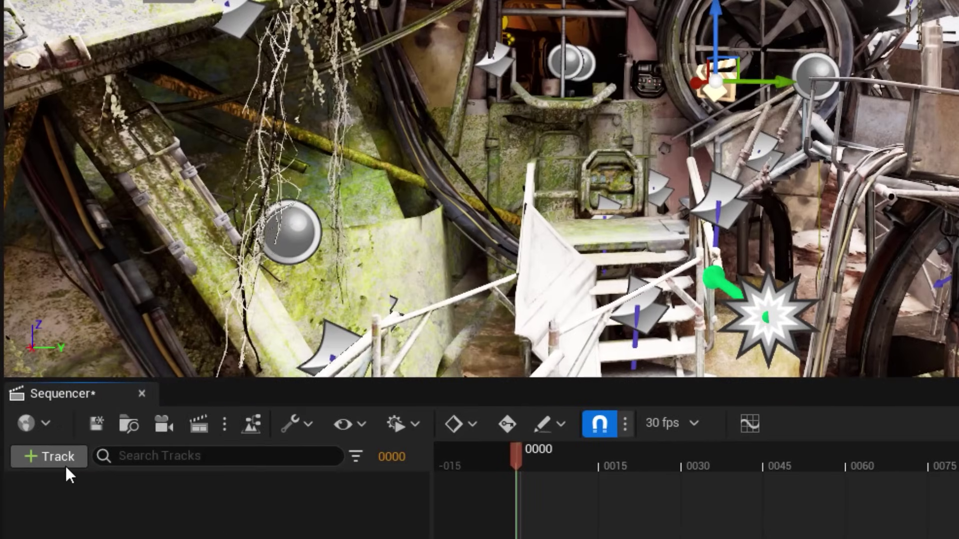
# - Add a Shot Track to master_Seq and insert the shot1 sequence at frame 0
pyautogui.click(33, 397)
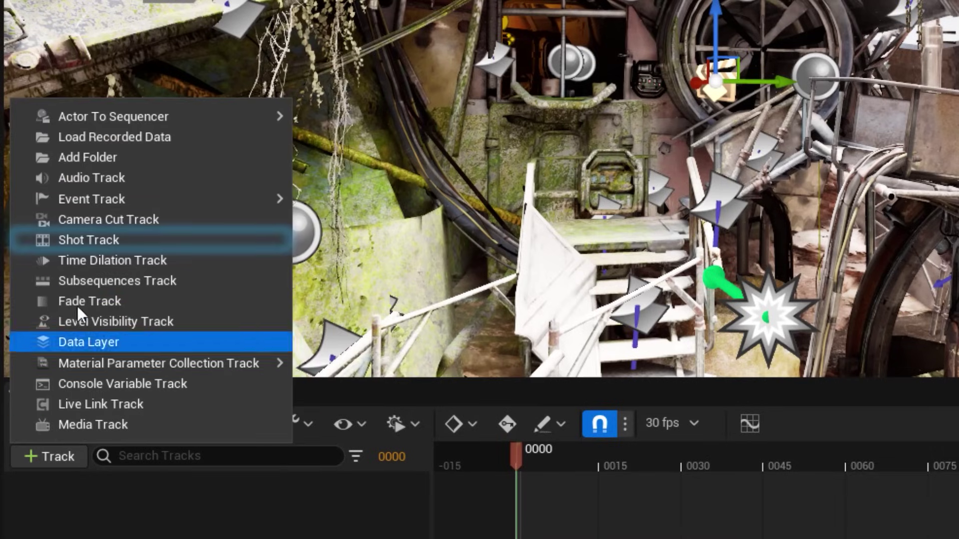
pyautogui.click(77, 239)
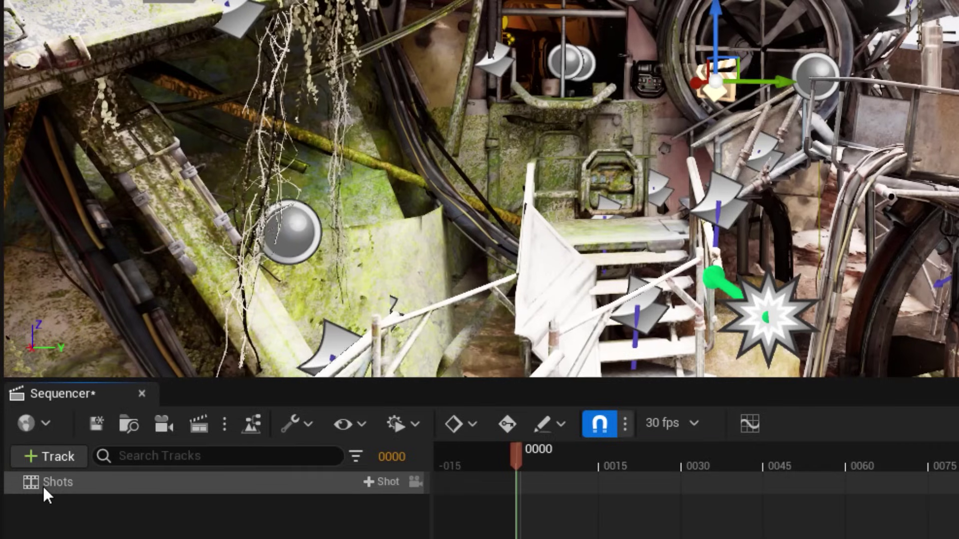
pyautogui.click(371, 482)
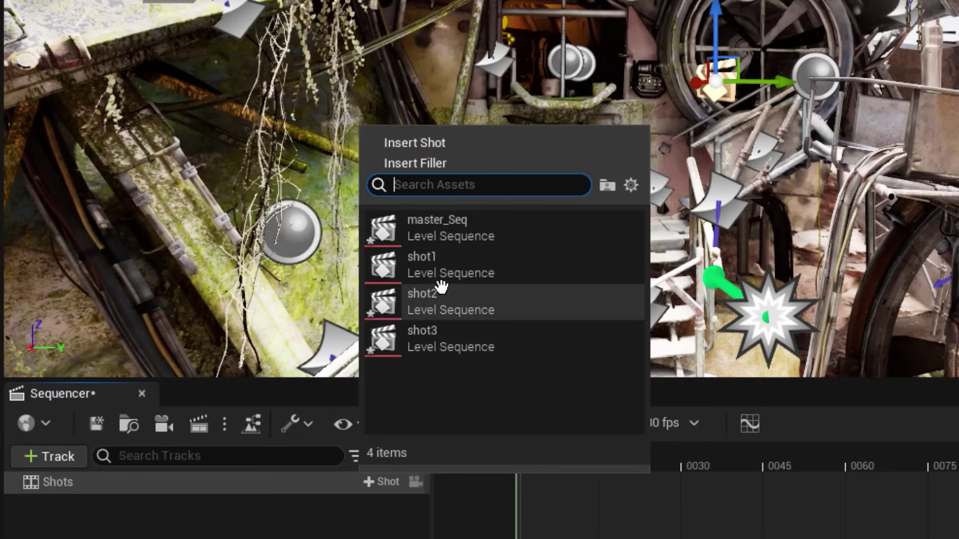
pyautogui.click(437, 306)
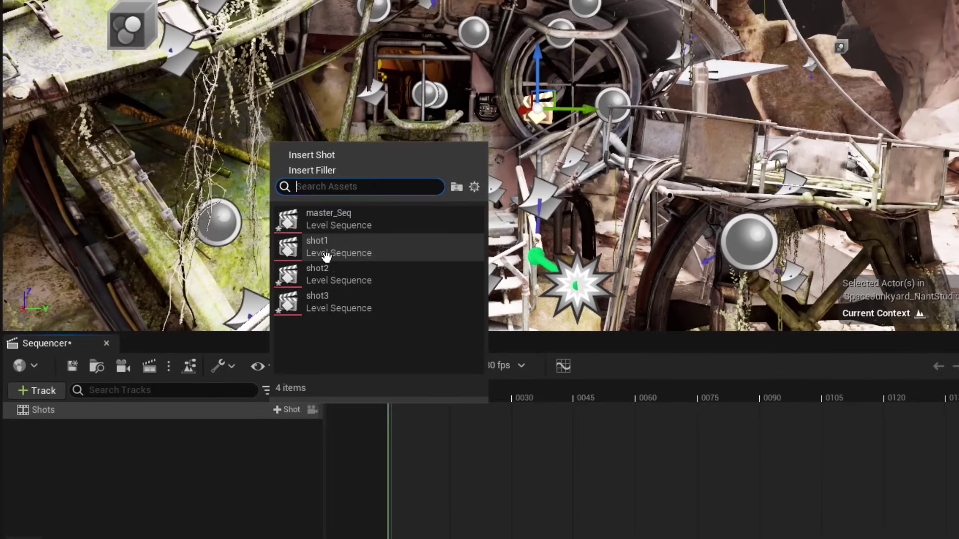
pyautogui.click(422, 257)
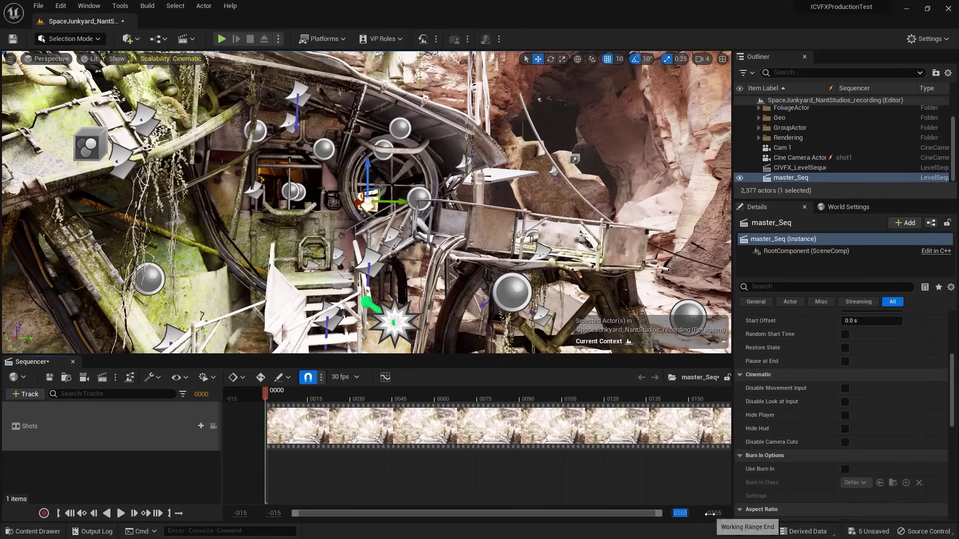
# - Set the end of master_Seq's view and working range to 600 and extend the playback end to frame 600
pyautogui.click(759, 520)
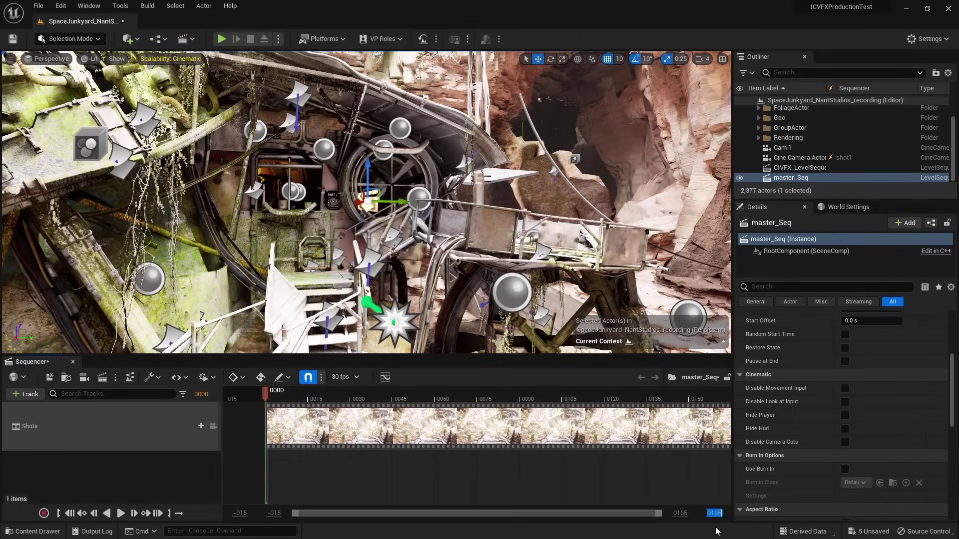
pyautogui.write('0')
pyautogui.press('Return')
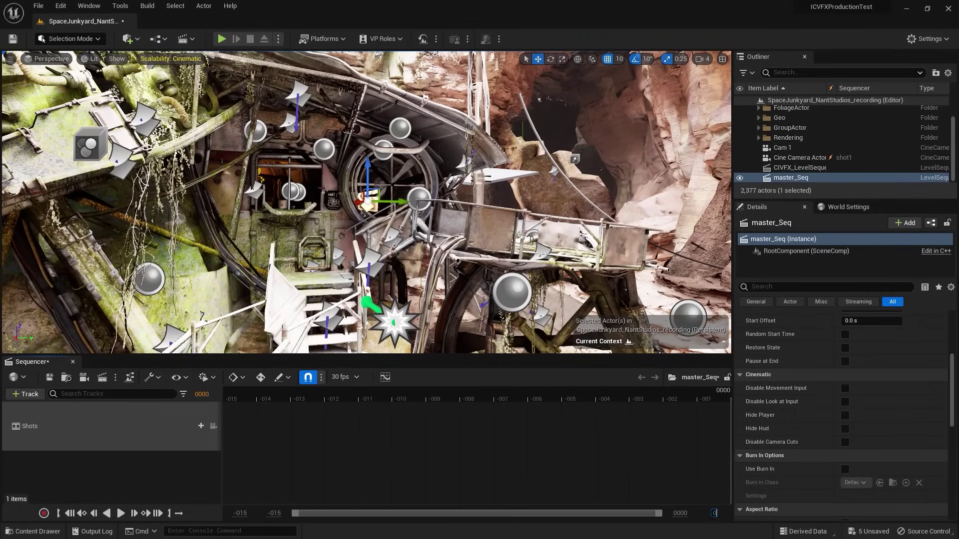
pyautogui.write('600')
pyautogui.press('Return')
pyautogui.moveTo(376, 513); pyautogui.dragTo(672, 513)
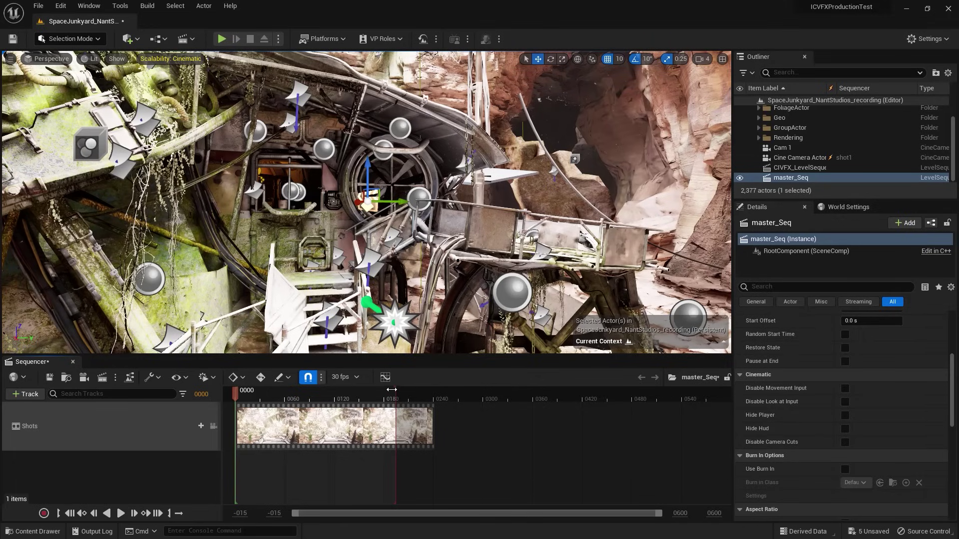
pyautogui.moveTo(408, 394); pyautogui.dragTo(727, 418)
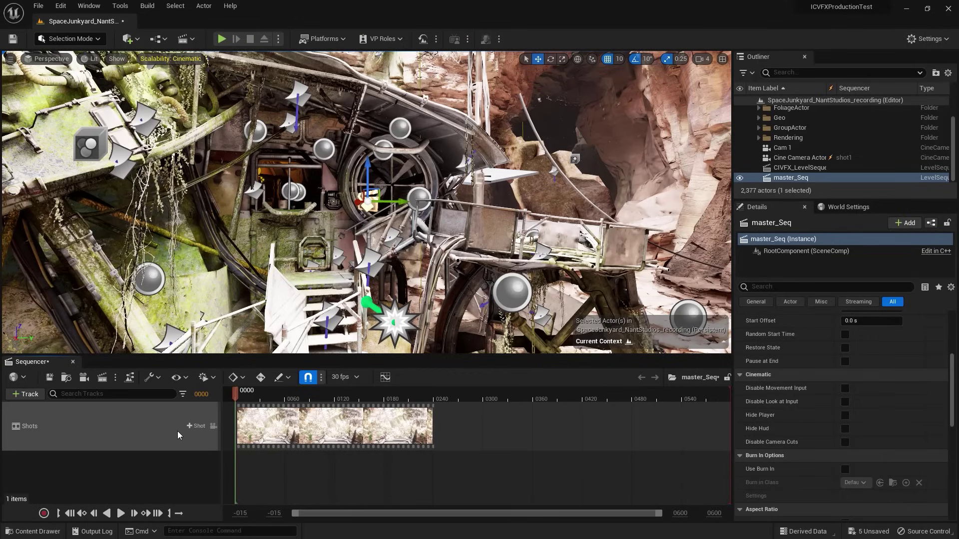
# - Insert the shot2 sequence on the Shots track at frame 239, where shot1 ends
pyautogui.moveTo(413, 399); pyautogui.dragTo(434, 404)
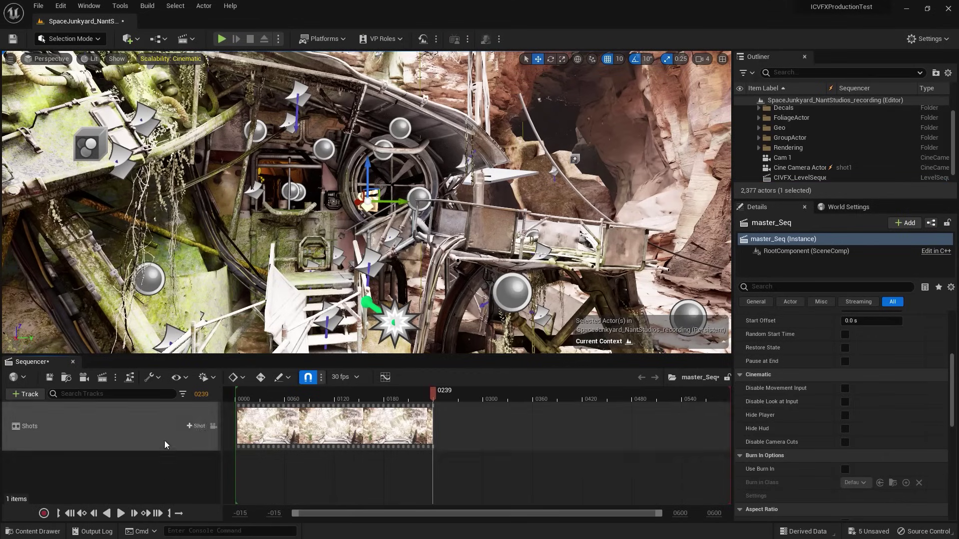
pyautogui.click(198, 428)
pyautogui.click(220, 334)
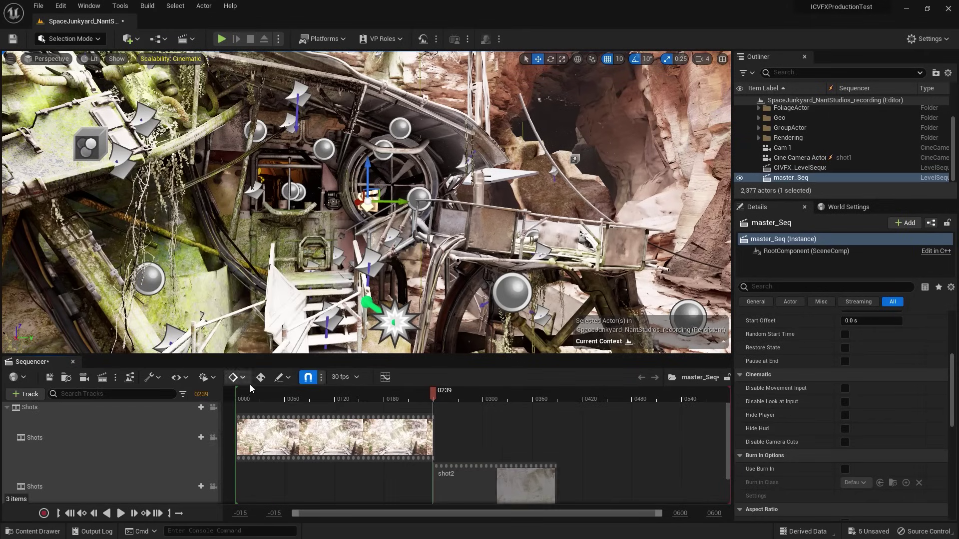
pyautogui.scroll(-1, 409, 482)
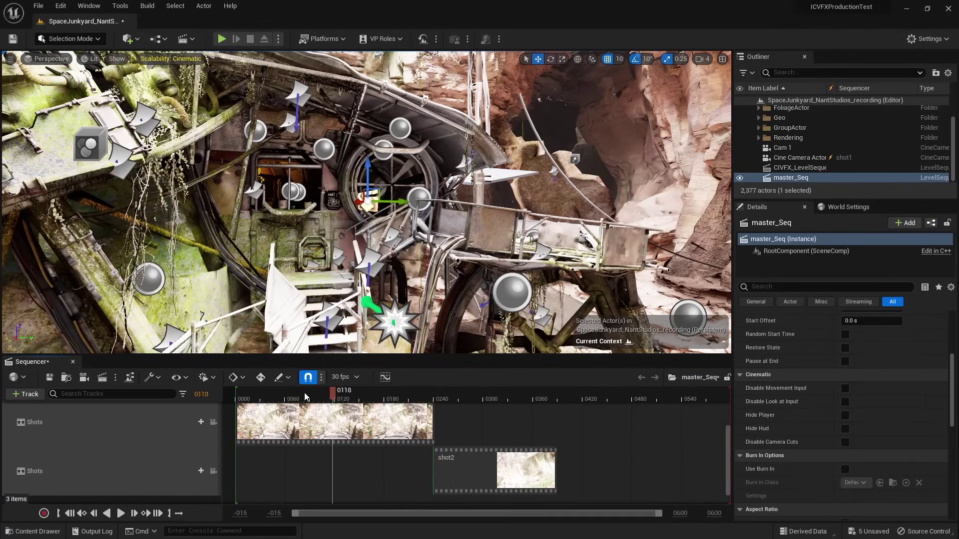
pyautogui.scroll(1, 184, 462)
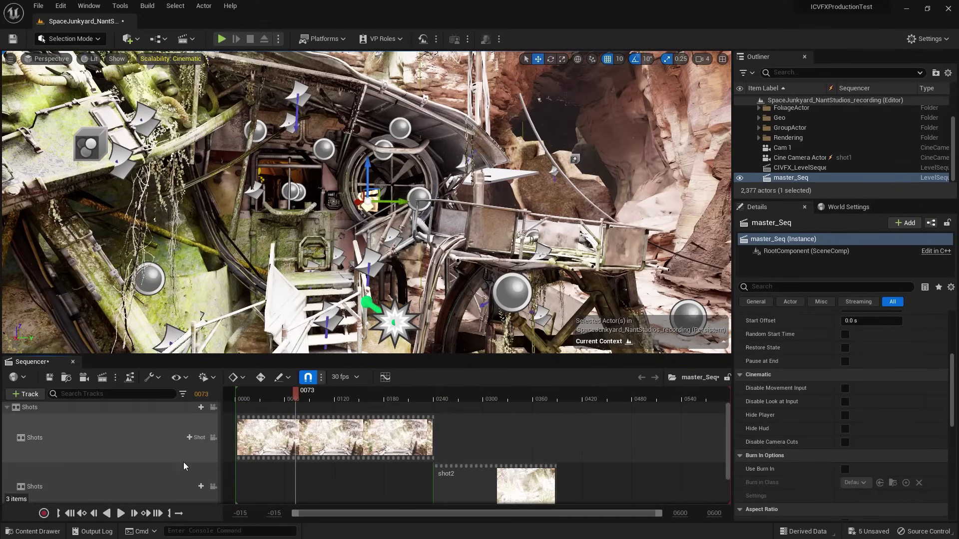
# - Lock the viewport to the Shots track and scrub through shot1 to frame 134
pyautogui.click(214, 408)
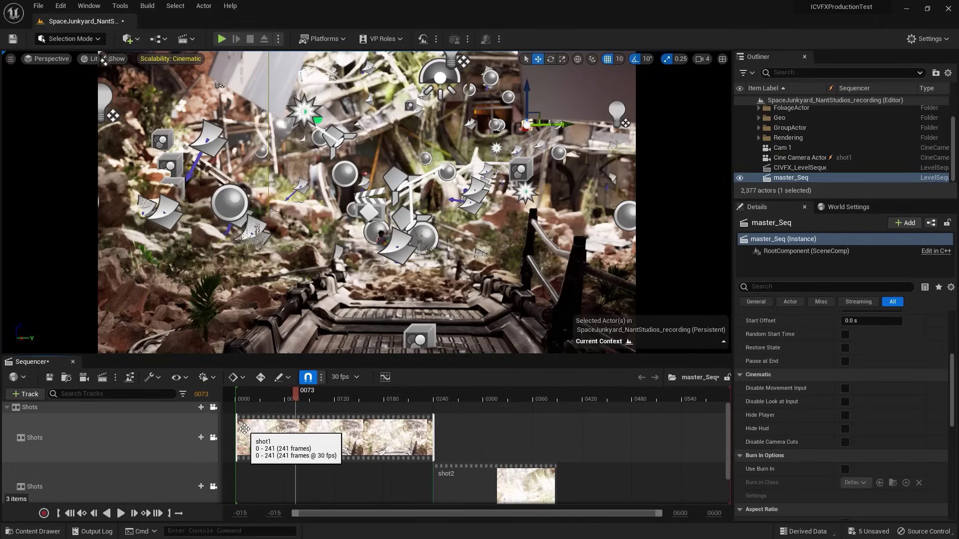
pyautogui.moveTo(280, 396); pyautogui.dragTo(346, 395)
pyautogui.scroll(-1, 304, 463)
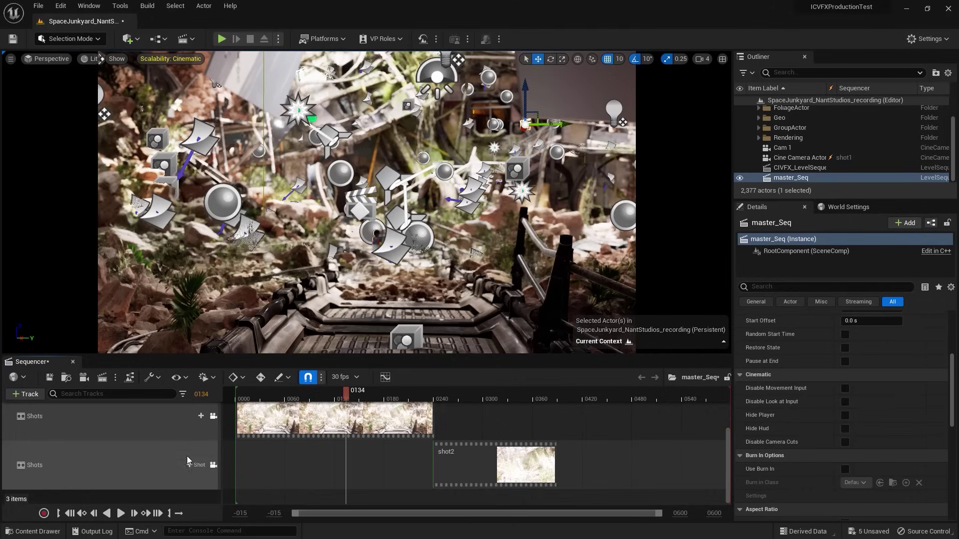
pyautogui.scroll(1, 187, 455)
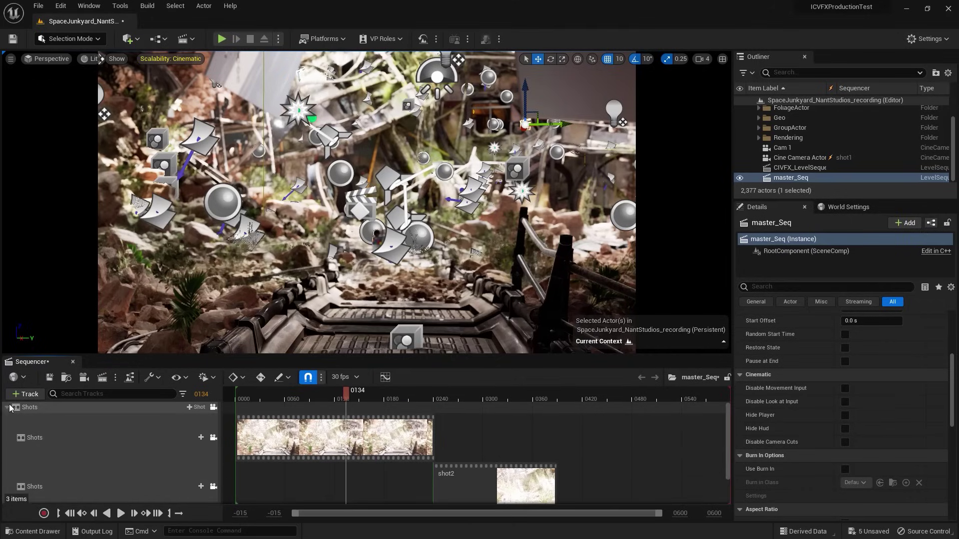
# - Insert the shot3 sequence on the Shots track at frame 387, at the end of shot2
pyautogui.click(191, 407)
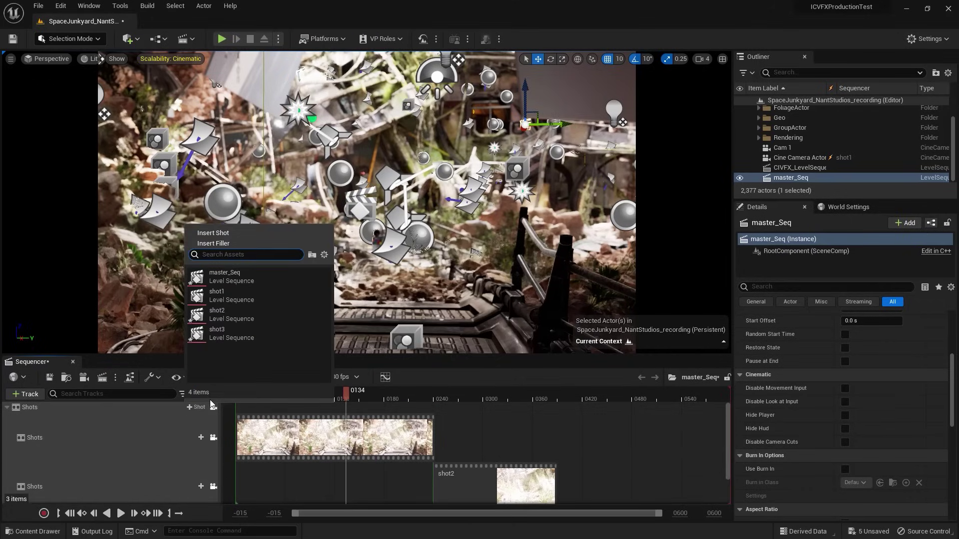
pyautogui.moveTo(524, 391); pyautogui.dragTo(555, 394)
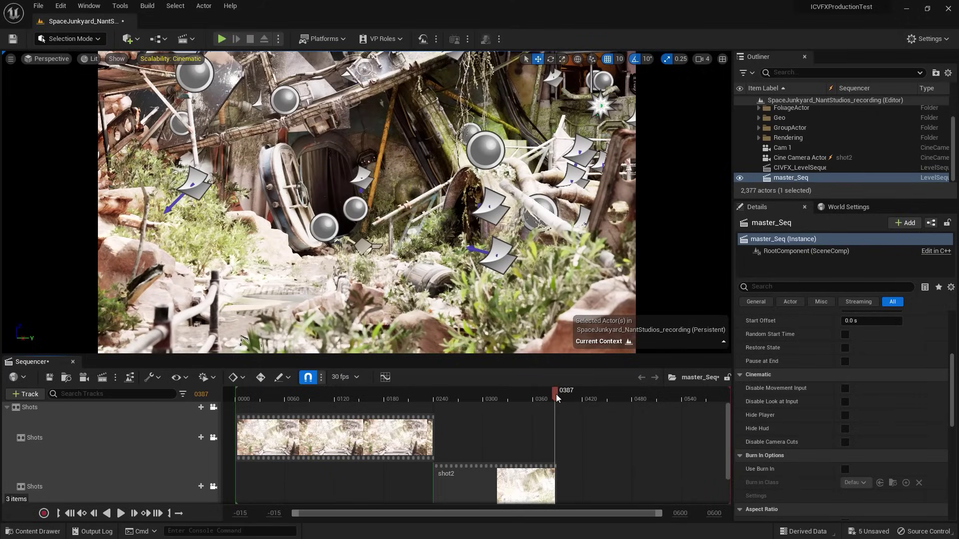
pyautogui.click(192, 407)
pyautogui.click(236, 333)
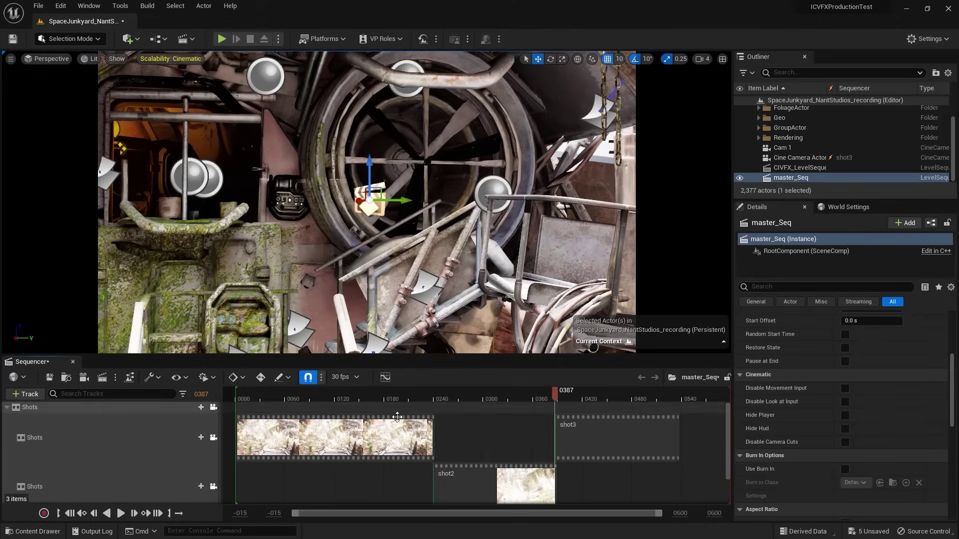
pyautogui.click(592, 426)
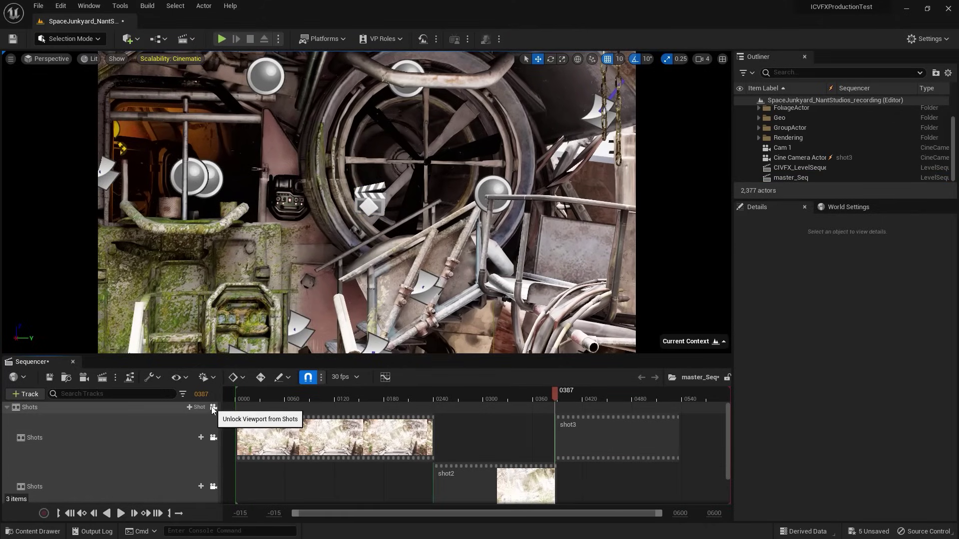
# - Collapse the Shots track and play master_Seq from frame 0 with the viewport locked to the shots
pyautogui.click(11, 407)
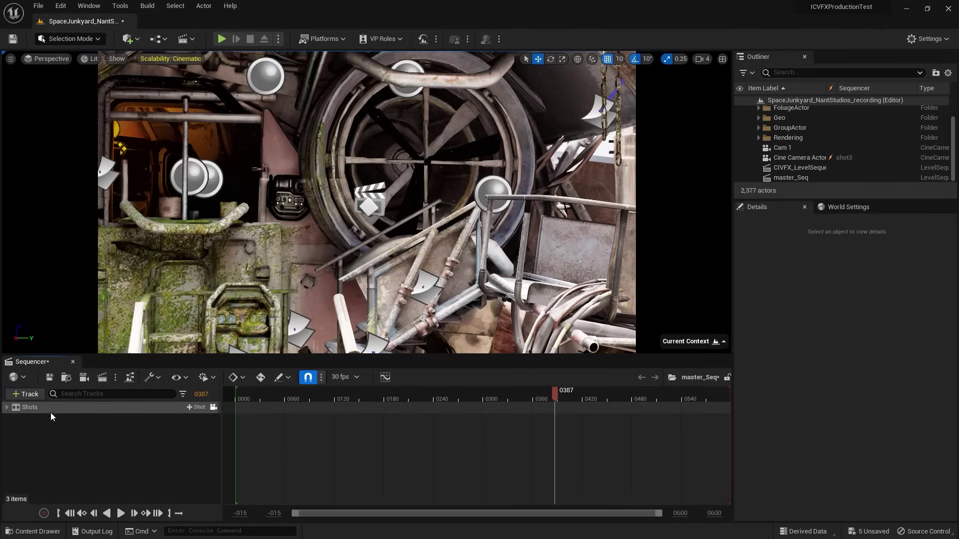
pyautogui.click(213, 407)
pyautogui.click(212, 407)
pyautogui.click(241, 400)
pyautogui.moveTo(241, 400); pyautogui.dragTo(236, 400)
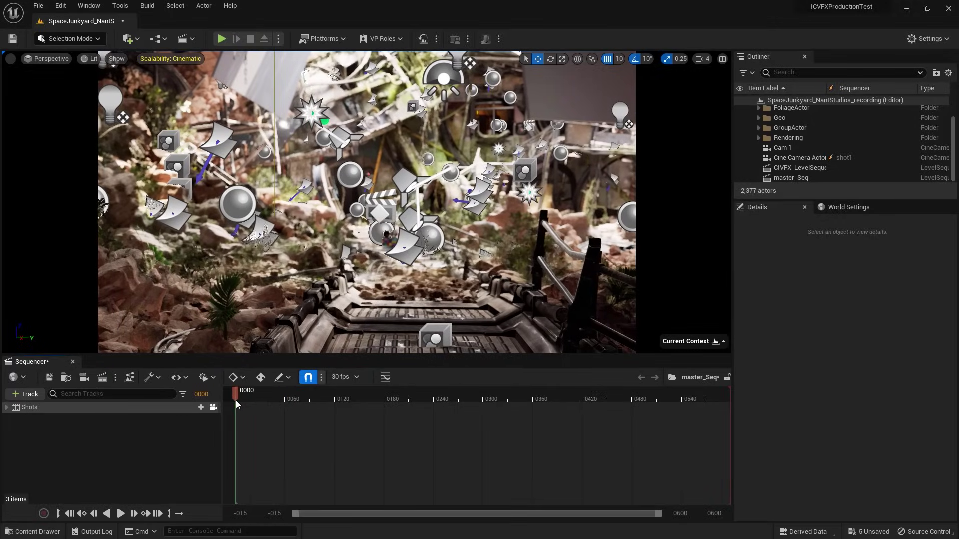
pyautogui.click(120, 514)
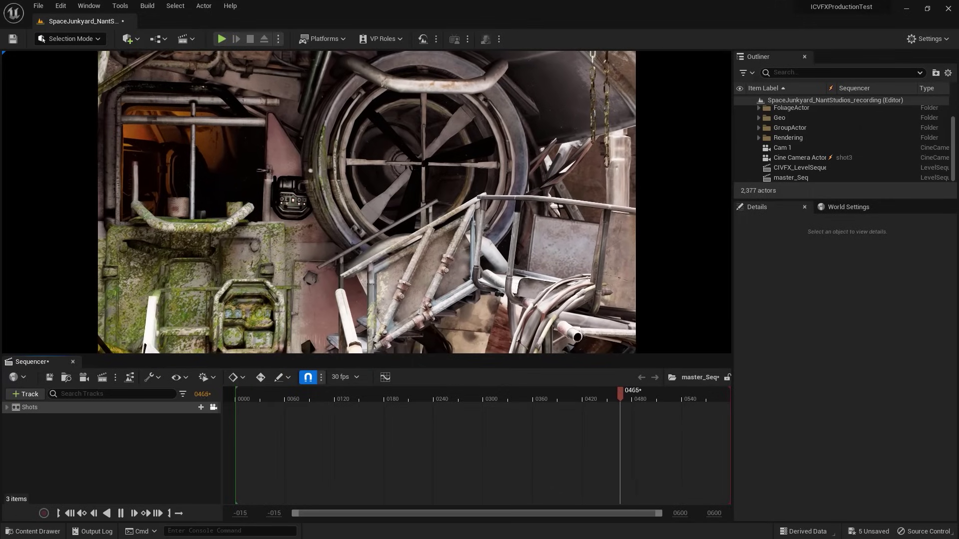
pyautogui.click(121, 513)
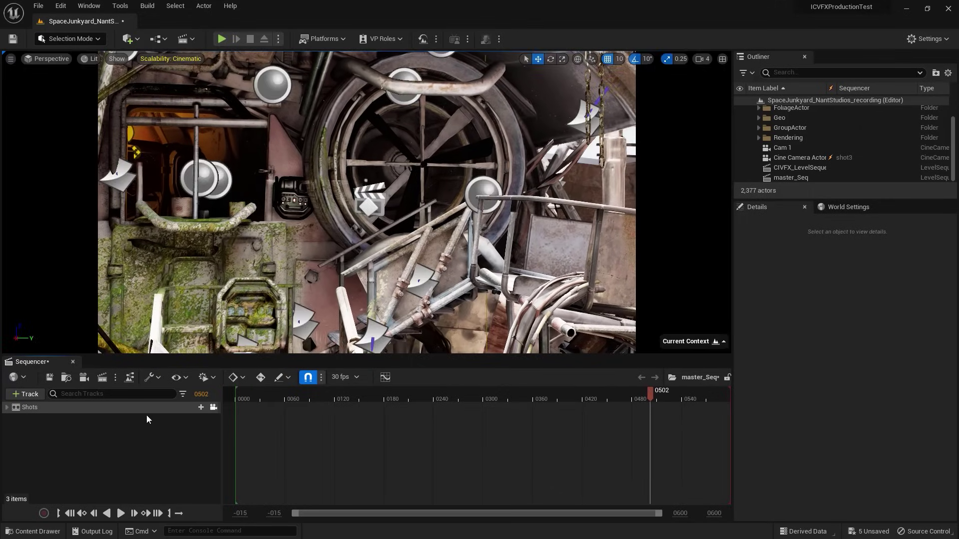
# - Expand the Shots track and undock Sequencer into a maximized window to examine how the shots are arranged across its rows
pyautogui.doubleClick(20, 412)
pyautogui.scroll(-1, 499, 465)
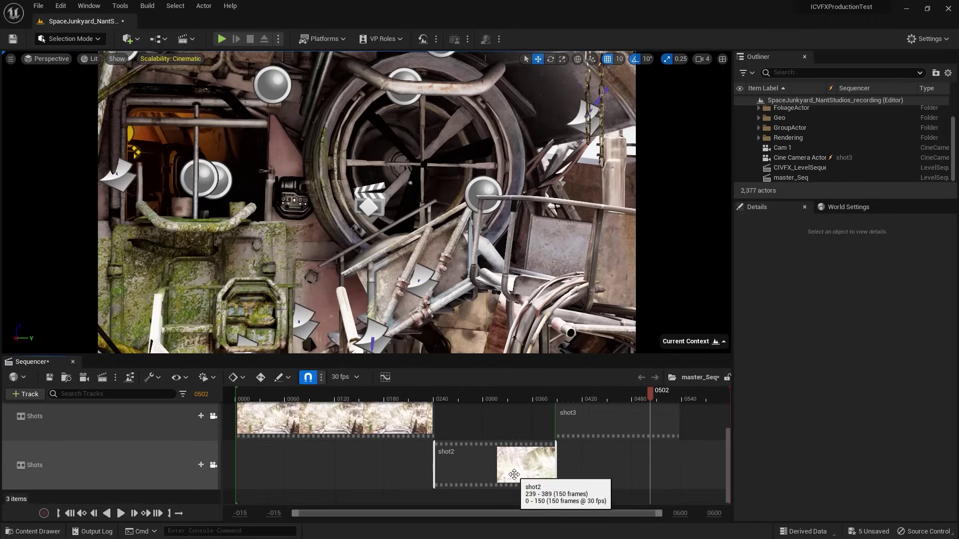
pyautogui.scroll(1, 515, 474)
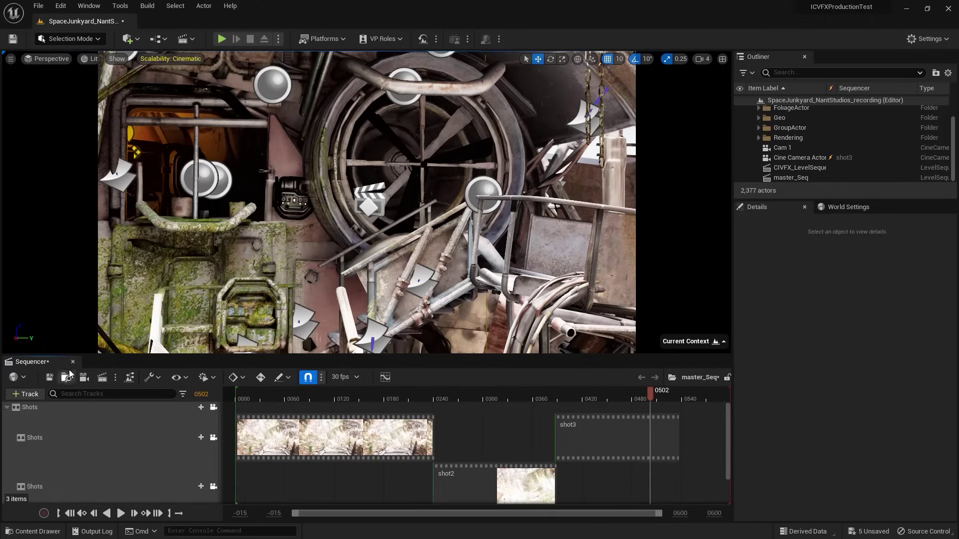
pyautogui.moveTo(42, 361); pyautogui.dragTo(296, 205)
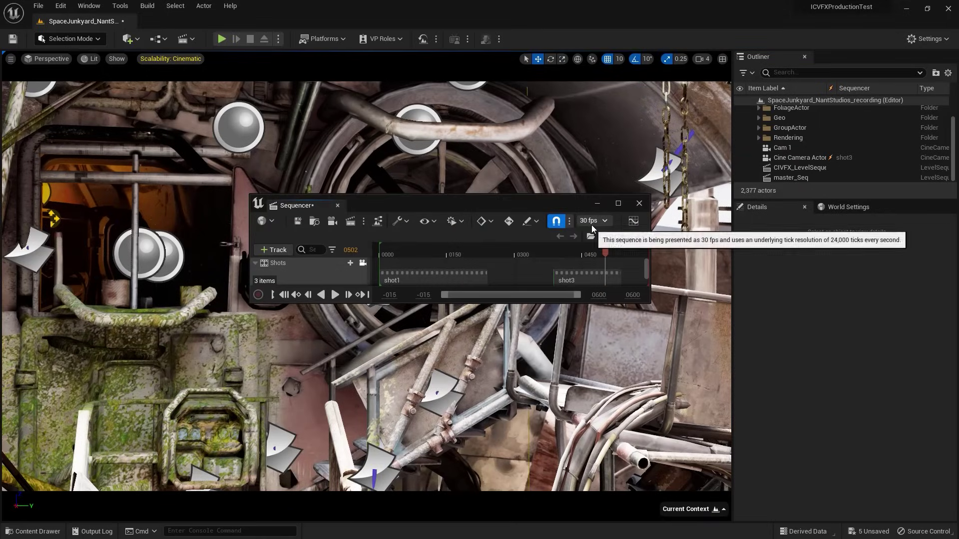
pyautogui.click(618, 203)
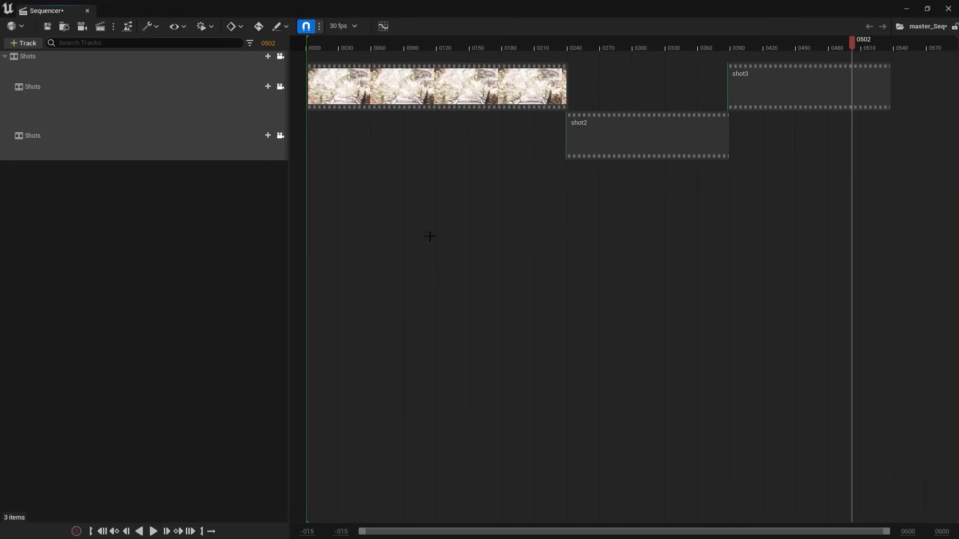
pyautogui.click(60, 146)
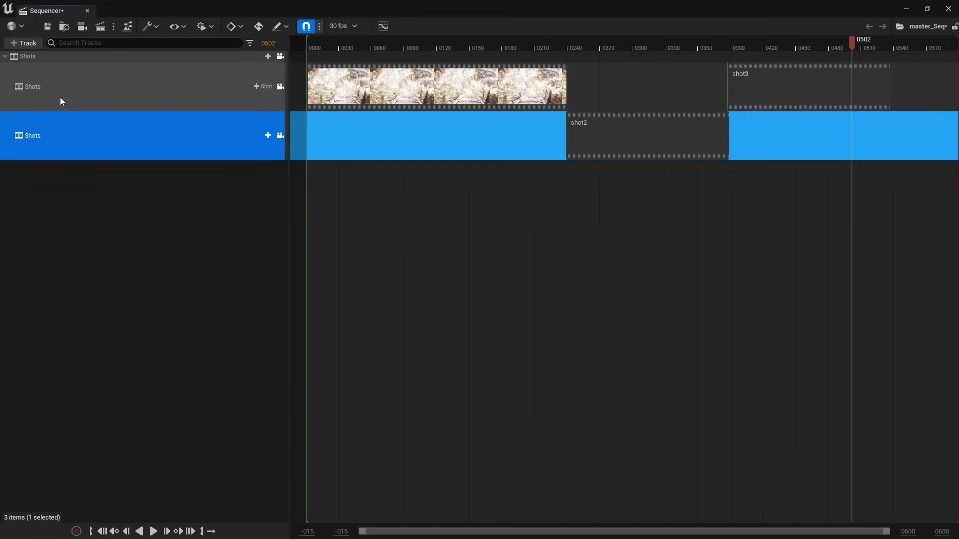
pyautogui.click(59, 95)
pyautogui.click(52, 141)
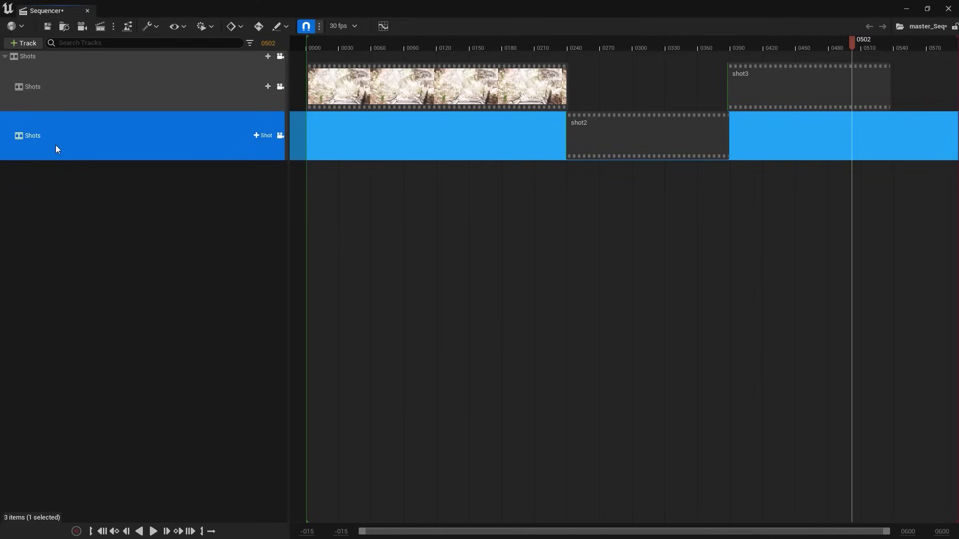
pyautogui.click(46, 95)
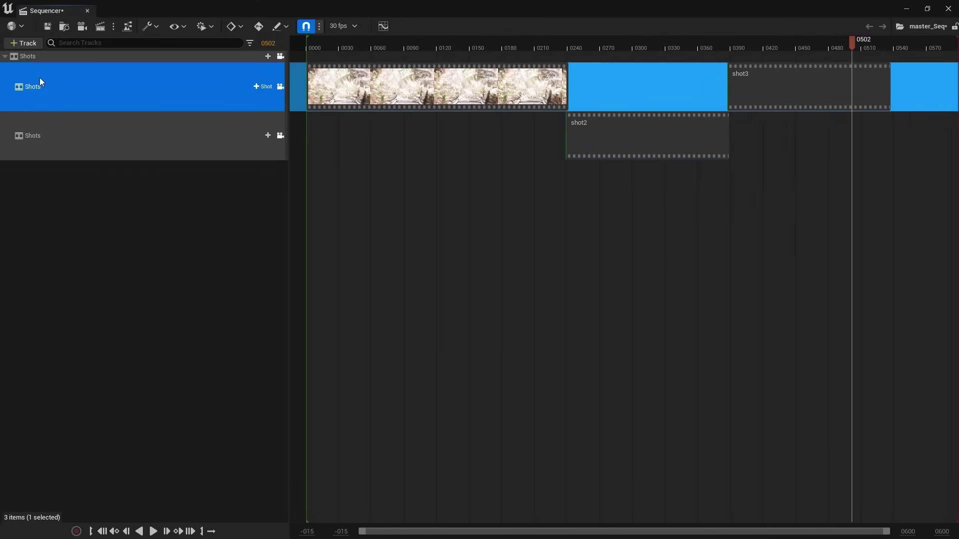
pyautogui.click(343, 315)
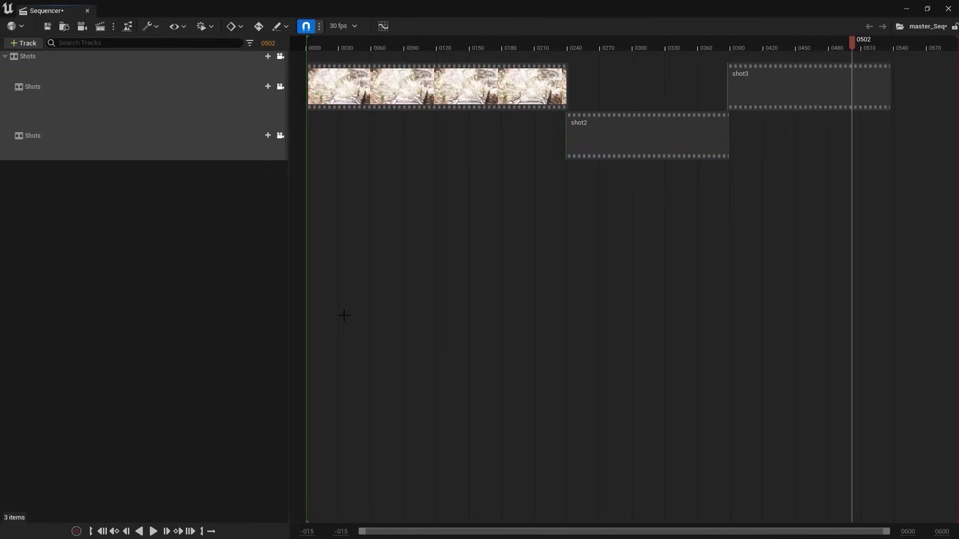
# - Restore the Sequencer window, dock it below the viewport again and reduce its height
pyautogui.click(927, 9)
pyautogui.moveTo(273, 205); pyautogui.dragTo(133, 490)
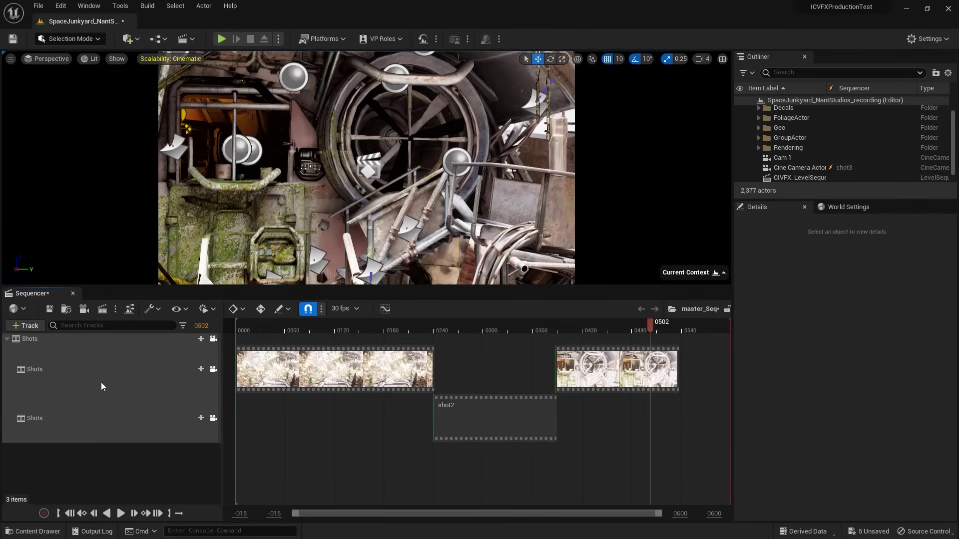
pyautogui.moveTo(238, 287); pyautogui.dragTo(235, 358)
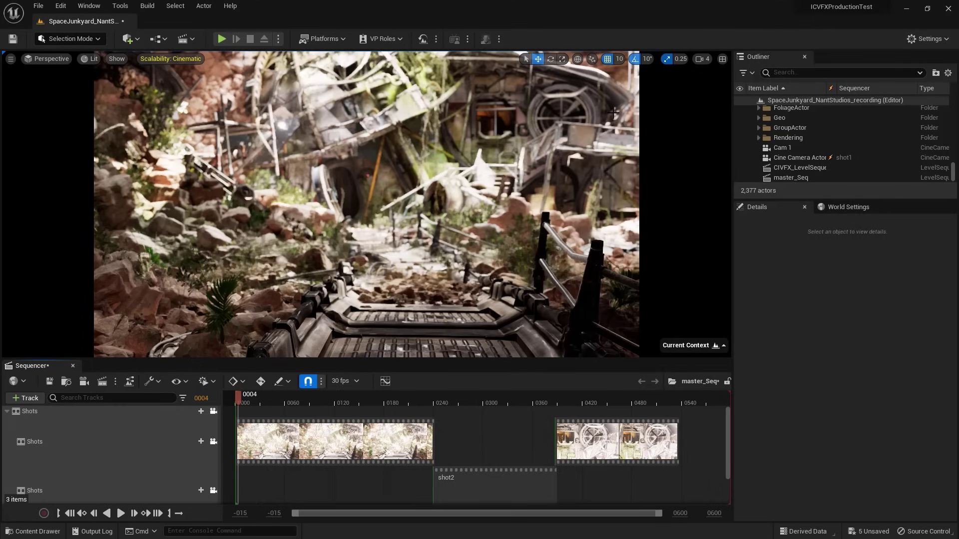
# - Look up the shot1 sequence in the Cinematics folder
pyautogui.click(58, 533)
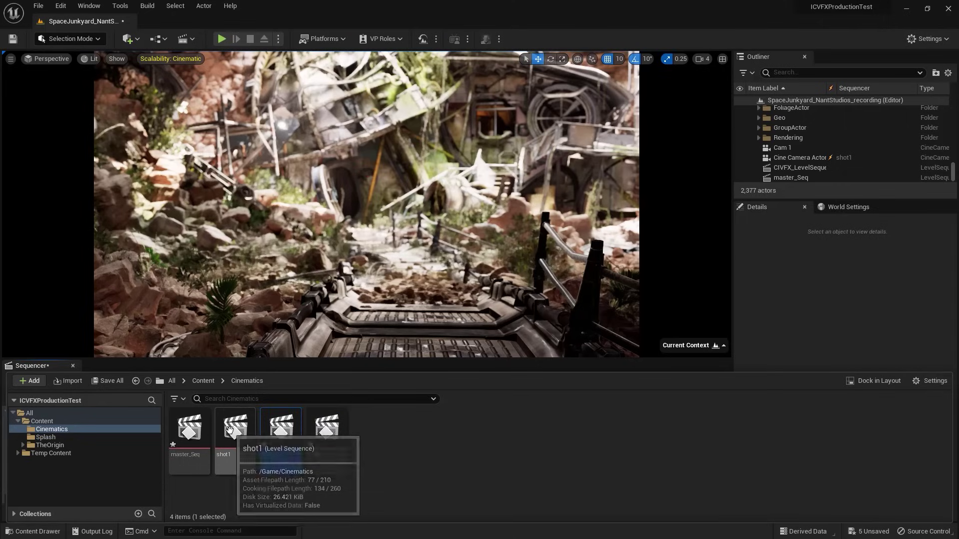
pyautogui.click(231, 469)
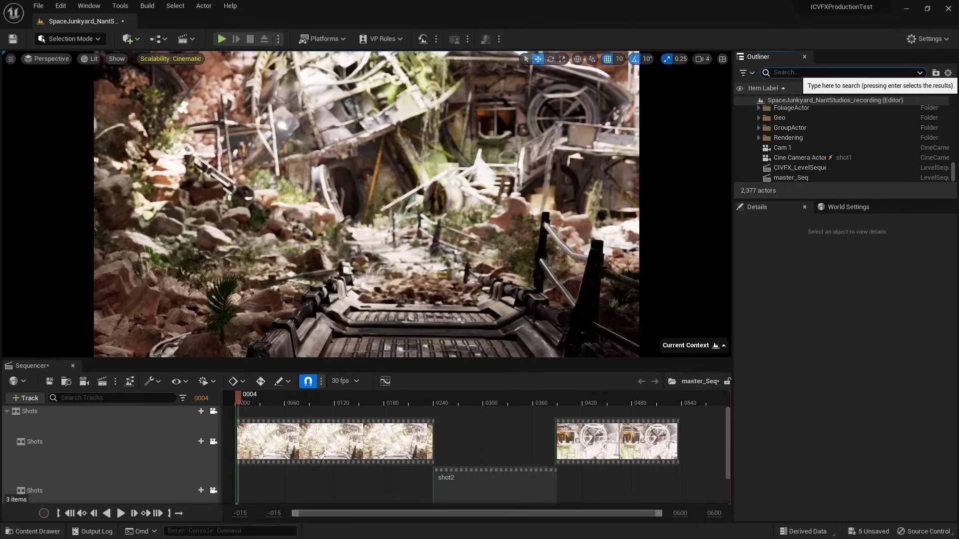
# - Search the level's actors for "postprocess" and select the PostProcessVolume in the Volumes folder
pyautogui.write('postprocess')
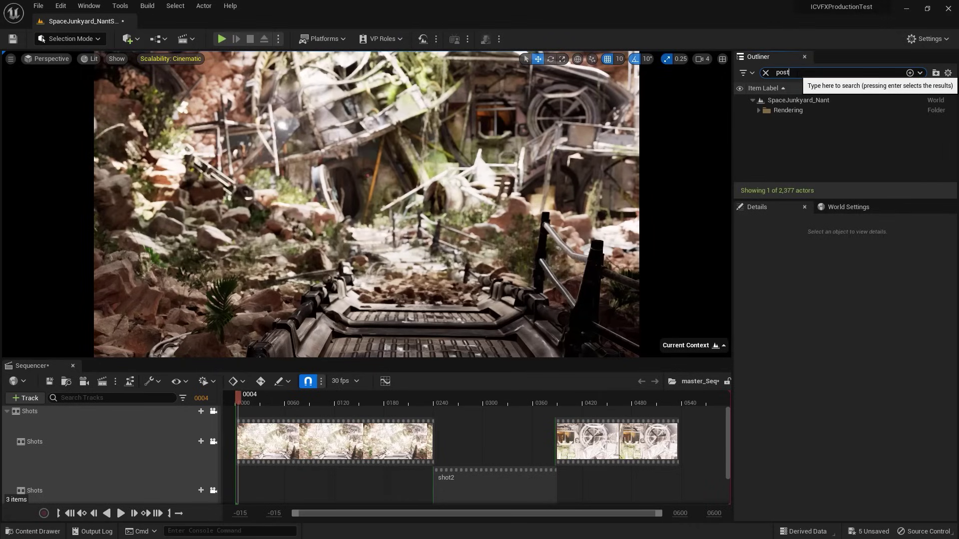
pyautogui.click(758, 111)
pyautogui.click(784, 129)
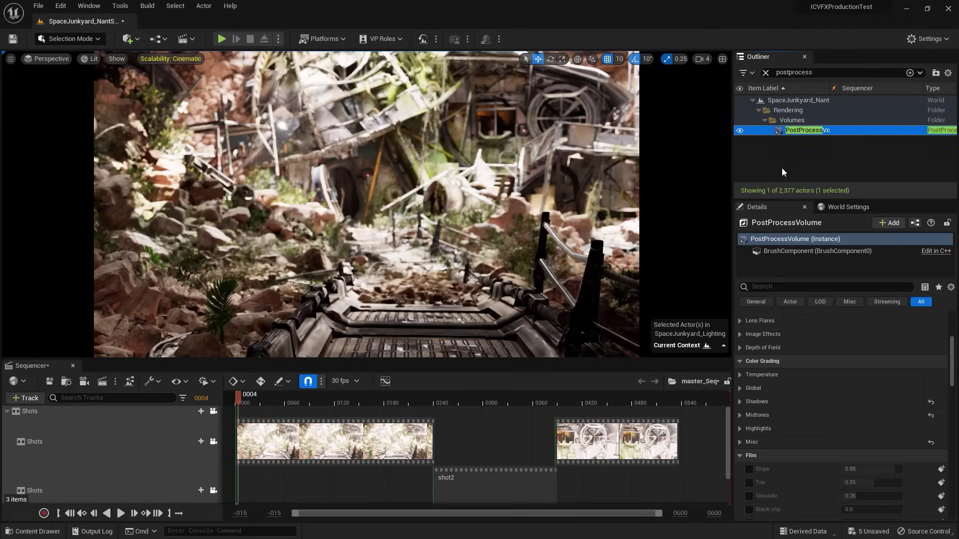
# - Filter the PostProcessVolume's properties for "lumen" and enable the Global Illumination Method override set to Lumen
pyautogui.scroll(5, 741, 385)
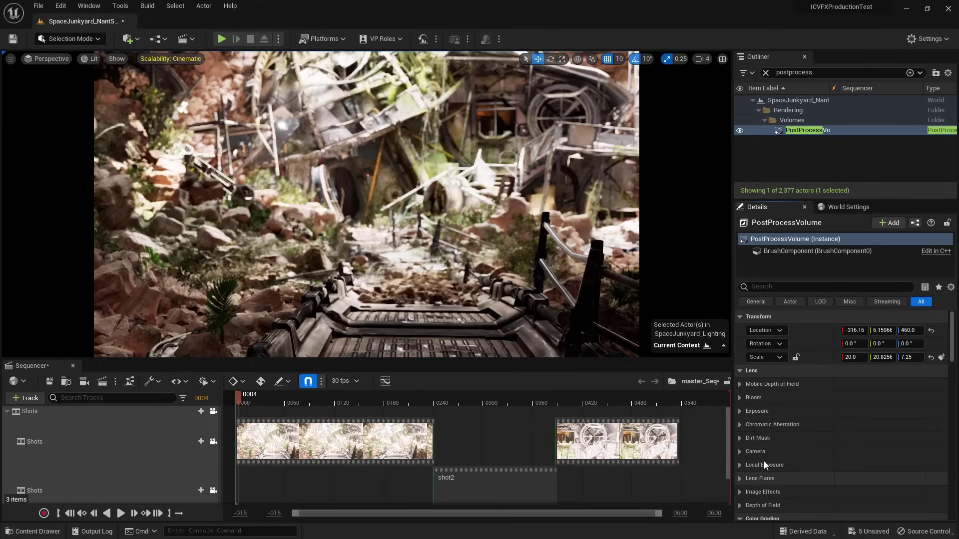
pyautogui.click(780, 287)
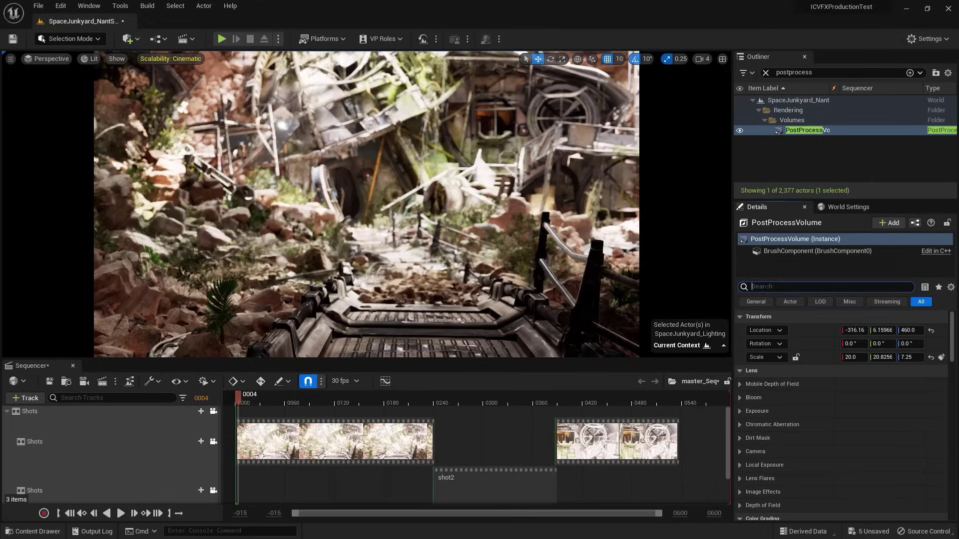
pyautogui.write('lumen')
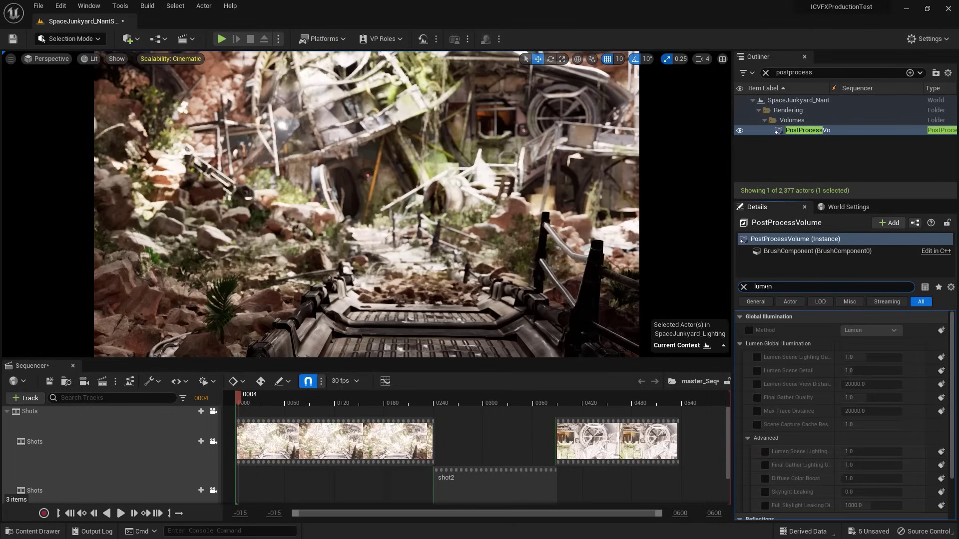
pyautogui.click(749, 330)
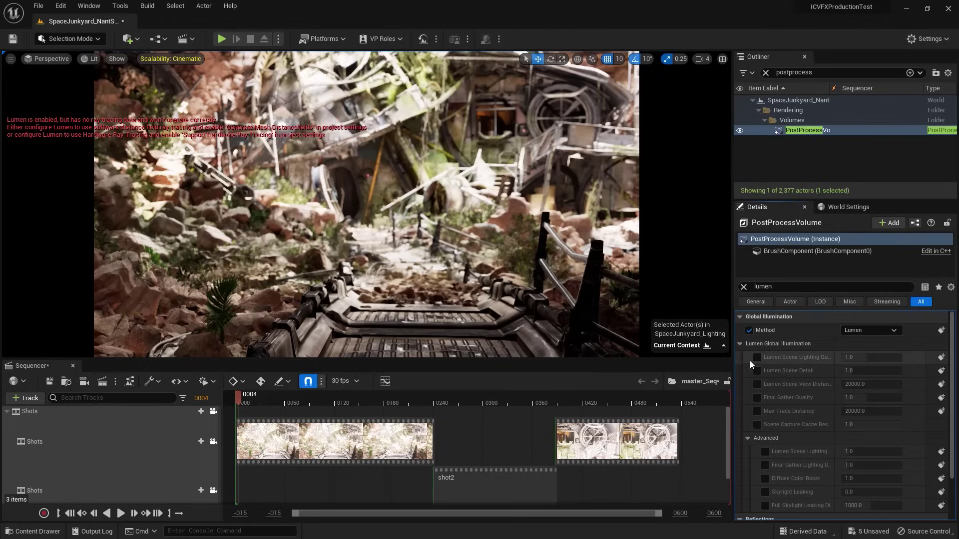
# - Enable Final Gather Quality and Lumen Scene Detail in the Lumen Global Illumination settings and set both to 4
pyautogui.click(758, 398)
pyautogui.click(866, 398)
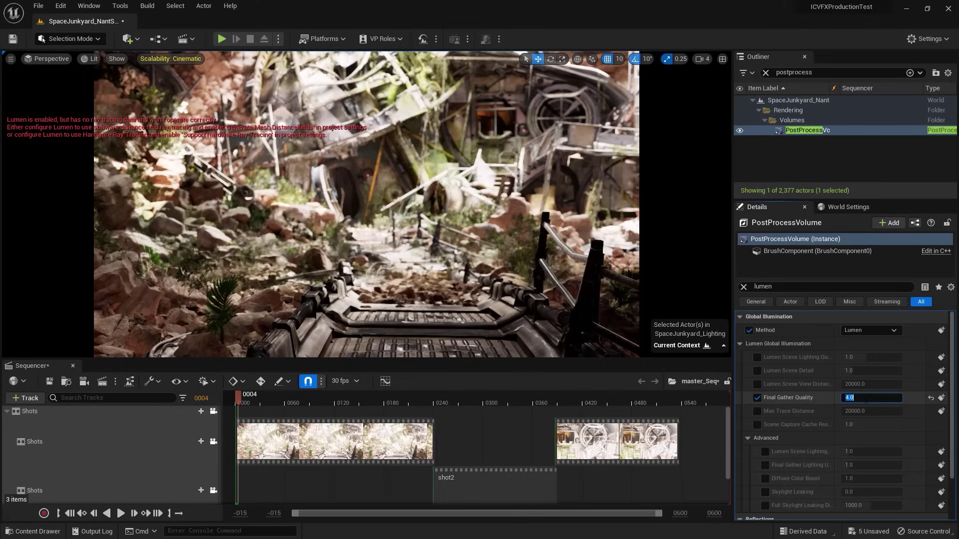
pyautogui.click(757, 371)
pyautogui.click(856, 372)
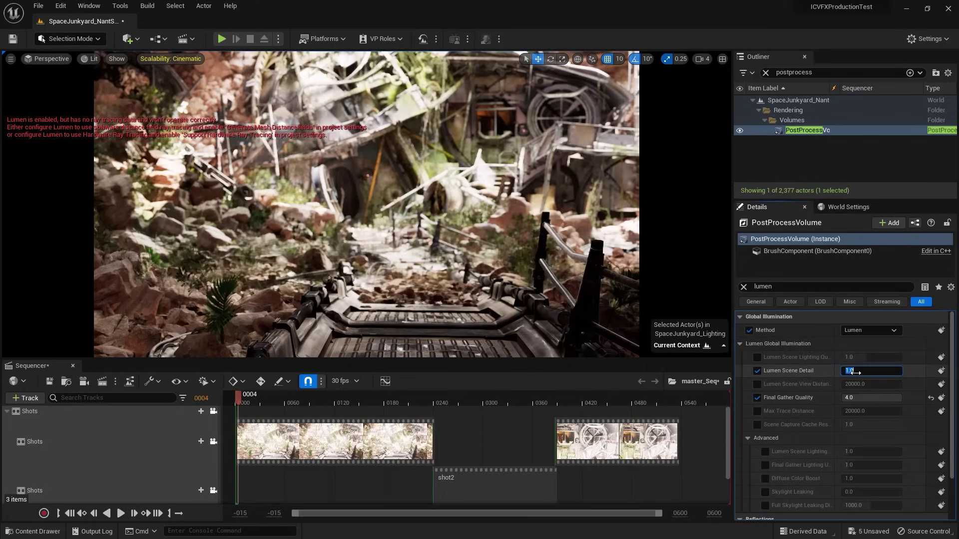
pyautogui.press('Return')
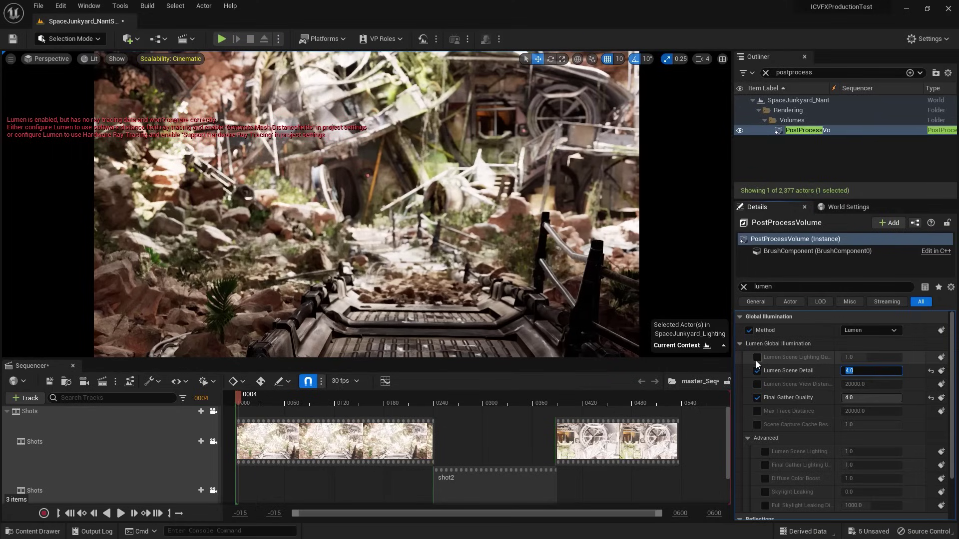
# - Enable Lumen Scene Lighting Quality and set it to 4
pyautogui.click(758, 358)
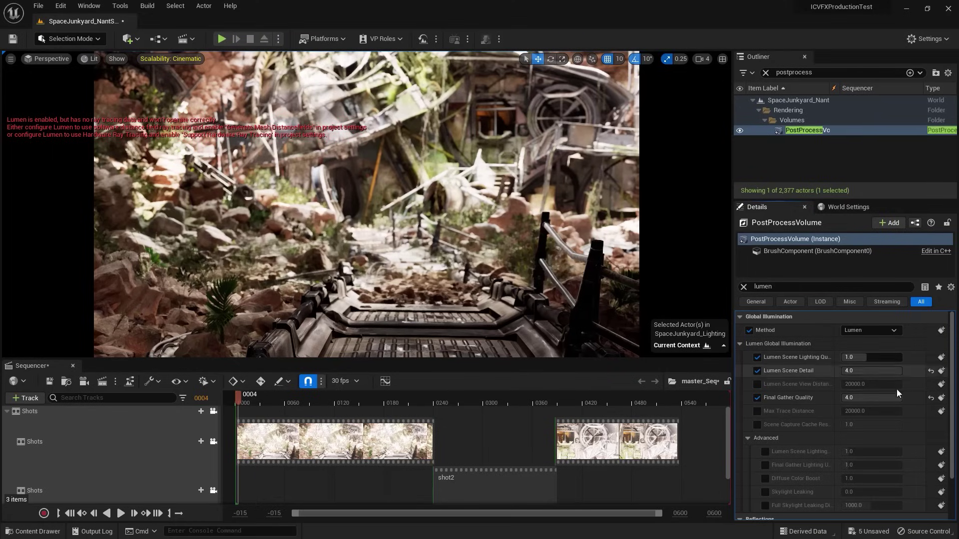
pyautogui.click(853, 358)
pyautogui.write('4')
pyautogui.press('Return')
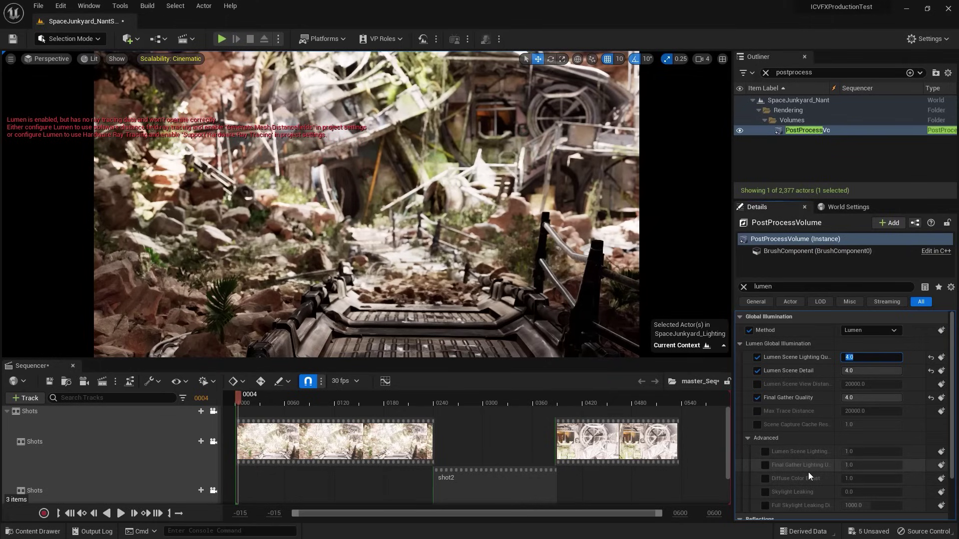
# - Enable Quality in the volume's Lumen Reflections settings and set it to 4
pyautogui.scroll(-3, 845, 464)
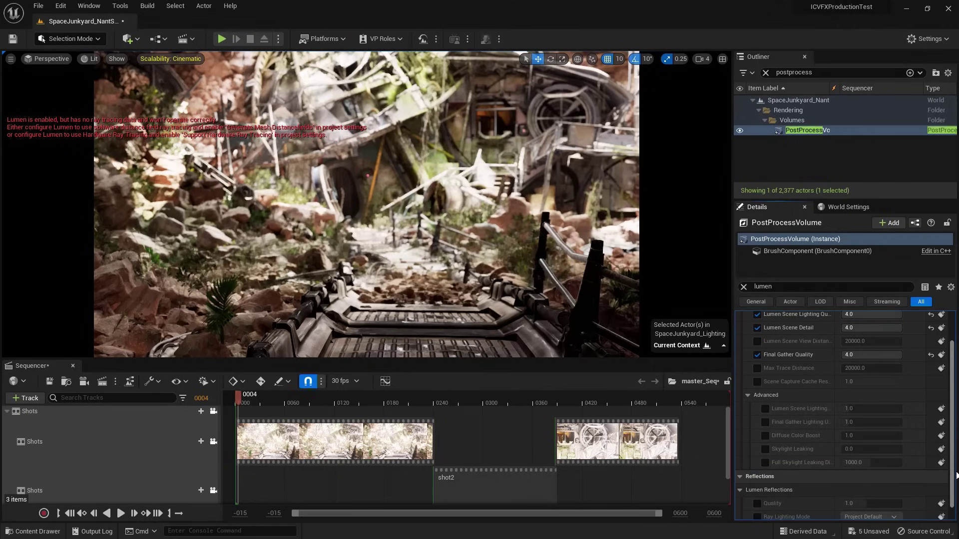
pyautogui.click(758, 487)
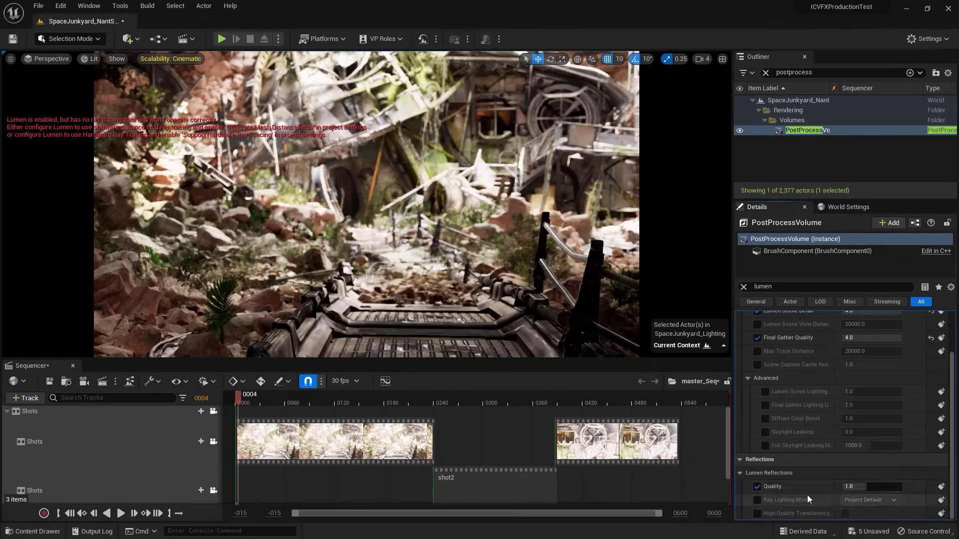
pyautogui.click(871, 487)
pyautogui.write('4')
pyautogui.press('Return')
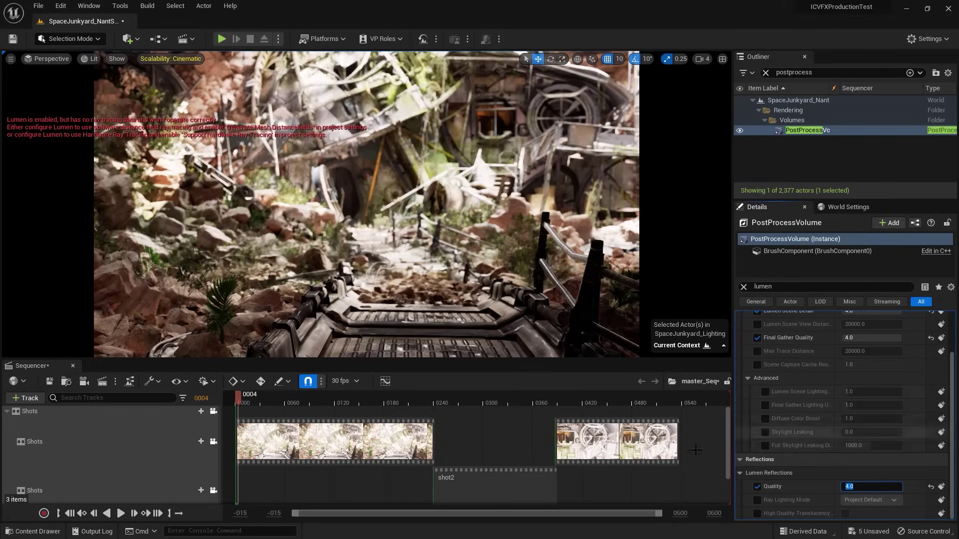
pyautogui.scroll(3, 867, 424)
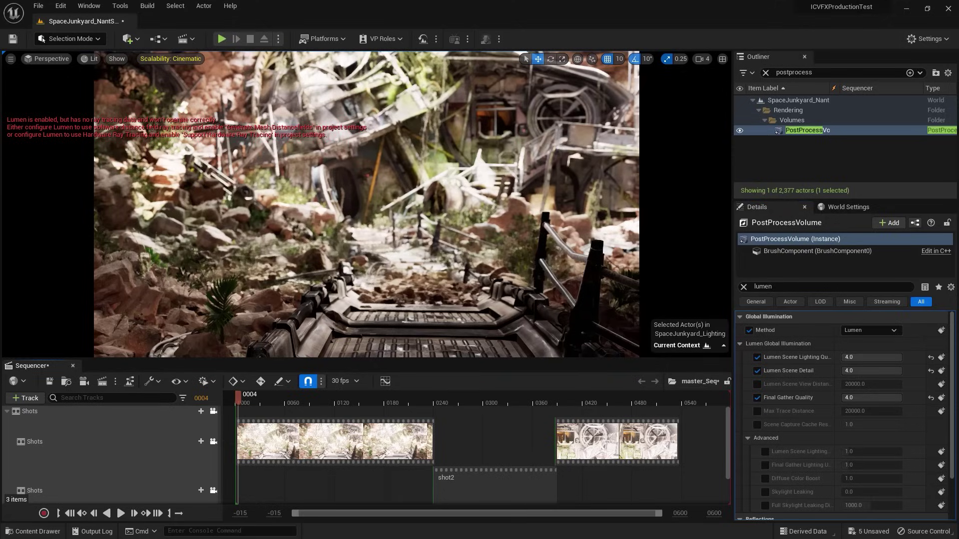
# - Open the Project Settings and review the Windows platform's targeted shader formats and default RHI
pyautogui.click(923, 39)
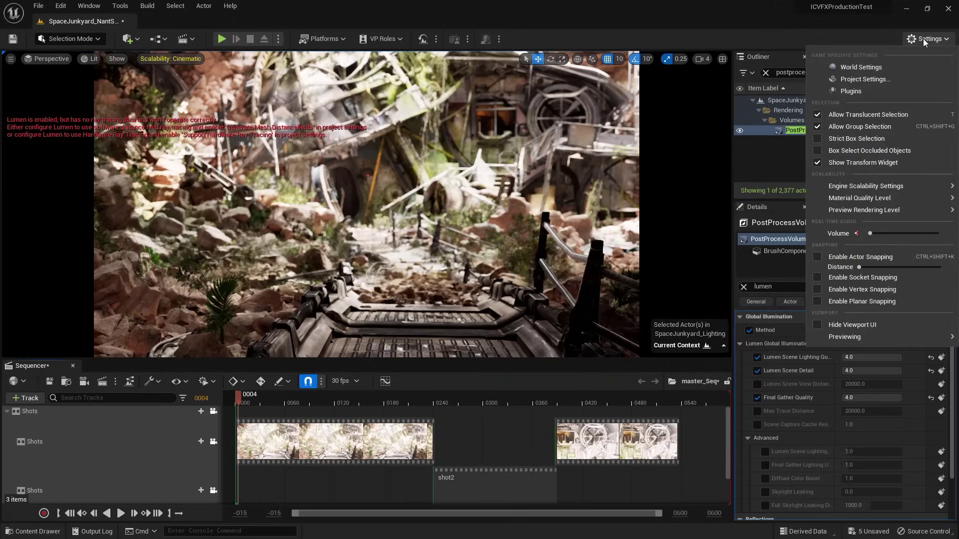
pyautogui.click(864, 79)
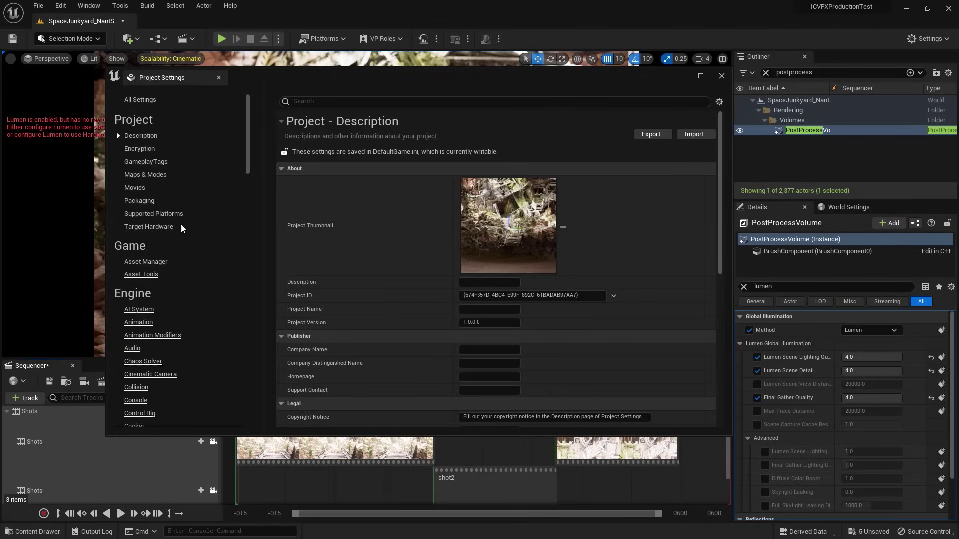
pyautogui.moveTo(246, 161); pyautogui.dragTo(273, 315)
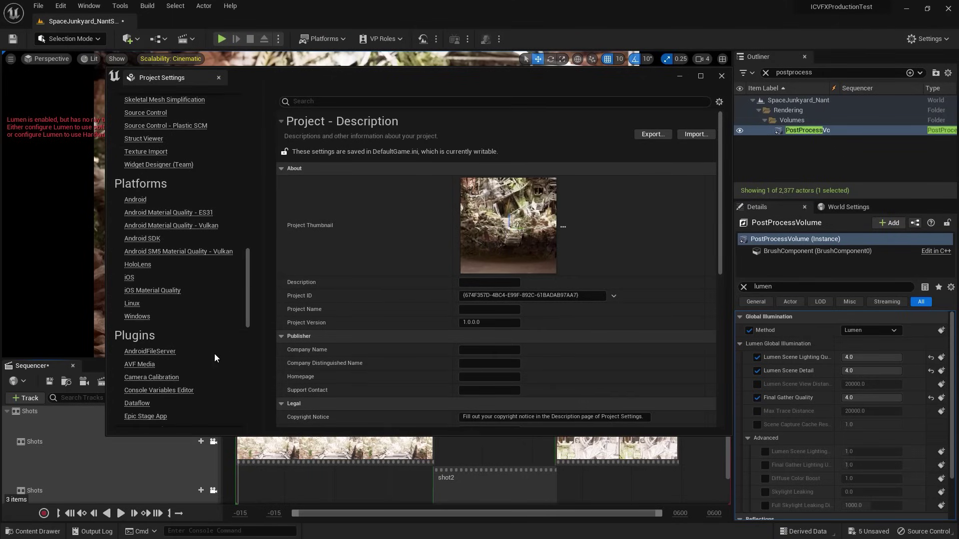
pyautogui.click(133, 317)
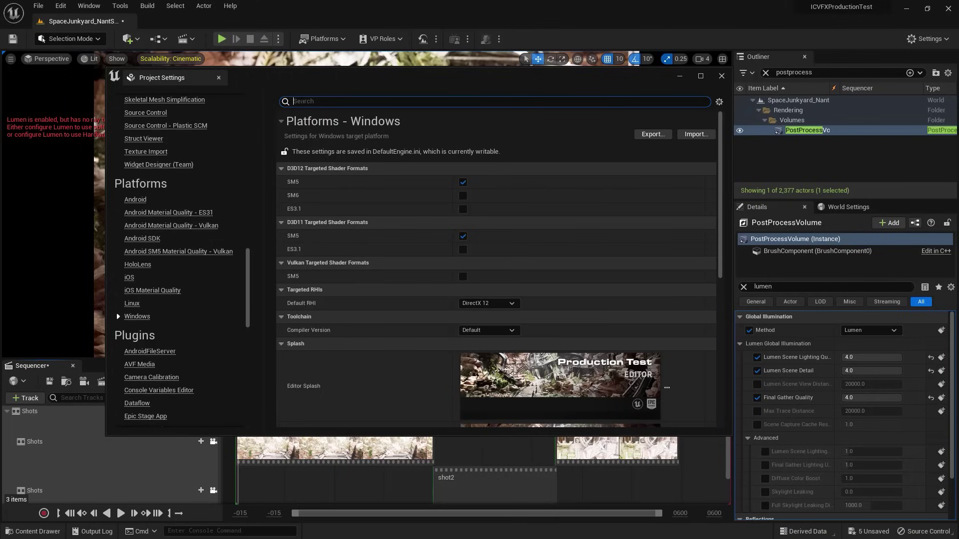
# - Search the project settings for "raytracing", enable Use Hardware Ray Tracing when available for Lumen, and scrub the master sequence to frame 355
pyautogui.scroll(15, 246, 255)
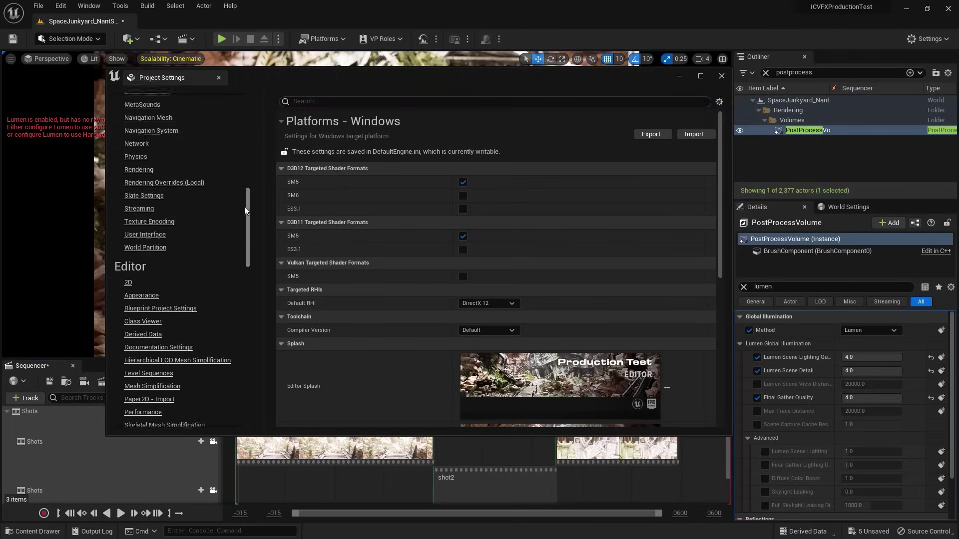
pyautogui.scroll(5, 244, 150)
pyautogui.click(299, 102)
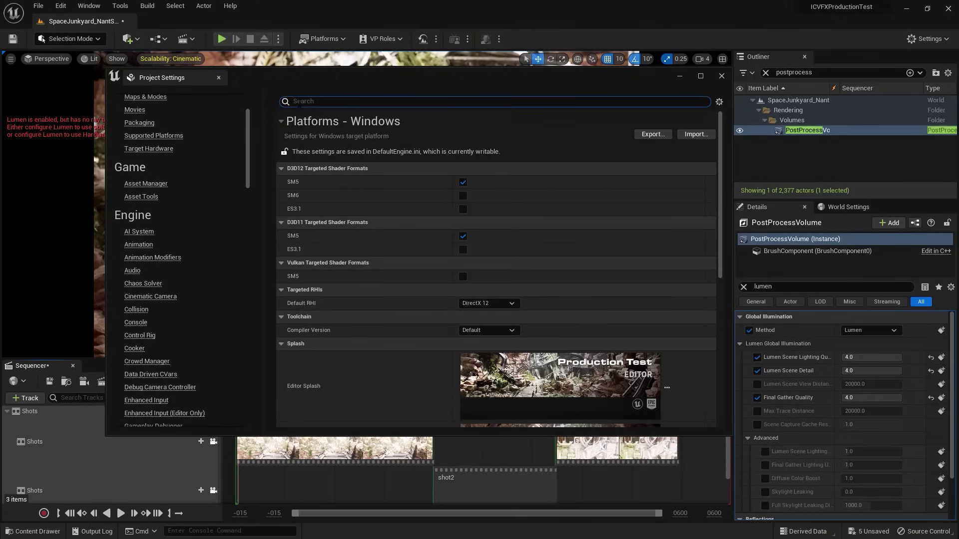
pyautogui.write('raytra')
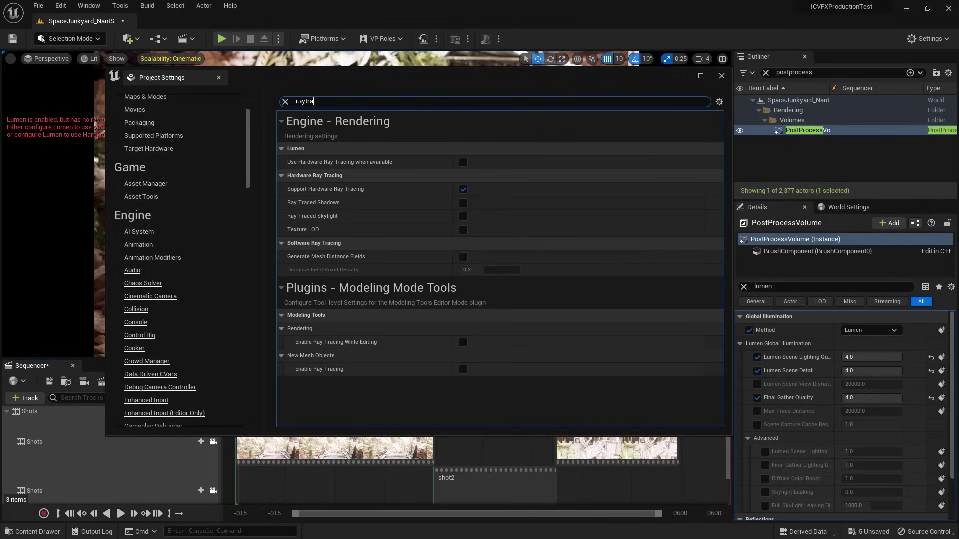
pyautogui.write('cing')
pyautogui.click(461, 163)
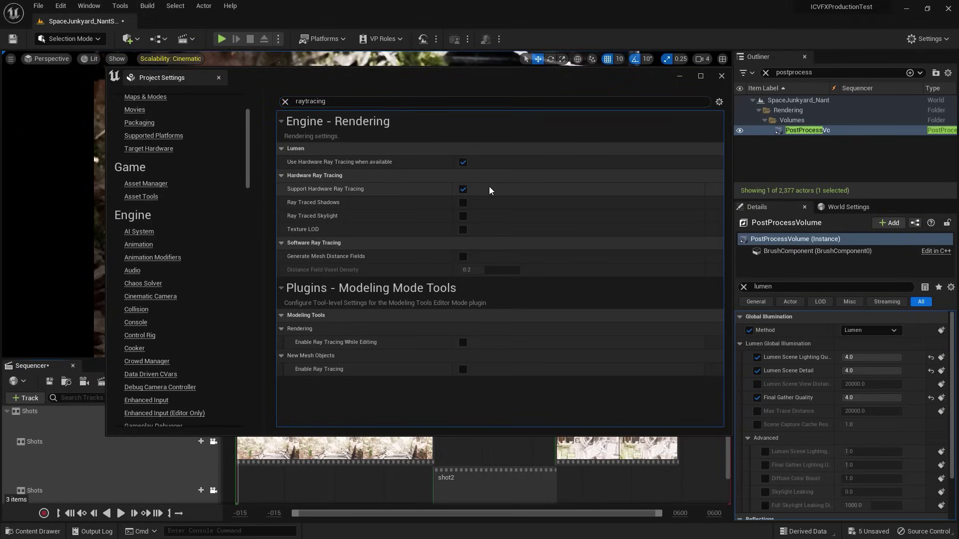
pyautogui.click(721, 76)
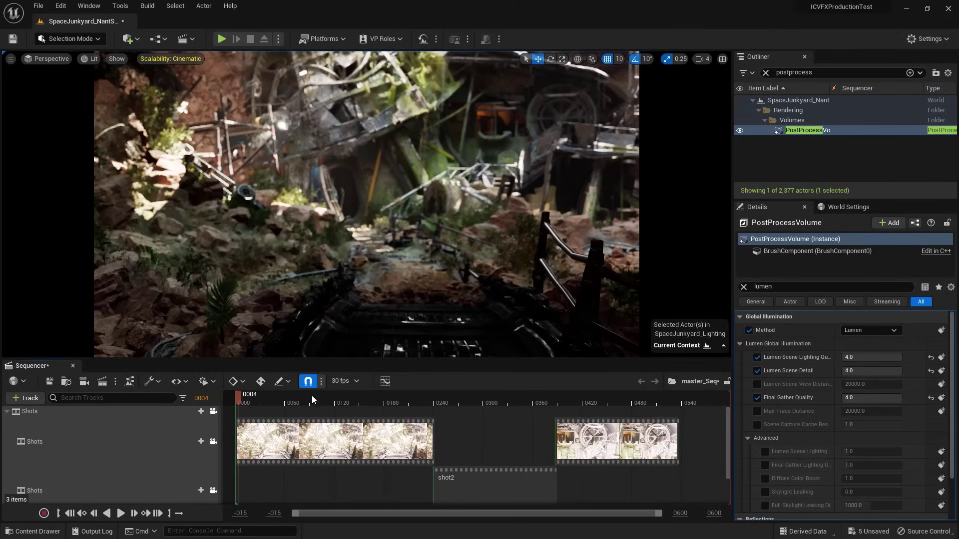
pyautogui.moveTo(312, 396); pyautogui.dragTo(529, 394)
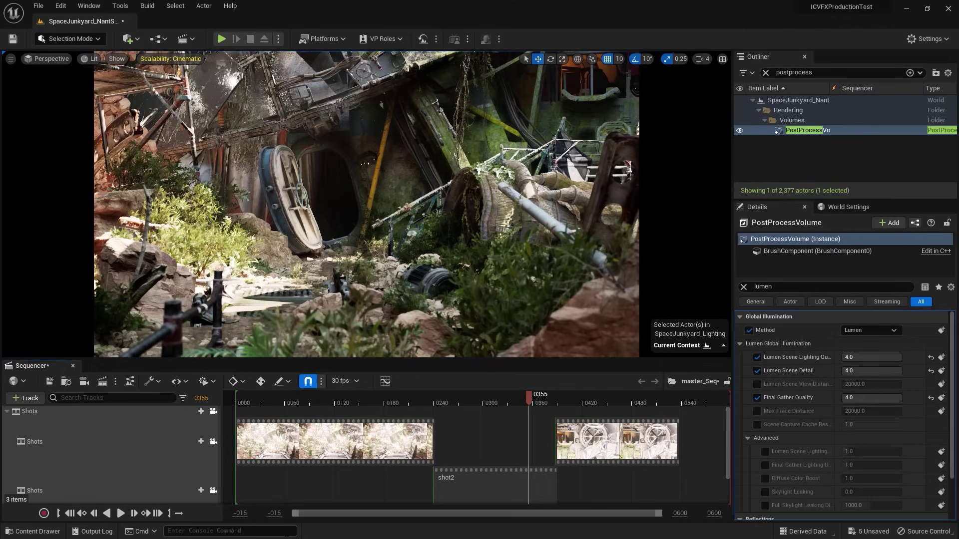
pyautogui.click(89, 5)
pyautogui.moveTo(122, 34)
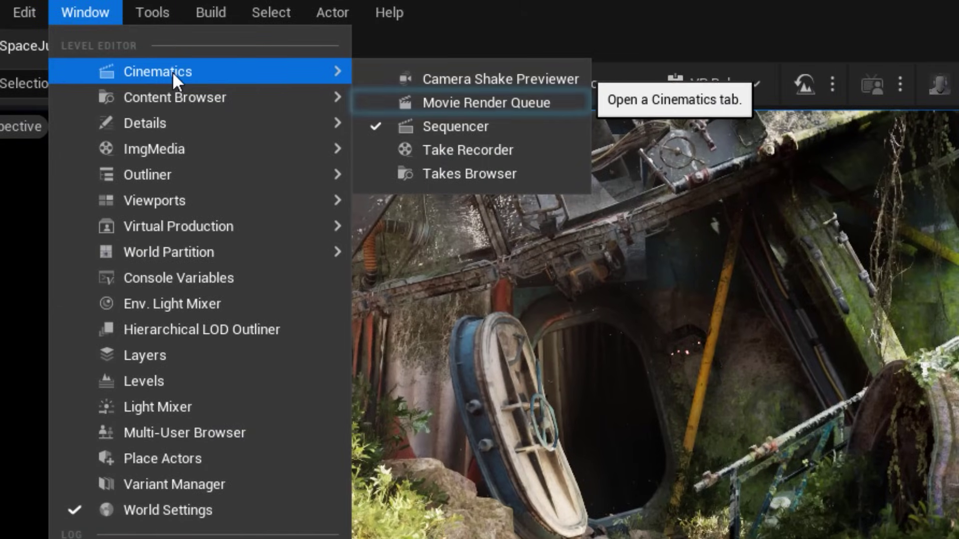
pyautogui.click(466, 107)
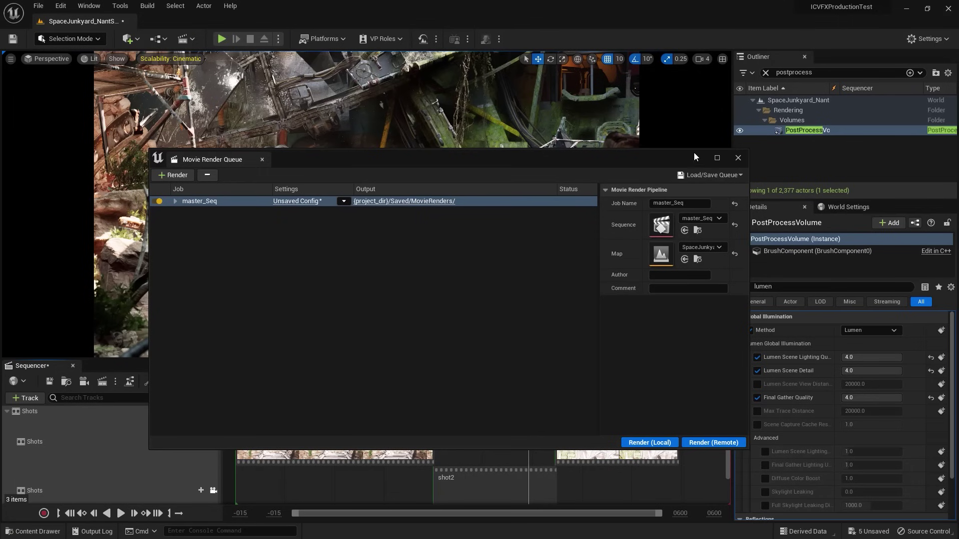
pyautogui.click(738, 158)
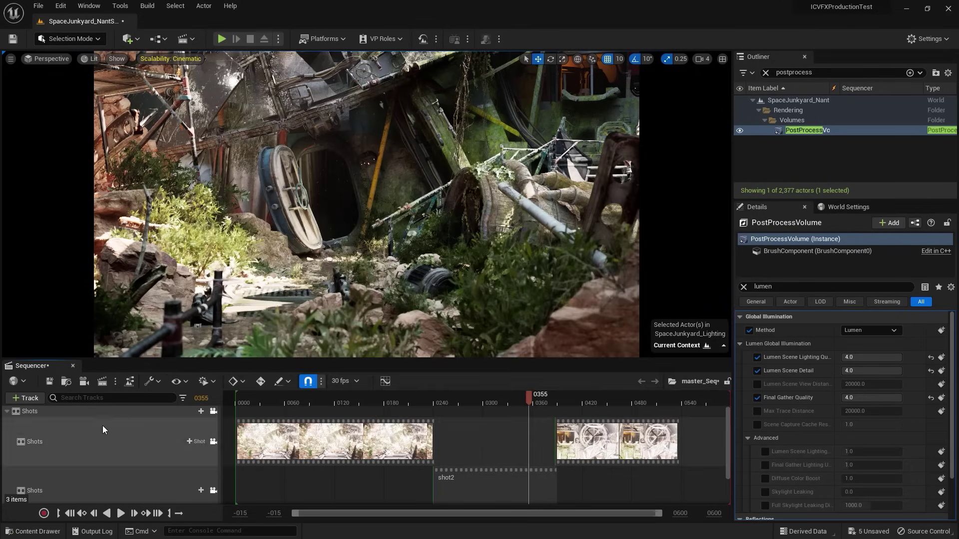
# - Send master_Seq from Sequencer to the Movie Render Queue, move the queue window clear of the timeline and expand the job's shots
pyautogui.click(102, 383)
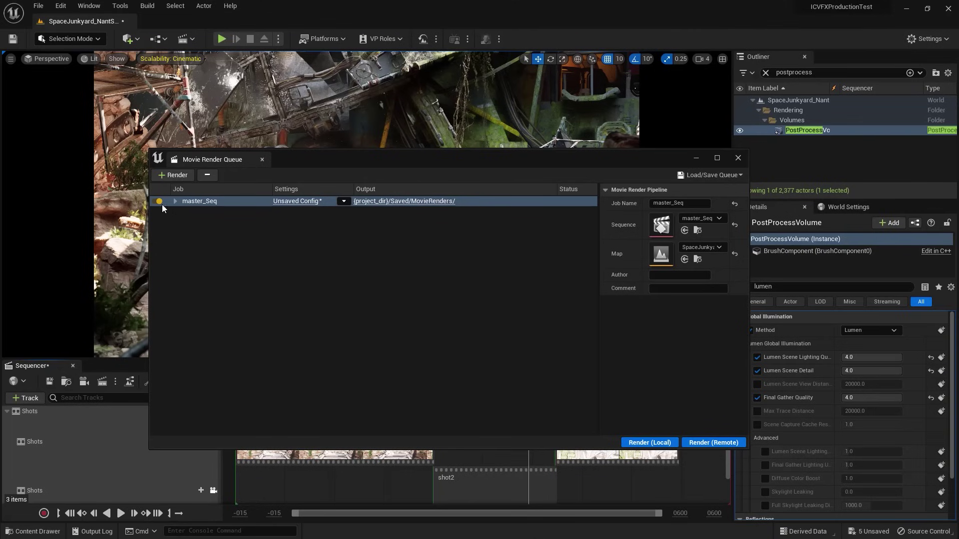
pyautogui.moveTo(360, 156); pyautogui.dragTo(459, 147)
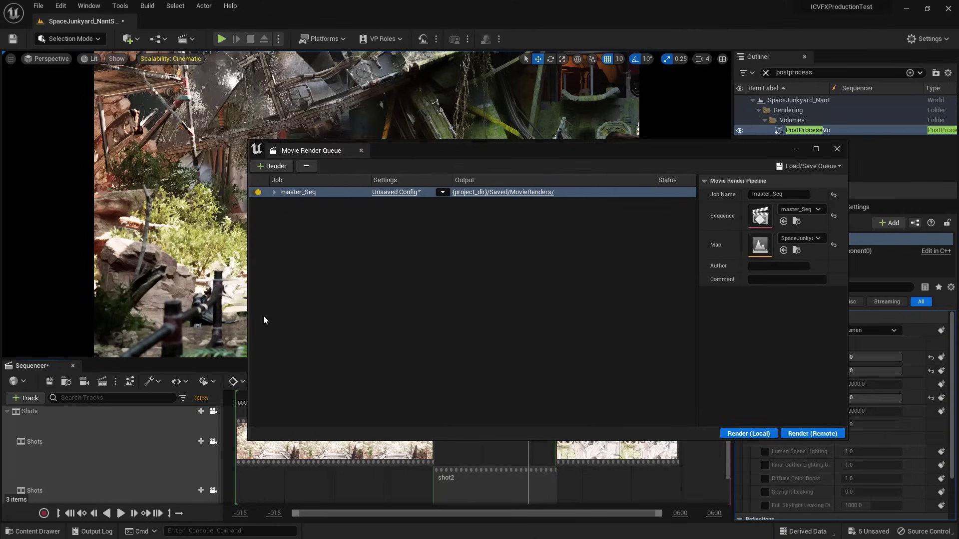
pyautogui.moveTo(426, 149); pyautogui.dragTo(392, 75)
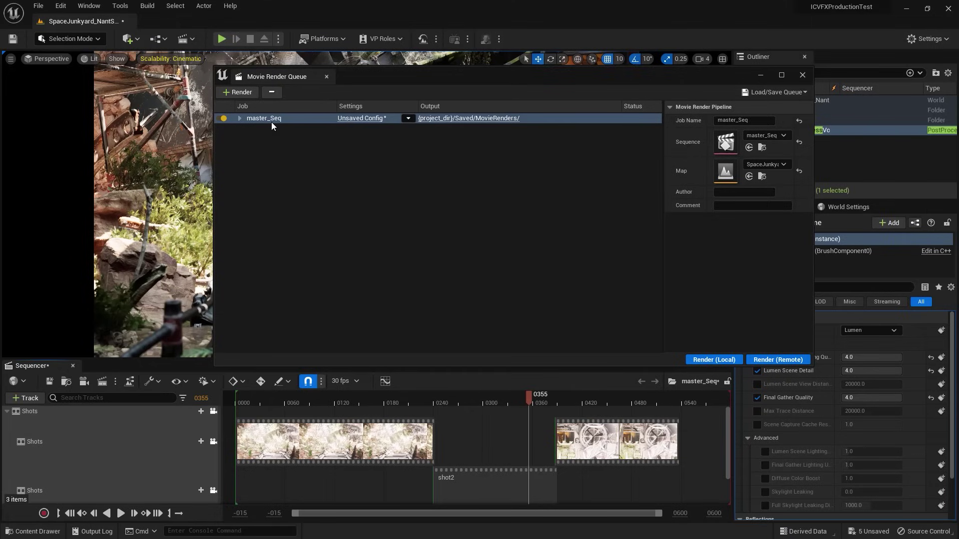
pyautogui.click(240, 118)
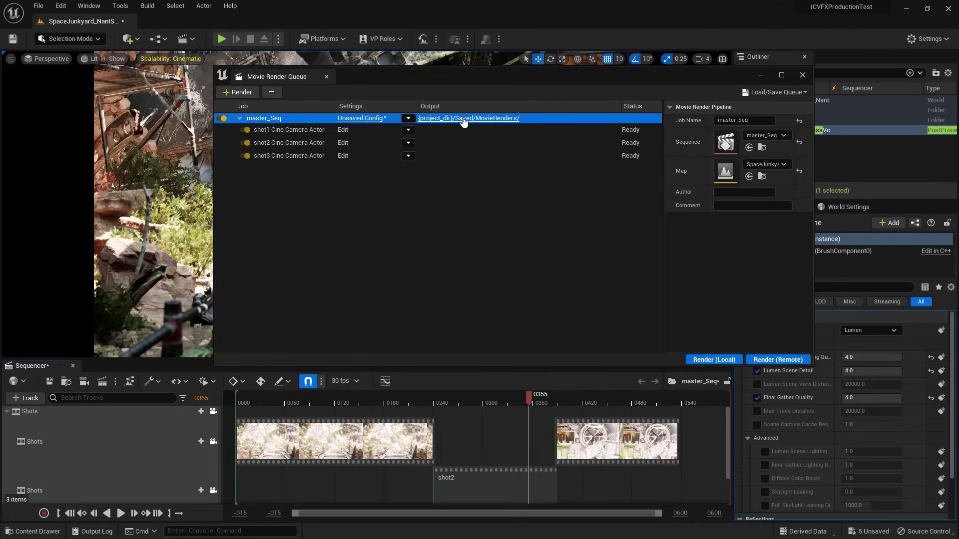
# - Open the job's MovieRenders output folder in File Explorer and look up its location through the 17_Sequencer project's Saved folder
pyautogui.click(488, 121)
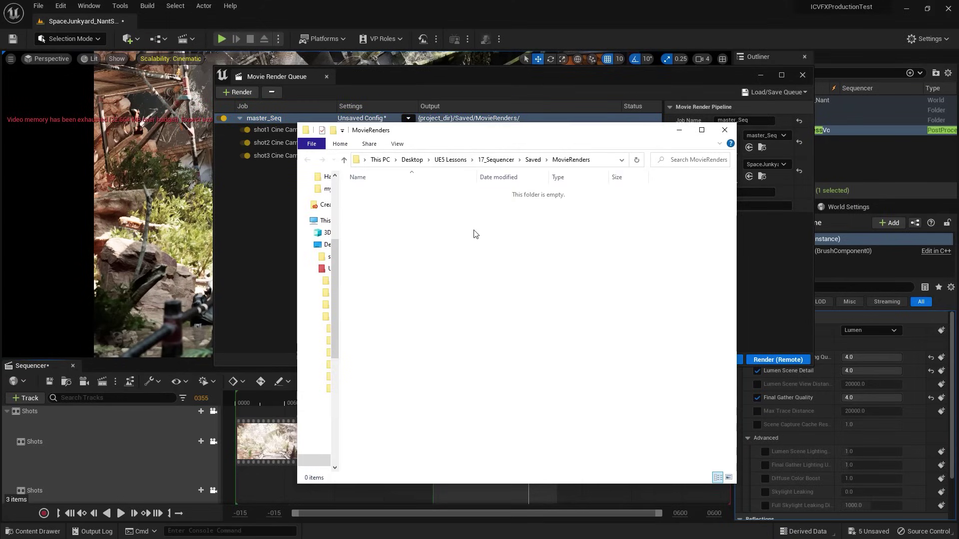
pyautogui.click(496, 160)
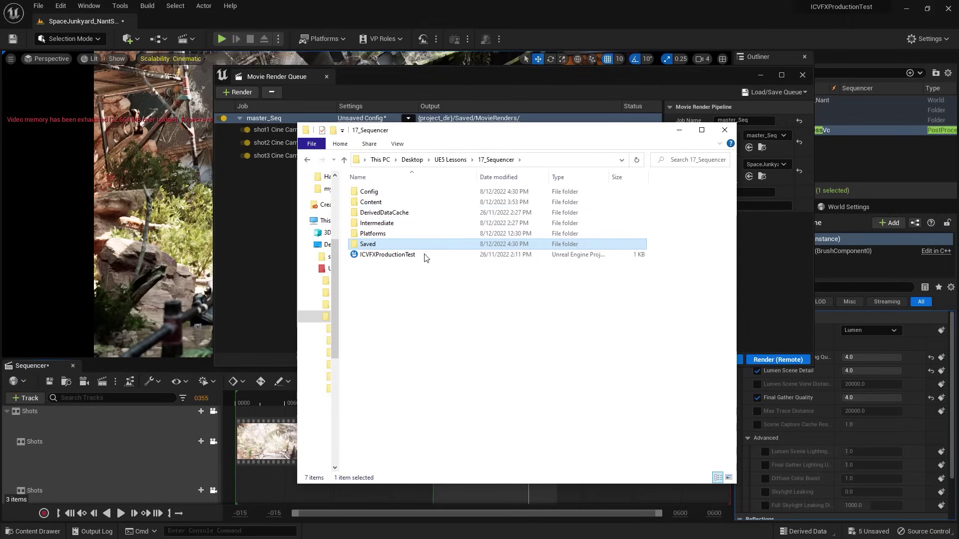
pyautogui.doubleClick(368, 244)
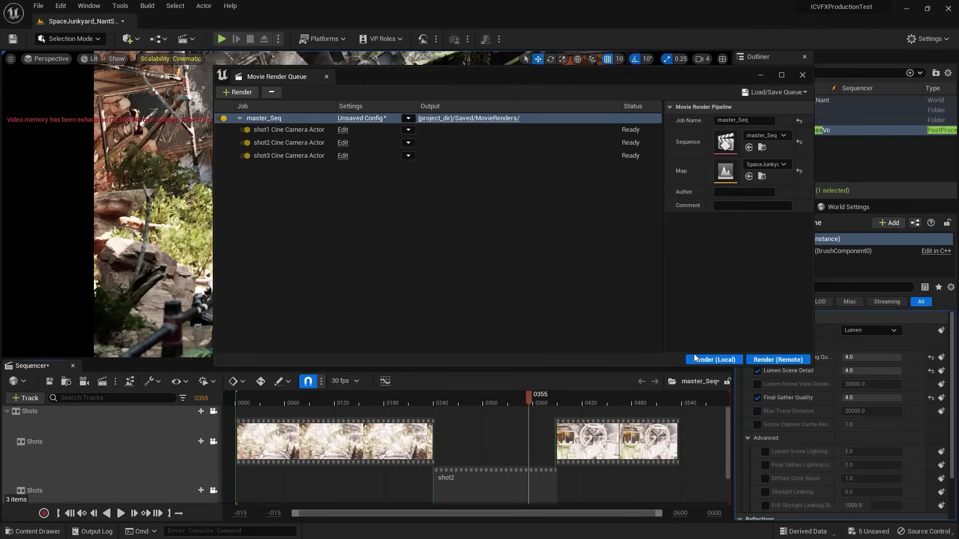
# - In the master_Seq job's render configuration, disable the .jpg Sequence [8bit] export and add a .png Sequence [8bit] export
pyautogui.click(360, 119)
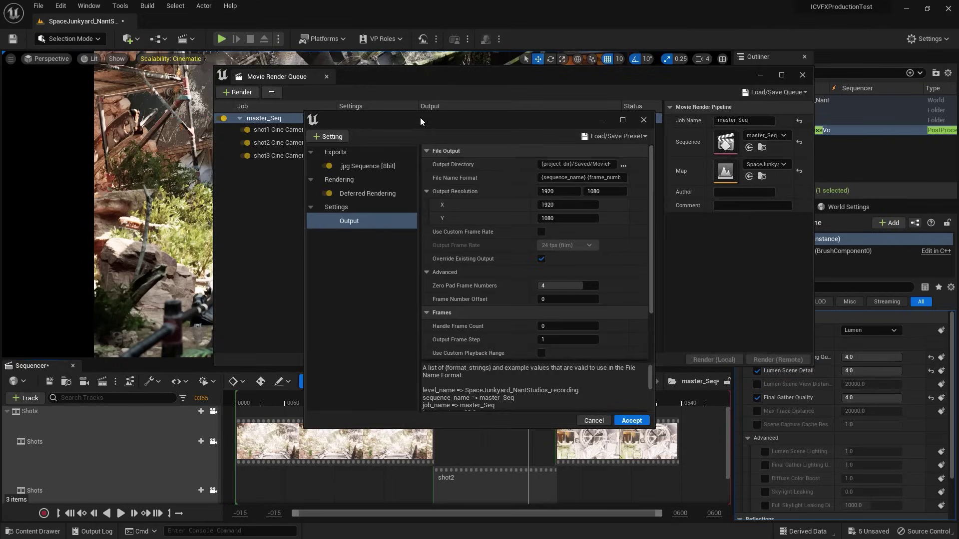
pyautogui.moveTo(421, 117); pyautogui.dragTo(300, 116)
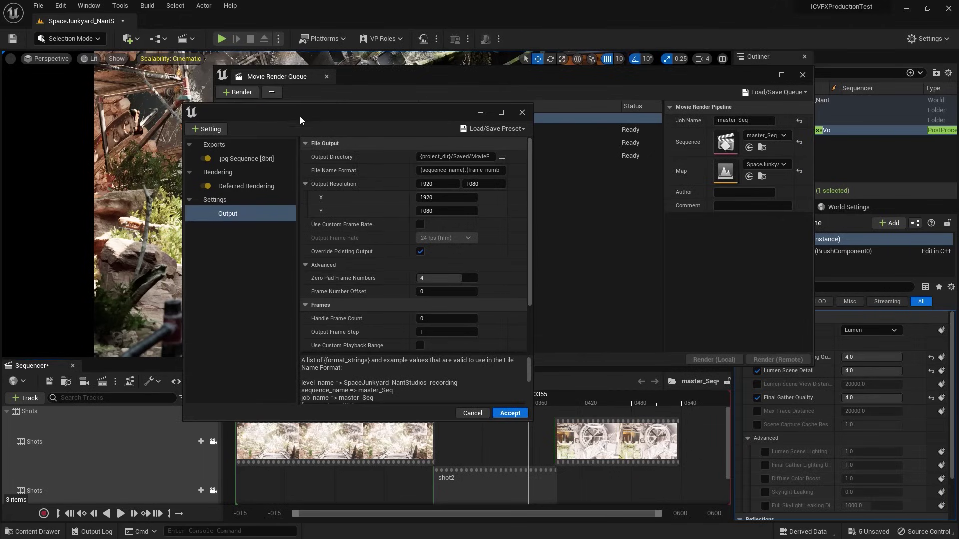
pyautogui.click(236, 158)
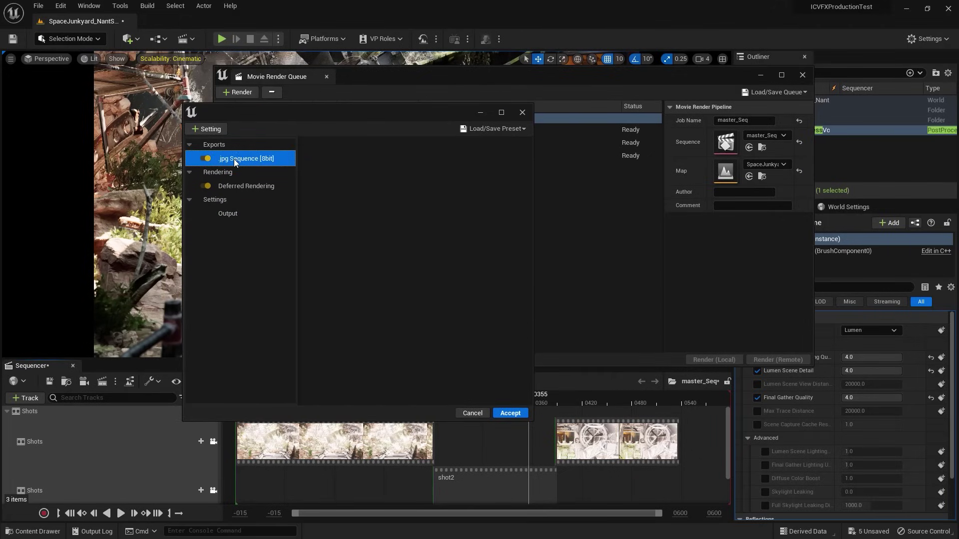
pyautogui.click(205, 159)
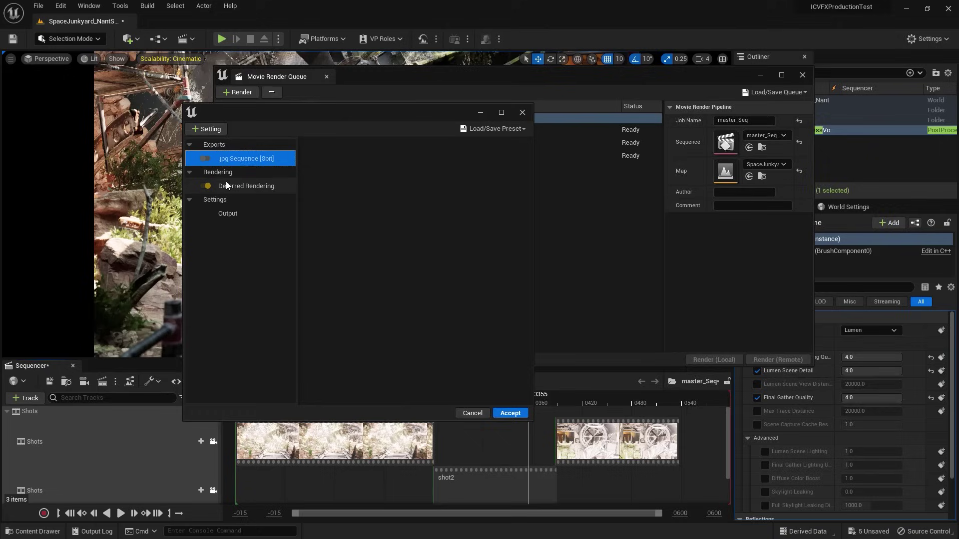
pyautogui.click(211, 127)
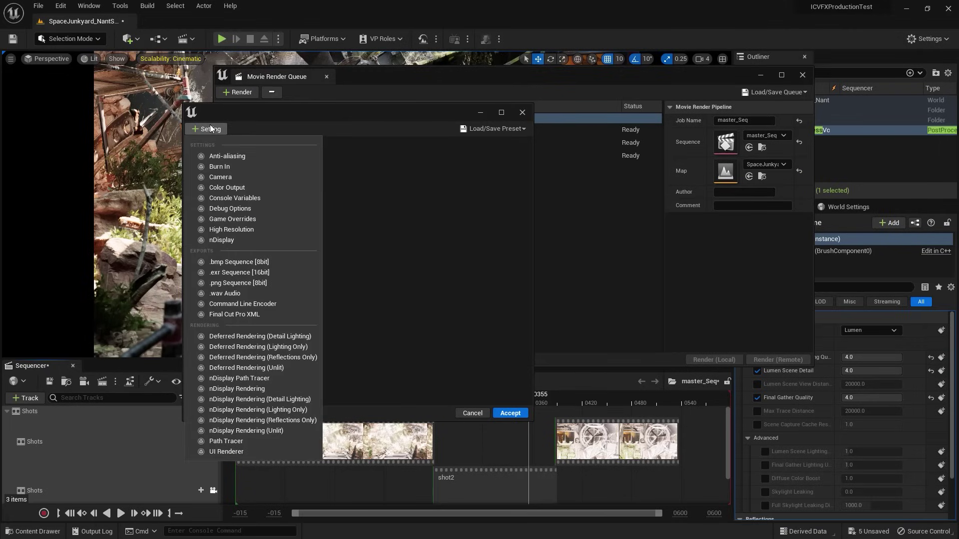
pyautogui.click(245, 283)
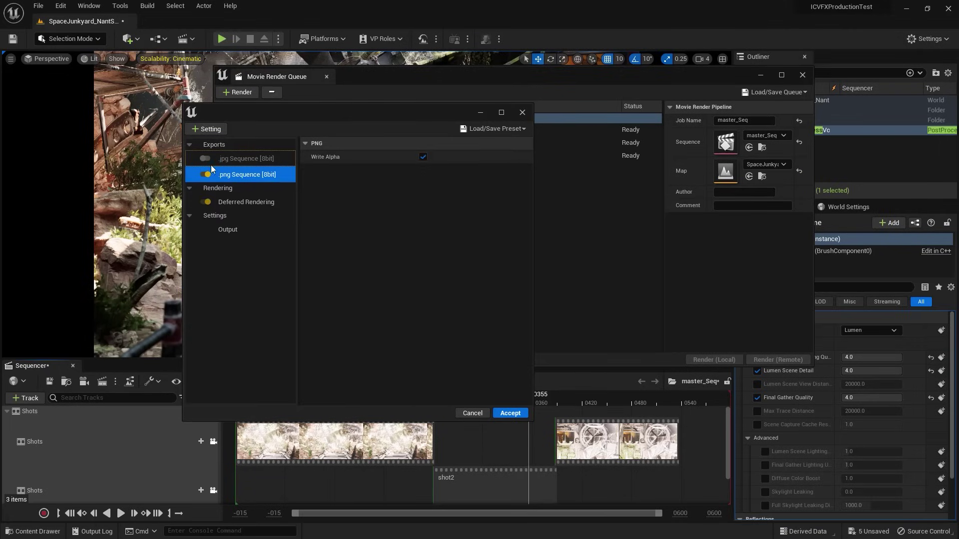
pyautogui.click(207, 131)
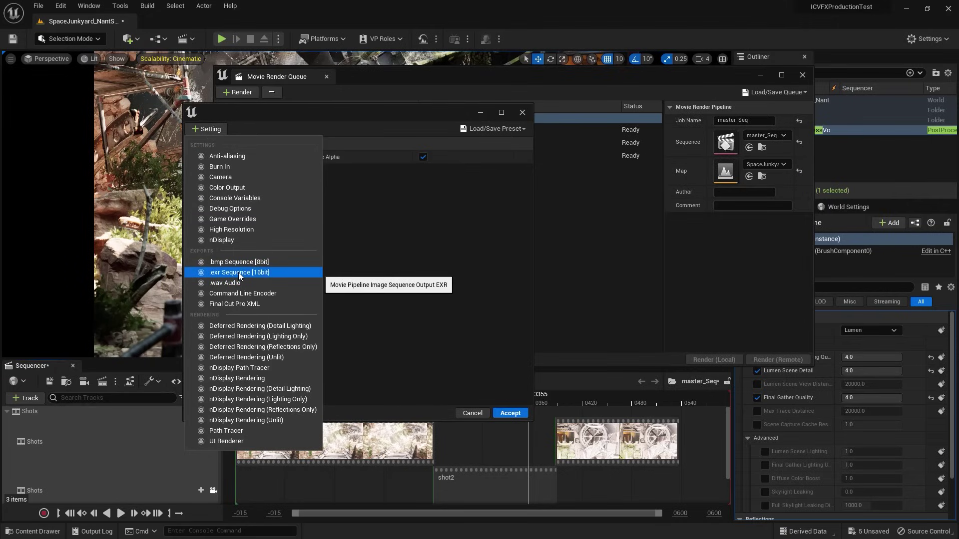
pyautogui.click(412, 223)
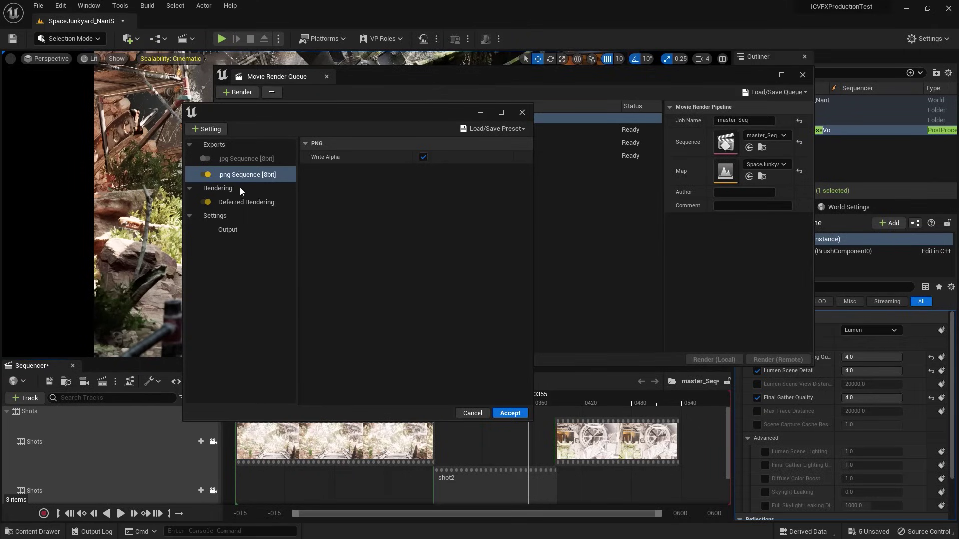
# - In the Output settings, enable the custom frame rate, set it to 25 fps (PAL/25) and accept the configuration
pyautogui.click(232, 229)
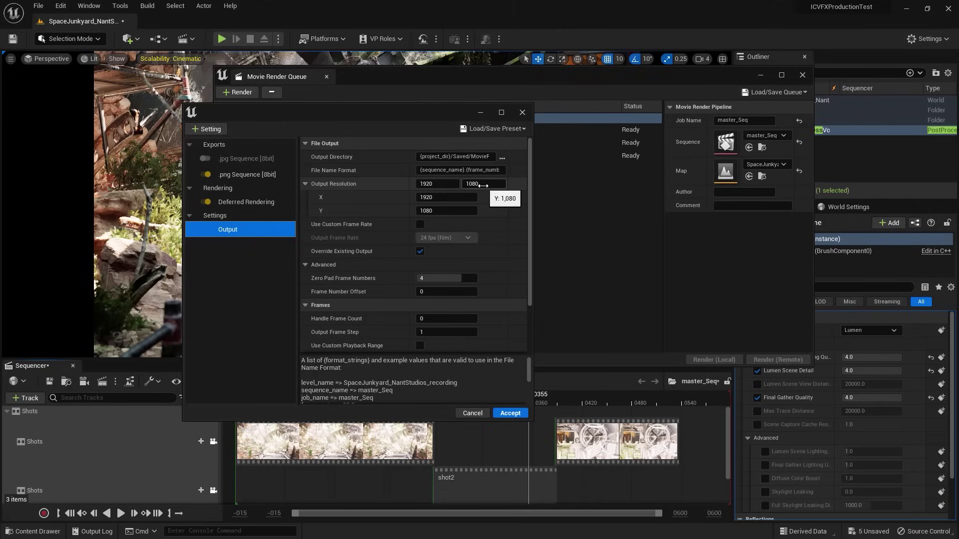
pyautogui.scroll(-3, 462, 225)
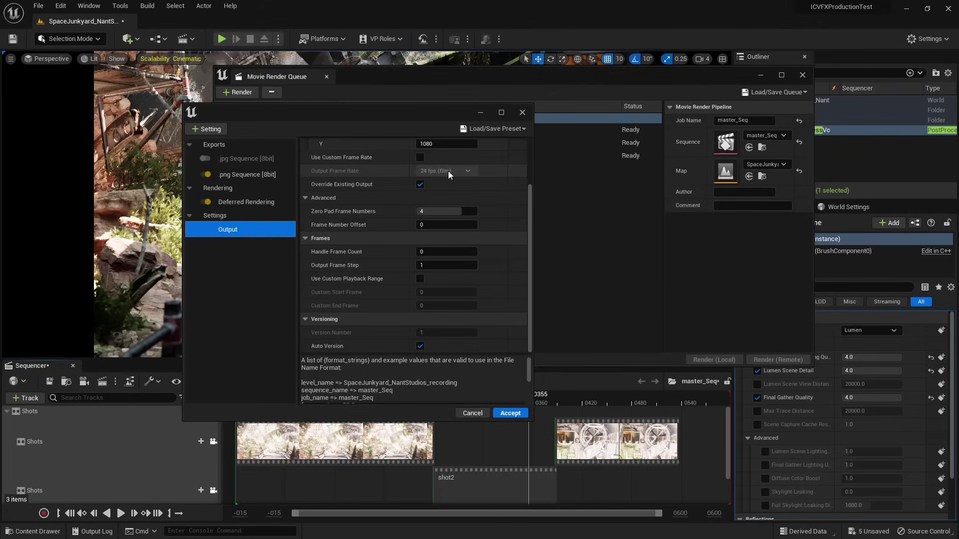
pyautogui.click(421, 158)
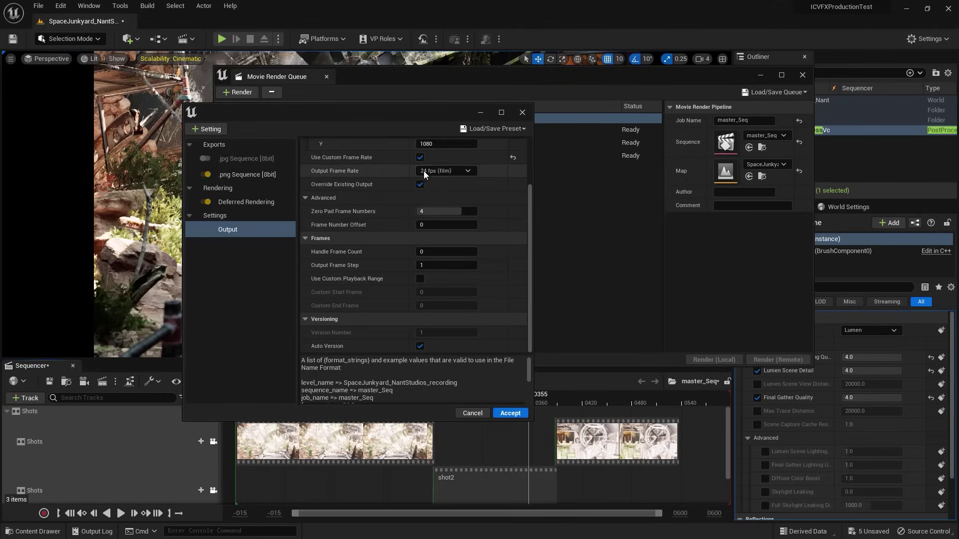
pyautogui.click(432, 170)
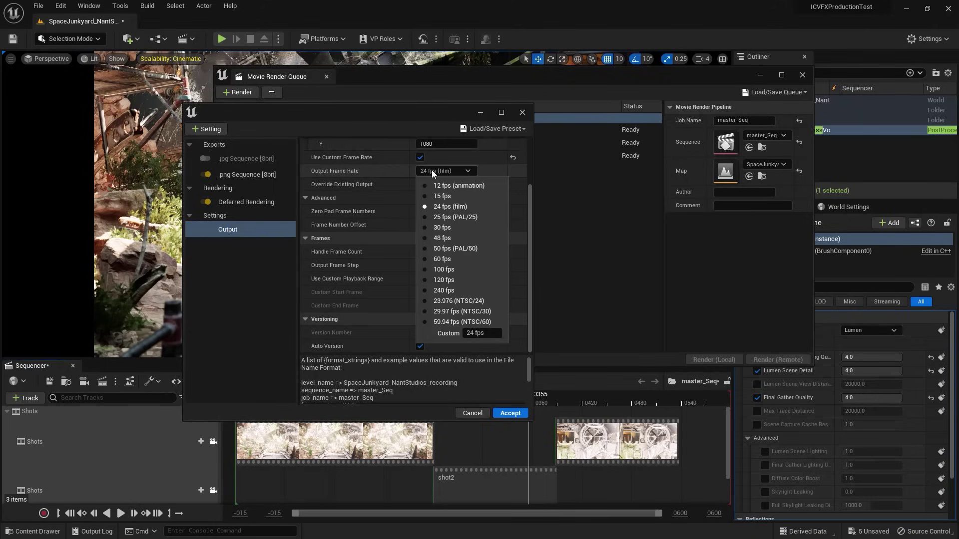
pyautogui.click(454, 220)
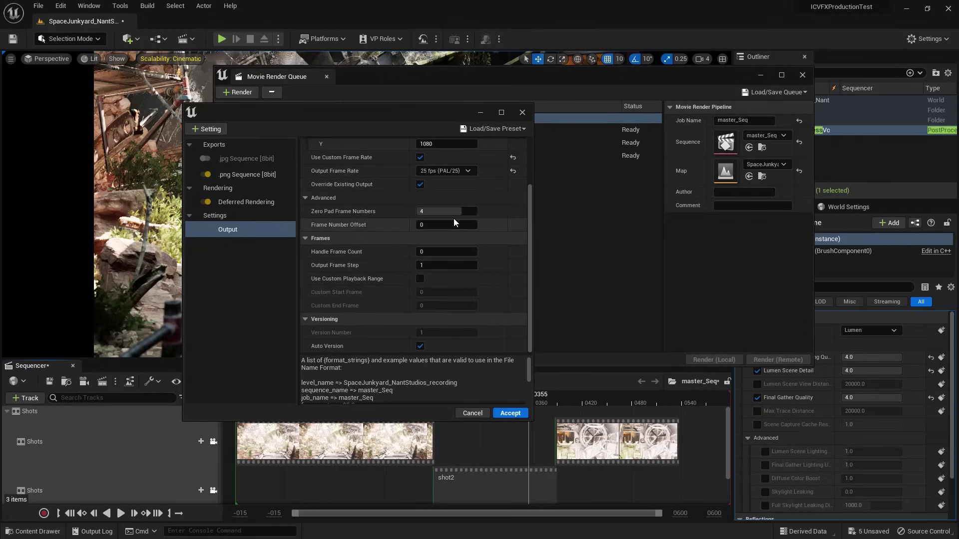
pyautogui.click(522, 414)
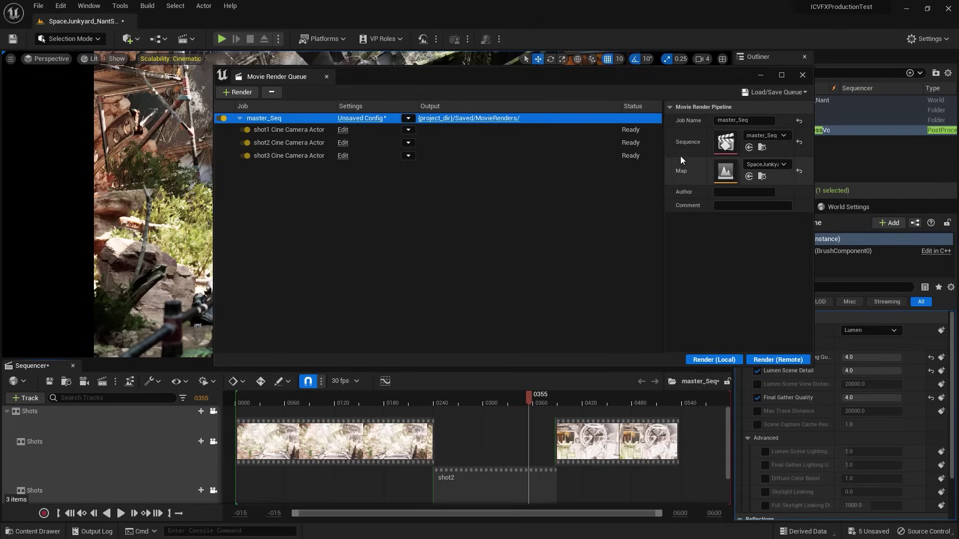
# - Check the master_Seq job's assigned sequence and output folder, and render the job locally
pyautogui.click(784, 135)
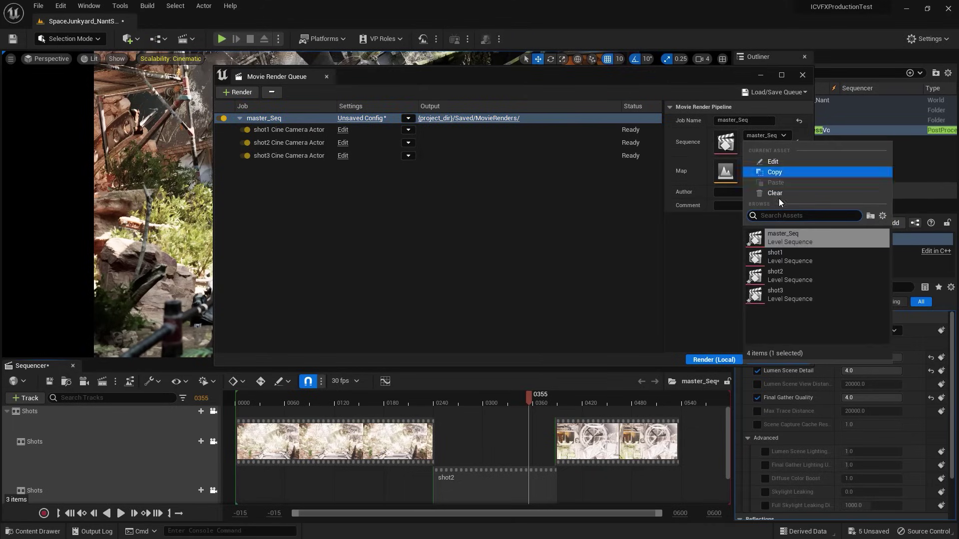
pyautogui.click(587, 258)
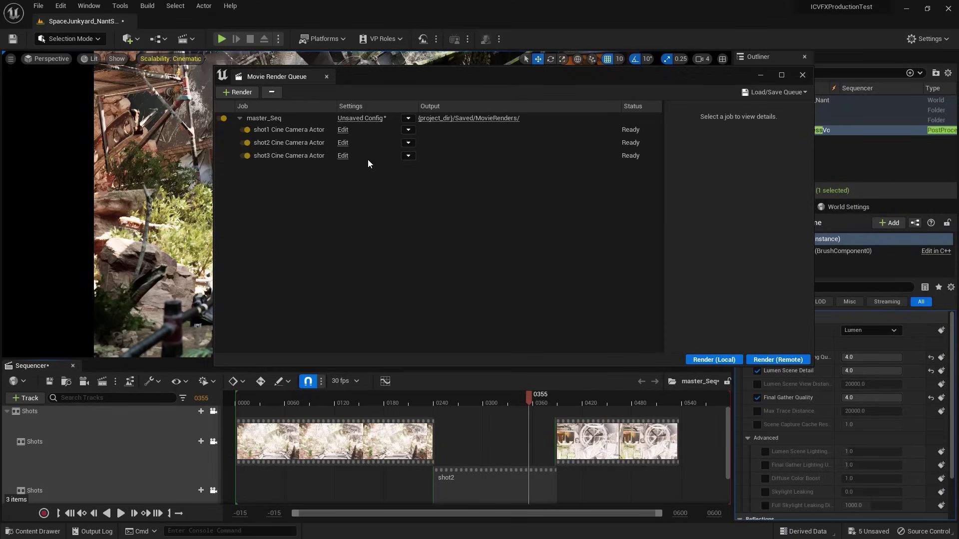
pyautogui.click(270, 118)
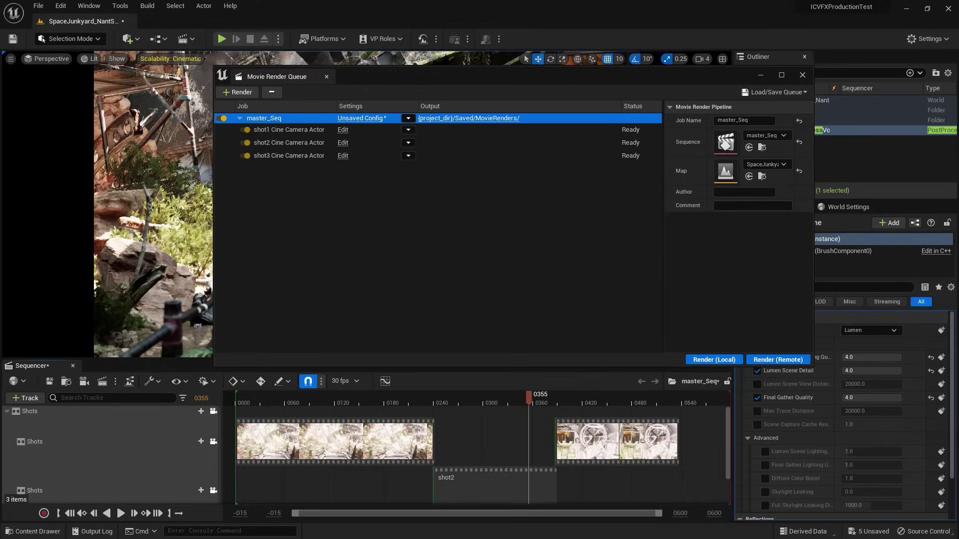
pyautogui.click(469, 118)
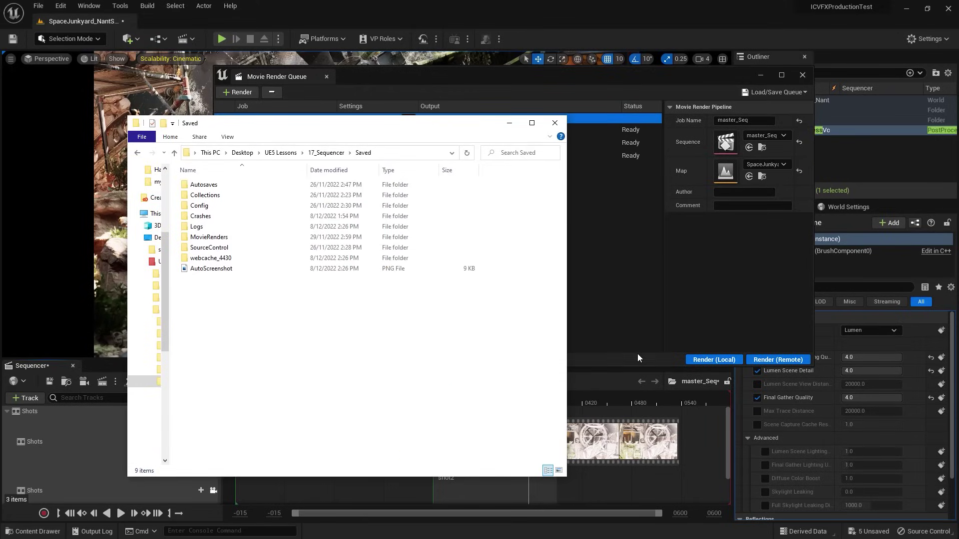
pyautogui.click(698, 360)
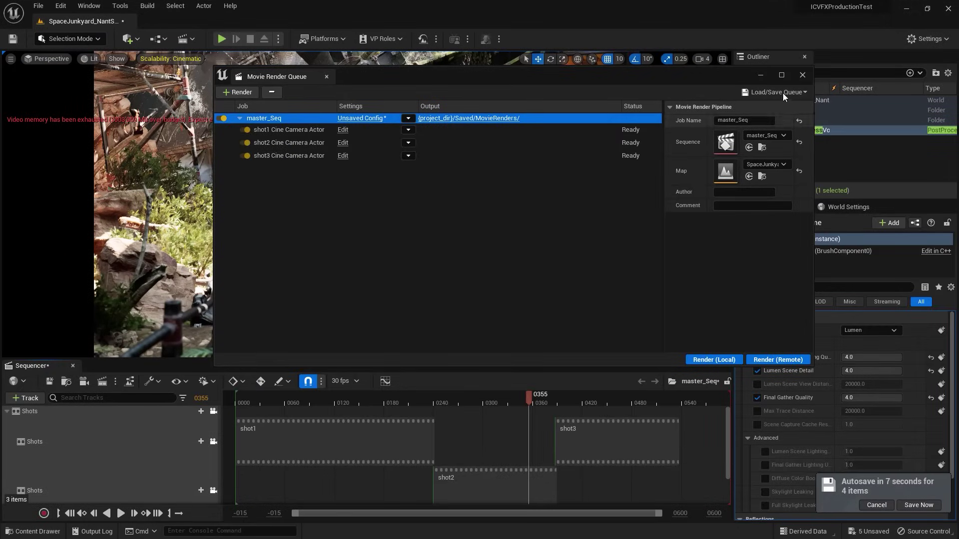
# - Close the Movie Render Queue and open the project's MovieRenders folder in a maximized File Explorer window
pyautogui.click(802, 75)
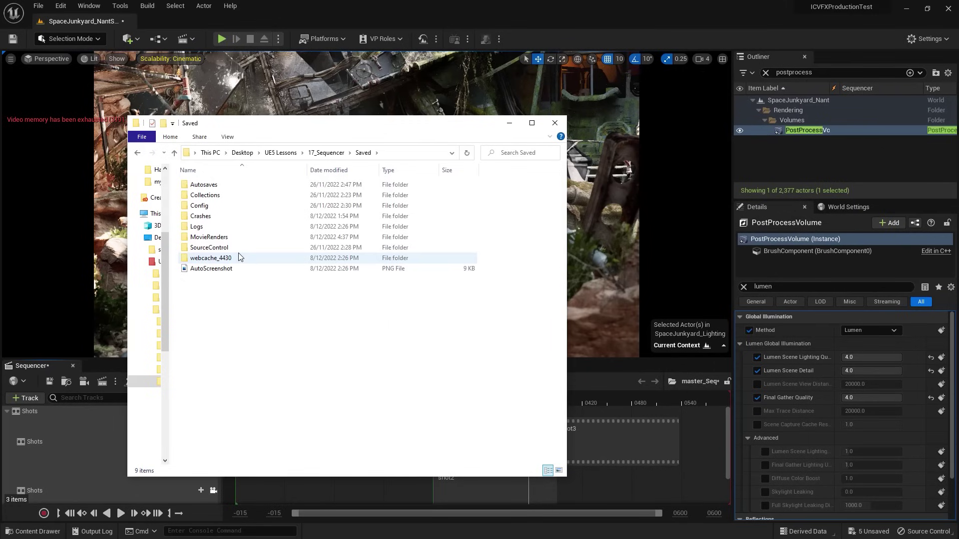
pyautogui.moveTo(293, 130); pyautogui.dragTo(444, 142)
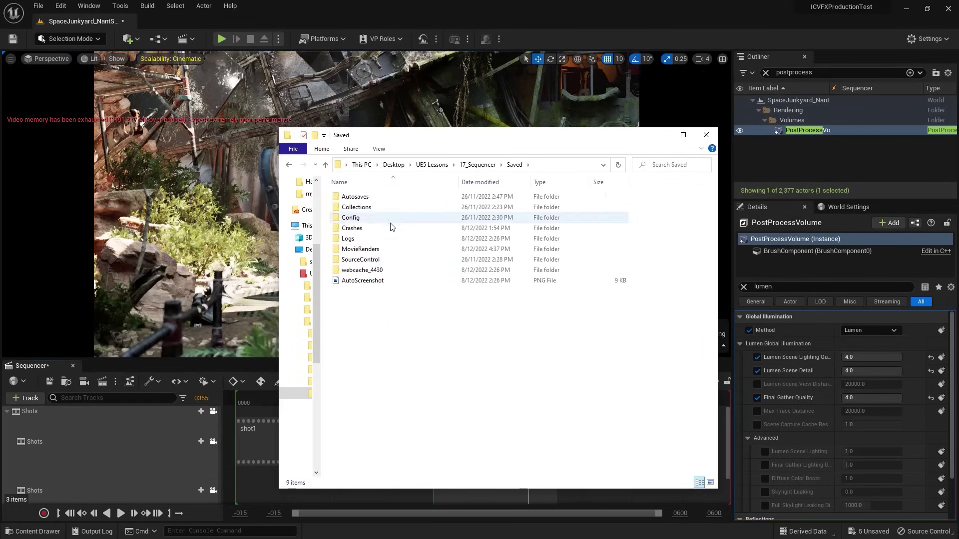
pyautogui.doubleClick(356, 249)
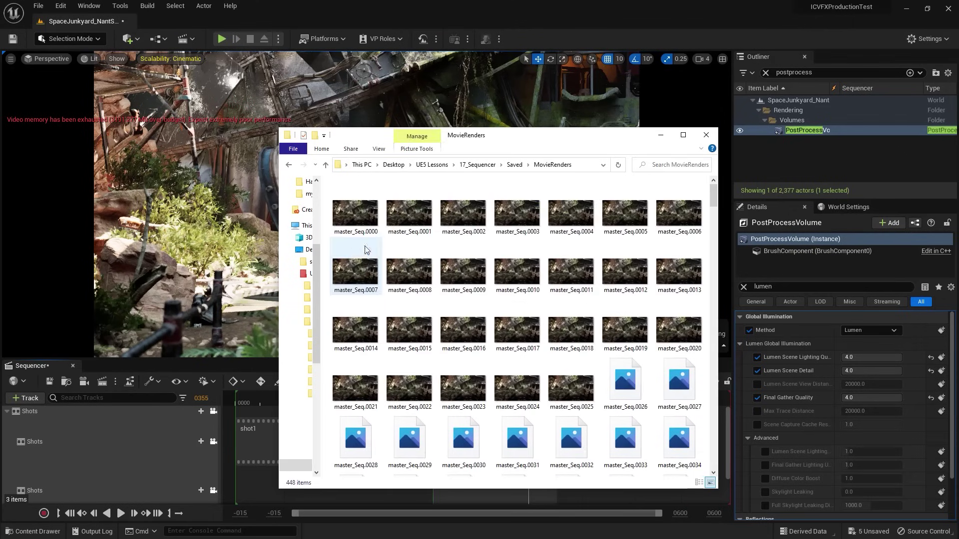
pyautogui.doubleClick(620, 142)
# - Open the rendered frame master_Seq.0041 in the image viewer, browse forward to master_Seq.0051 and close the viewer
pyautogui.doubleClick(457, 212)
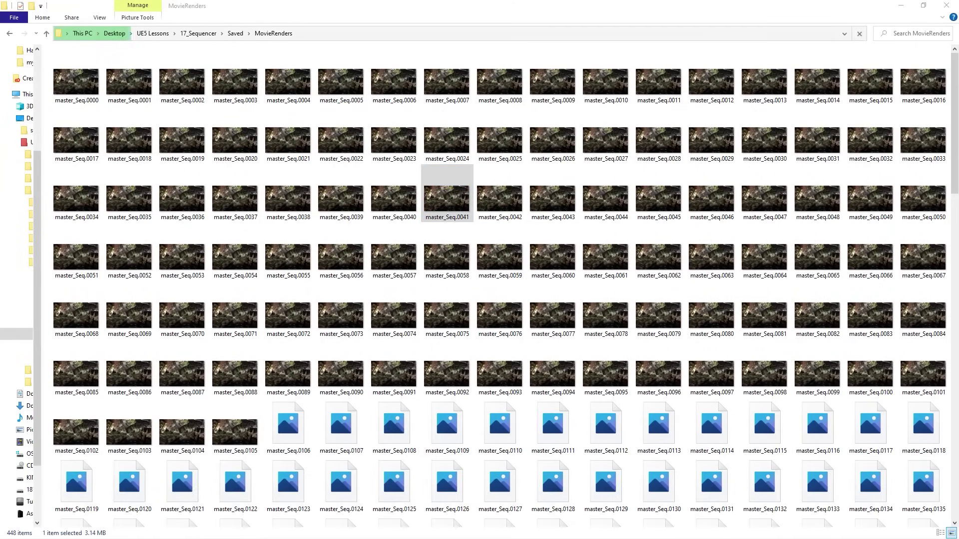
pyautogui.doubleClick(385, 118)
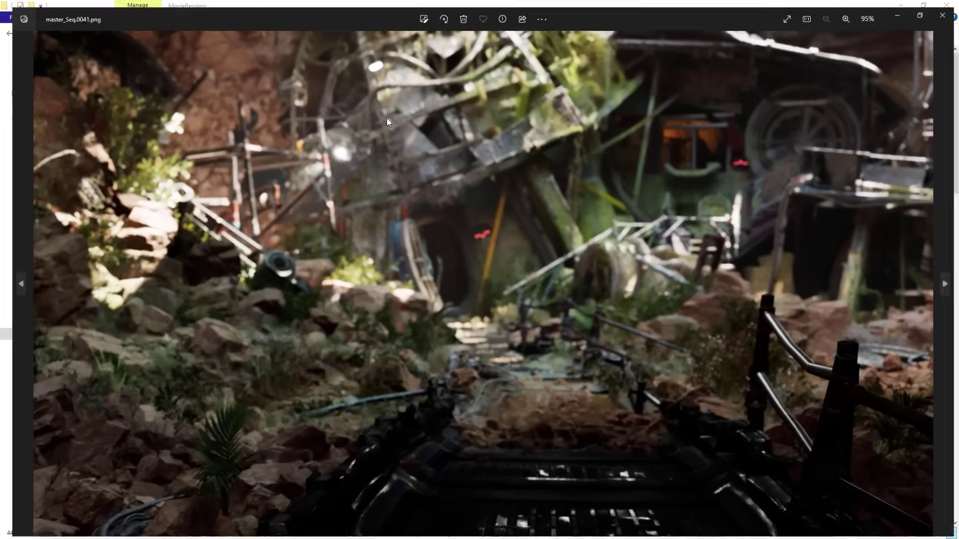
pyautogui.press('Right')
pyautogui.press('Right')
pyautogui.press('Right')
pyautogui.press('Right')
pyautogui.press('Right')
pyautogui.press('Right')
pyautogui.press('Right')
pyautogui.press('Right')
pyautogui.press('Right')
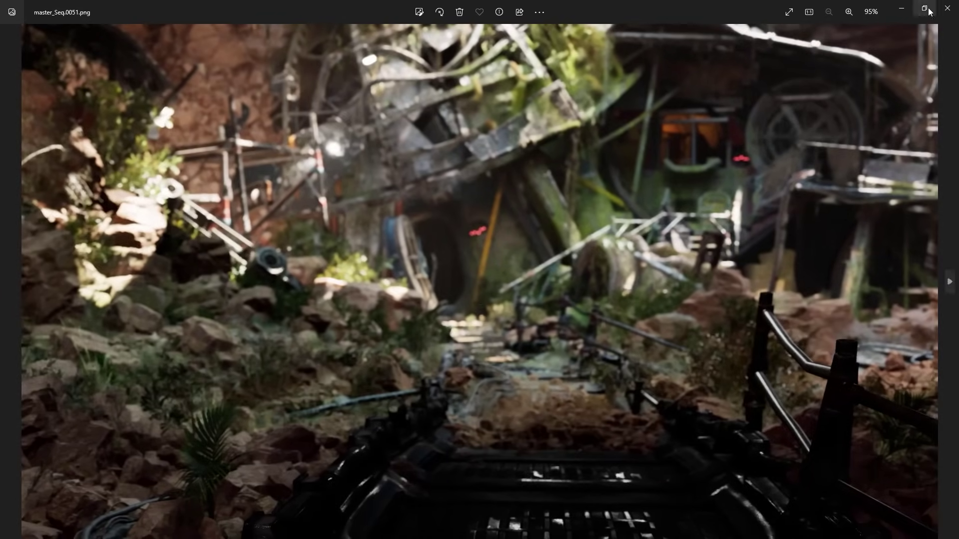
pyautogui.click(947, 8)
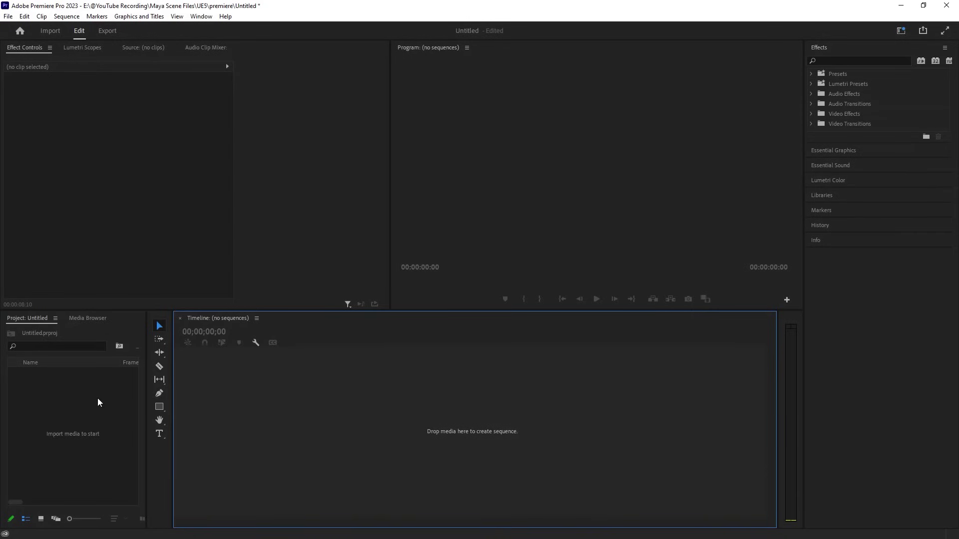
# - In Adobe Premiere Pro, import the MovieRenders frames as an image sequence starting at master_Seq.0000
pyautogui.rightClick(77, 388)
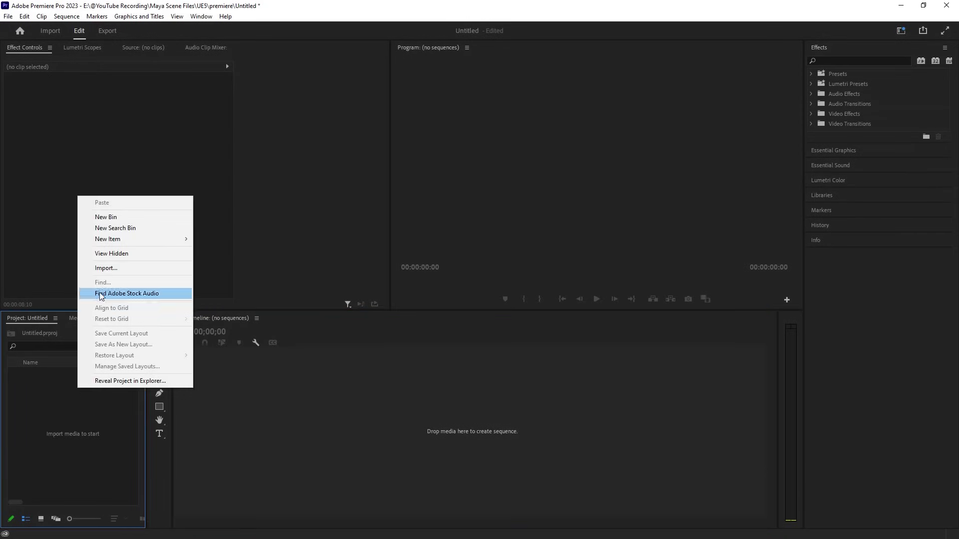
pyautogui.click(100, 269)
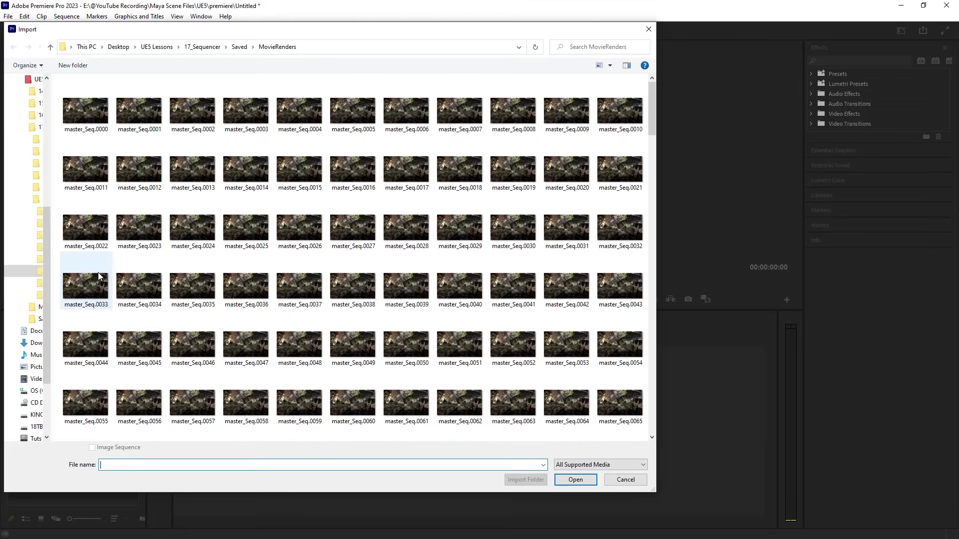
pyautogui.click(83, 119)
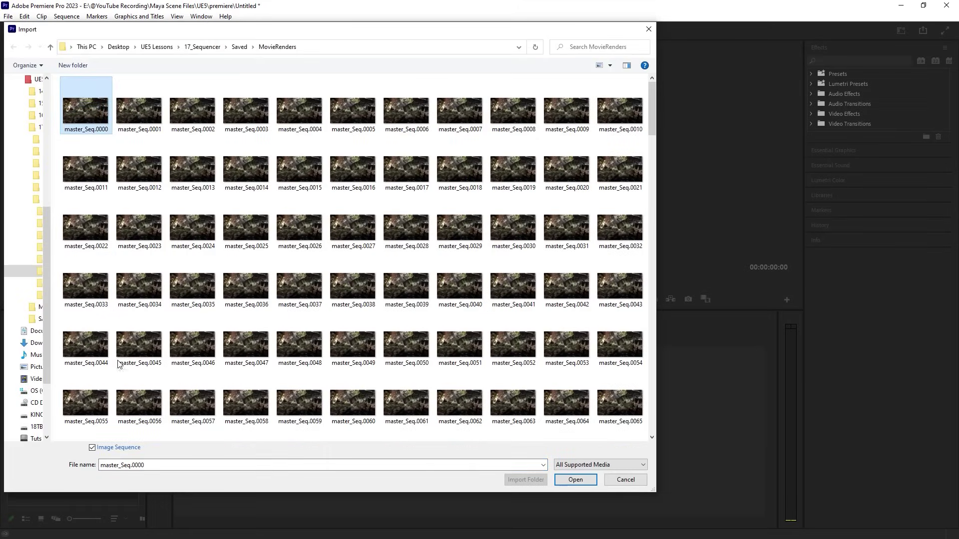
pyautogui.click(101, 448)
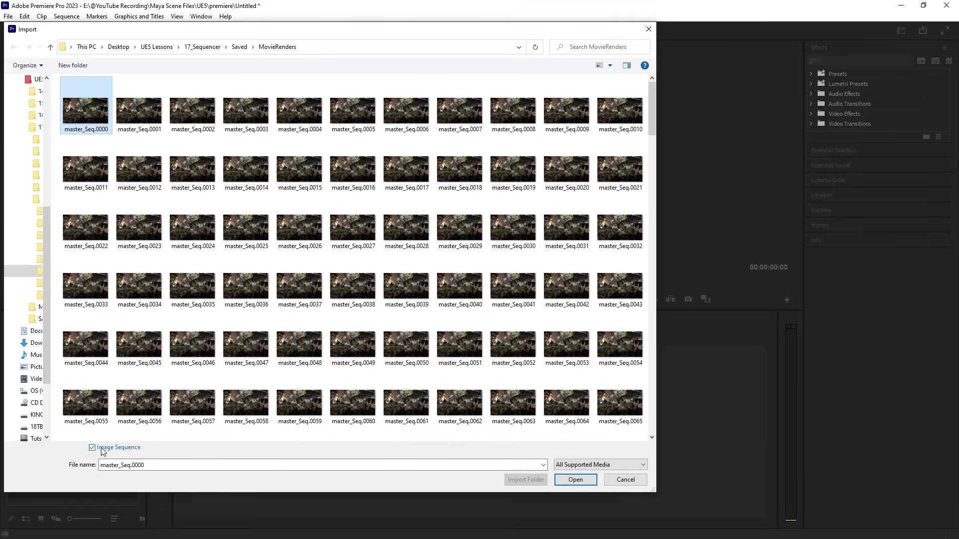
pyautogui.click(573, 480)
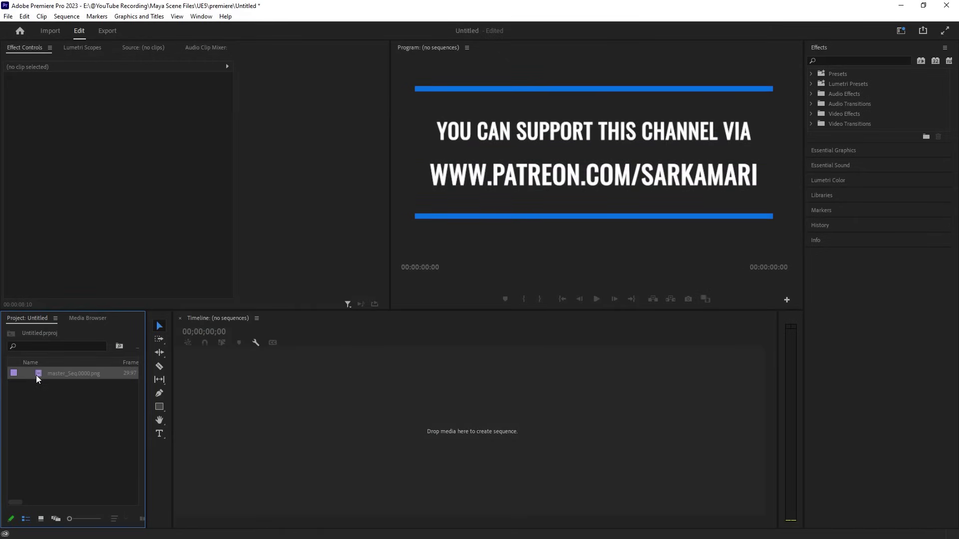
# - Create a sequence from the imported master_Seq.0000.png clip, fit the picture in the program monitor and play it back
pyautogui.moveTo(128, 371); pyautogui.dragTo(253, 458)
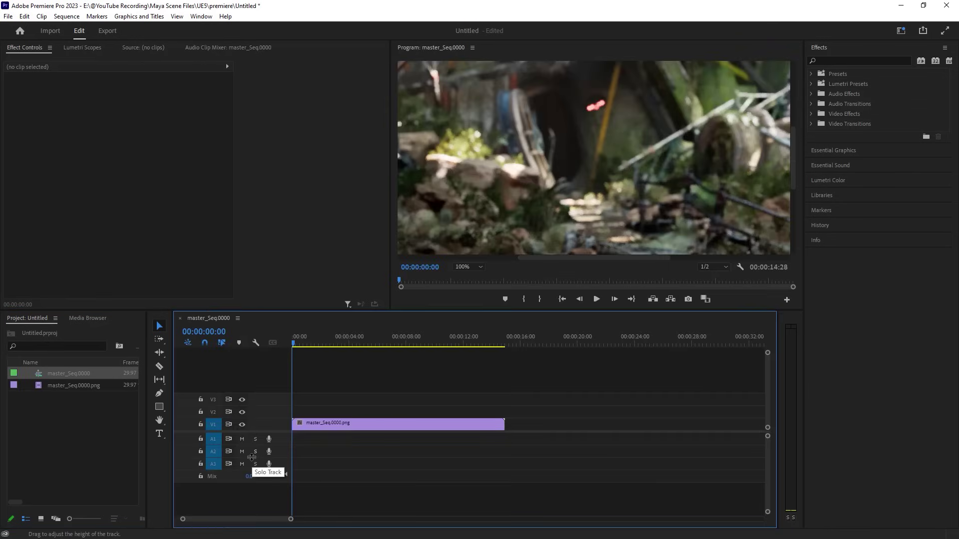
pyautogui.press('=')
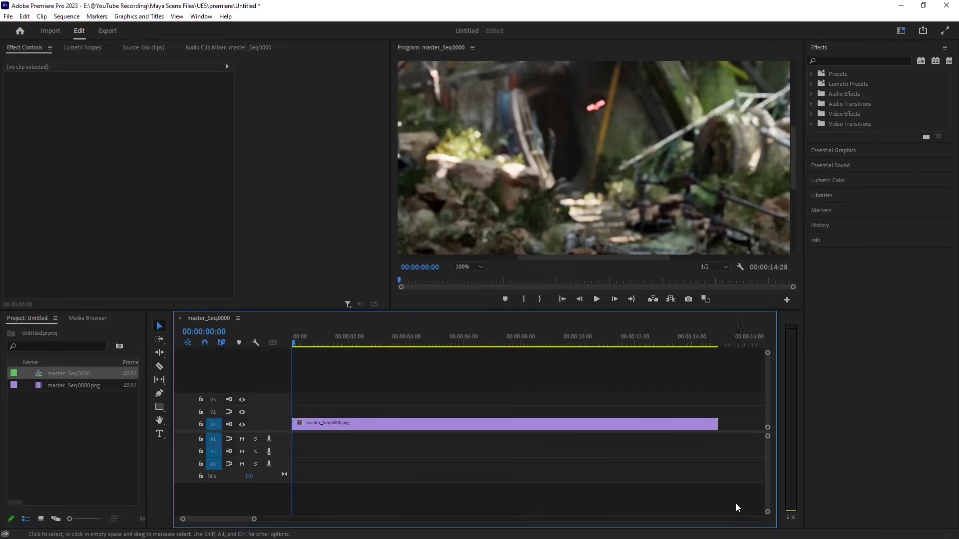
pyautogui.hotkey('shift', 'z')
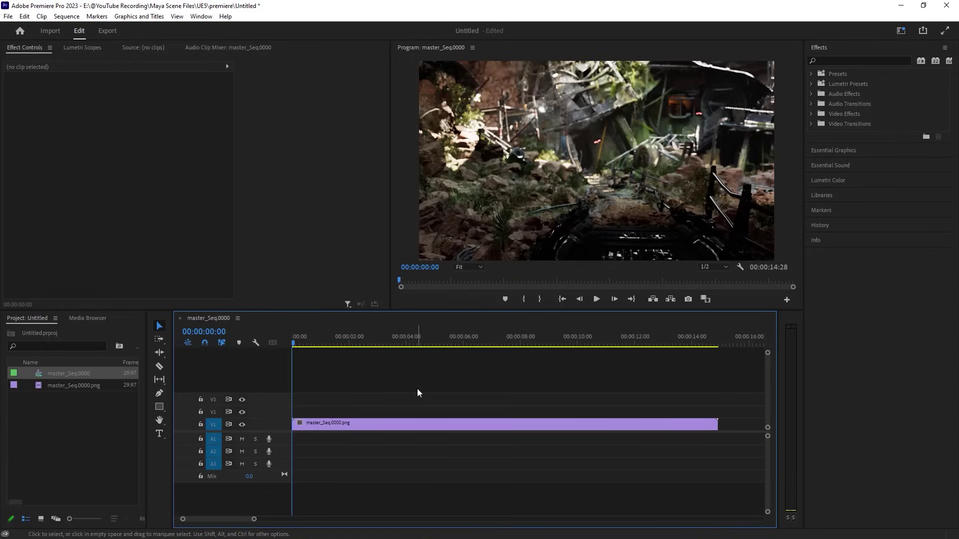
pyautogui.click(596, 299)
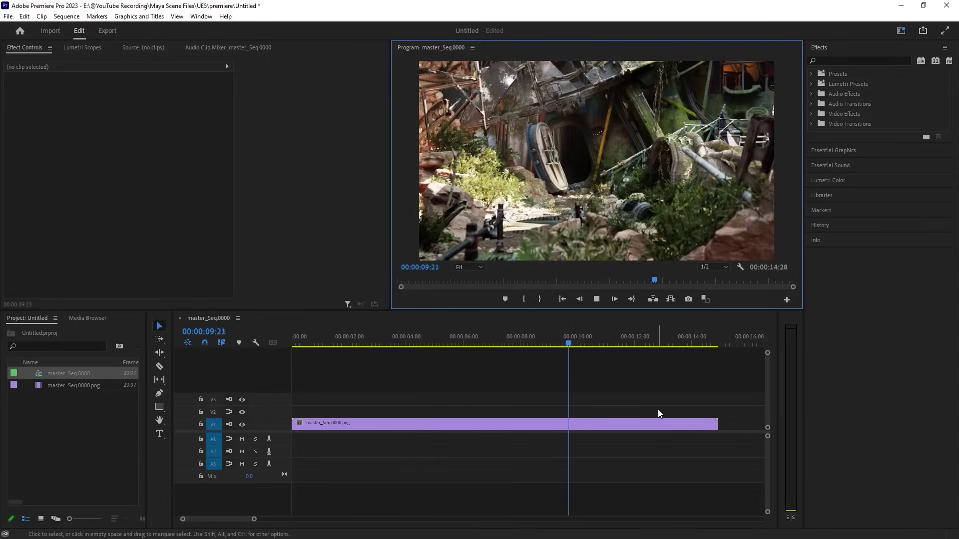
# - Stop the playback and open the export settings for the master_Seq.0000 sequence with audio output turned off
pyautogui.click(596, 299)
pyautogui.moveTo(481, 381); pyautogui.dragTo(555, 460)
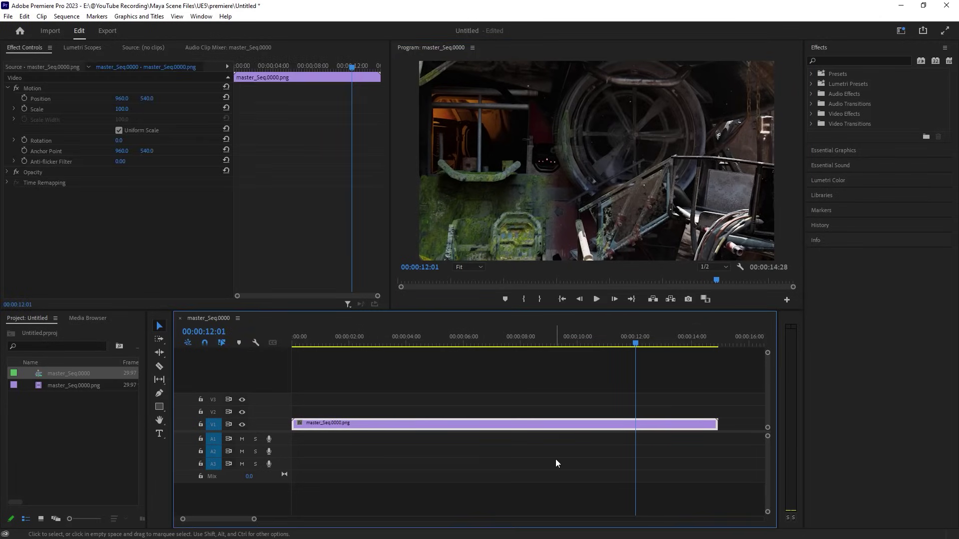
pyautogui.hotkey('ctrl', 'm')
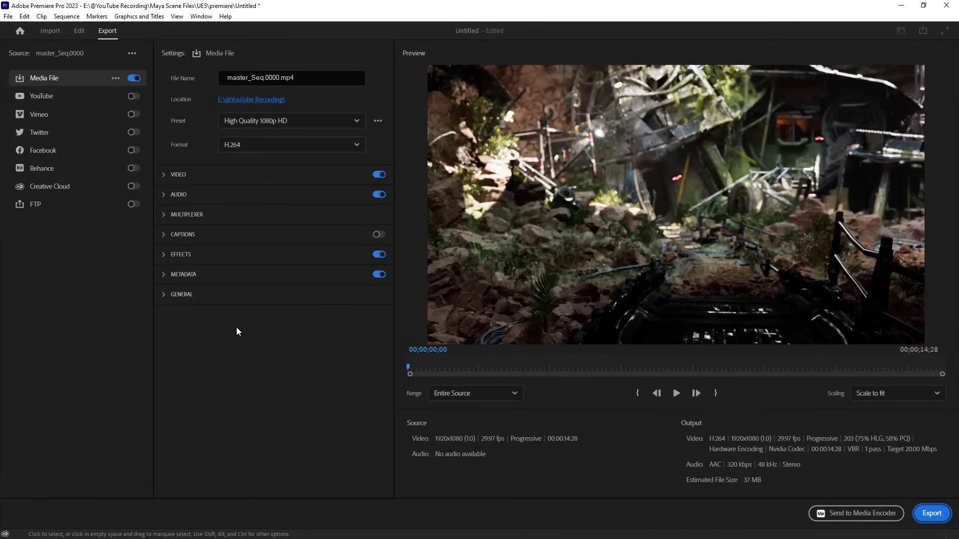
pyautogui.click(379, 195)
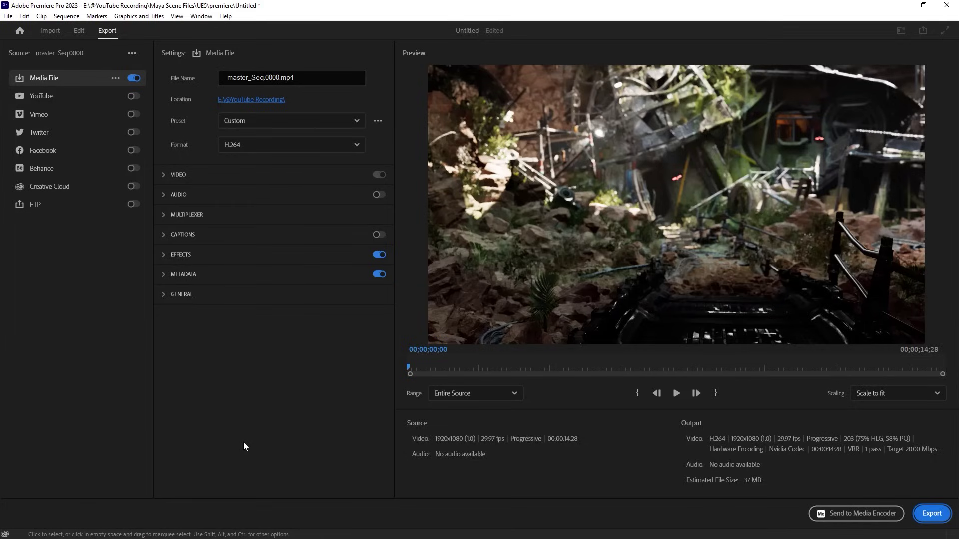
# - Export the sequence to the Desktop as master_Seq.mp4 and open the exported video from there to play it
pyautogui.click(265, 101)
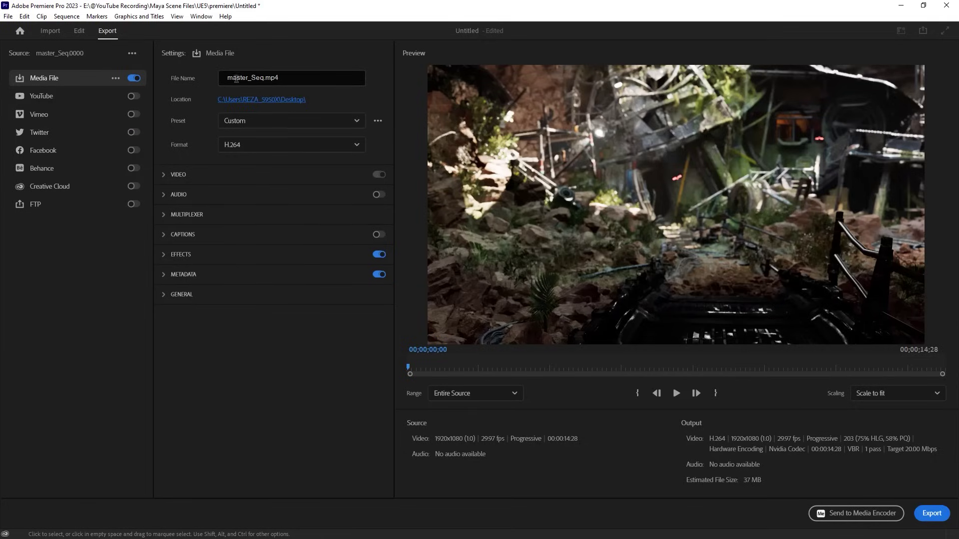
pyautogui.click(932, 514)
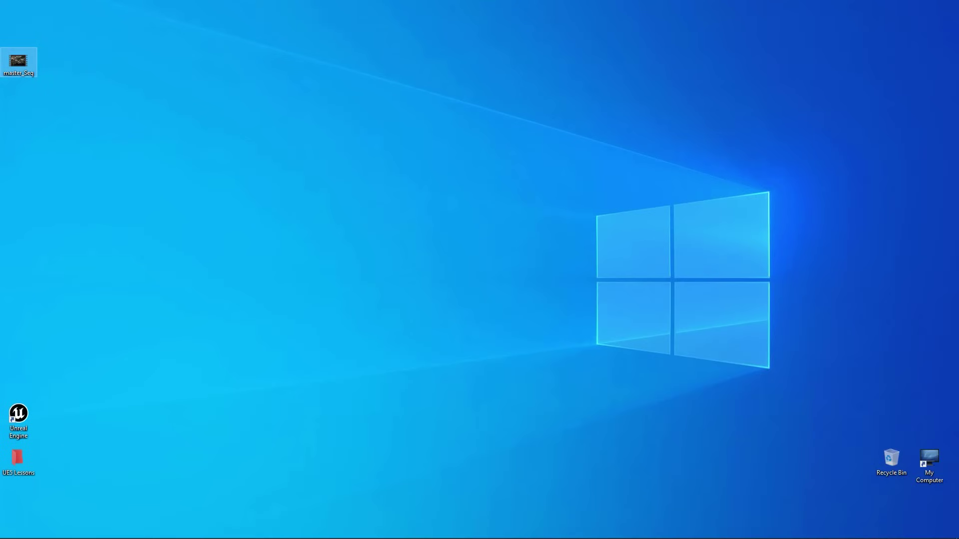
pyautogui.doubleClick(19, 62)
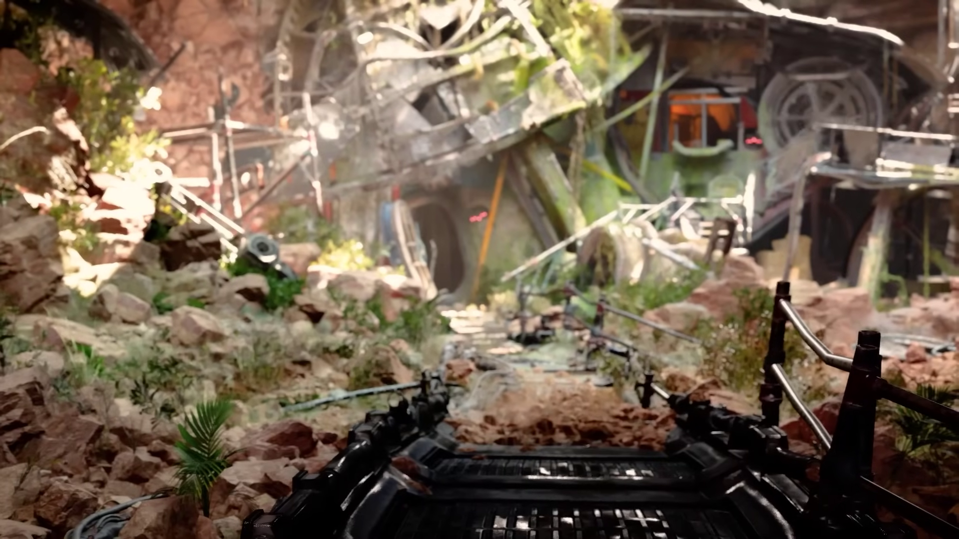